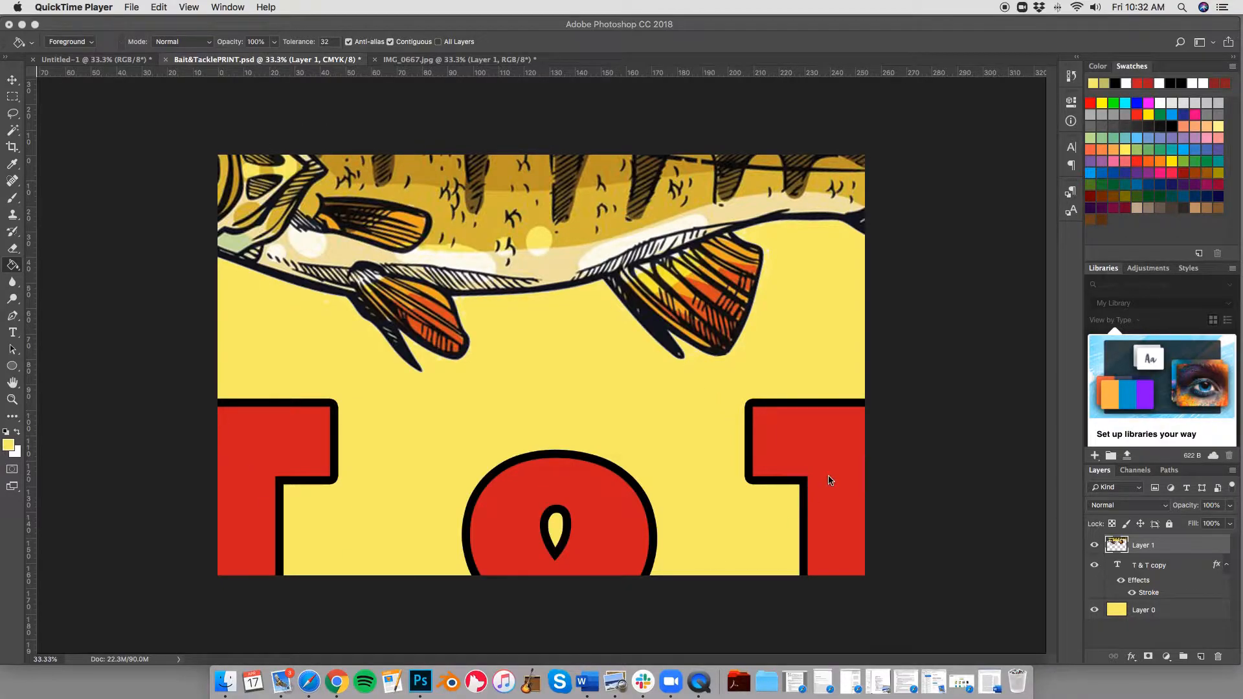
Switch to the Untitled-1 document and convert its locked Background into an editable layer named Layer 0 in Normal mode
{"action": "left_click", "coordinate": [114, 112]}
{"action": "left_click", "coordinate": [100, 60]}
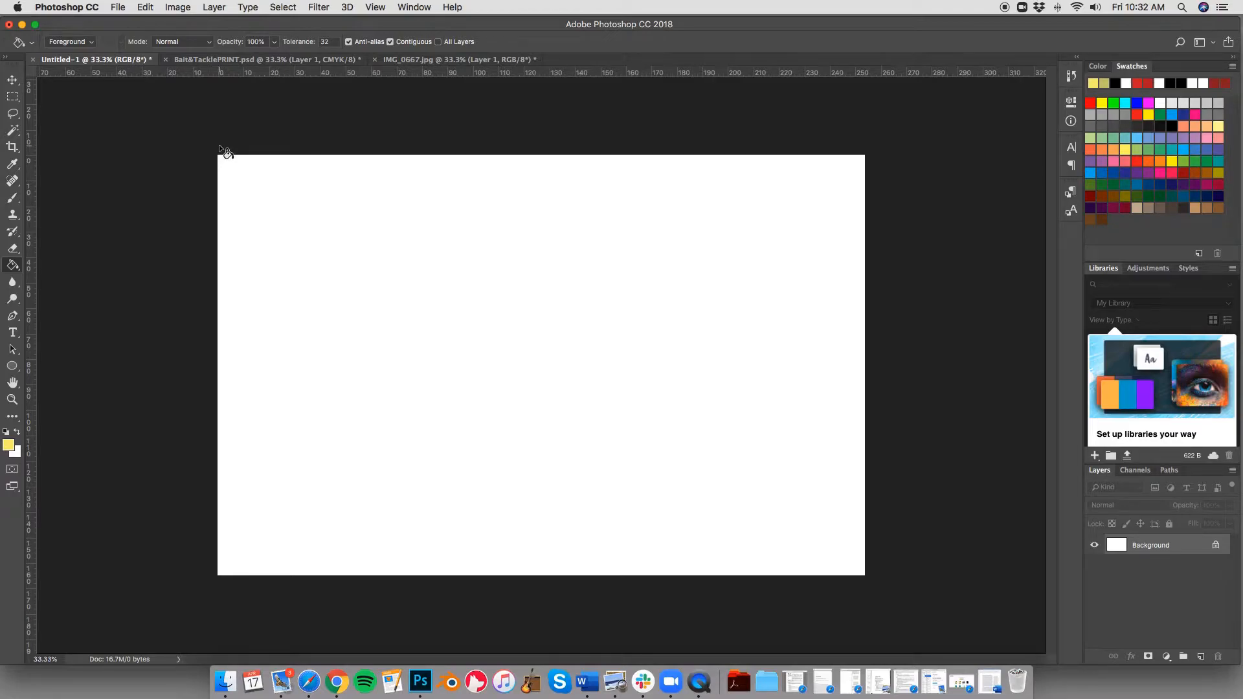
{"action": "double_click", "coordinate": [1164, 551]}
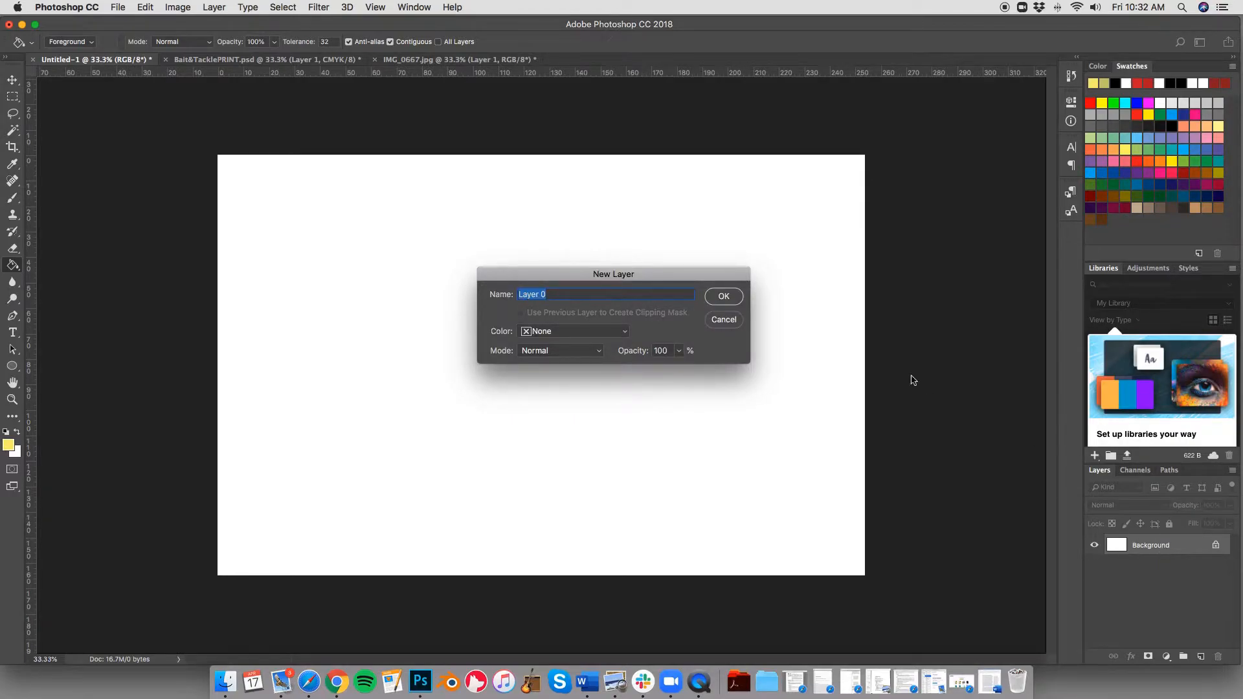
{"action": "left_click", "coordinate": [622, 331]}
{"action": "left_click", "coordinate": [621, 331]}
{"action": "left_click", "coordinate": [589, 352]}
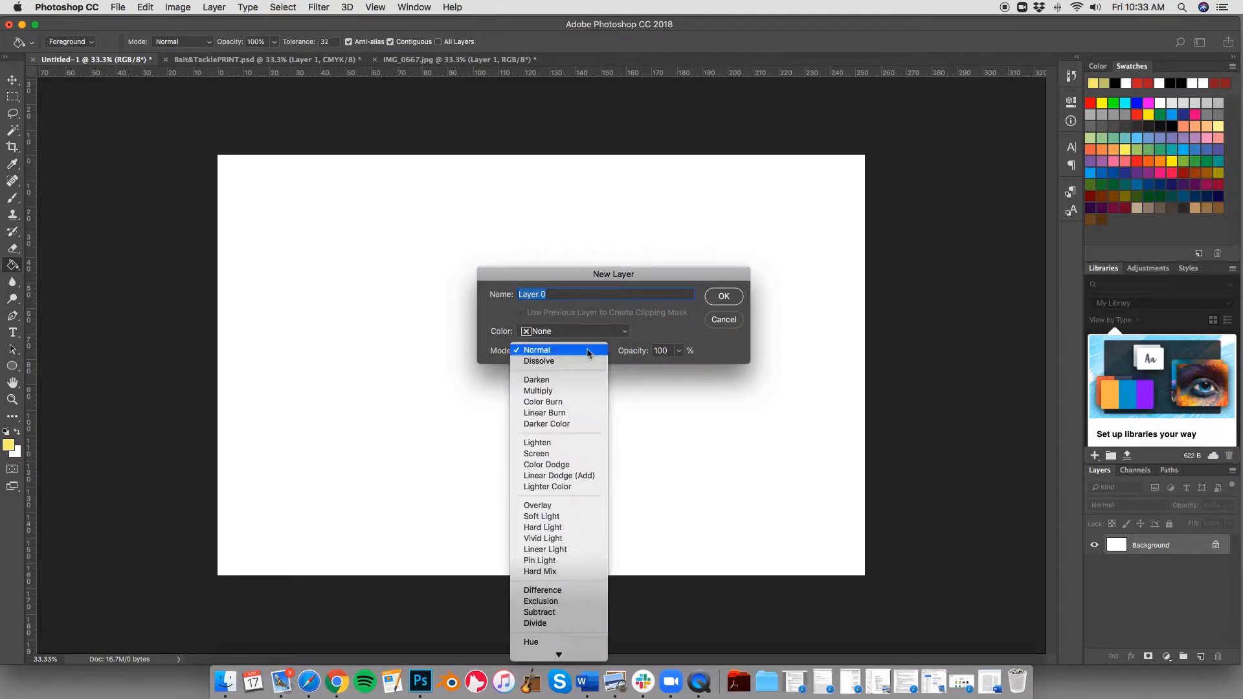
{"action": "left_click", "coordinate": [589, 351]}
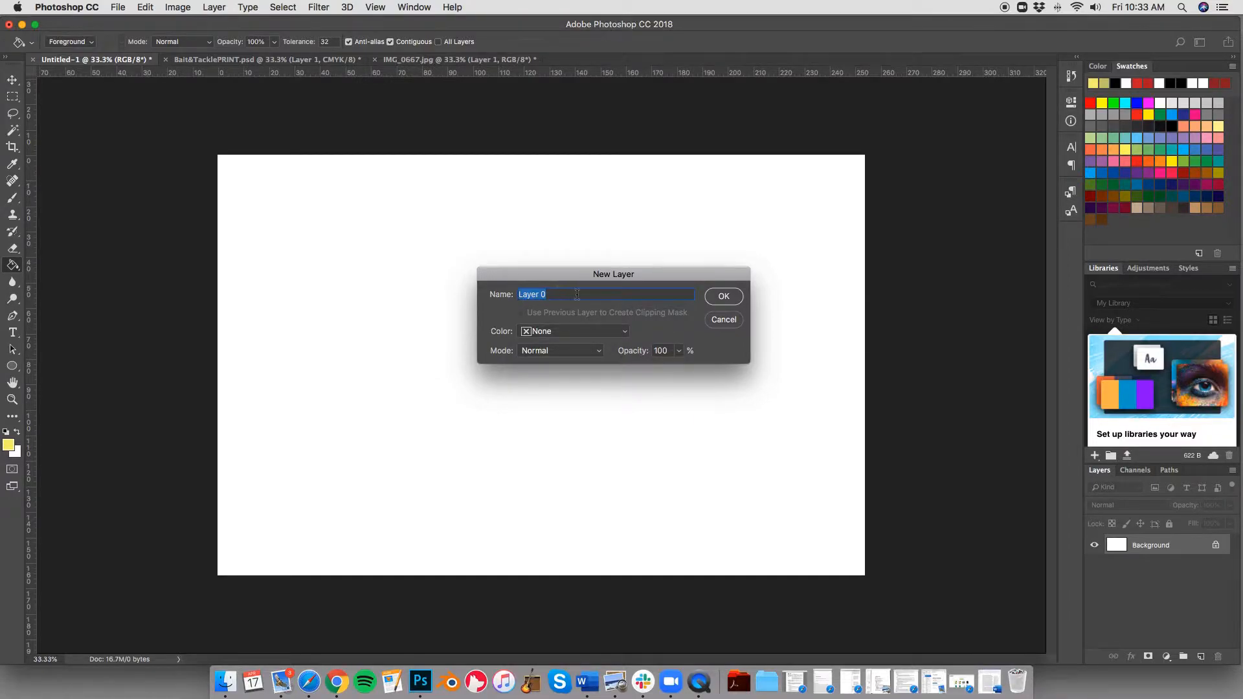
{"action": "left_click", "coordinate": [726, 296]}
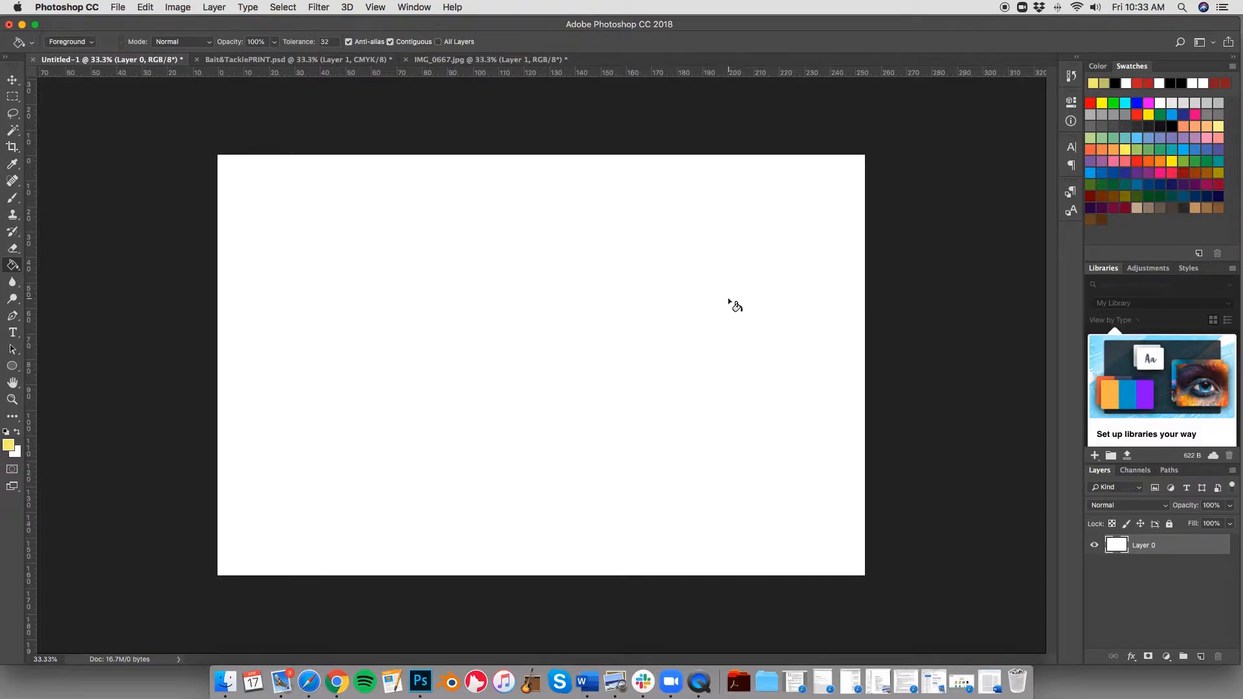
Add a new layer above Layer 0 and place perchreference.jpg on it as a linked image
{"action": "left_click", "coordinate": [1200, 657]}
{"action": "key", "text": "super+shift+n"}
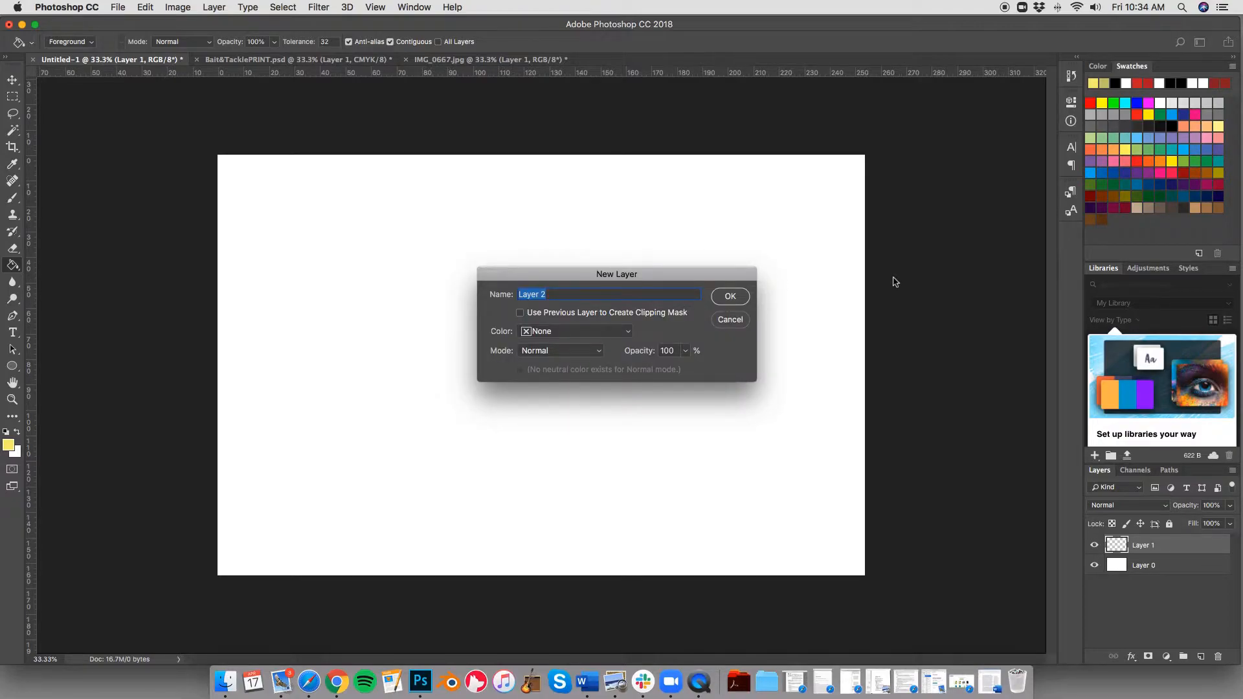
{"action": "left_click", "coordinate": [732, 320]}
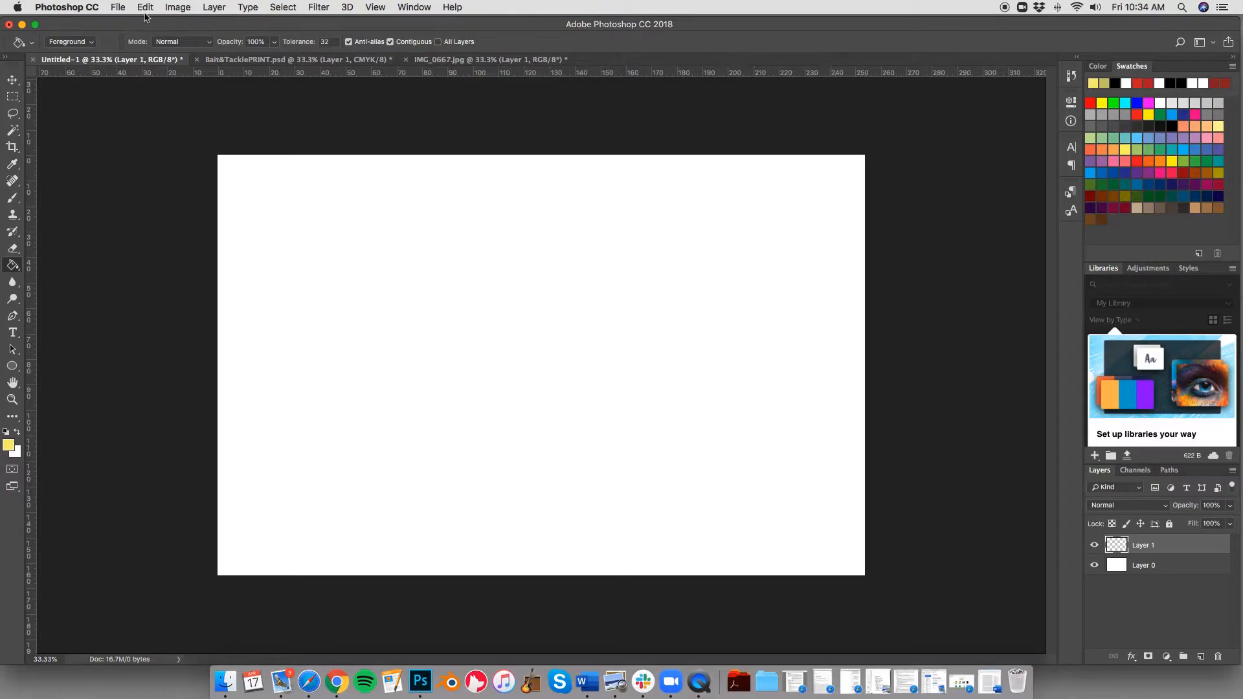
{"action": "left_click", "coordinate": [117, 8]}
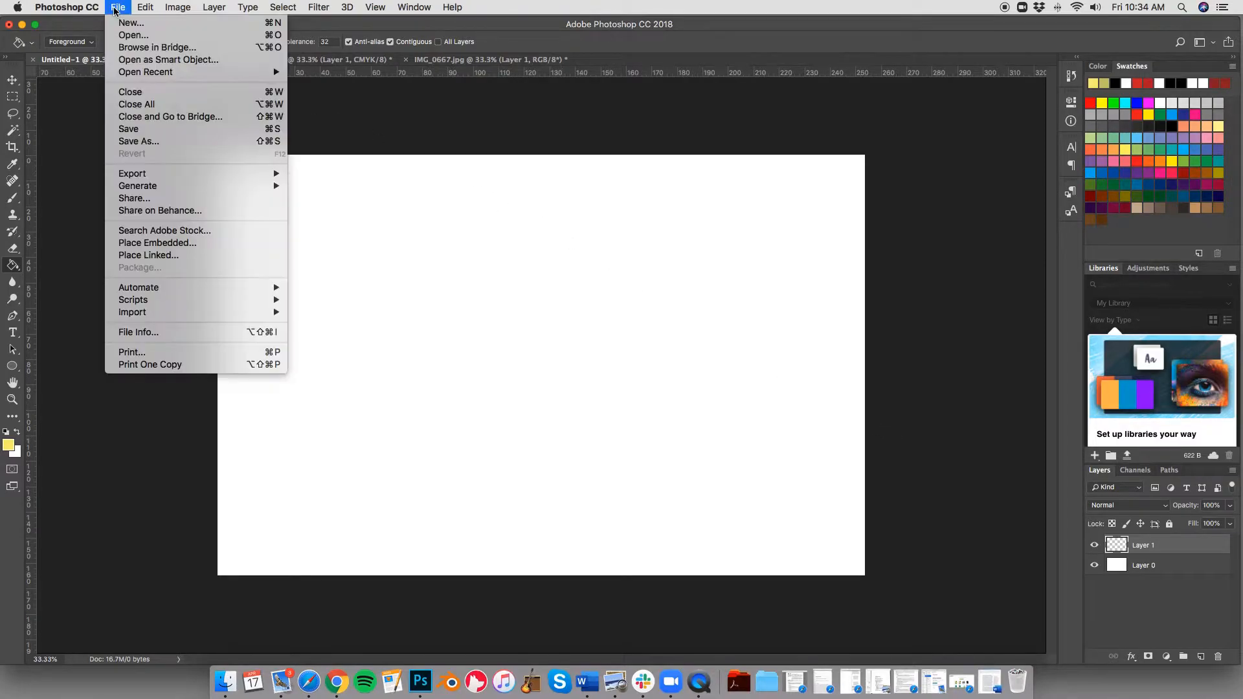
{"action": "left_click", "coordinate": [192, 255]}
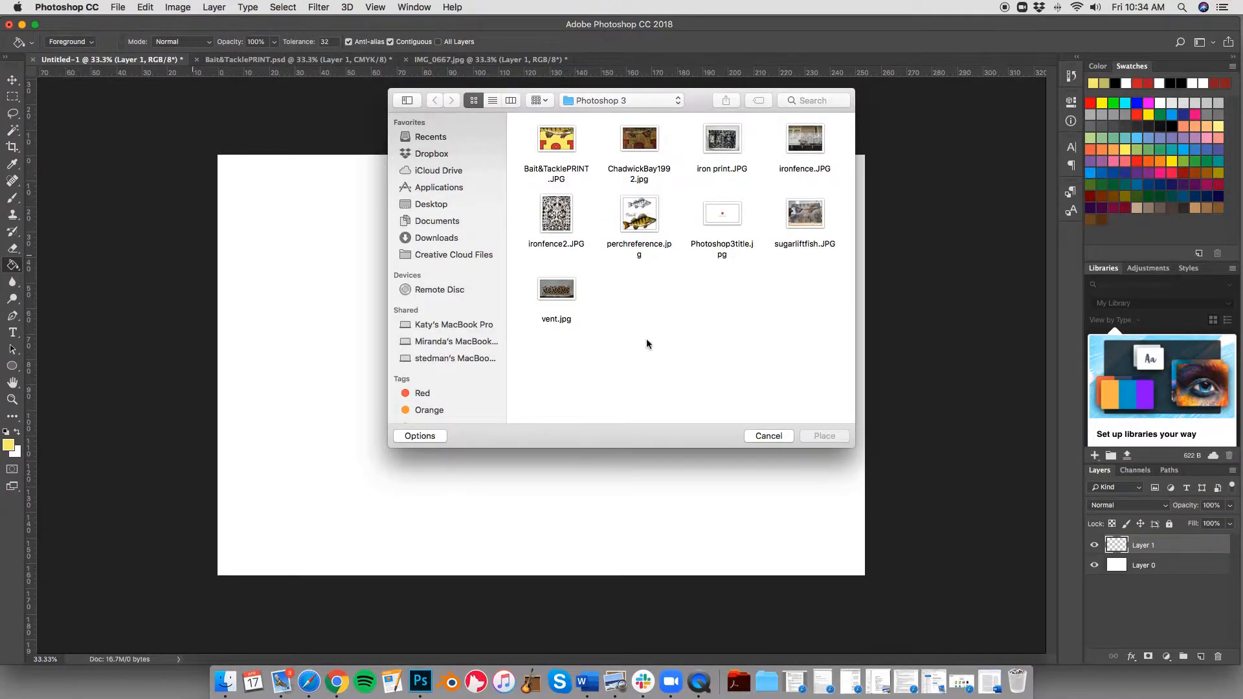
{"action": "left_click", "coordinate": [643, 217]}
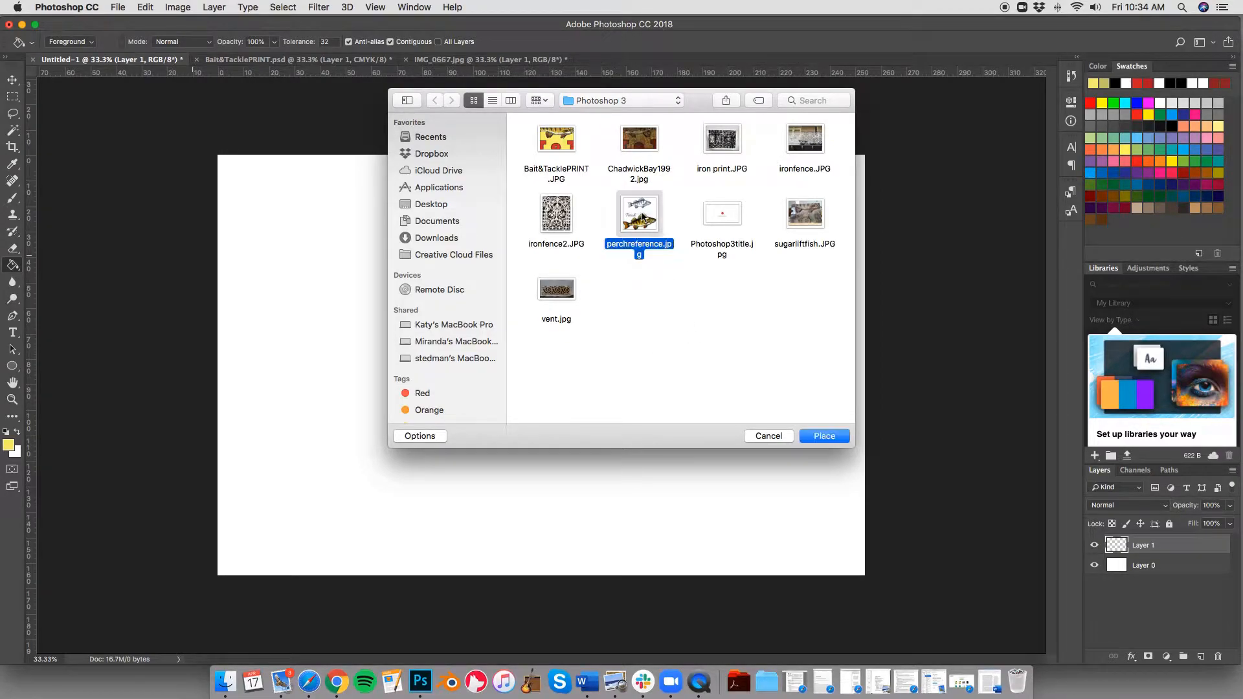
{"action": "left_click", "coordinate": [816, 437]}
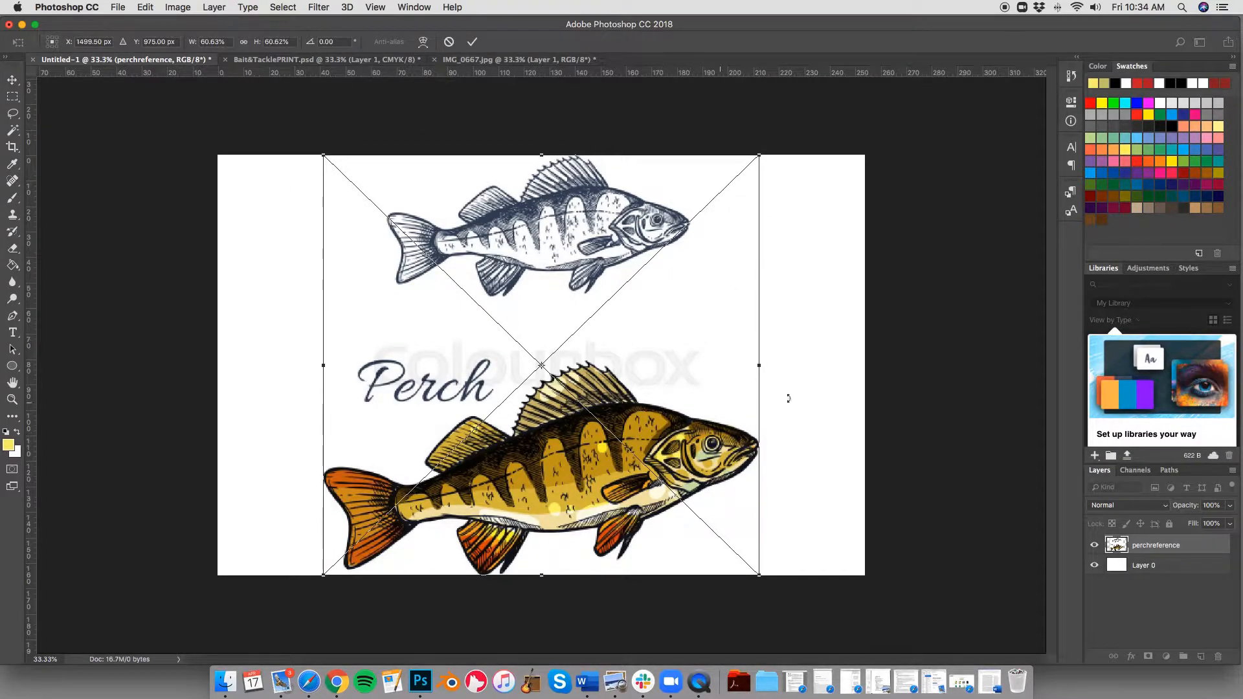
Rotate the placed perch image about 13 degrees, then enlarge and position it so the coloured fish's belly spans the canvas's upper part
{"action": "left_click_drag", "start_coordinate": [796, 361], "coordinate": [797, 418]}
{"action": "left_click_drag", "start_coordinate": [595, 501], "coordinate": [559, 300]}
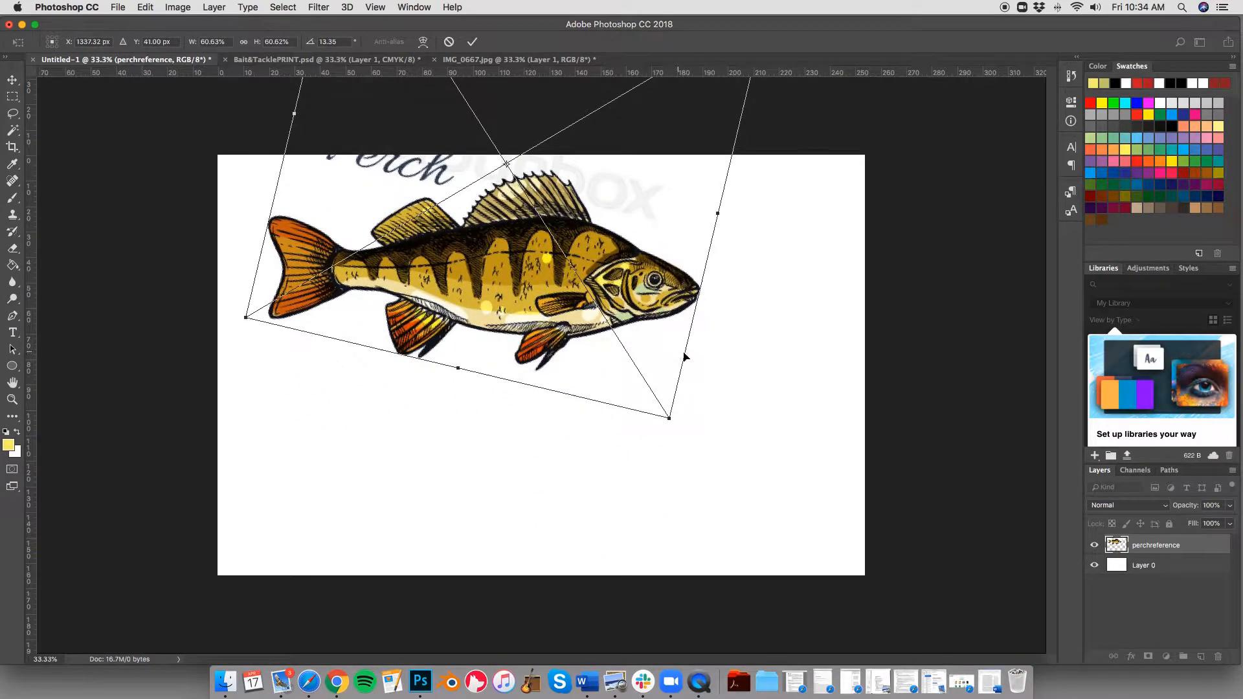
{"action": "left_click_drag", "start_coordinate": [670, 419], "coordinate": [842, 641]}
{"action": "left_click_drag", "start_coordinate": [613, 452], "coordinate": [505, 220]}
{"action": "left_click_drag", "start_coordinate": [713, 429], "coordinate": [884, 614]}
{"action": "left_click_drag", "start_coordinate": [601, 398], "coordinate": [606, 211]}
{"action": "left_click_drag", "start_coordinate": [840, 440], "coordinate": [933, 554]}
{"action": "left_click_drag", "start_coordinate": [728, 345], "coordinate": [738, 280]}
{"action": "left_click_drag", "start_coordinate": [934, 487], "coordinate": [906, 443]}
{"action": "left_click_drag", "start_coordinate": [562, 213], "coordinate": [603, 260]}
{"action": "left_click_drag", "start_coordinate": [946, 488], "coordinate": [933, 467]}
{"action": "left_click_drag", "start_coordinate": [657, 249], "coordinate": [669, 256]}
{"action": "key", "text": "Return"}
Check the perch image's transparent area with Layer 0 hidden, and rasterize the perchreference smart object
{"action": "key", "text": "g"}
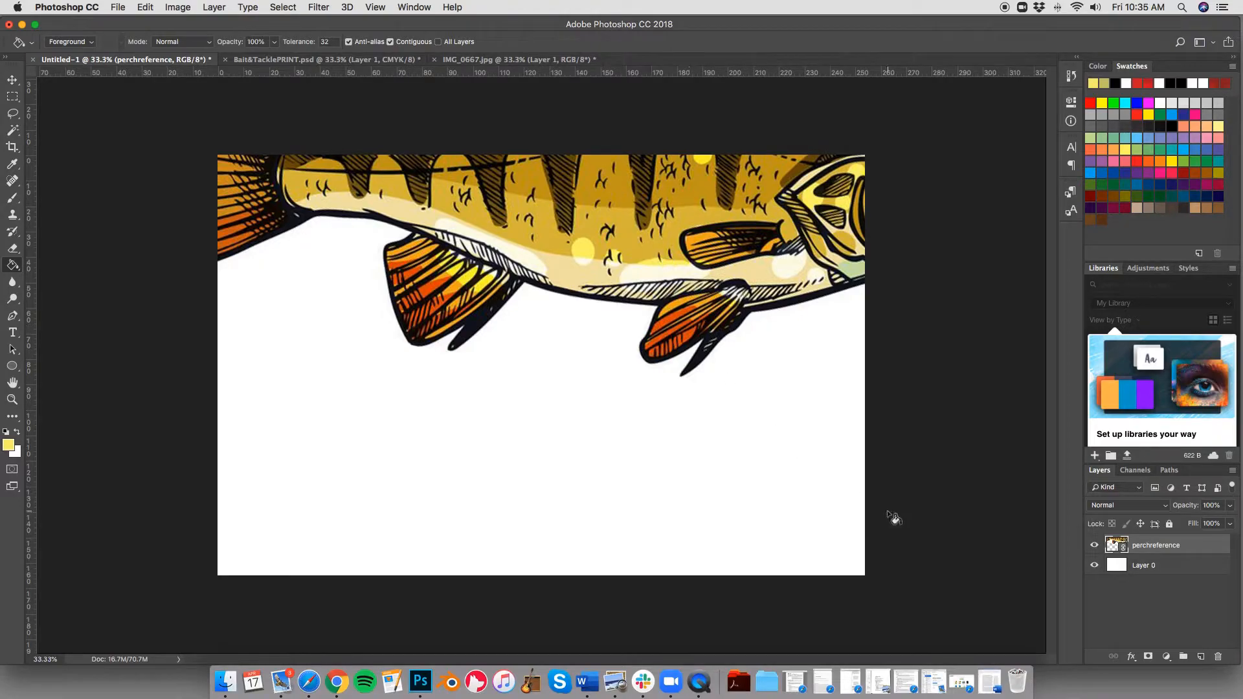
{"action": "left_click", "coordinate": [1095, 567]}
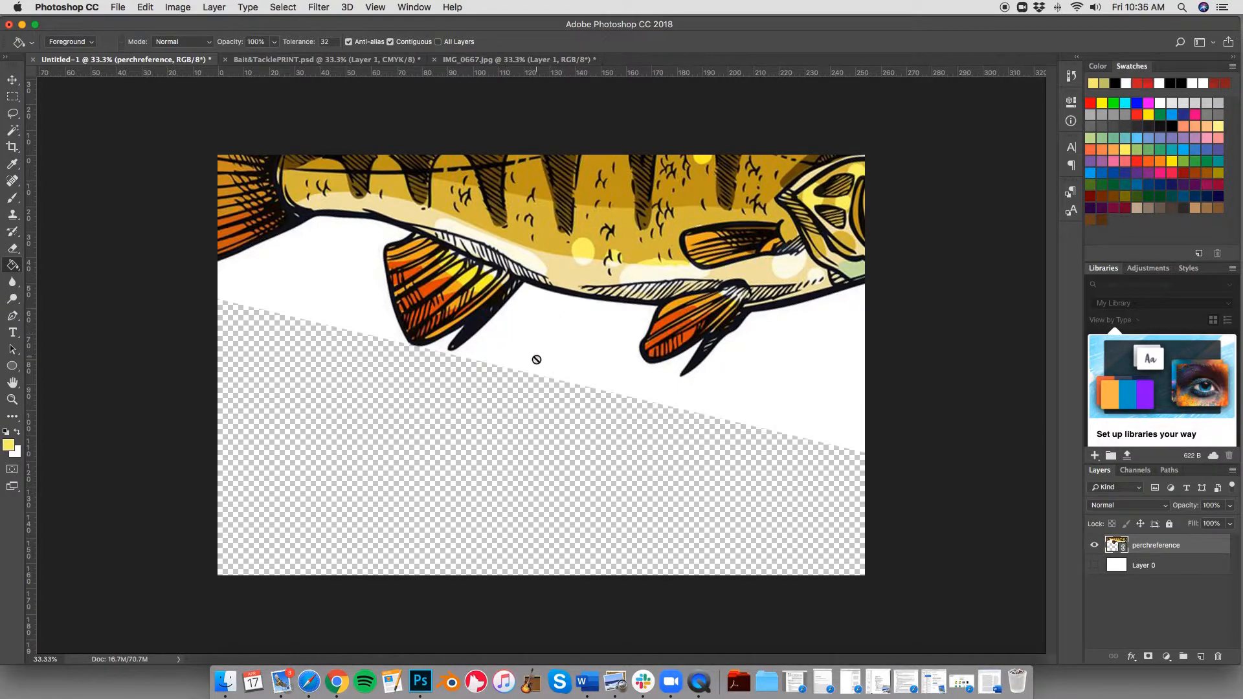
{"action": "left_click", "coordinate": [1095, 569]}
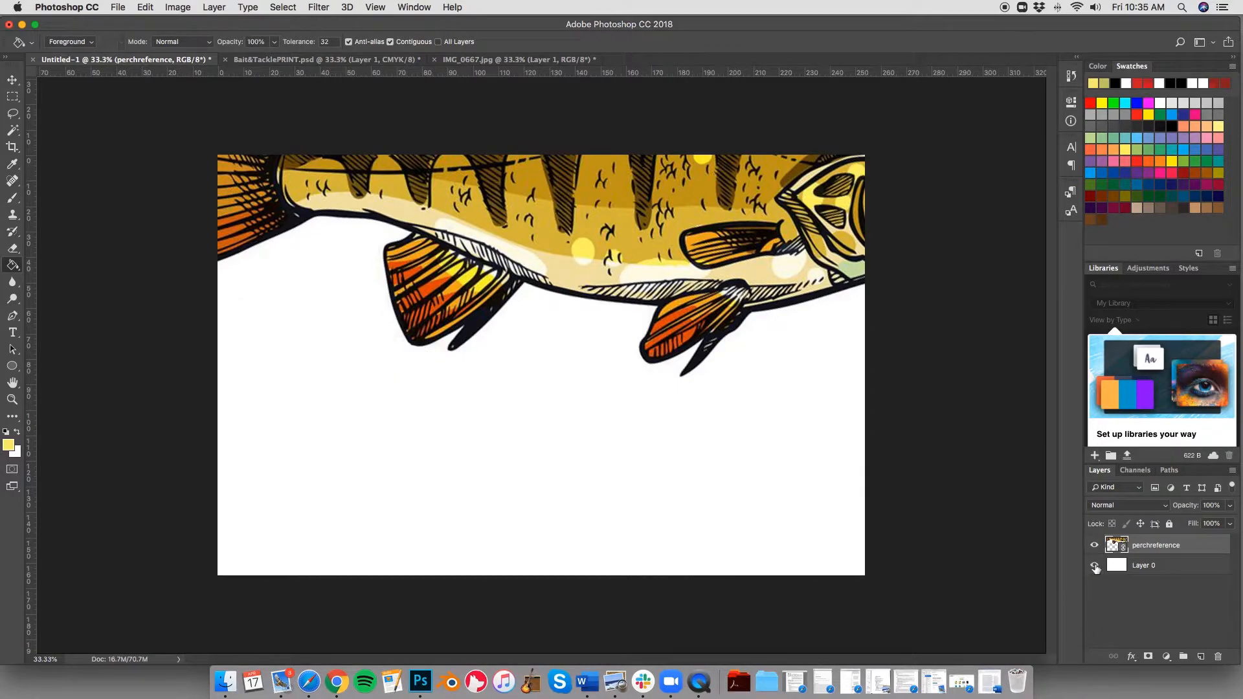
{"action": "left_click", "coordinate": [1096, 572]}
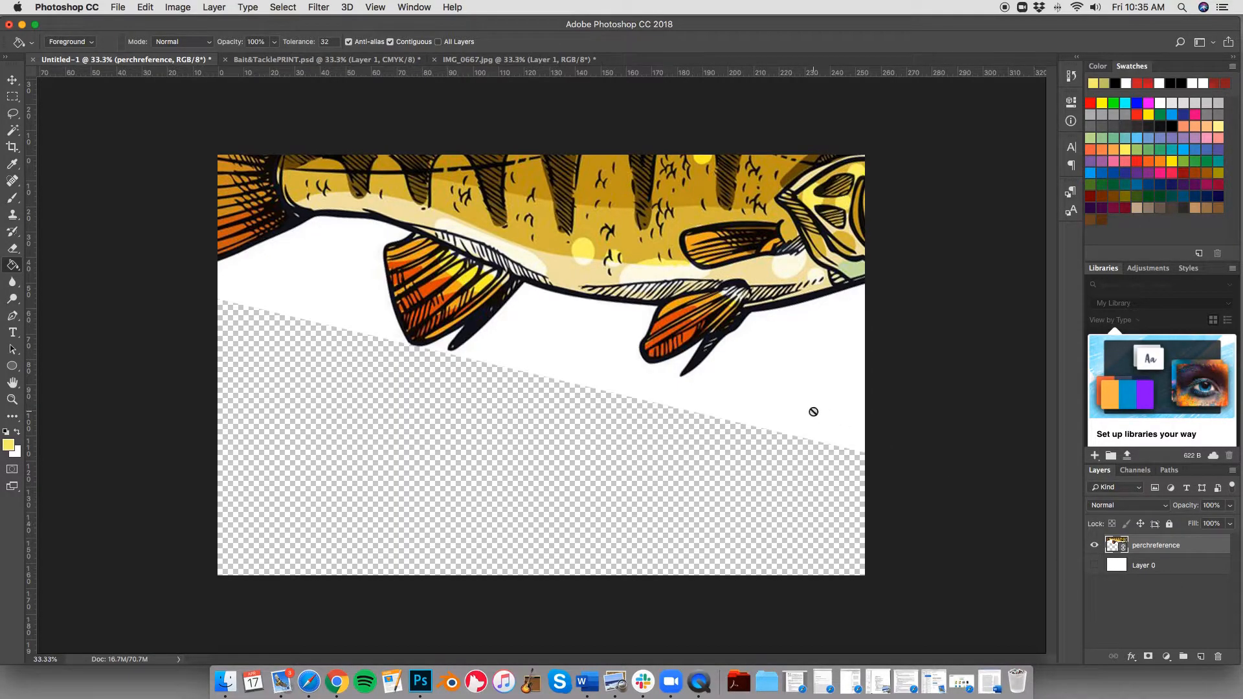
{"action": "left_click", "coordinate": [785, 350]}
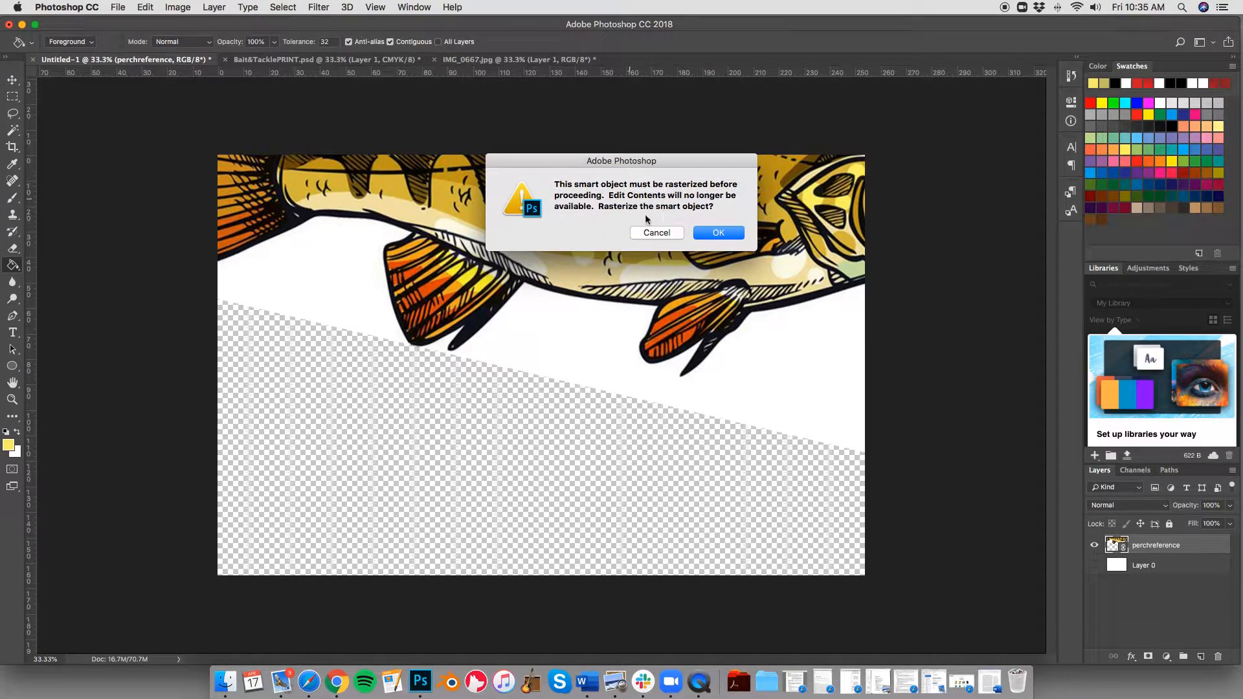
{"action": "left_click", "coordinate": [707, 235]}
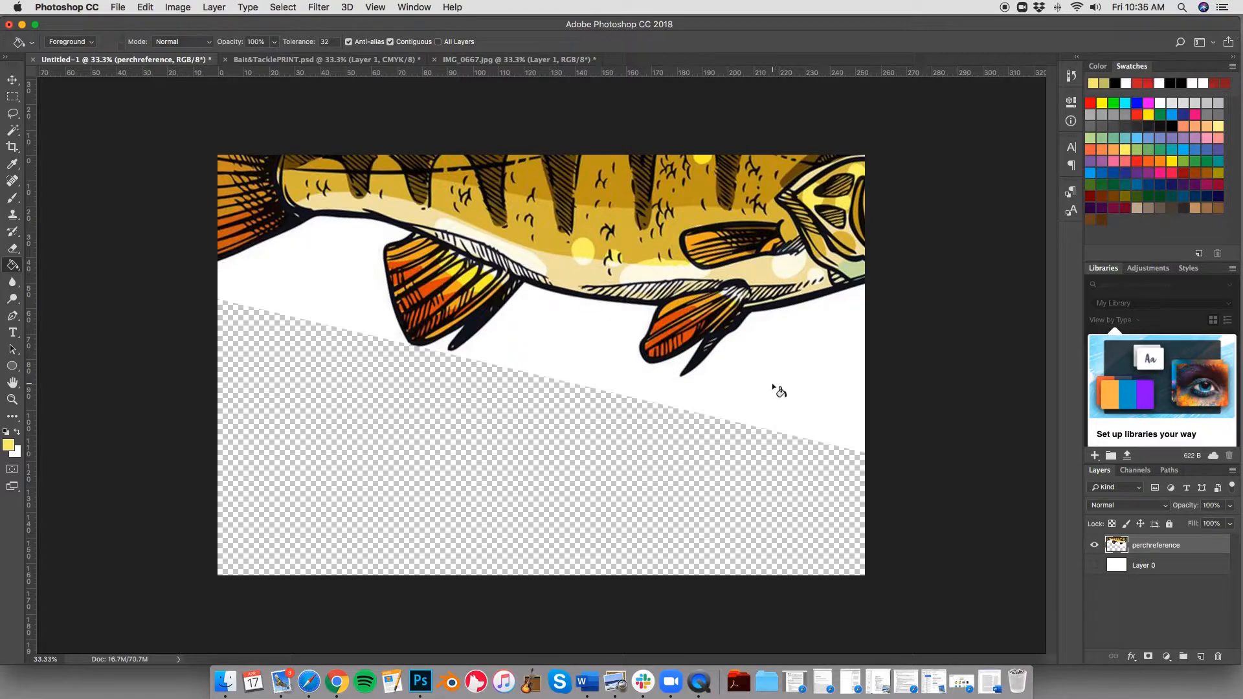
Show Layer 0 again and fill it with the yellow foreground colour
{"action": "left_click", "coordinate": [1094, 565]}
{"action": "left_click", "coordinate": [1166, 569]}
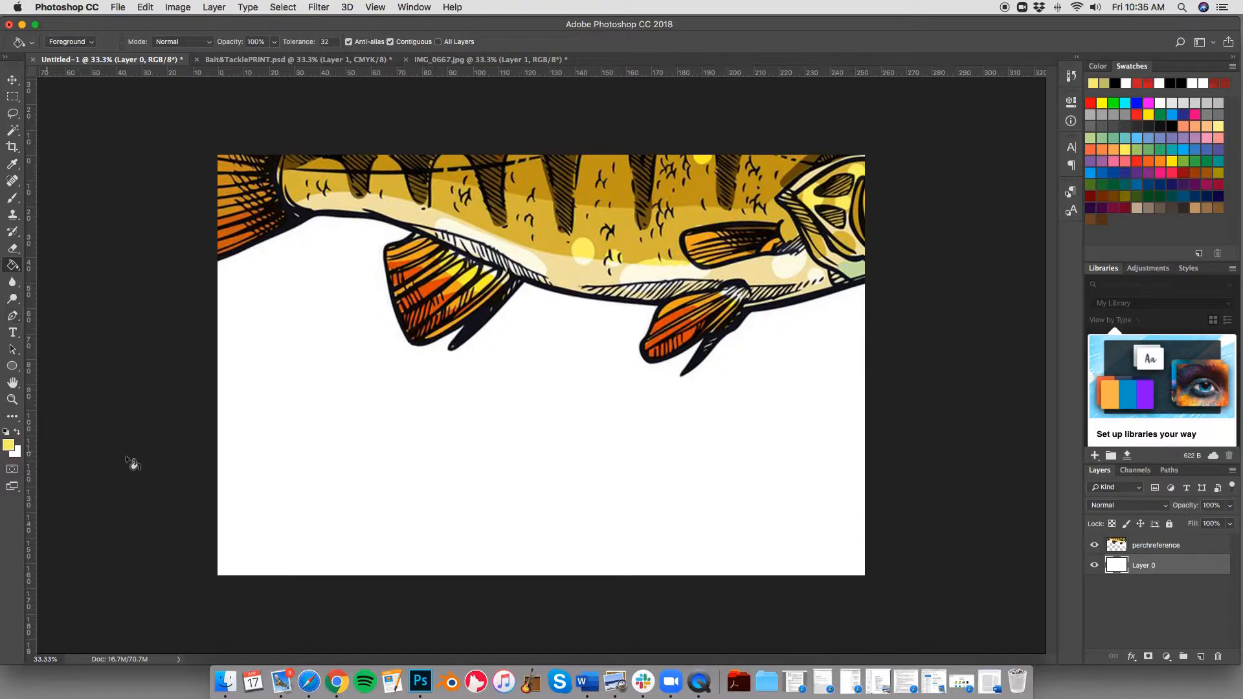
{"action": "left_click", "coordinate": [474, 452]}
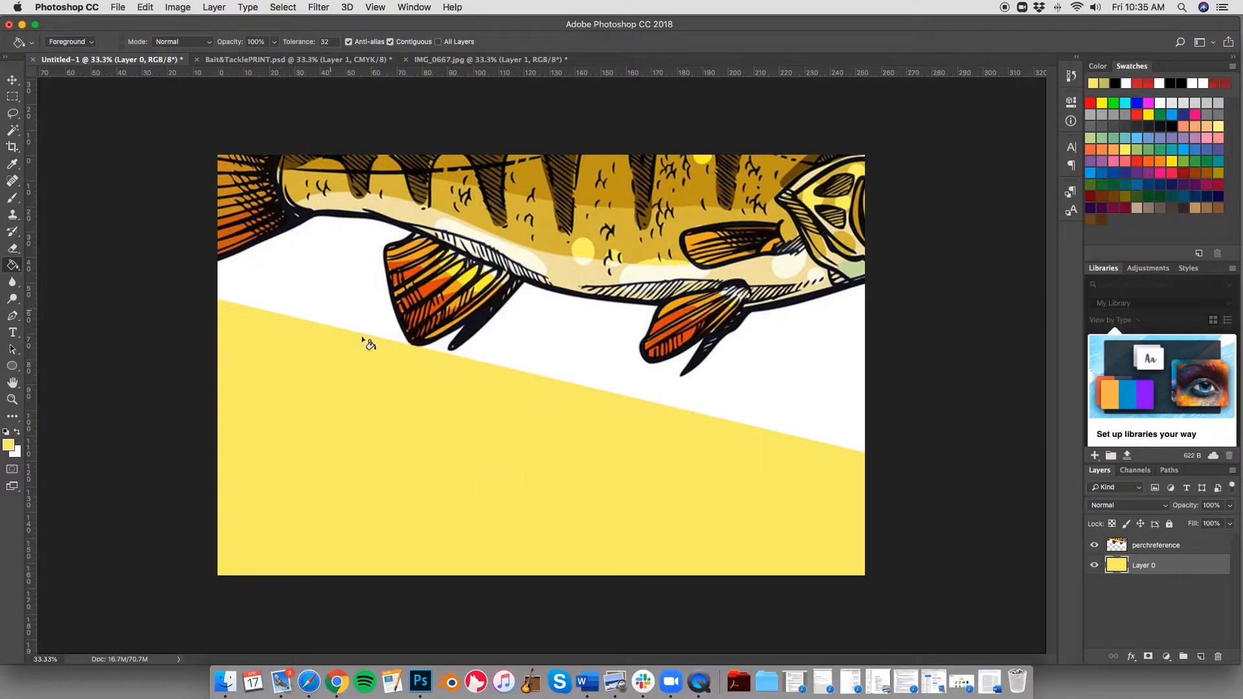
Fill the white areas below the fish on the perchreference layer with the same yellow
{"action": "left_click", "coordinate": [1190, 545]}
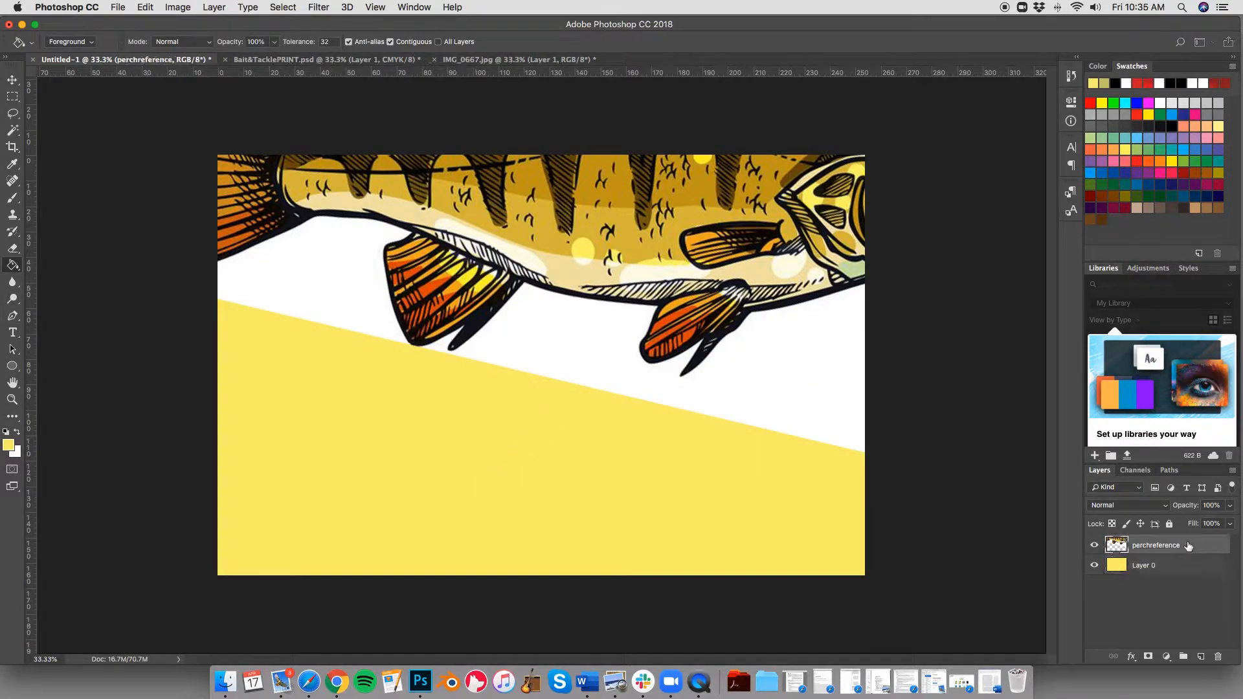
{"action": "left_click", "coordinate": [576, 358]}
{"action": "left_click", "coordinate": [322, 299]}
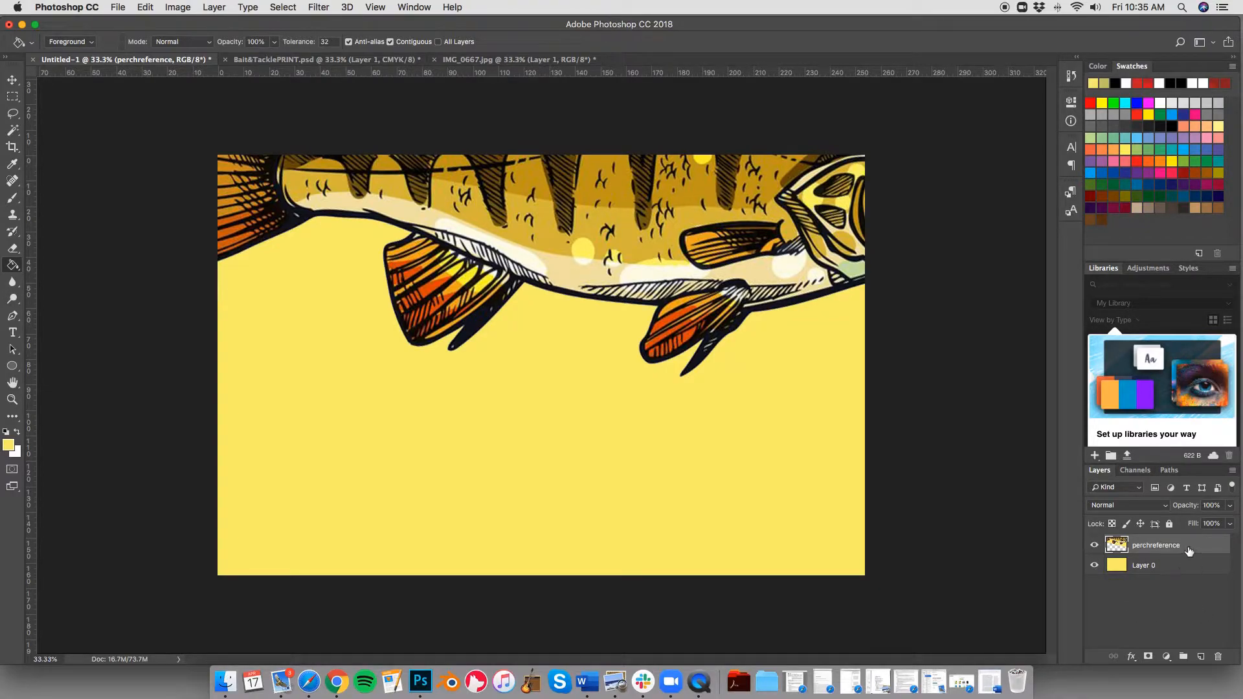
Inspect the perchreference layer with Layer 0 hidden, show Layer 0 again, and undo the yellow fill around the fish
{"action": "left_click", "coordinate": [1095, 566]}
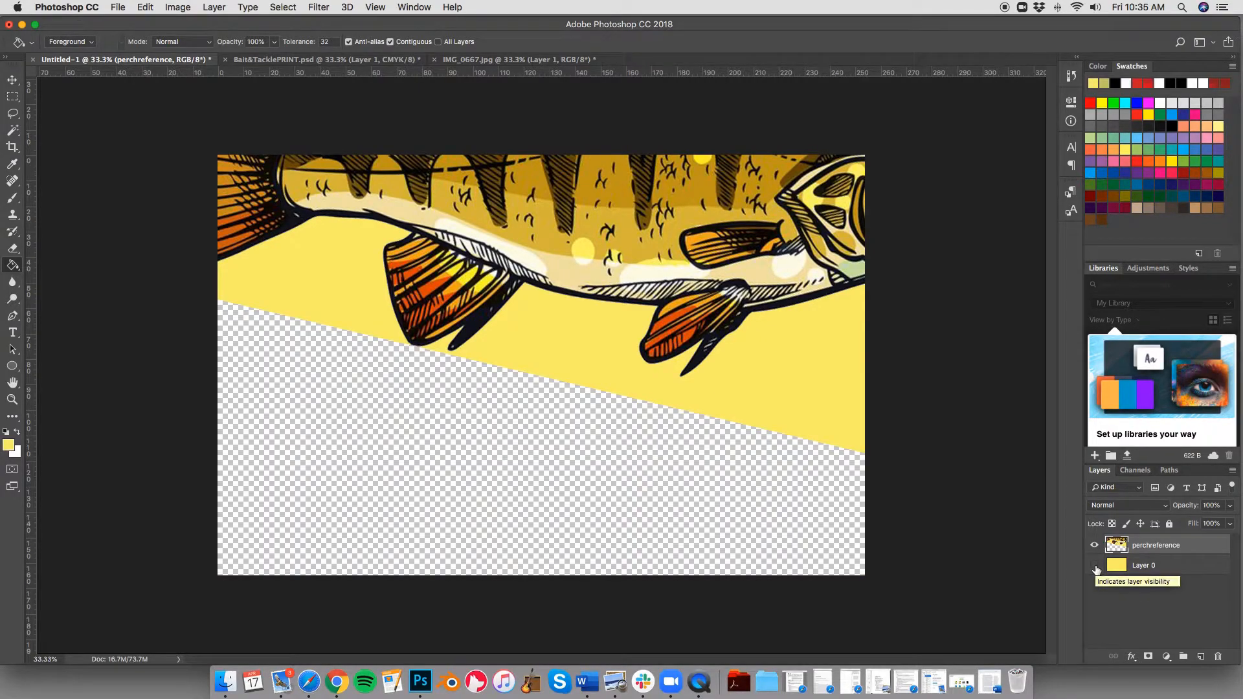
{"action": "left_click", "coordinate": [1095, 567]}
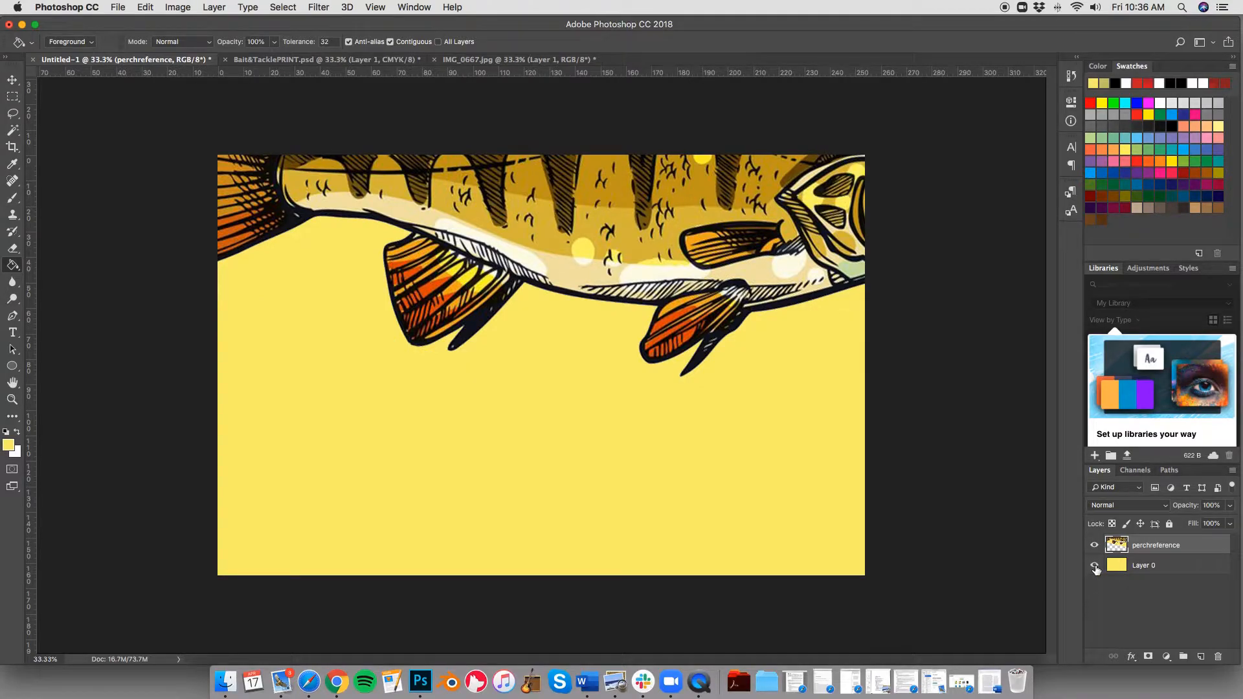
{"action": "key", "text": "super+z"}
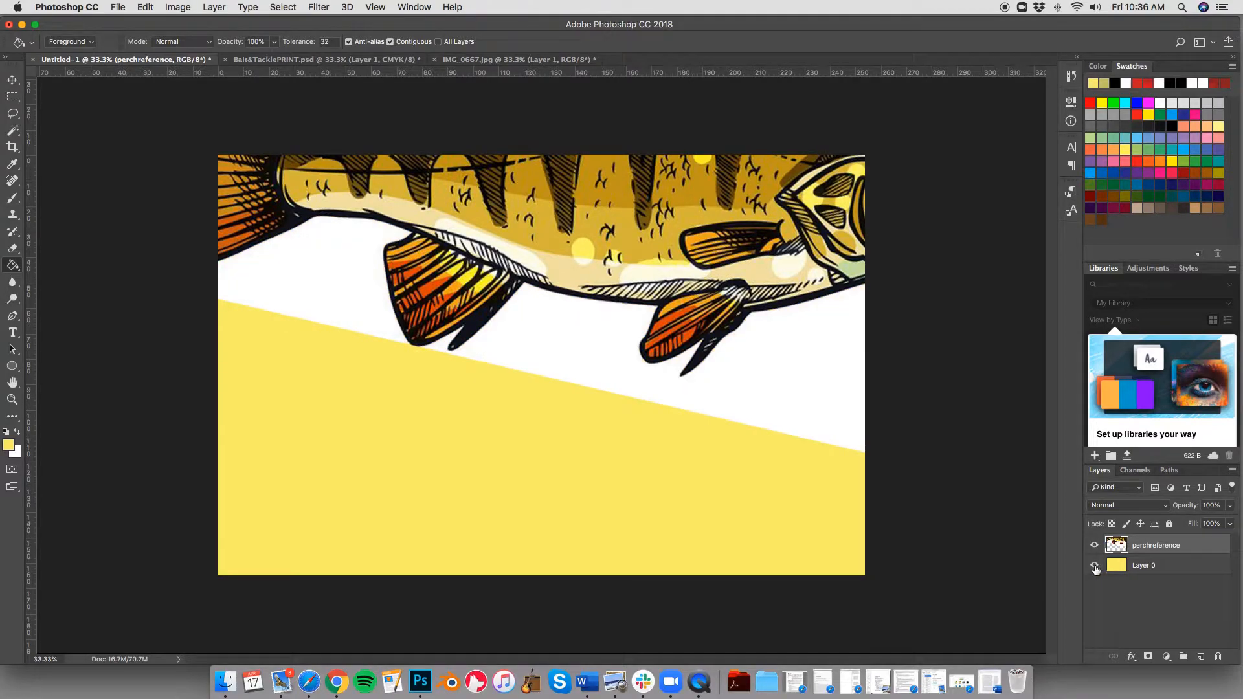
Hide Layer 0 and try to select the perchreference layer's white background with Color Range
{"action": "left_click", "coordinate": [1097, 569]}
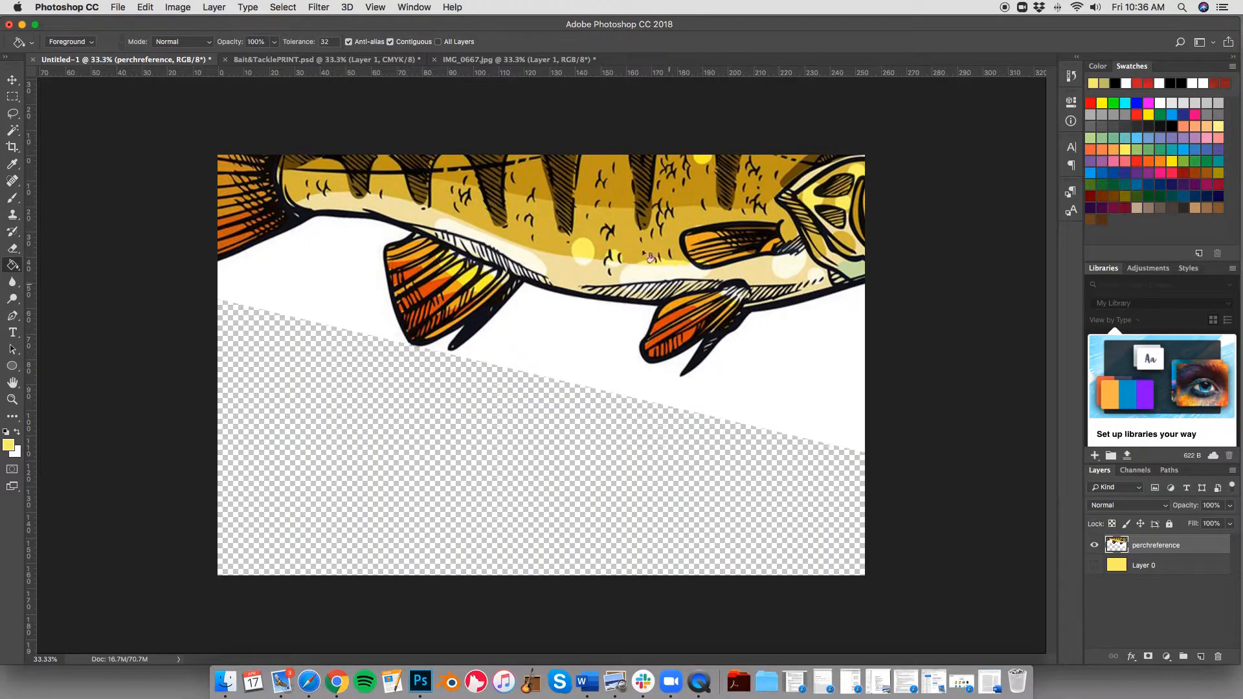
{"action": "left_click", "coordinate": [285, 9]}
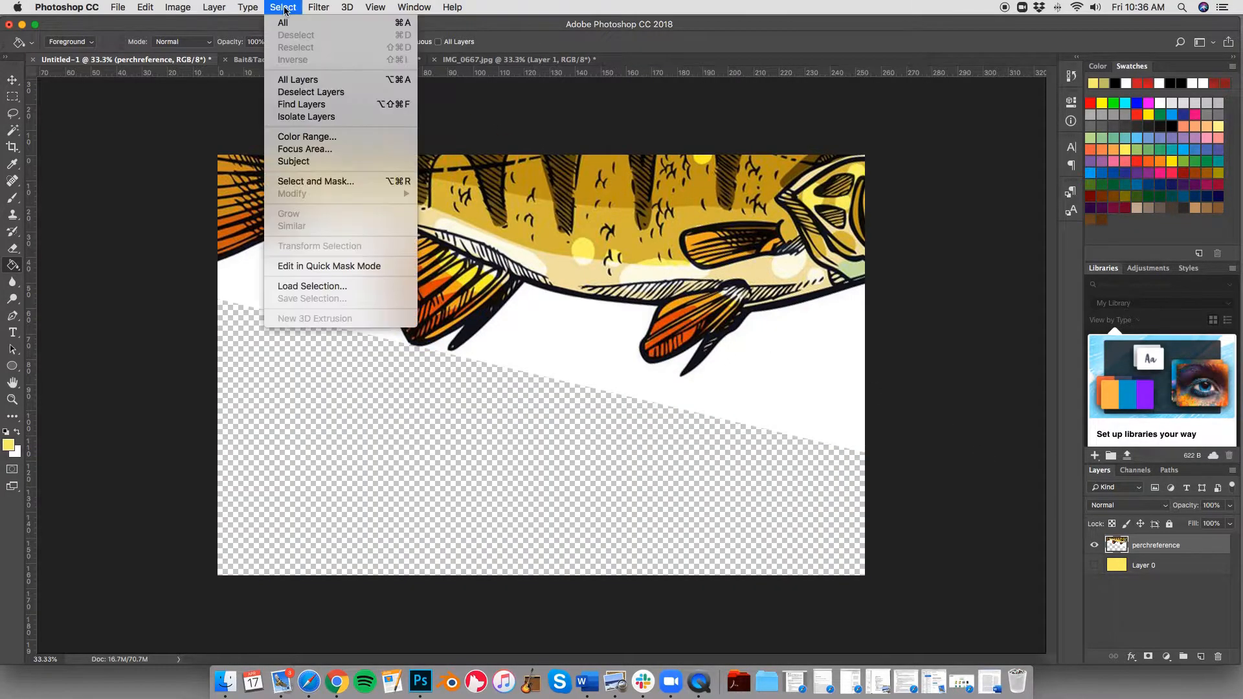
{"action": "left_click", "coordinate": [300, 137]}
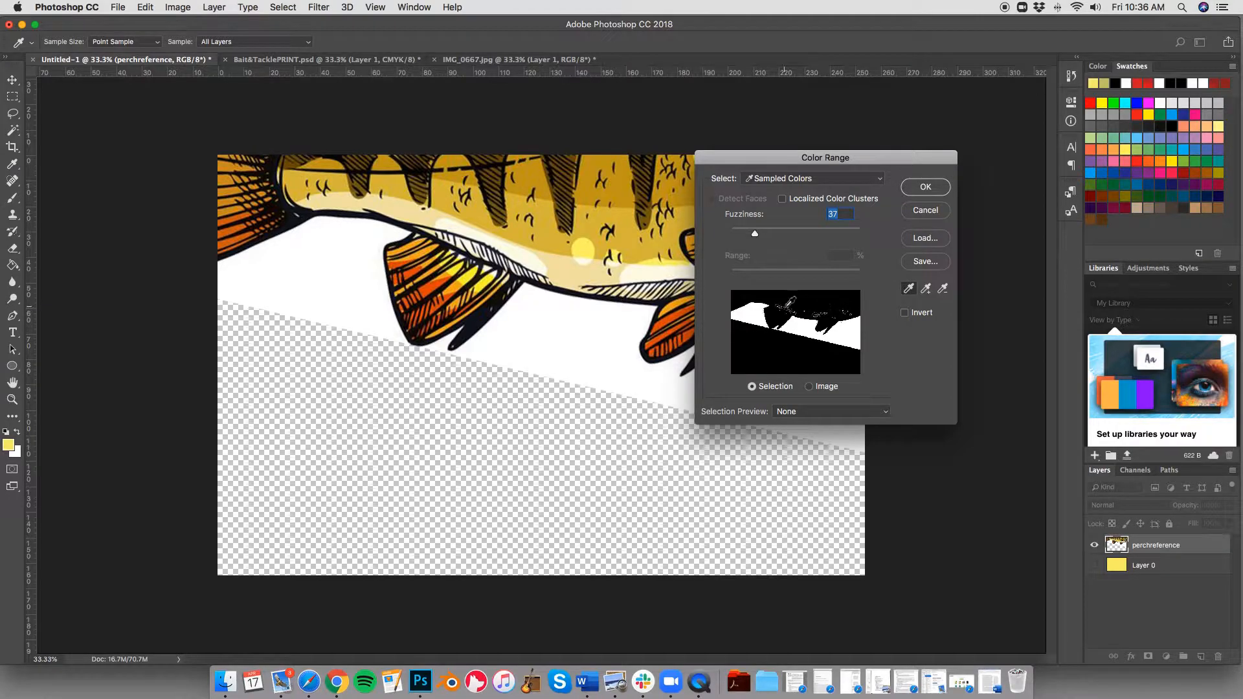
{"action": "left_click", "coordinate": [935, 189]}
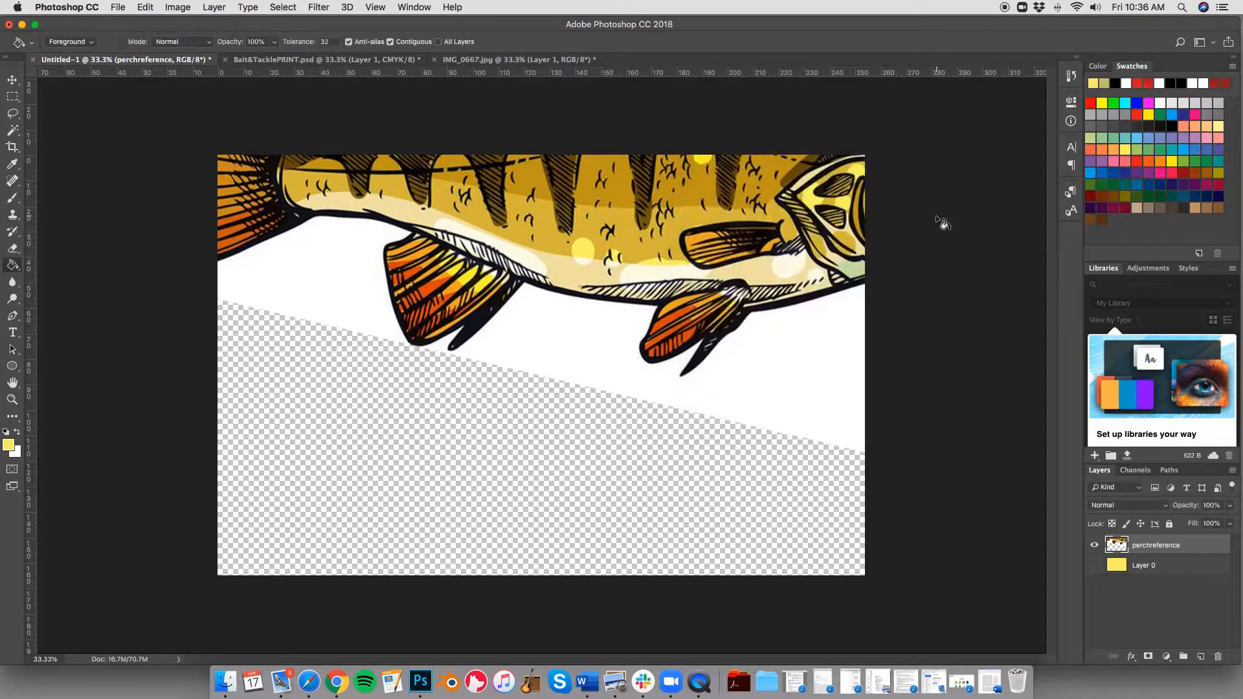
Delete both white areas below the fish using the Magic Wand, clear the selection, and show the yellow Layer 0
{"action": "left_click", "coordinate": [13, 130]}
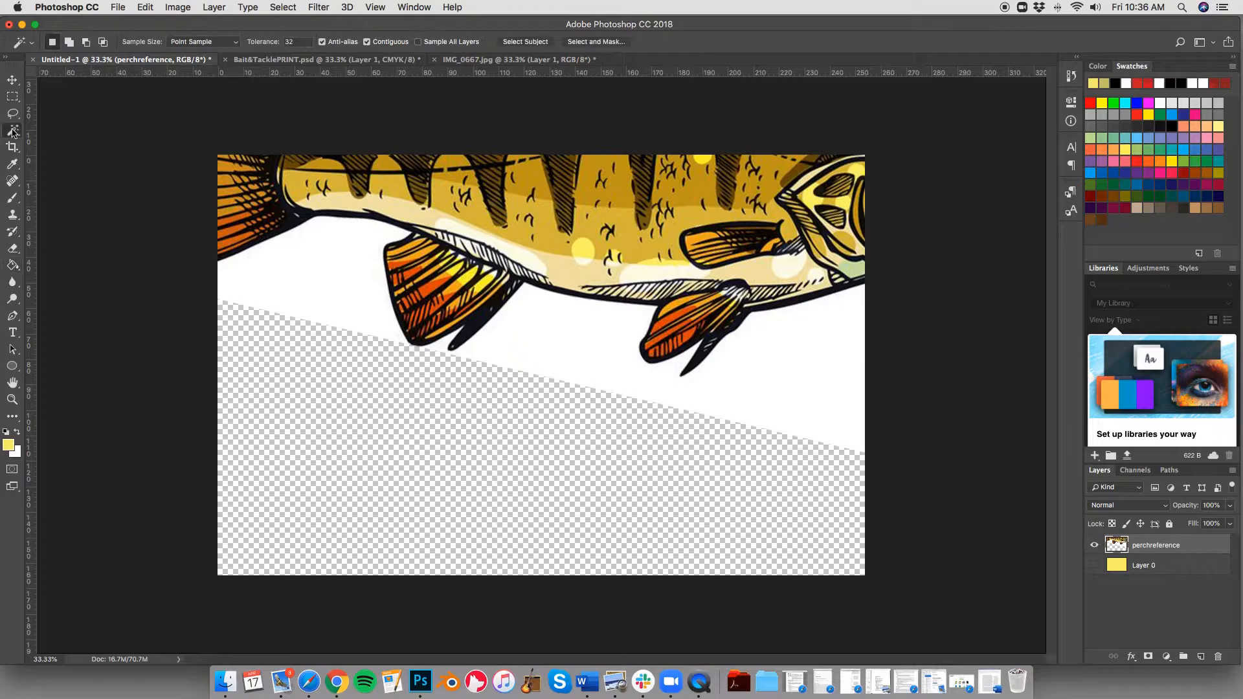
{"action": "left_click", "coordinate": [320, 285]}
{"action": "key", "text": "Delete"}
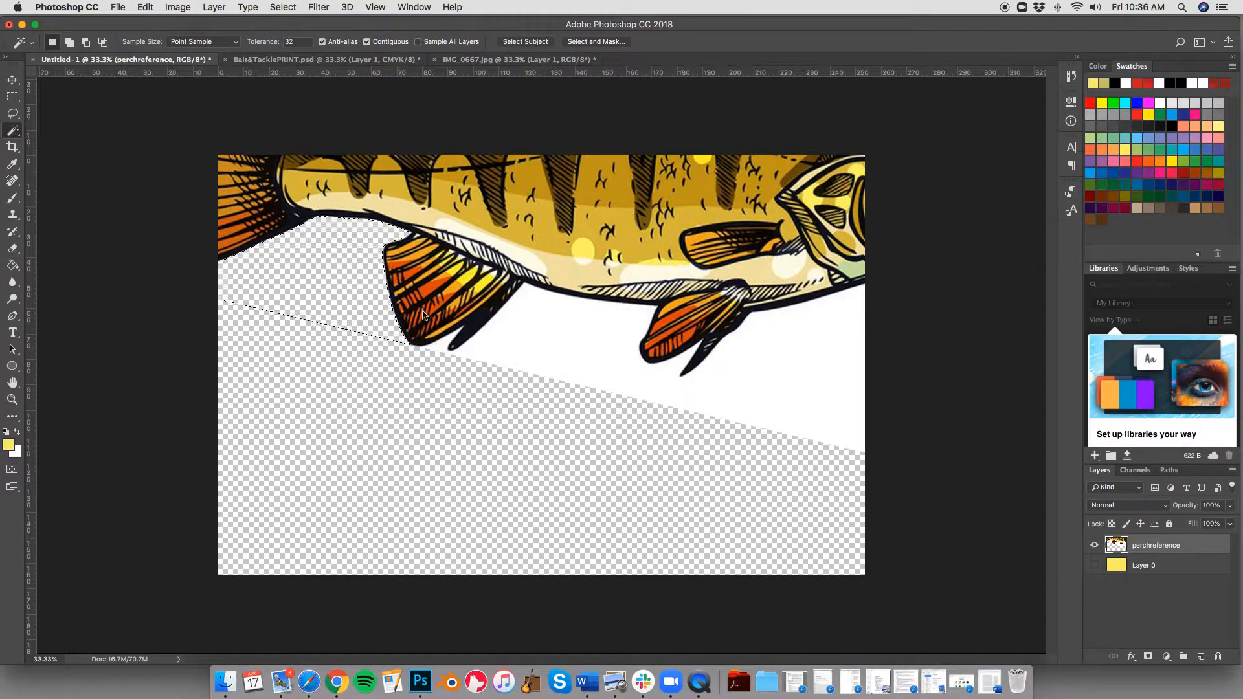
{"action": "left_click", "coordinate": [524, 348]}
{"action": "key", "text": "Delete"}
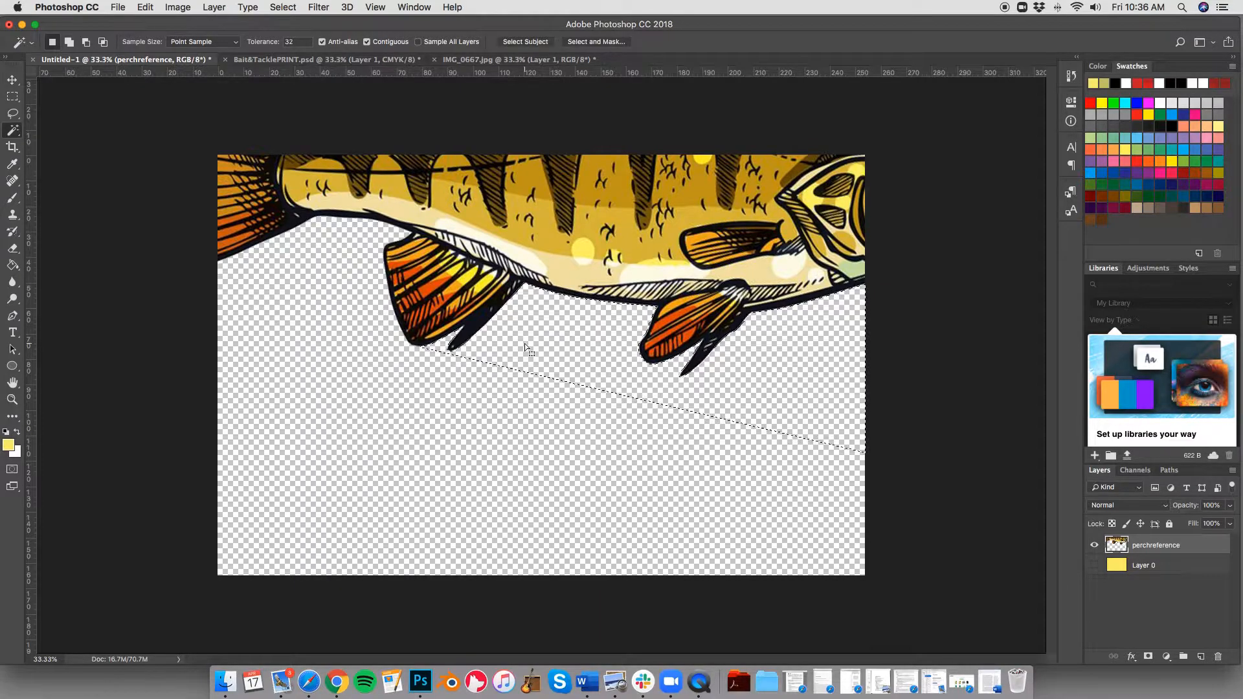
{"action": "key", "text": "super+d"}
{"action": "left_click", "coordinate": [1095, 566]}
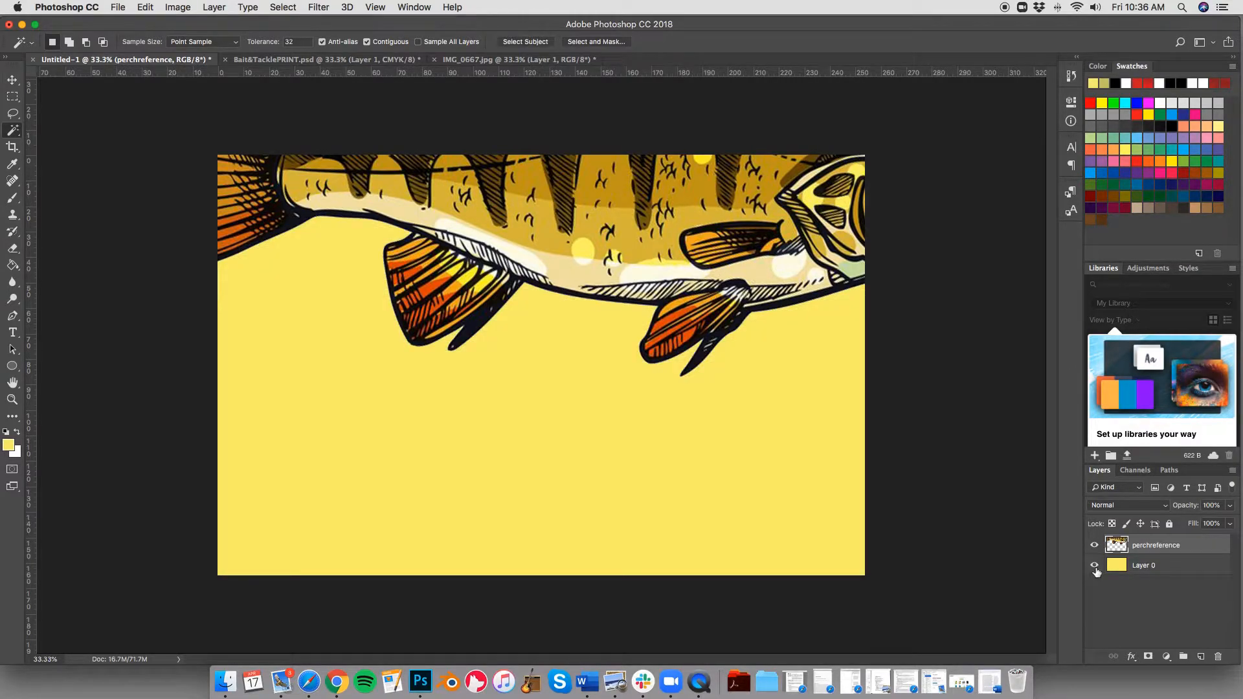
Flip the perchreference layer horizontally so the fish faces the opposite way
{"action": "left_click", "coordinate": [323, 60]}
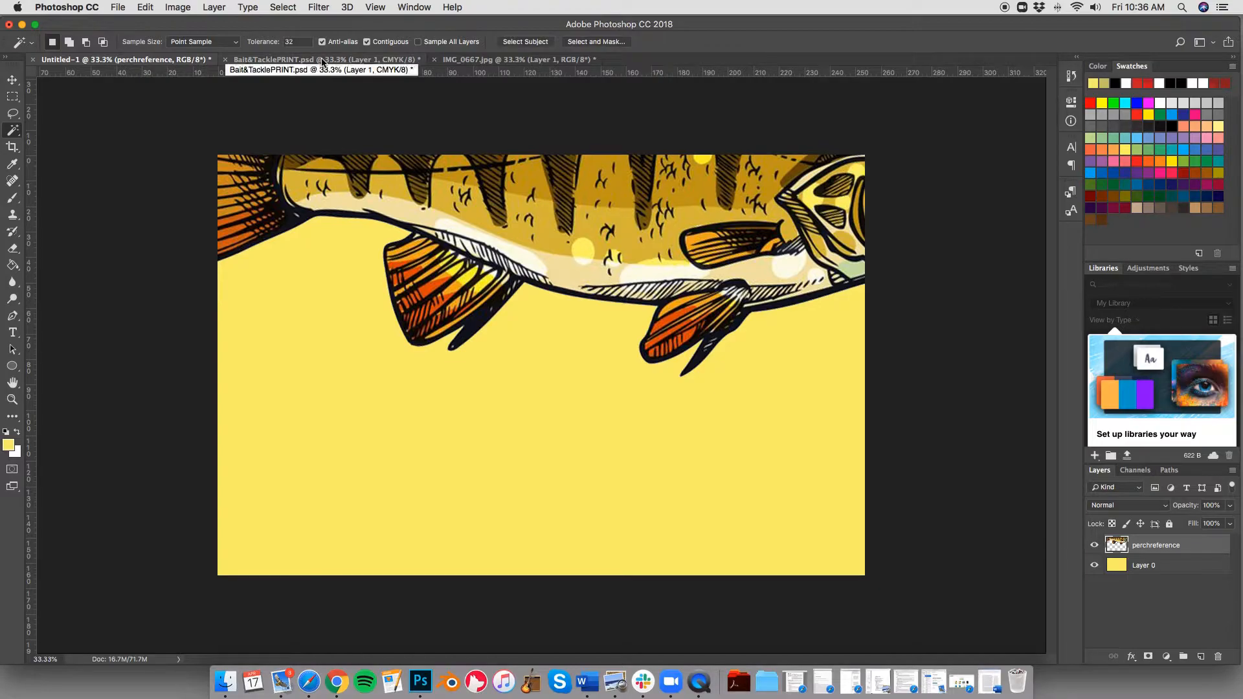
{"action": "left_click", "coordinate": [155, 60]}
{"action": "left_click", "coordinate": [178, 11]}
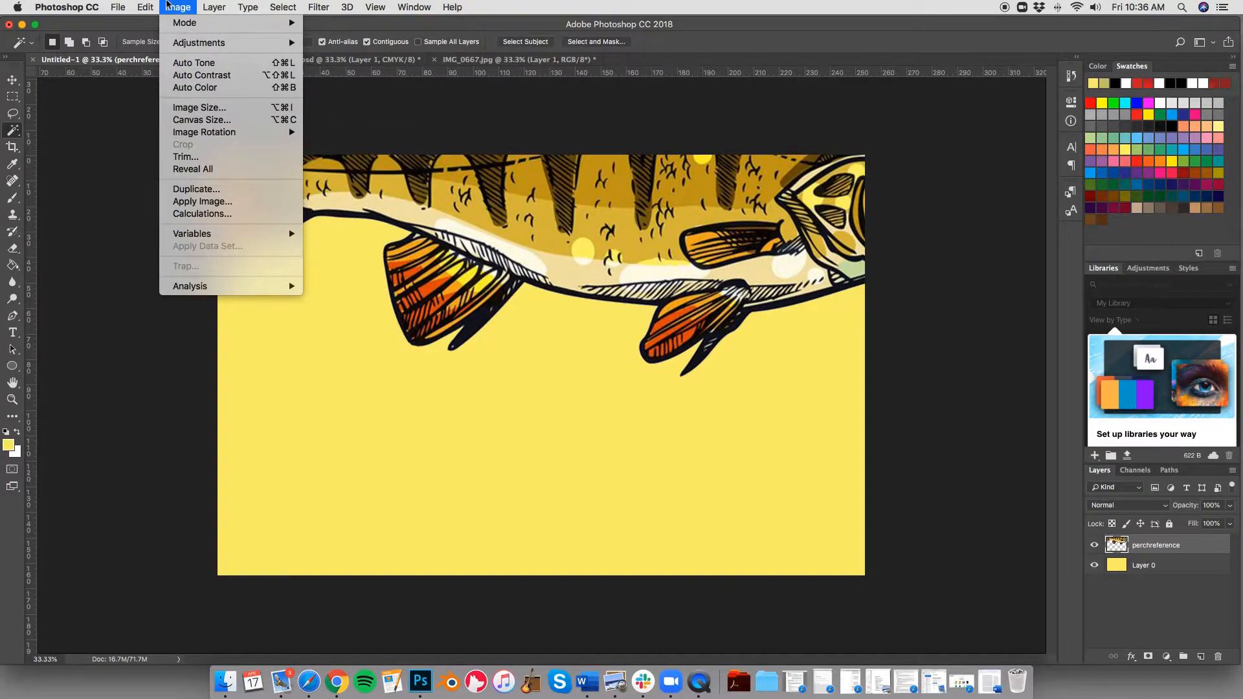
{"action": "mouse_move", "coordinate": [143, 6]}
{"action": "mouse_move", "coordinate": [196, 422]}
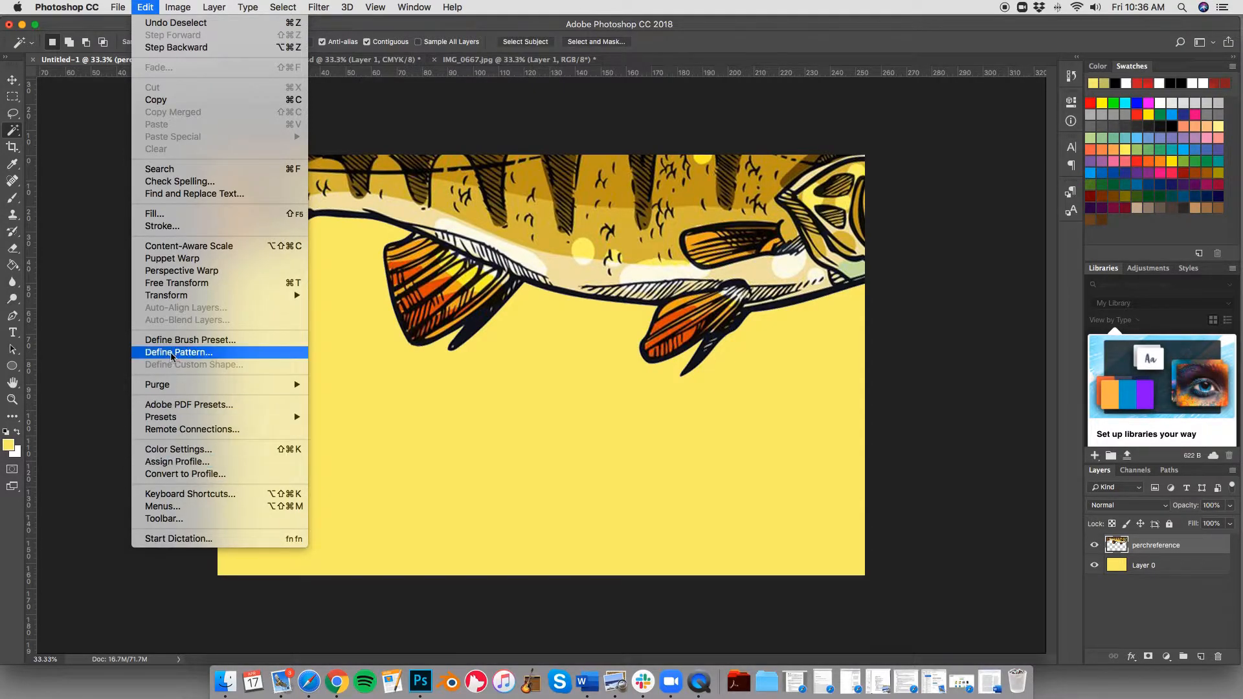
{"action": "mouse_move", "coordinate": [178, 297]}
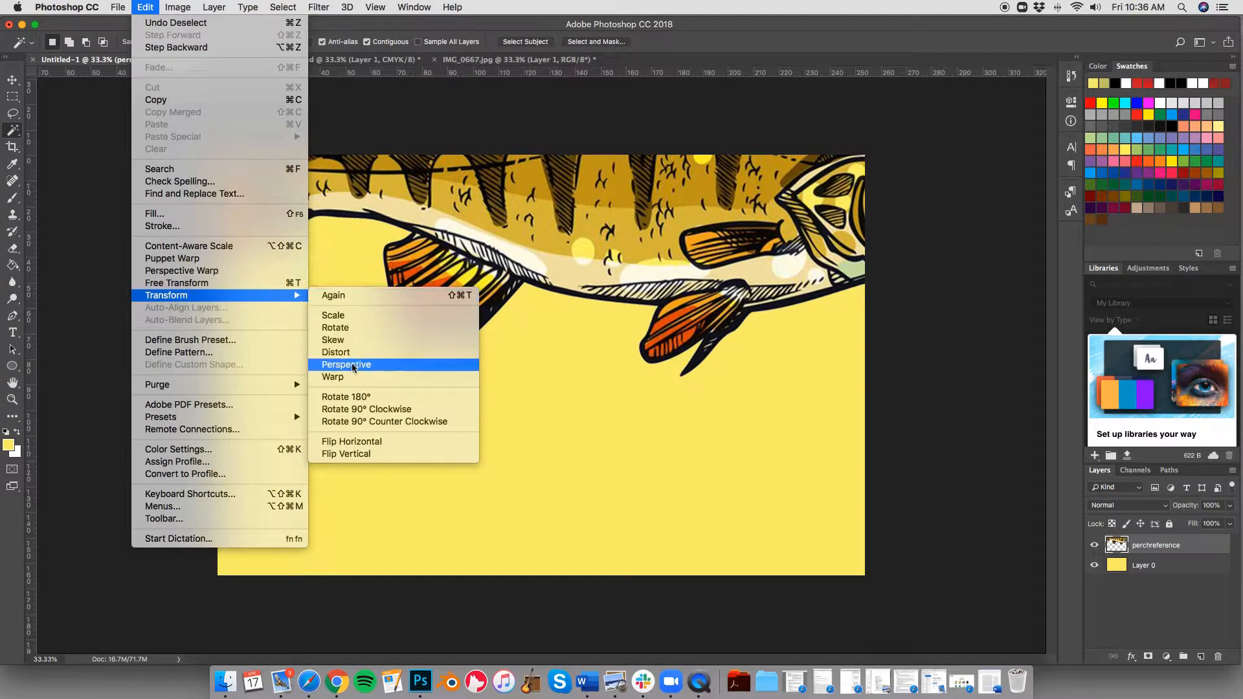
{"action": "left_click", "coordinate": [373, 442]}
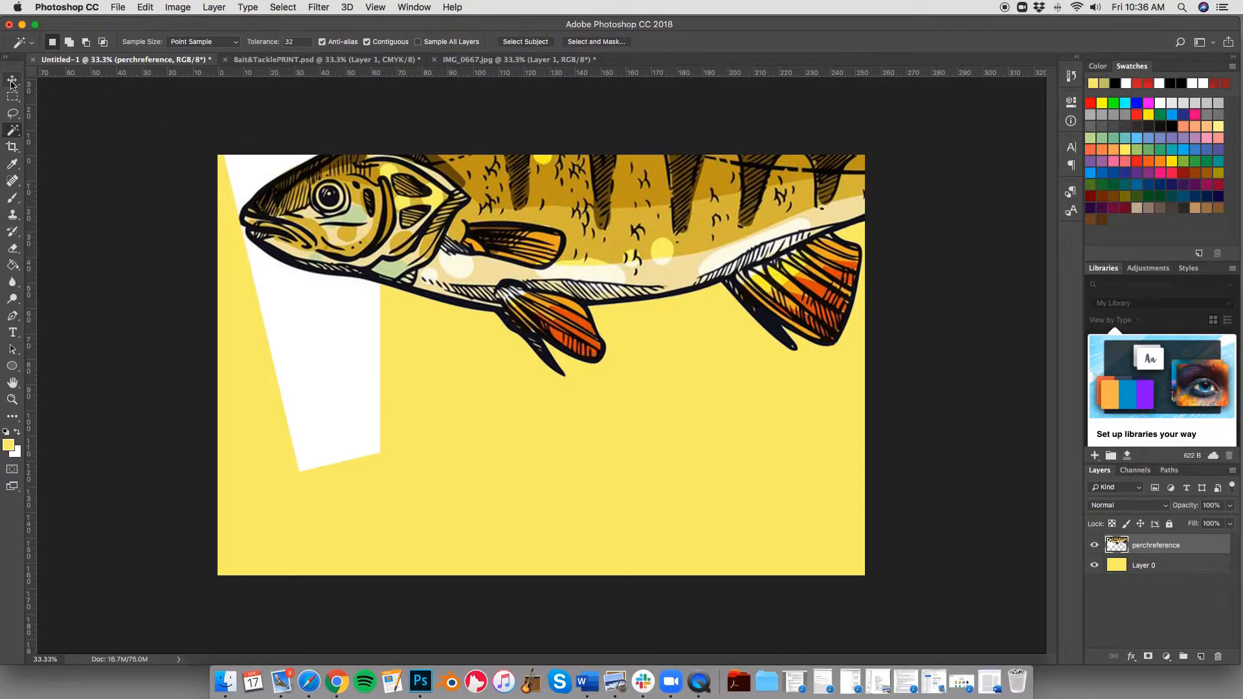
Delete the two white areas around the fish's head, clear the selection, and move the fish left until its head is partly cropped
{"action": "left_click", "coordinate": [330, 329]}
{"action": "key", "text": "Delete"}
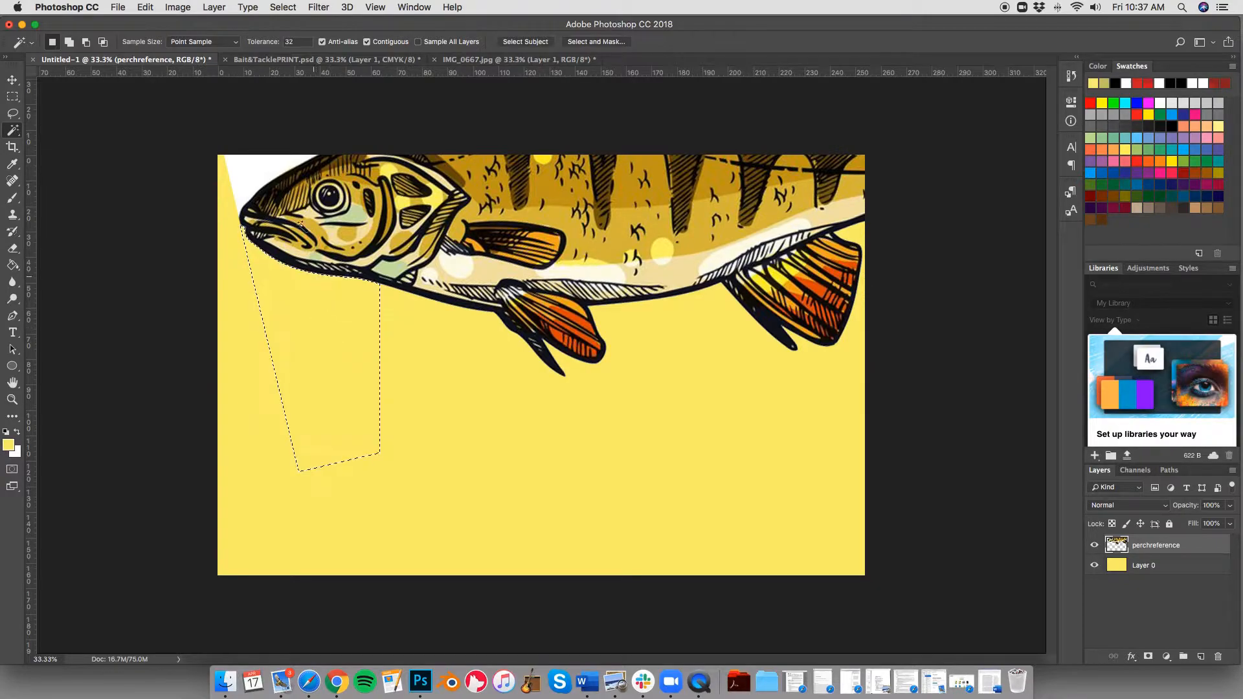
{"action": "left_click", "coordinate": [261, 174]}
{"action": "key", "text": "Delete"}
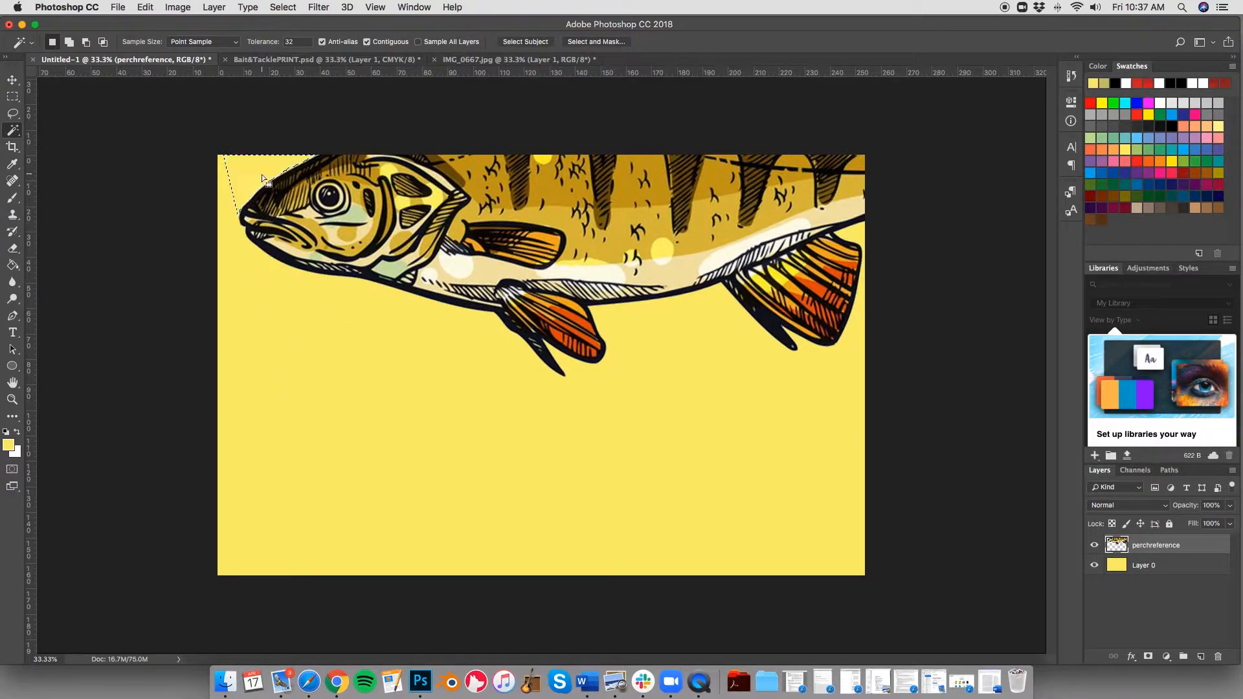
{"action": "key", "text": "super+d"}
{"action": "left_click", "coordinate": [13, 81]}
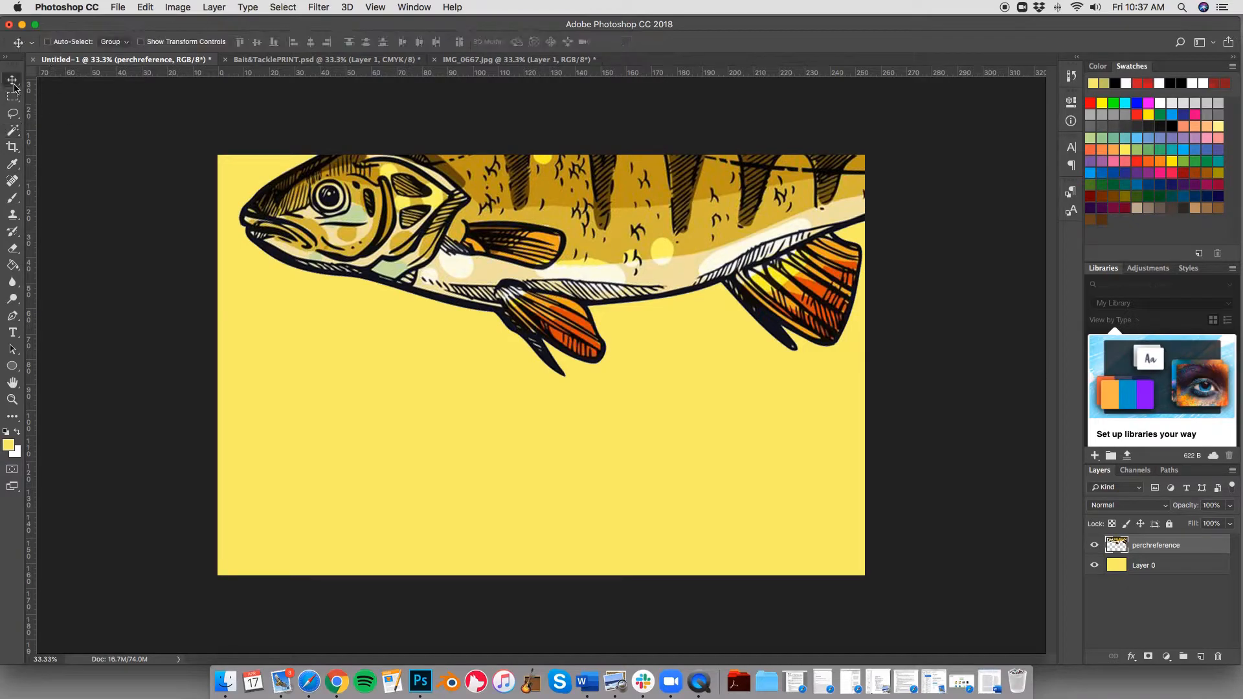
{"action": "left_click_drag", "start_coordinate": [482, 234], "coordinate": [322, 240]}
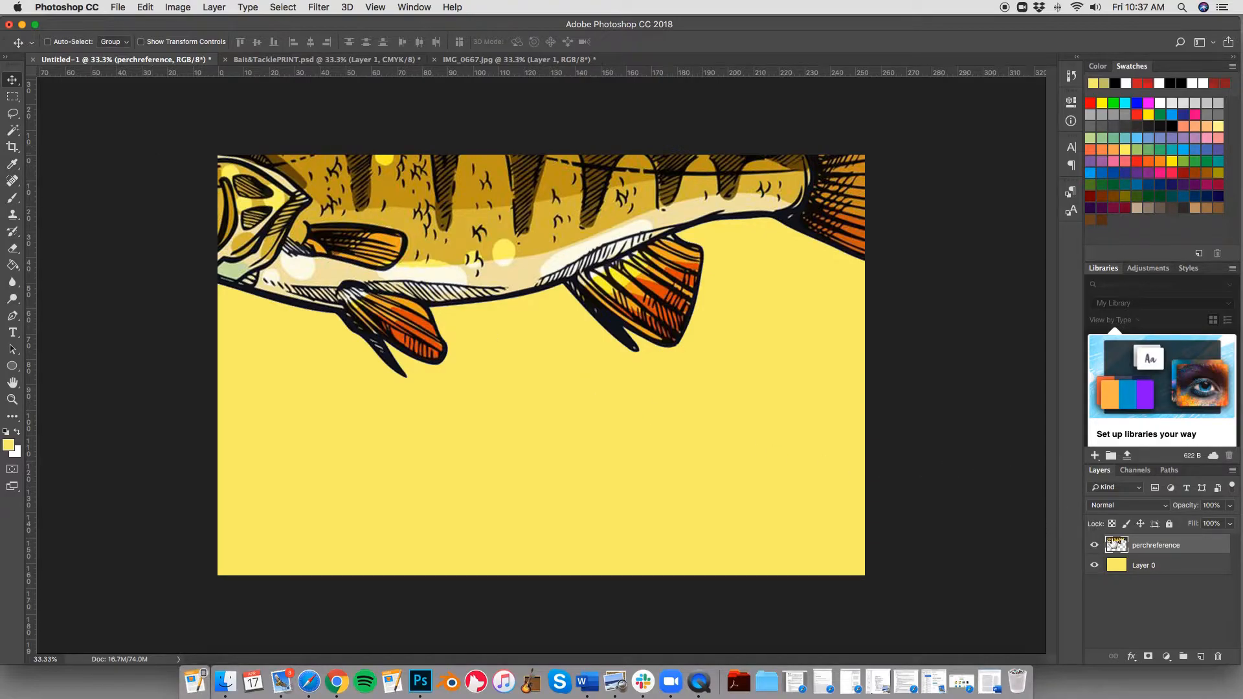
Place ironfence2.JPG as a linked image directly above Layer 0
{"action": "left_click", "coordinate": [1179, 566]}
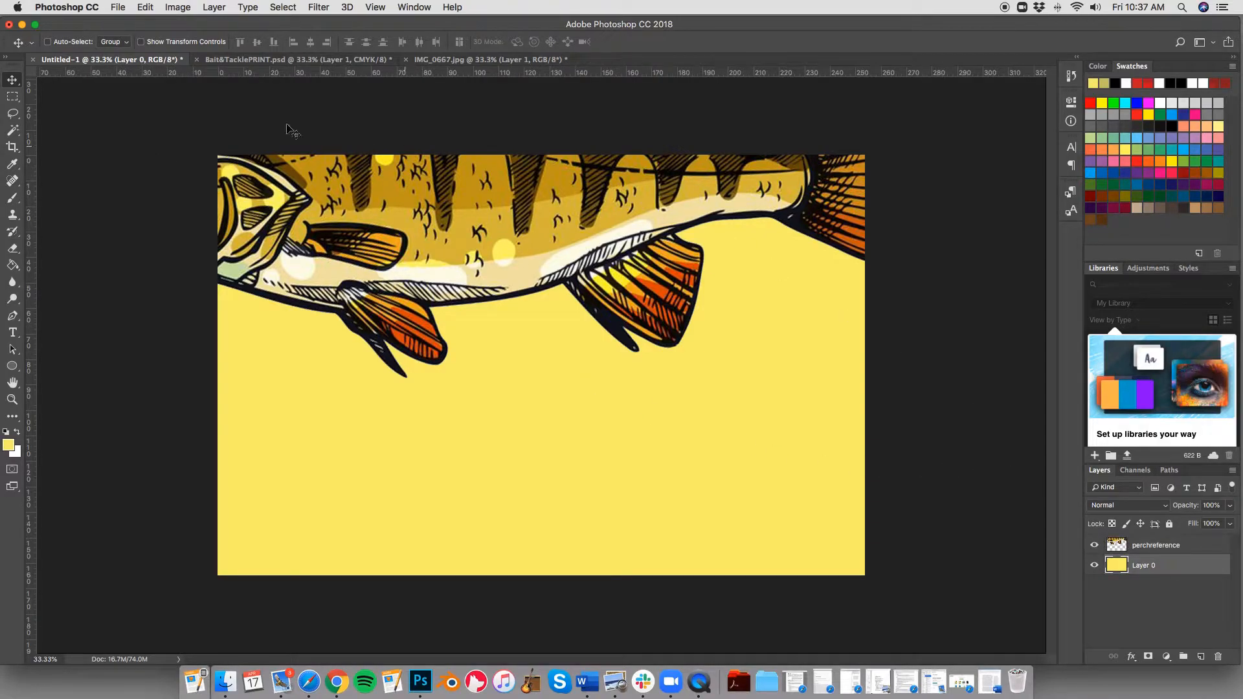
{"action": "left_click", "coordinate": [118, 7]}
{"action": "left_click", "coordinate": [118, 8]}
{"action": "left_click", "coordinate": [255, 60]}
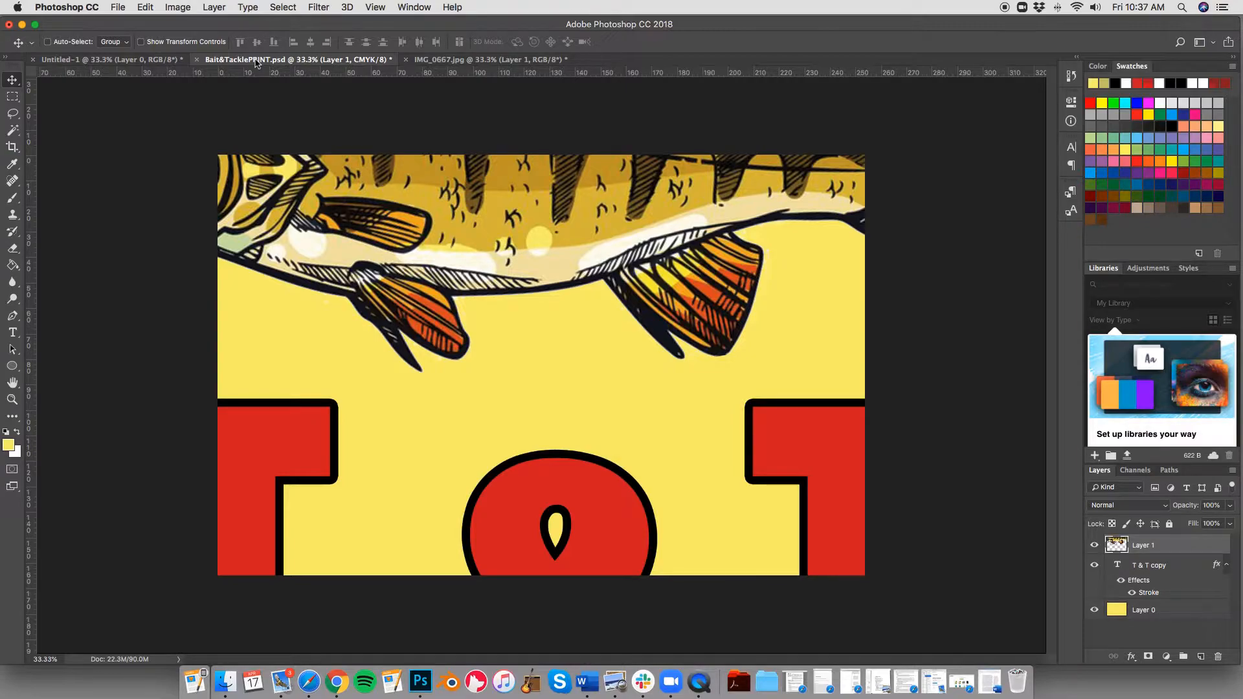
{"action": "left_click", "coordinate": [124, 59]}
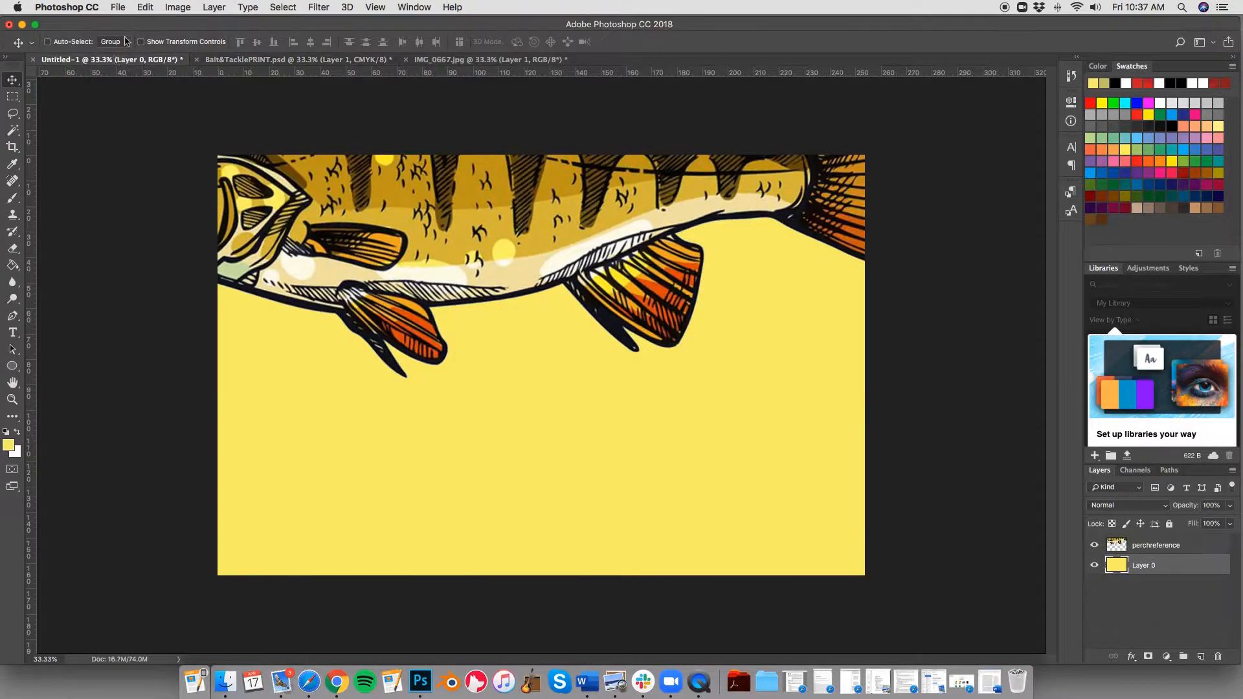
{"action": "left_click", "coordinate": [117, 8]}
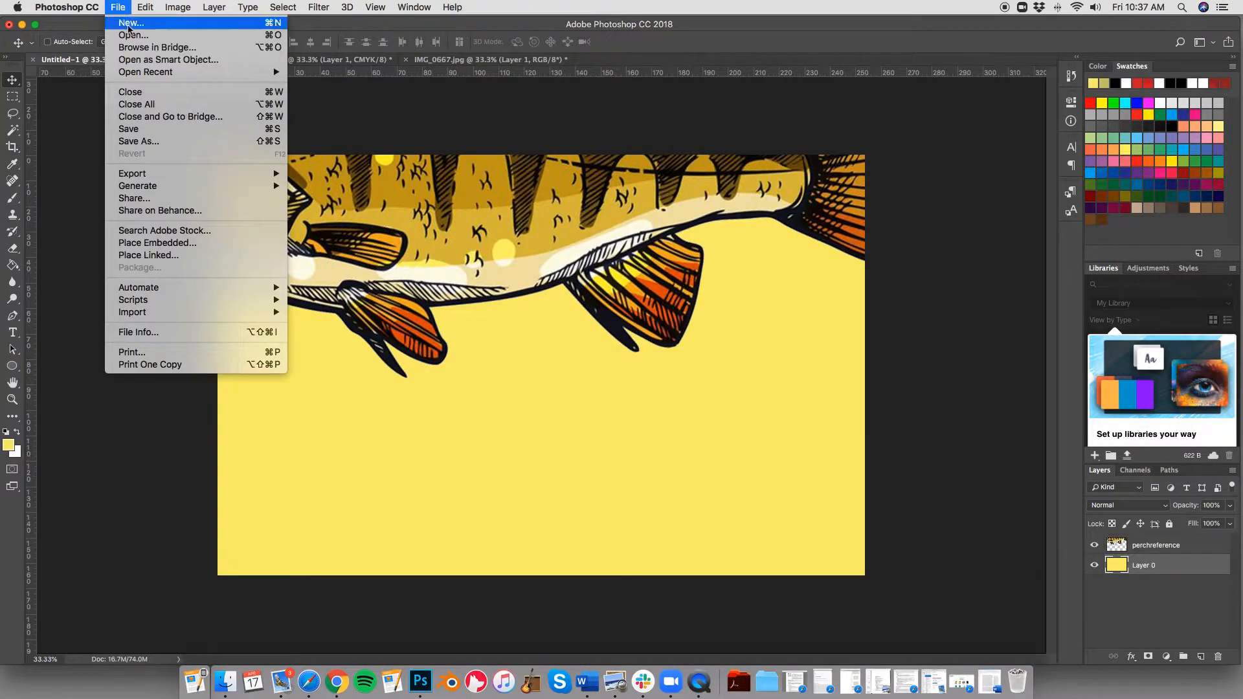
{"action": "left_click", "coordinate": [187, 257]}
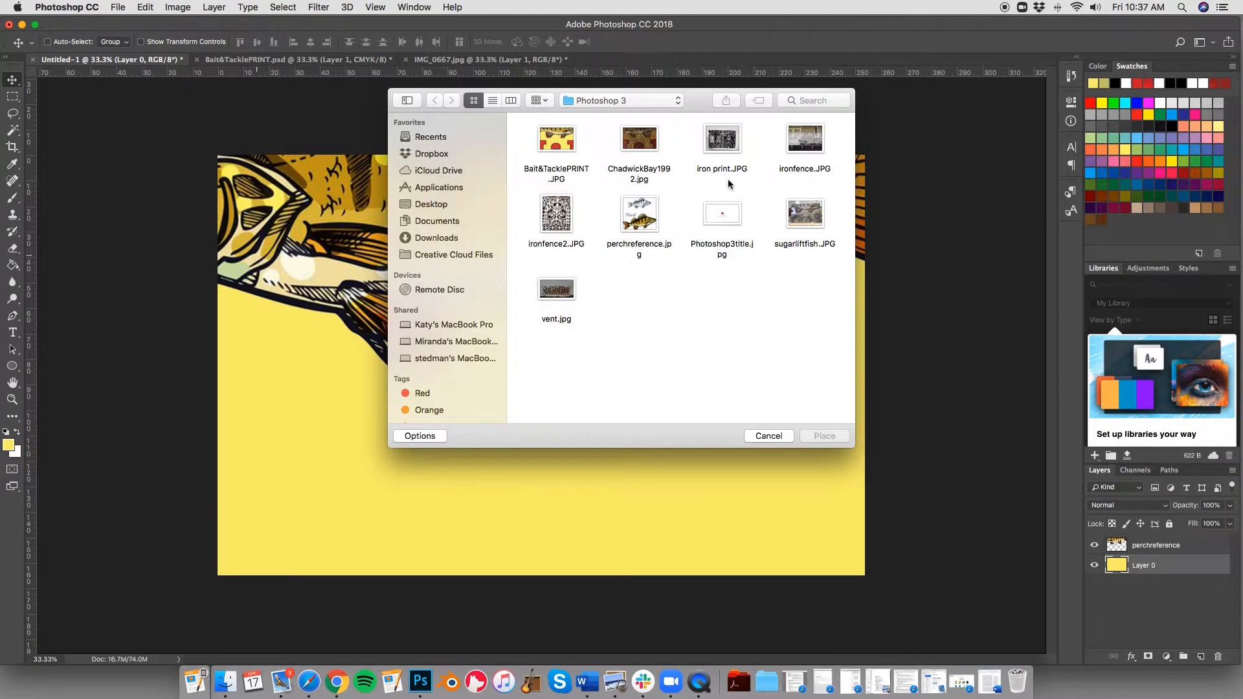
{"action": "left_click", "coordinate": [556, 225]}
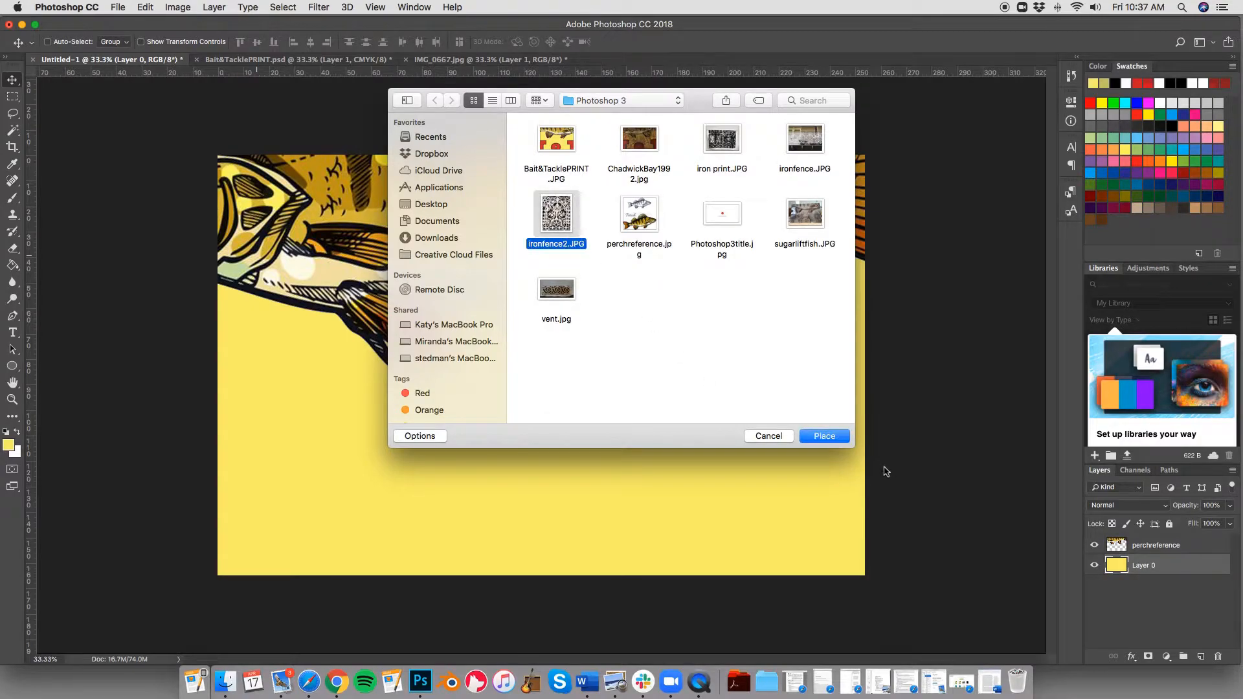
{"action": "left_click", "coordinate": [824, 436]}
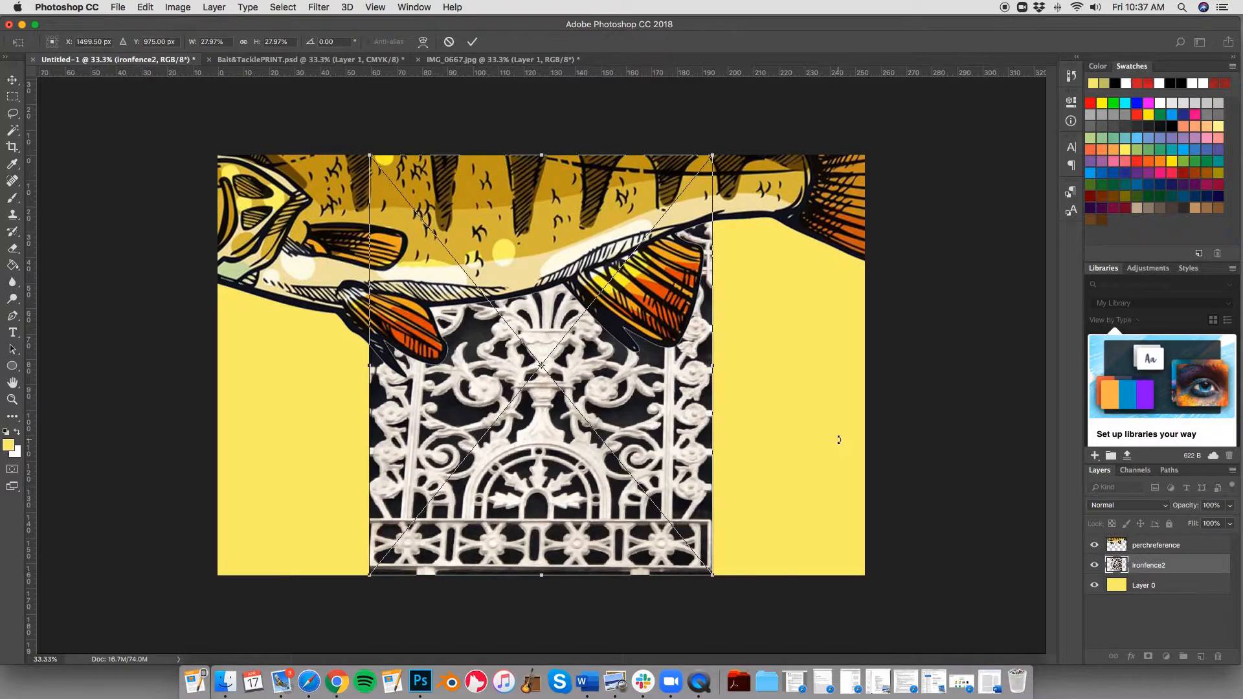
Rotate the placed ironfence2 image about 90° counterclockwise and enlarge it to cover the canvas behind the fish
{"action": "left_click_drag", "start_coordinate": [806, 543], "coordinate": [645, 222]}
{"action": "left_click_drag", "start_coordinate": [576, 411], "coordinate": [415, 307]}
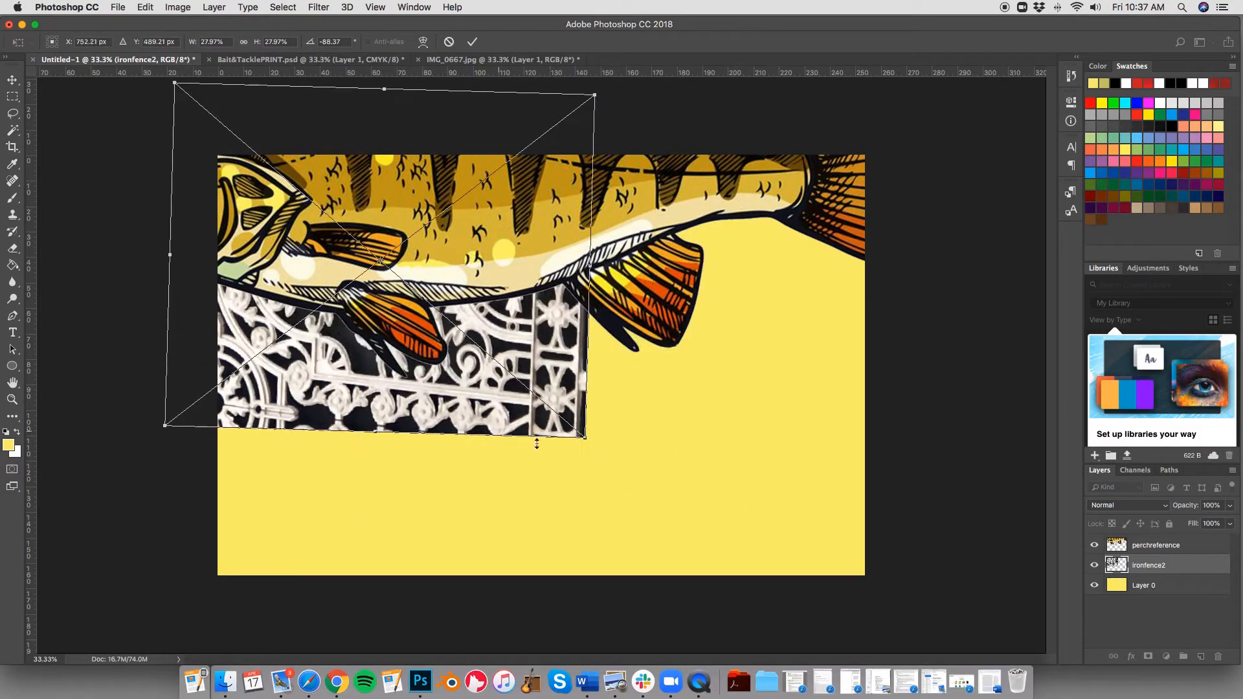
{"action": "left_click_drag", "start_coordinate": [587, 441], "coordinate": [986, 609]}
{"action": "key", "text": "Return"}
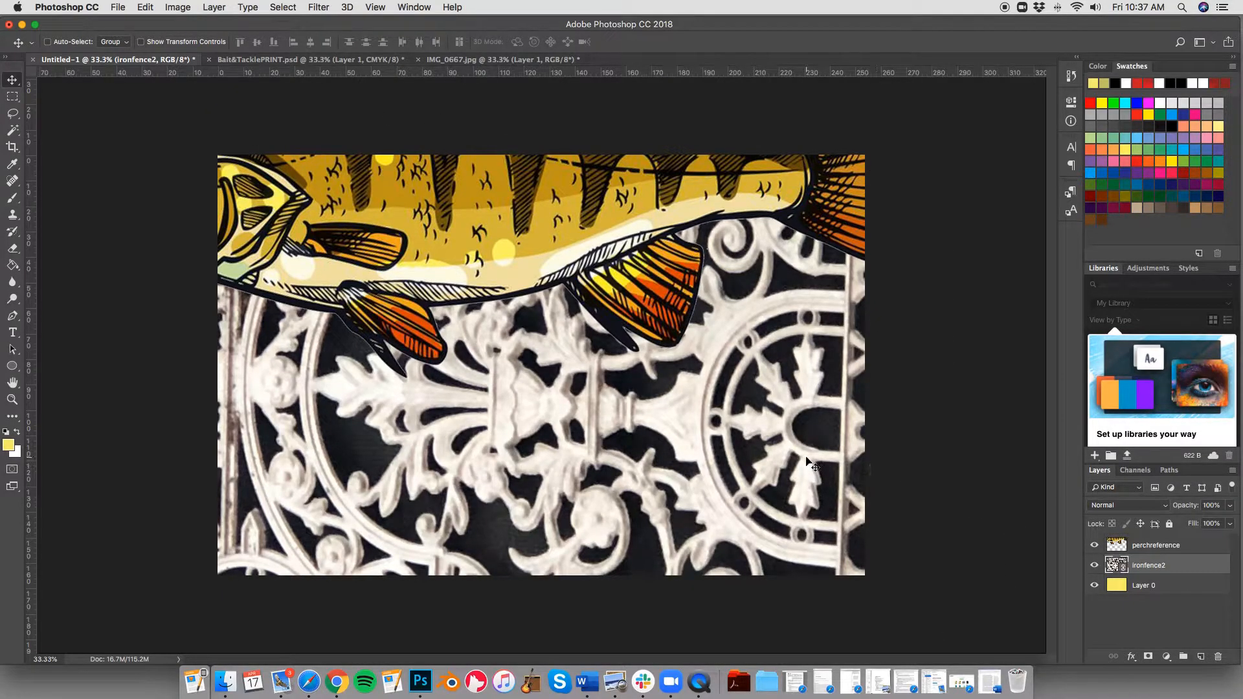
Place vent.jpg as a linked image directly above the ironfence2 layer
{"action": "left_click", "coordinate": [109, 11]}
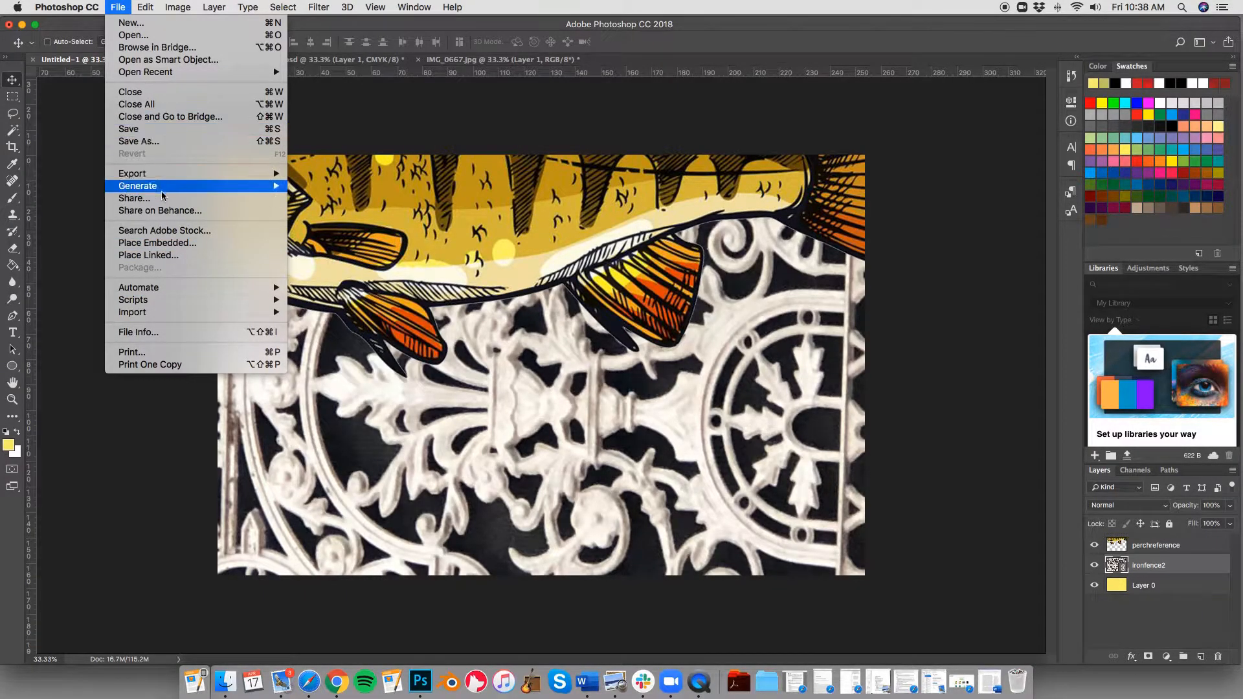
{"action": "left_click", "coordinate": [164, 255]}
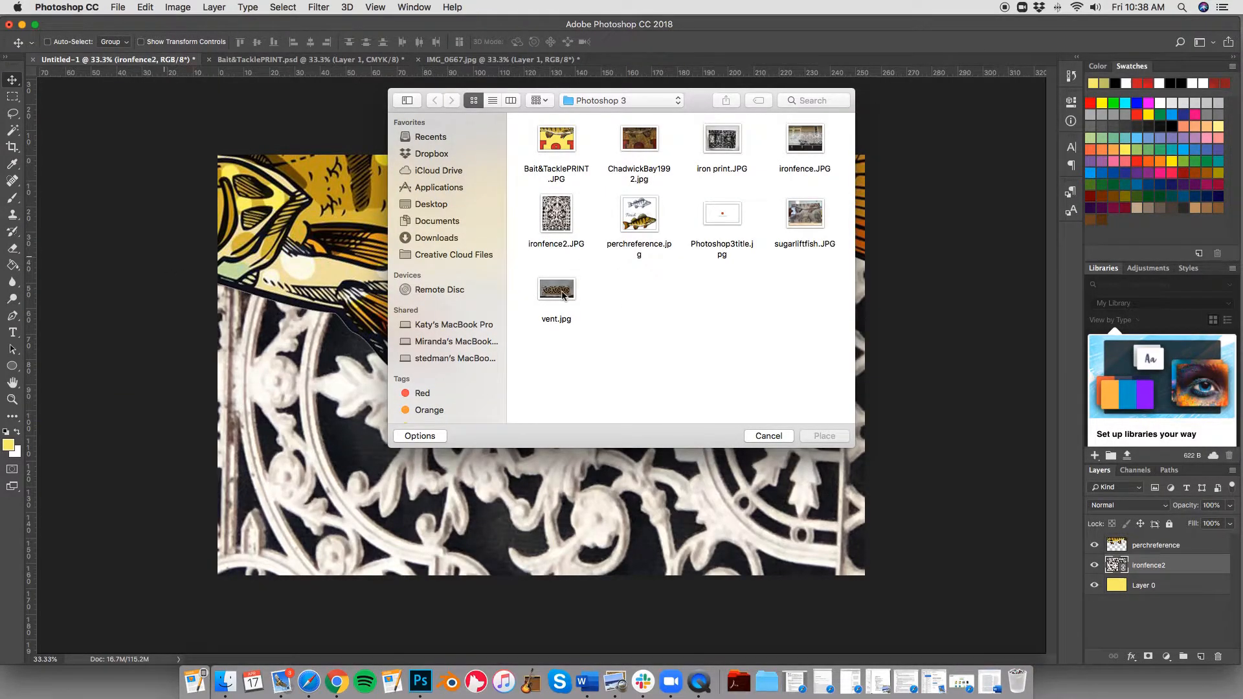
{"action": "left_click", "coordinate": [734, 148]}
{"action": "left_click", "coordinate": [557, 287]}
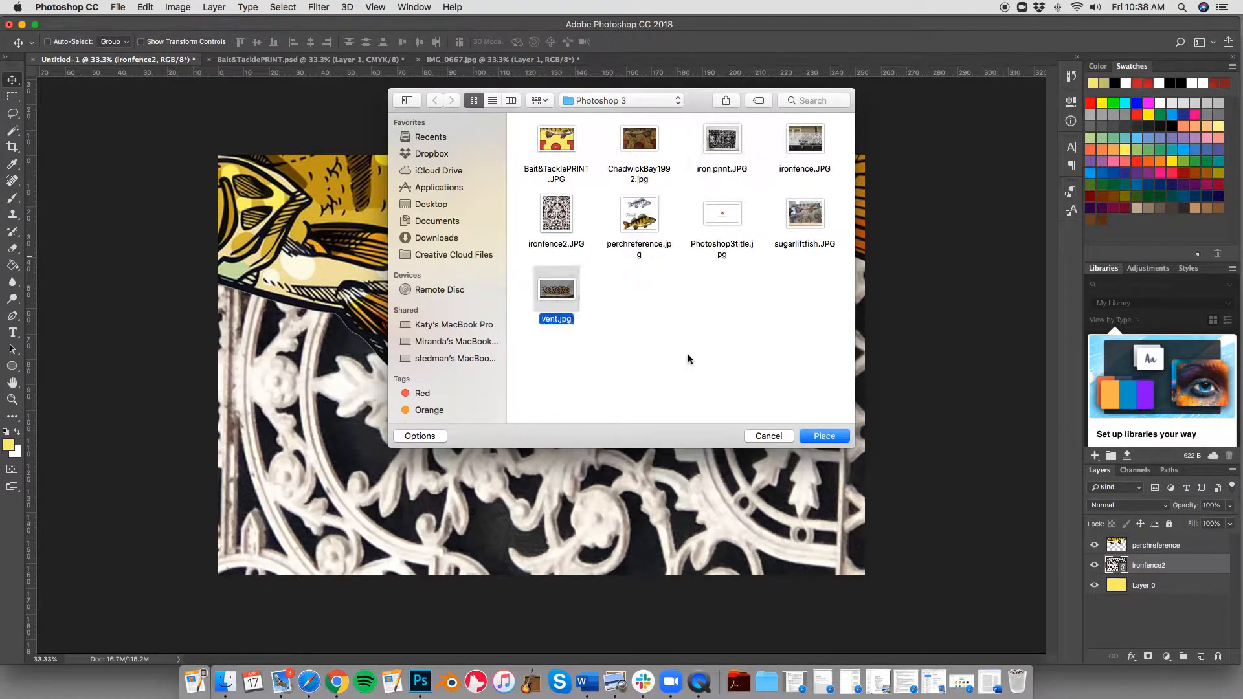
{"action": "left_click", "coordinate": [826, 443]}
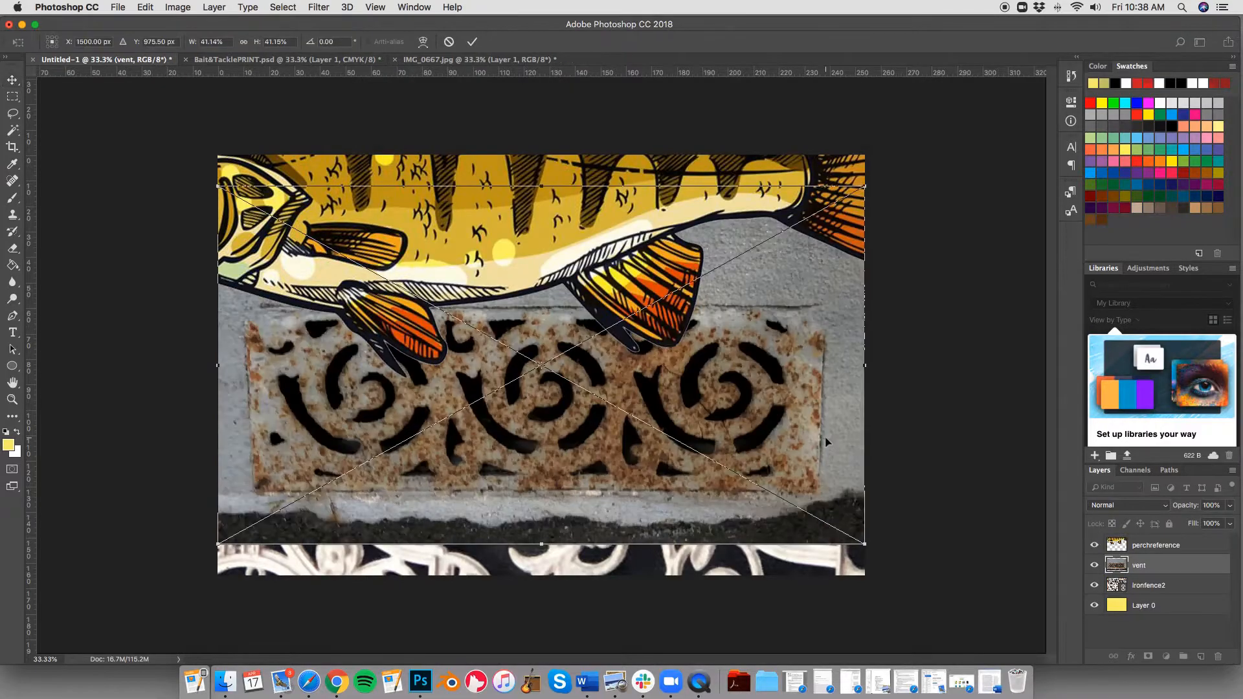
Reposition the placed vent image and scale it to about 73% so it covers the canvas behind the fish
{"action": "left_click_drag", "start_coordinate": [643, 433], "coordinate": [564, 225]}
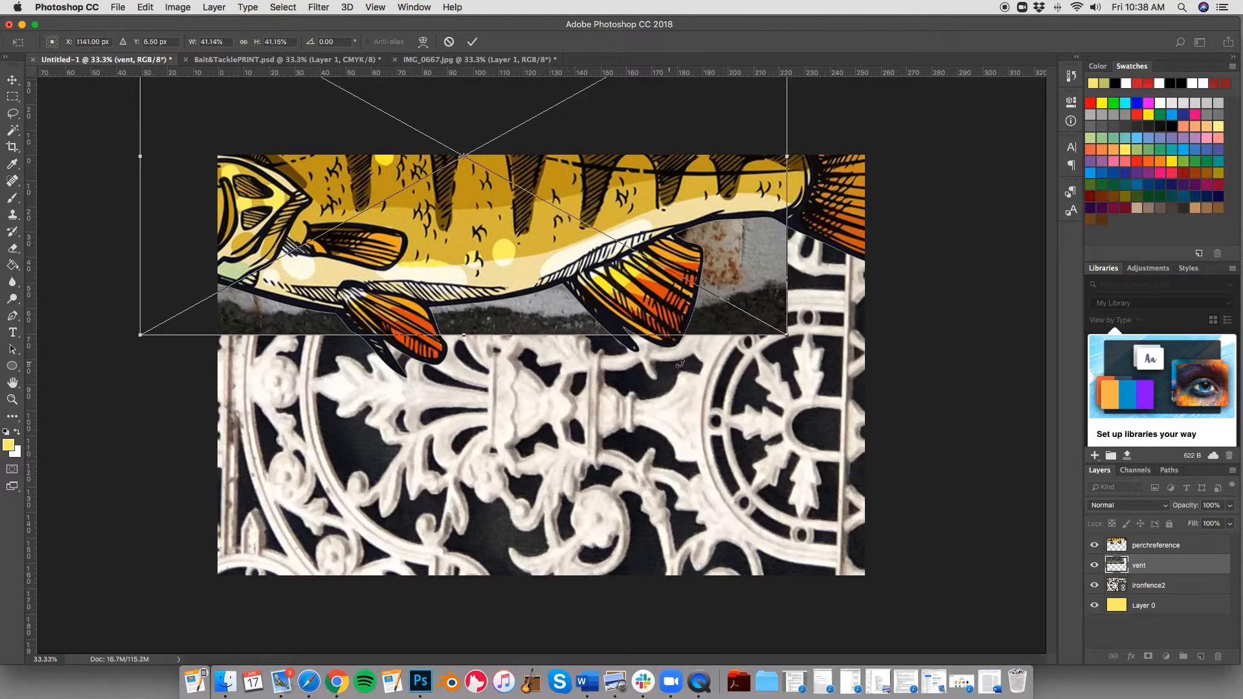
{"action": "left_click_drag", "start_coordinate": [786, 334], "coordinate": [1238, 696]}
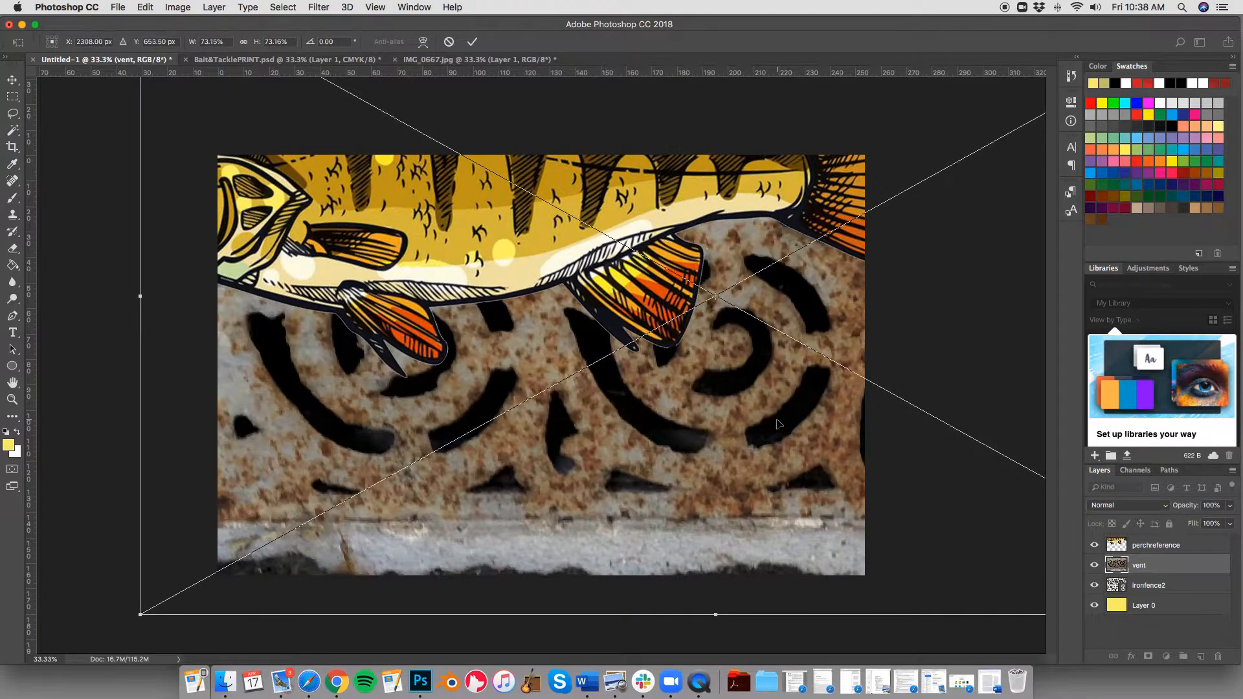
{"action": "key", "text": "Return"}
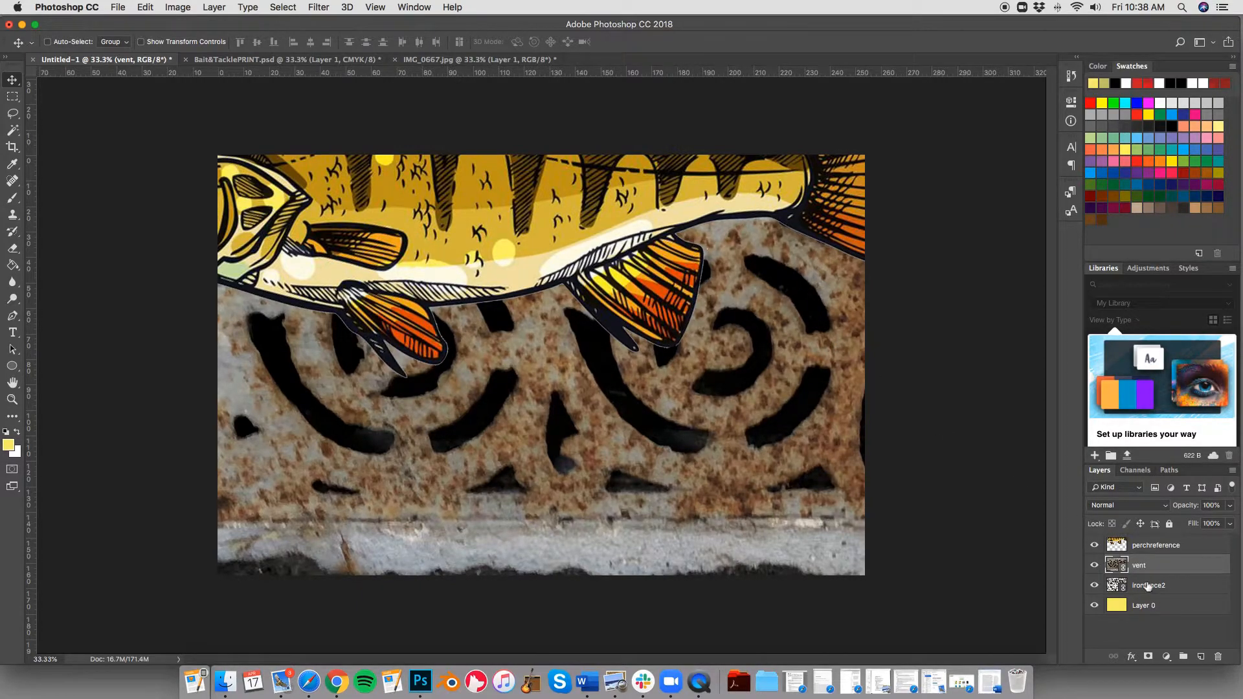
Try the Dissolve blend mode on the vent layer and settle on Darken instead
{"action": "left_click", "coordinate": [1160, 508]}
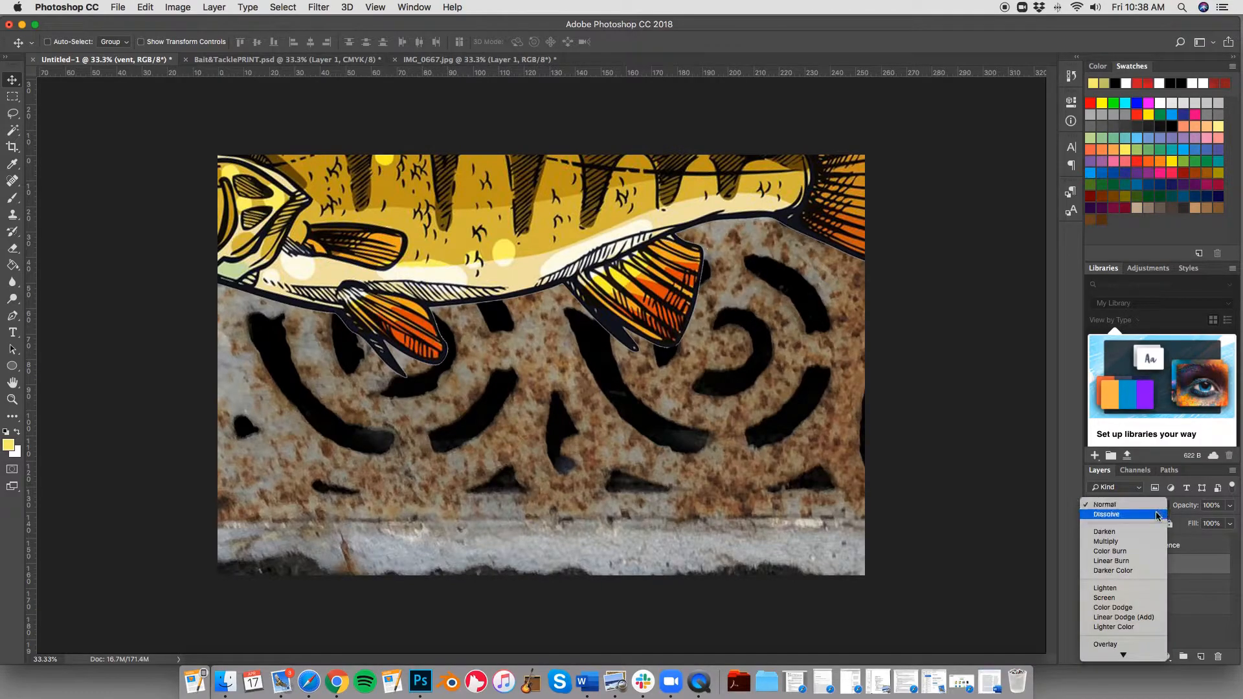
{"action": "left_click", "coordinate": [1158, 515]}
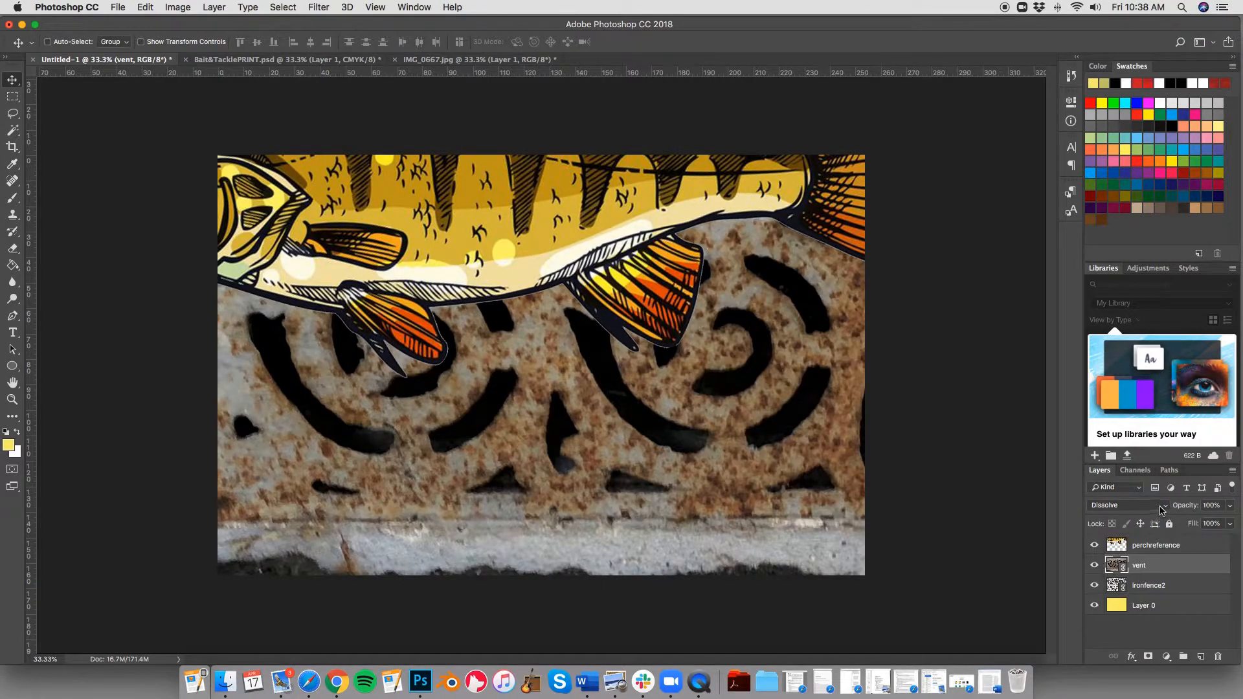
{"action": "left_click", "coordinate": [1162, 507]}
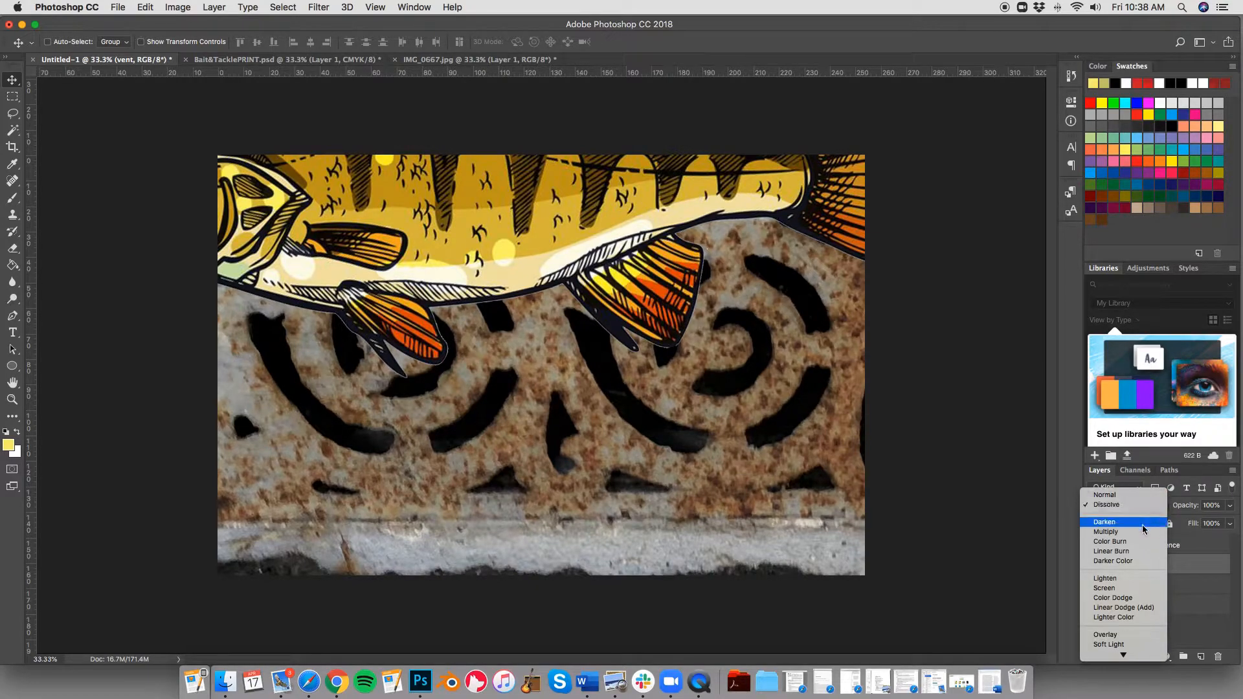
{"action": "left_click", "coordinate": [1143, 523]}
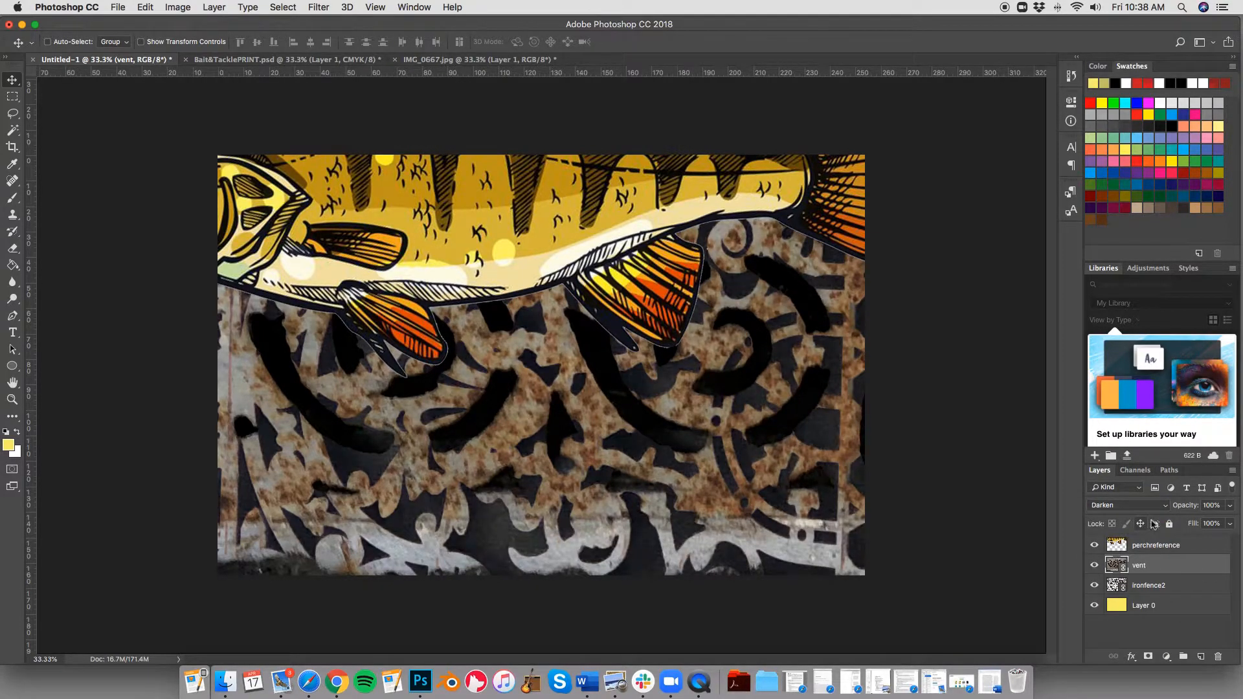
Try the Lighten blend mode on the ironfence2 layer
{"action": "left_click", "coordinate": [1160, 585]}
{"action": "left_click", "coordinate": [1167, 508]}
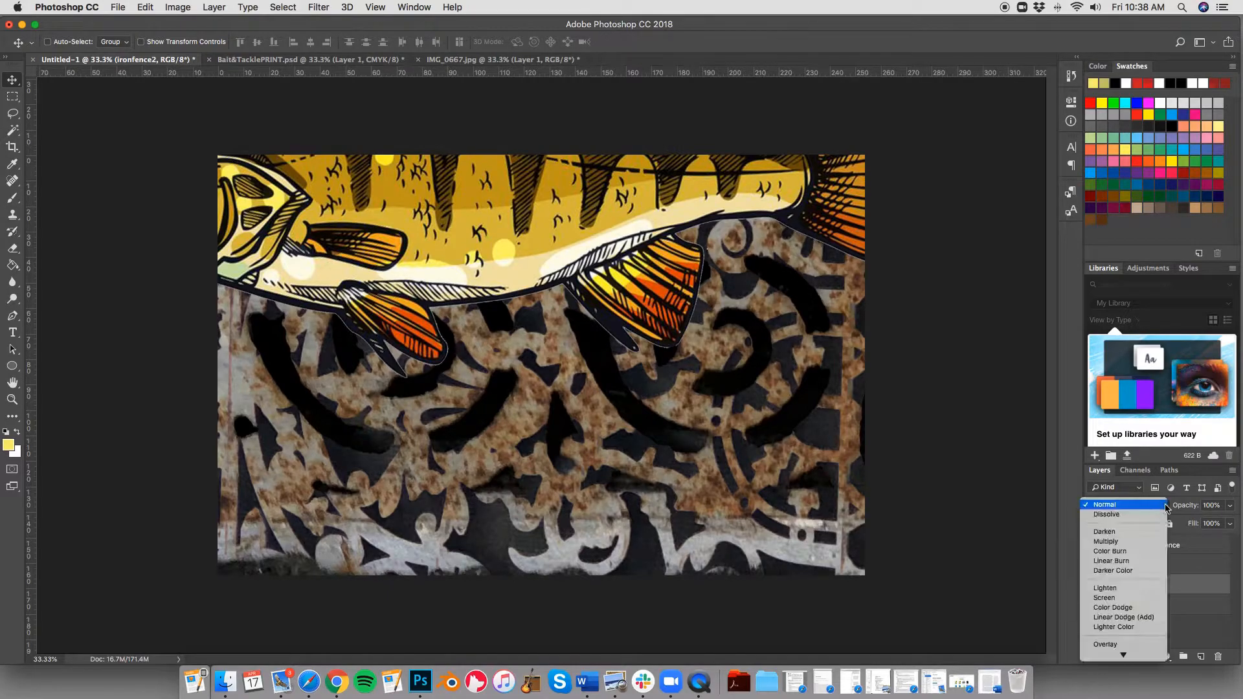
{"action": "left_click", "coordinate": [1138, 588]}
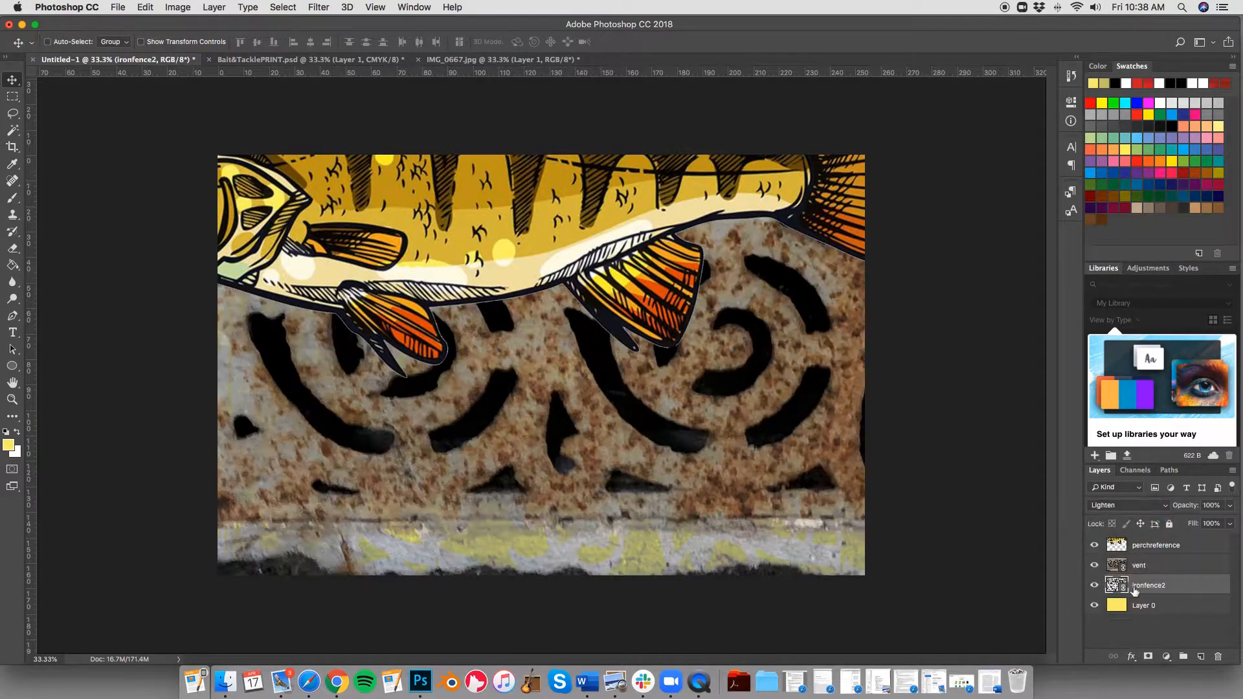
Move the ironfence2 layer above the vent layer and set its blend mode to Soft Light
{"action": "left_click_drag", "start_coordinate": [1159, 587], "coordinate": [1161, 565]}
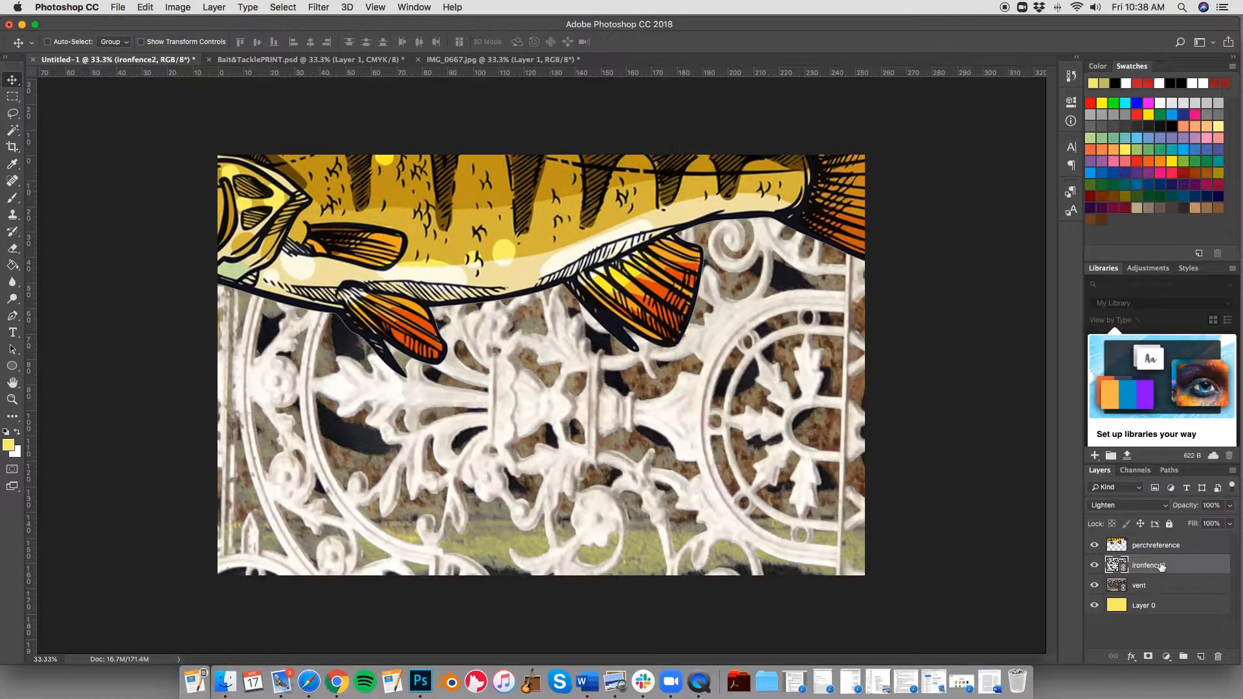
{"action": "left_click", "coordinate": [1149, 505]}
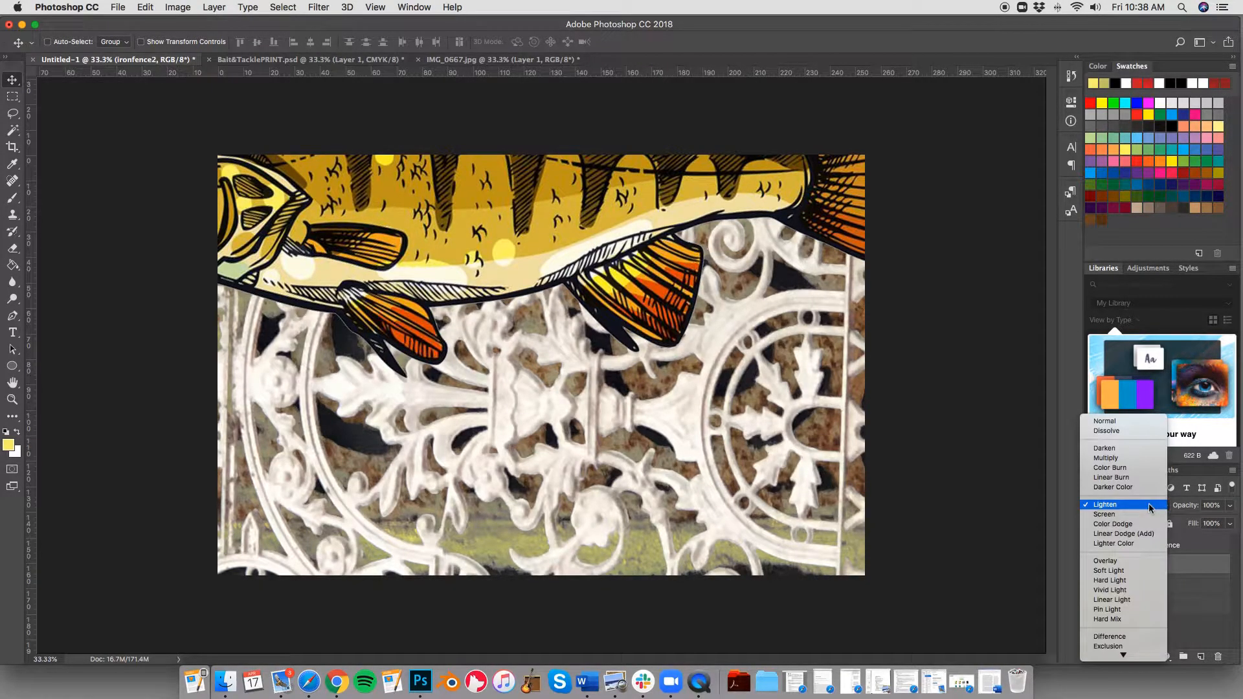
{"action": "left_click", "coordinate": [1138, 570]}
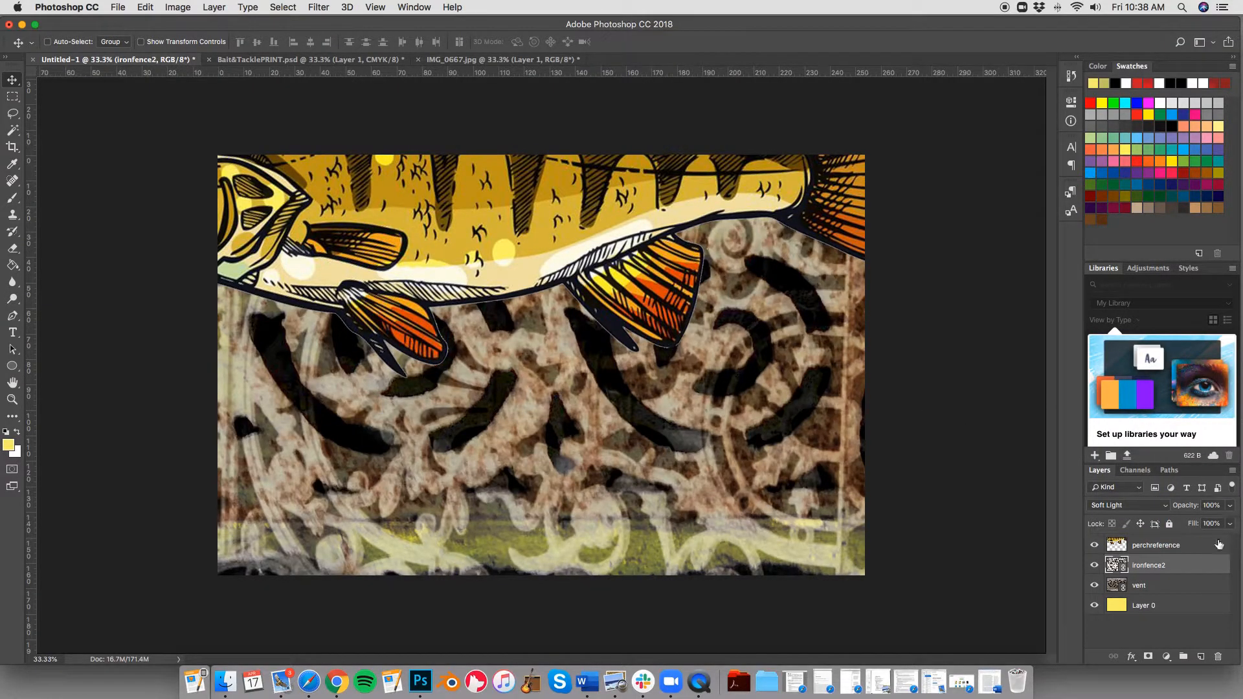
Lower the opacity of the ironfence2 layer and select the vent layer
{"action": "left_click", "coordinate": [1230, 505]}
{"action": "left_click_drag", "start_coordinate": [1232, 523], "coordinate": [1203, 526]}
{"action": "left_click", "coordinate": [1201, 578]}
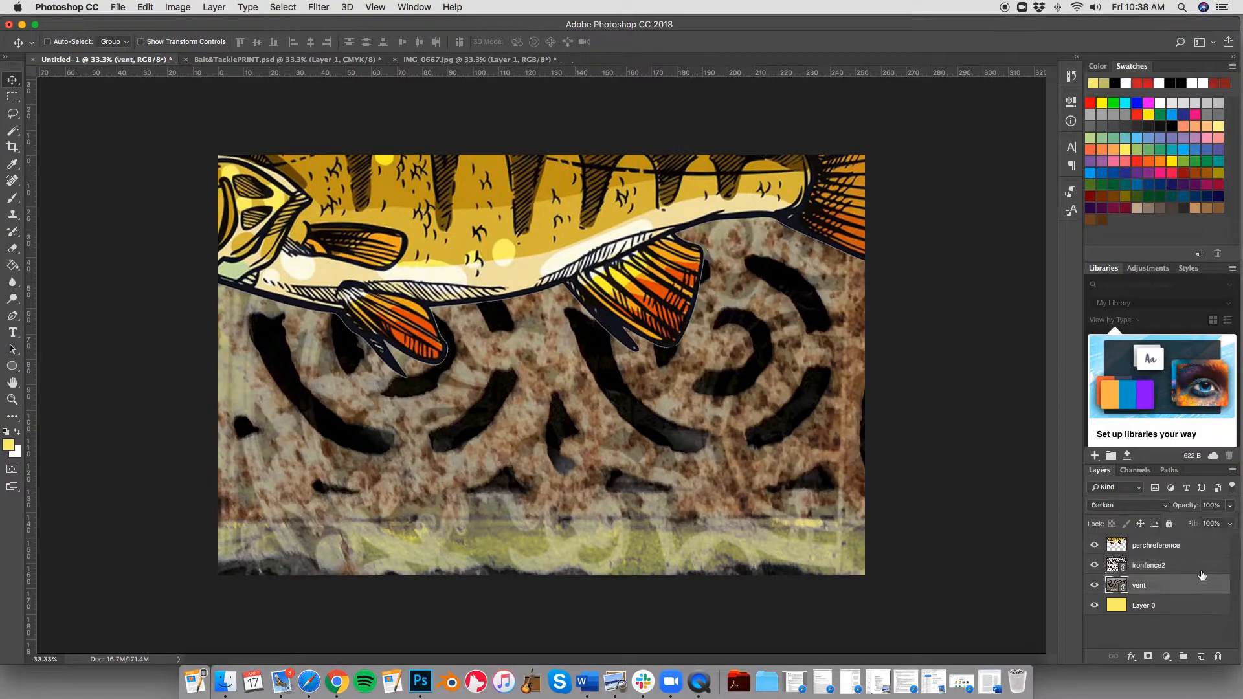
Lower the opacity of the vent layer to 55%
{"action": "left_click", "coordinate": [1230, 506]}
{"action": "left_click_drag", "start_coordinate": [1233, 523], "coordinate": [1203, 526]}
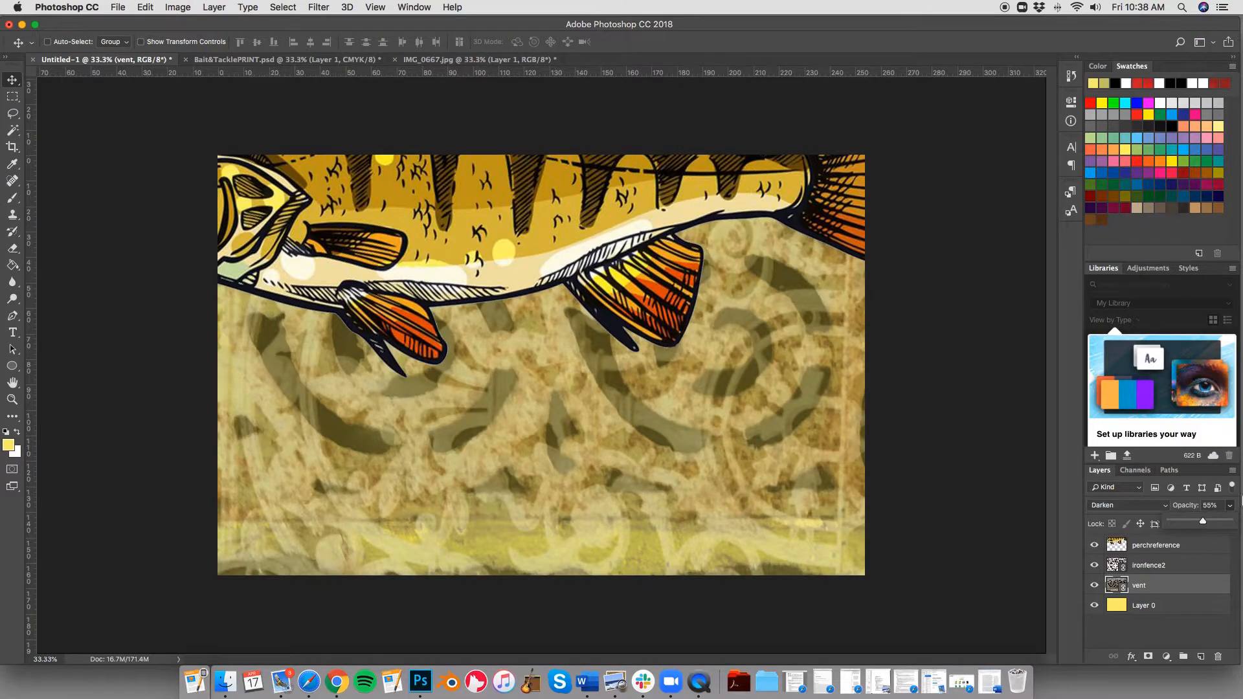
Try an opacity of 60% on the yellow Layer 0 and restore it to 100%
{"action": "left_click", "coordinate": [1185, 606]}
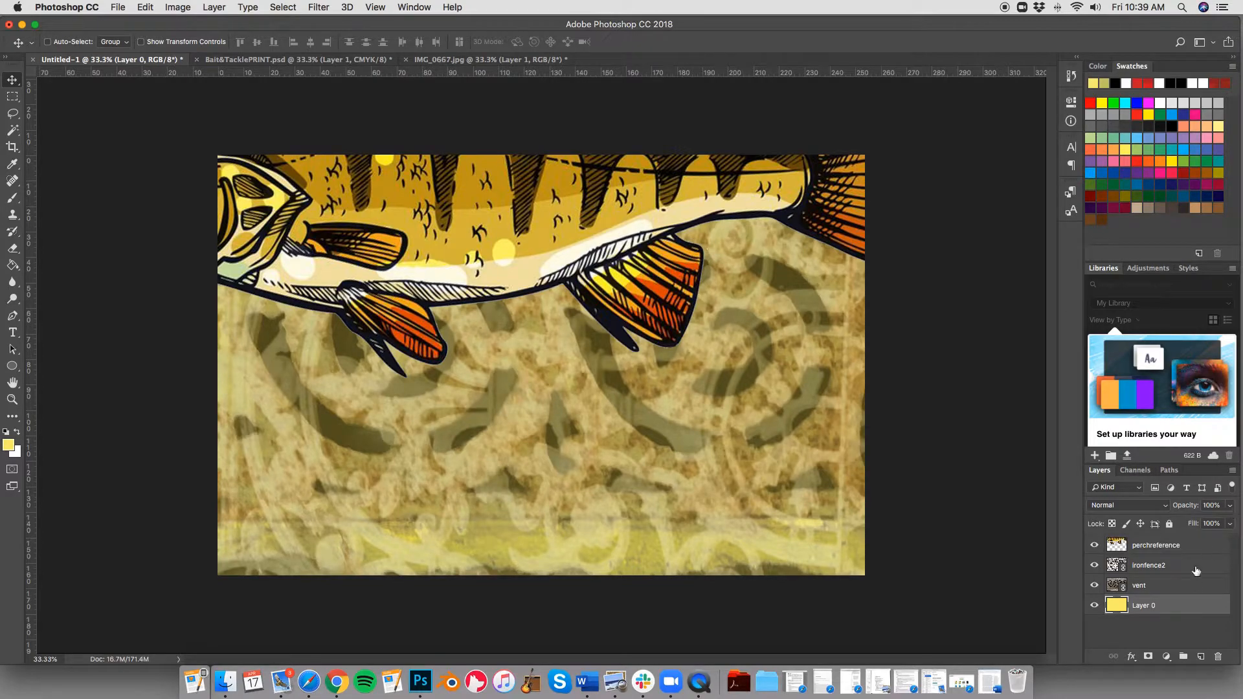
{"action": "left_click", "coordinate": [1230, 505]}
{"action": "left_click_drag", "start_coordinate": [1233, 521], "coordinate": [1206, 522]}
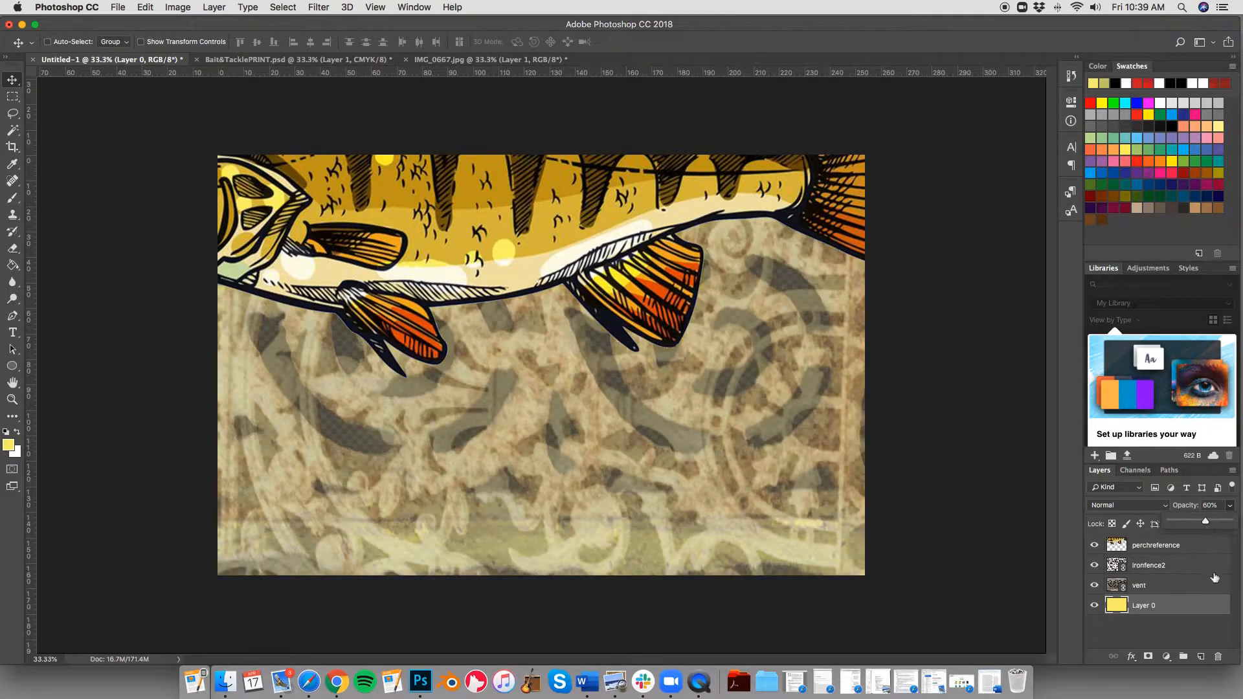
{"action": "left_click_drag", "start_coordinate": [1209, 604], "coordinate": [1175, 620]}
{"action": "left_click", "coordinate": [1229, 505]}
{"action": "left_click_drag", "start_coordinate": [1207, 522], "coordinate": [1230, 522]}
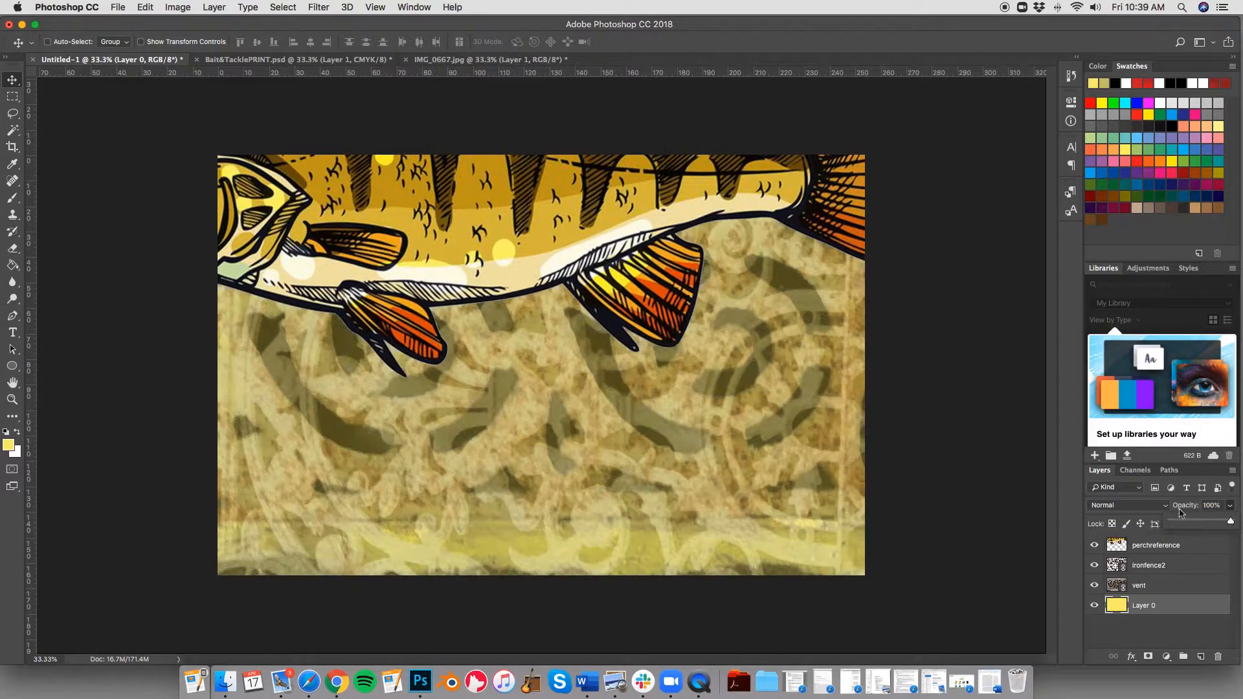
{"action": "left_click", "coordinate": [1179, 609]}
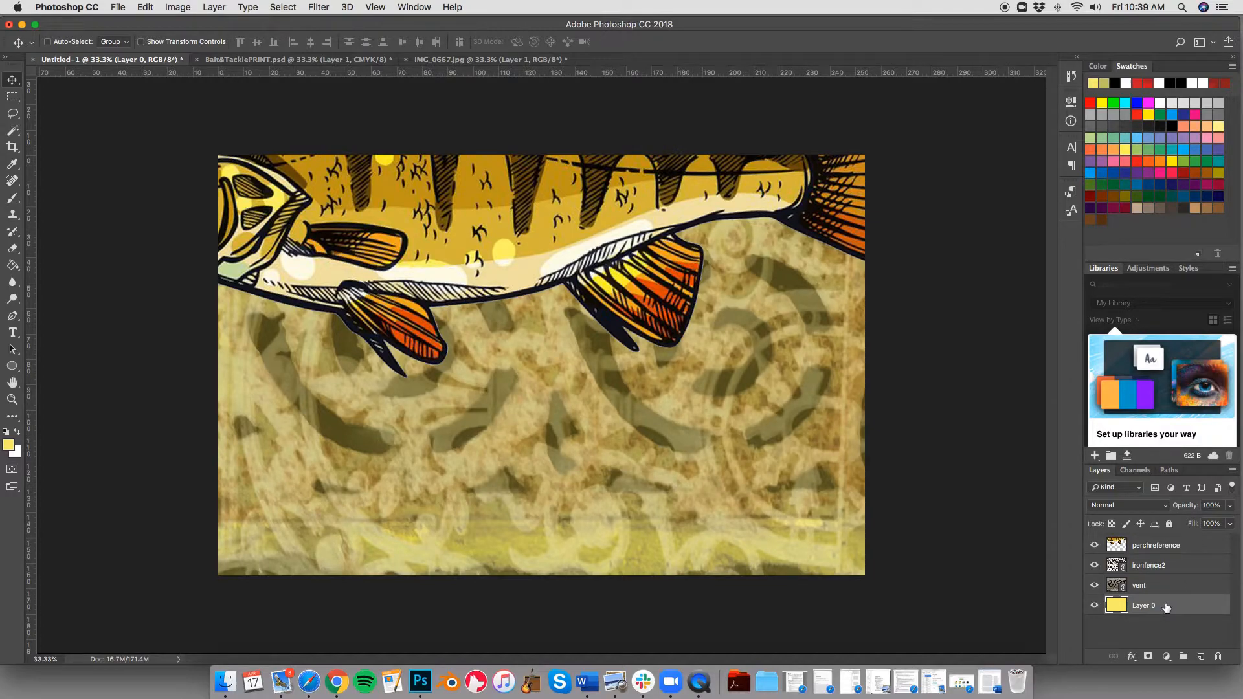
In the ironfence2 layer's blending options, keep Soft Light, set fill opacity to 76%, exclude the blue channel and set Knockout to Shallow
{"action": "double_click", "coordinate": [1180, 572]}
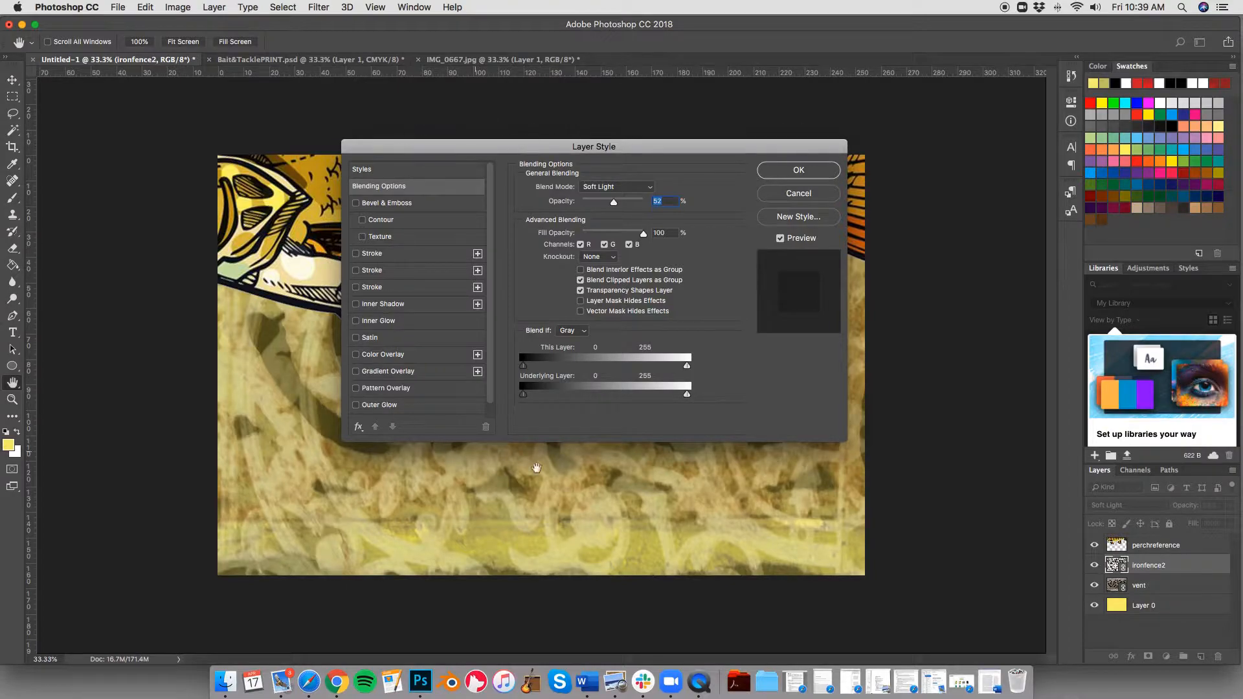
{"action": "left_click", "coordinate": [625, 187]}
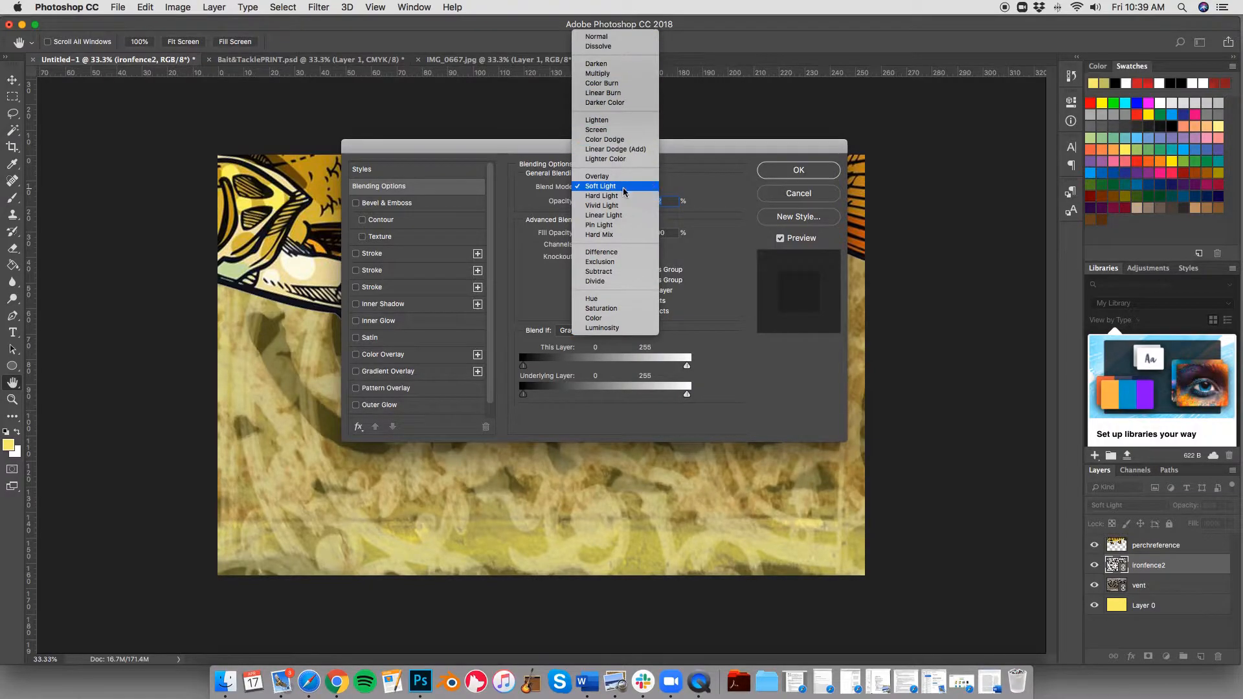
{"action": "left_click", "coordinate": [625, 188]}
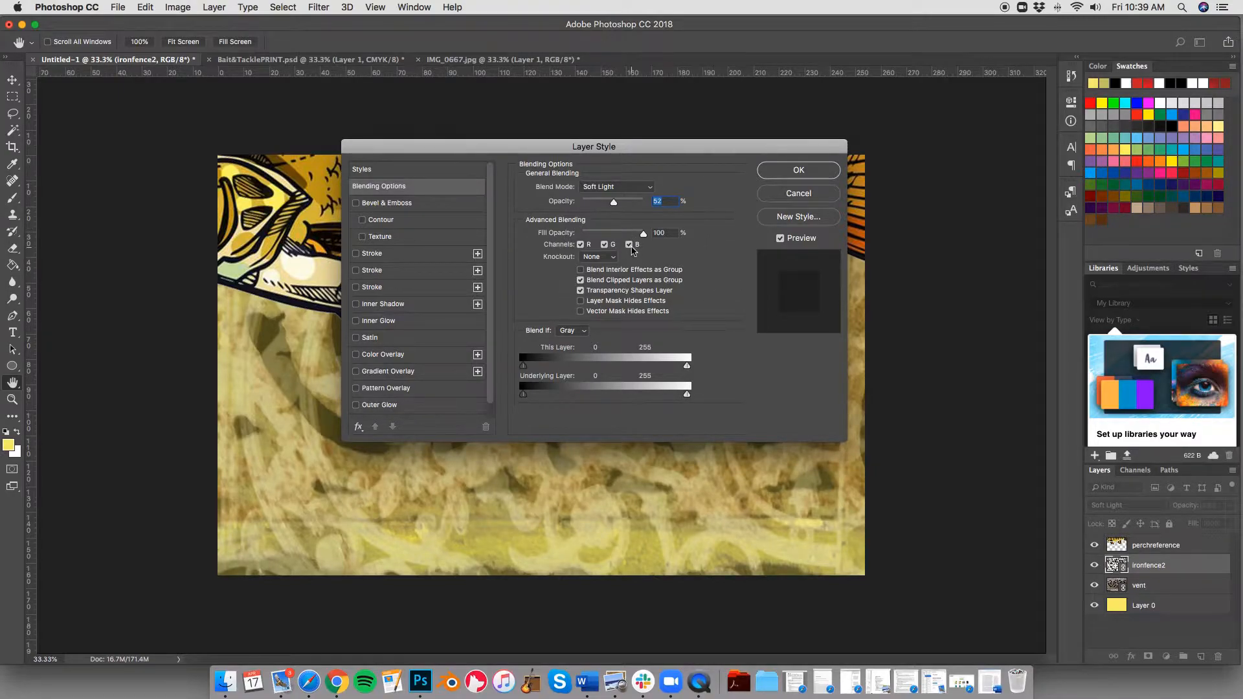
{"action": "left_click_drag", "start_coordinate": [647, 235], "coordinate": [629, 235]}
{"action": "left_click", "coordinate": [629, 245]}
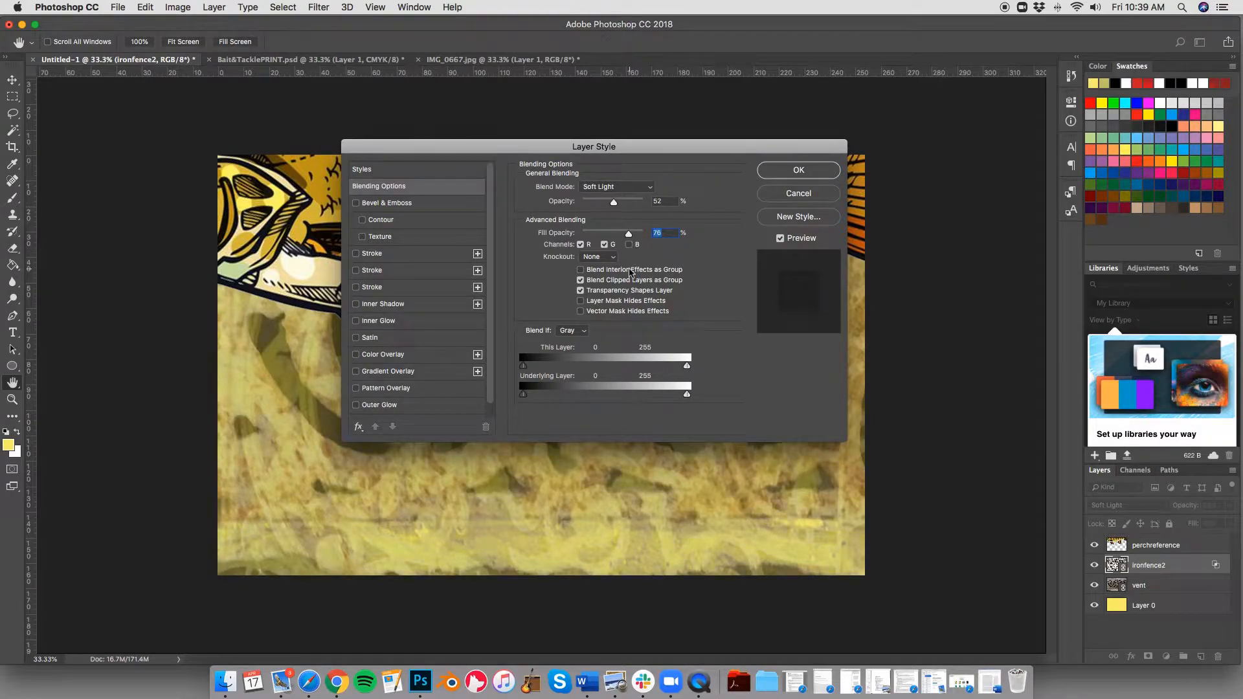
{"action": "left_click", "coordinate": [614, 258]}
{"action": "left_click", "coordinate": [616, 266]}
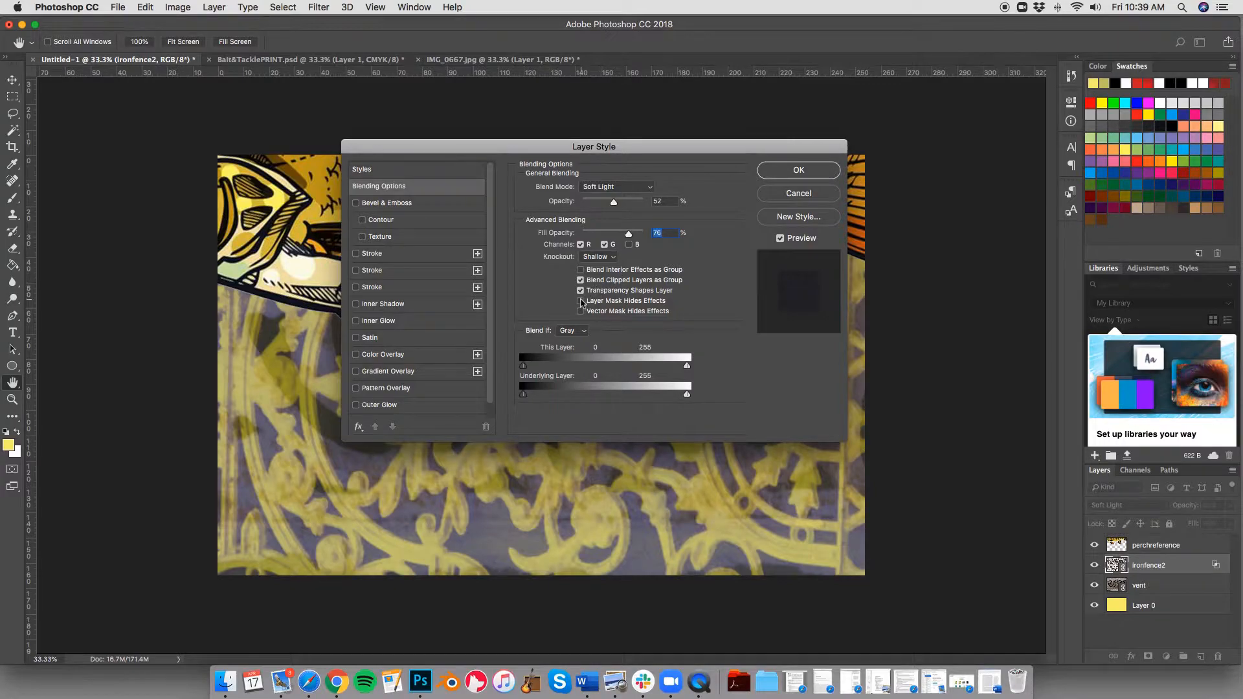
Set the ironfence2 layer's Blend If ranges for Gray to 45–193 for This Layer and 92–229 for Underlying Layer
{"action": "left_click", "coordinate": [581, 301]}
{"action": "left_click_drag", "start_coordinate": [523, 366], "coordinate": [561, 369]}
{"action": "left_click_drag", "start_coordinate": [689, 367], "coordinate": [647, 367]}
{"action": "left_click_drag", "start_coordinate": [525, 398], "coordinate": [582, 397]}
{"action": "left_click_drag", "start_coordinate": [687, 396], "coordinate": [670, 395]}
{"action": "left_click", "coordinate": [584, 331]}
{"action": "left_click", "coordinate": [395, 202]}
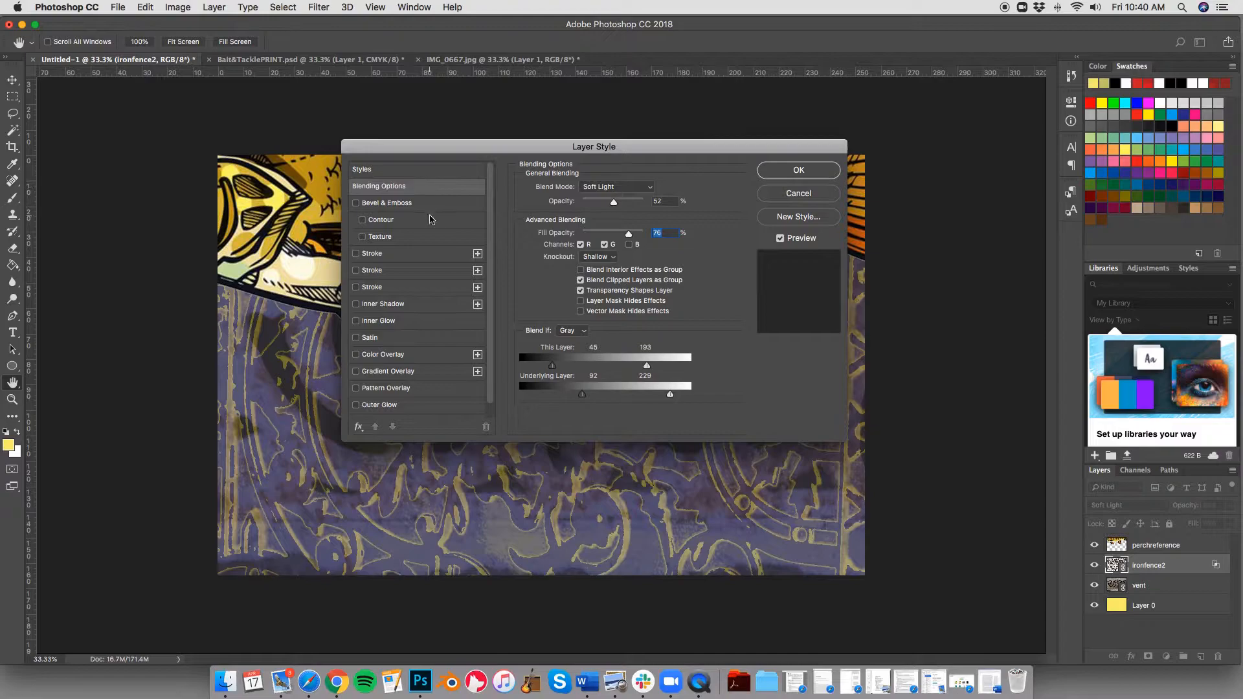
Apply a Bevel & Emboss effect with its default settings to the ironfence2 layer and lower the layer's opacity to 32%
{"action": "left_click", "coordinate": [422, 204]}
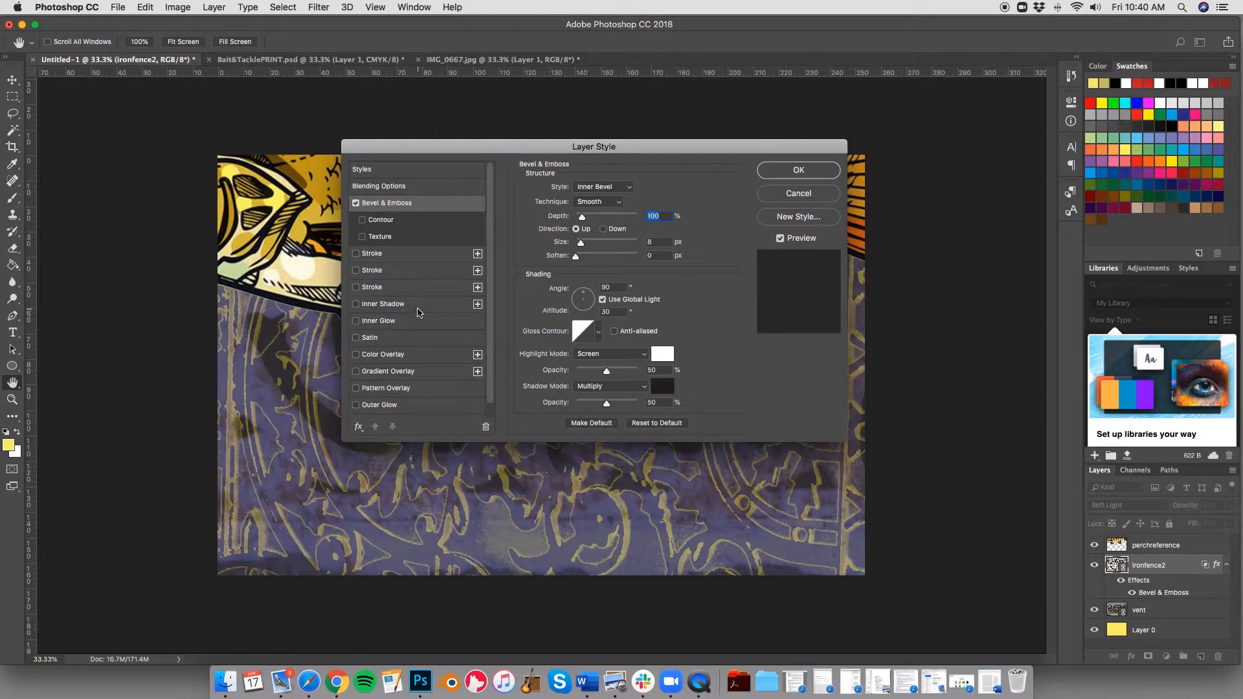
{"action": "scroll", "coordinate": [425, 347], "scroll_direction": "down", "scroll_amount": 1}
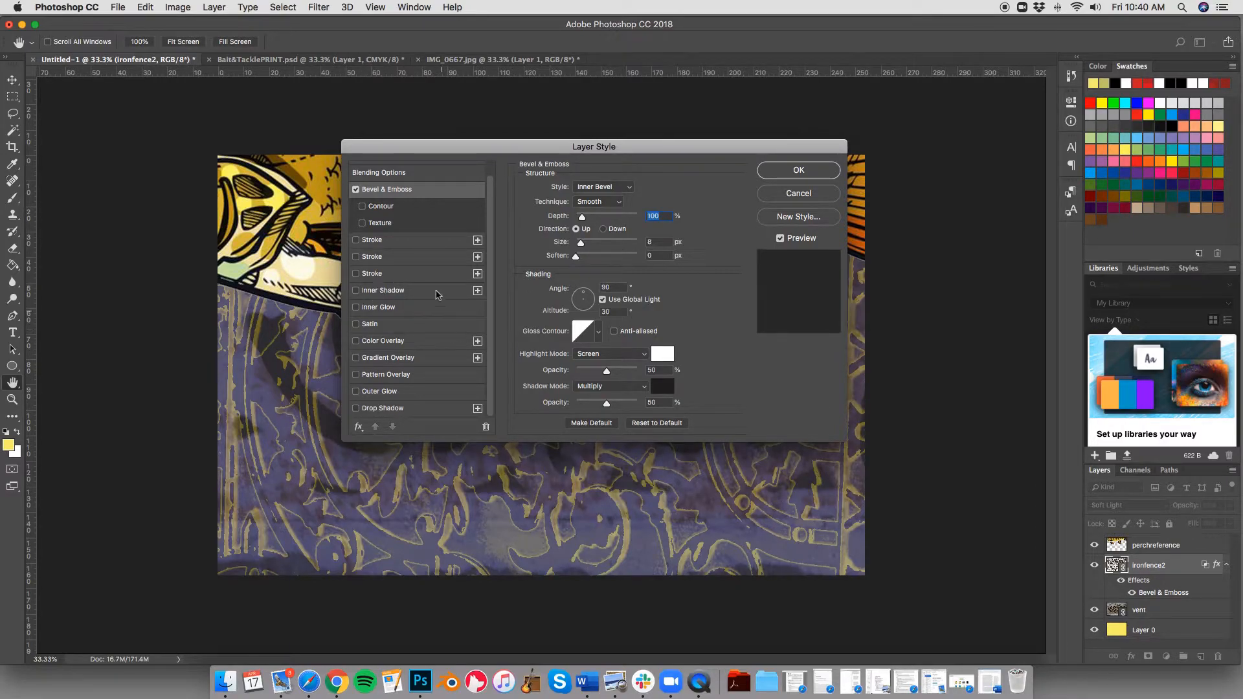
{"action": "scroll", "coordinate": [430, 270], "scroll_direction": "up", "scroll_amount": 1}
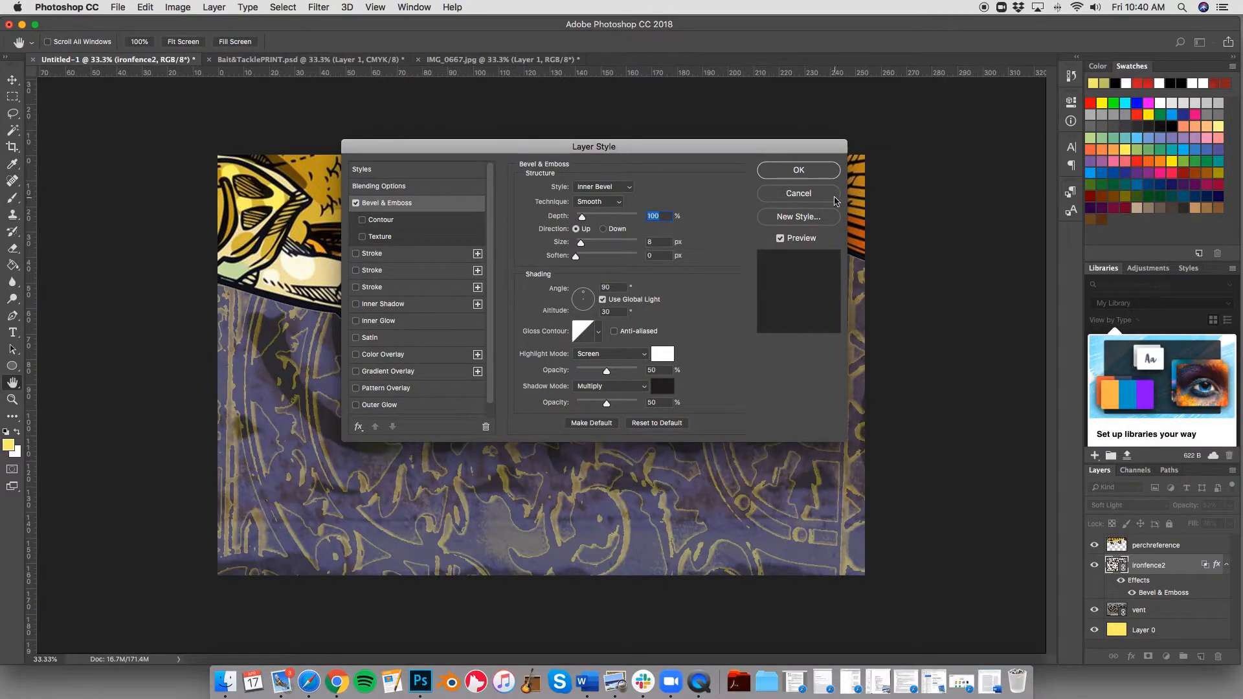
{"action": "left_click", "coordinate": [799, 170]}
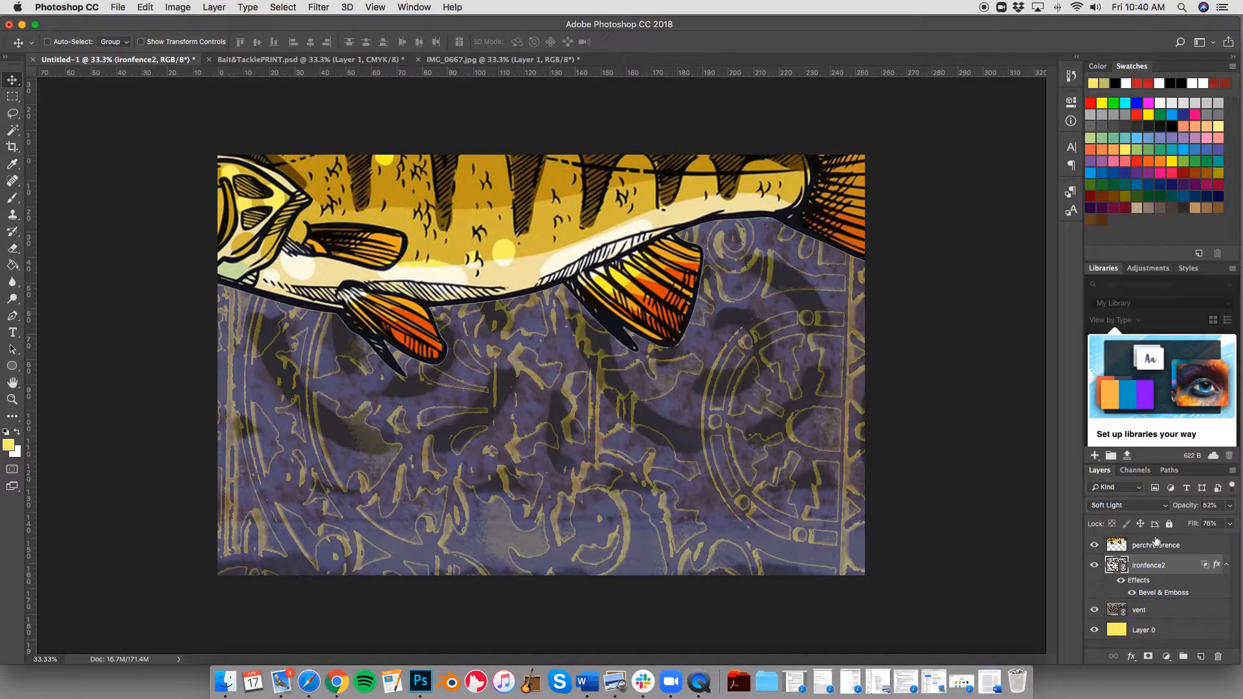
{"action": "left_click", "coordinate": [1232, 508]}
{"action": "left_click_drag", "start_coordinate": [1203, 524], "coordinate": [1190, 525]}
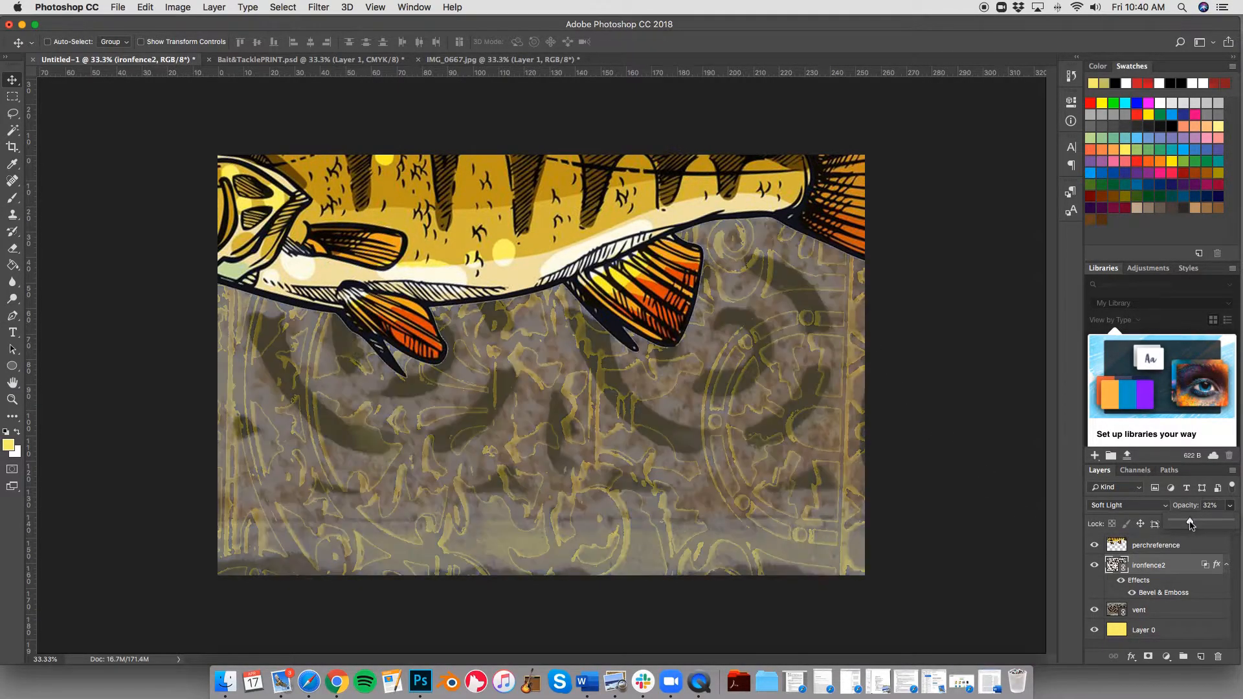
Set the vent layer's Blend If channel to Red and adjust the blending ranges so its dark shapes drop out
{"action": "left_click", "coordinate": [1195, 613]}
{"action": "double_click", "coordinate": [1186, 610]}
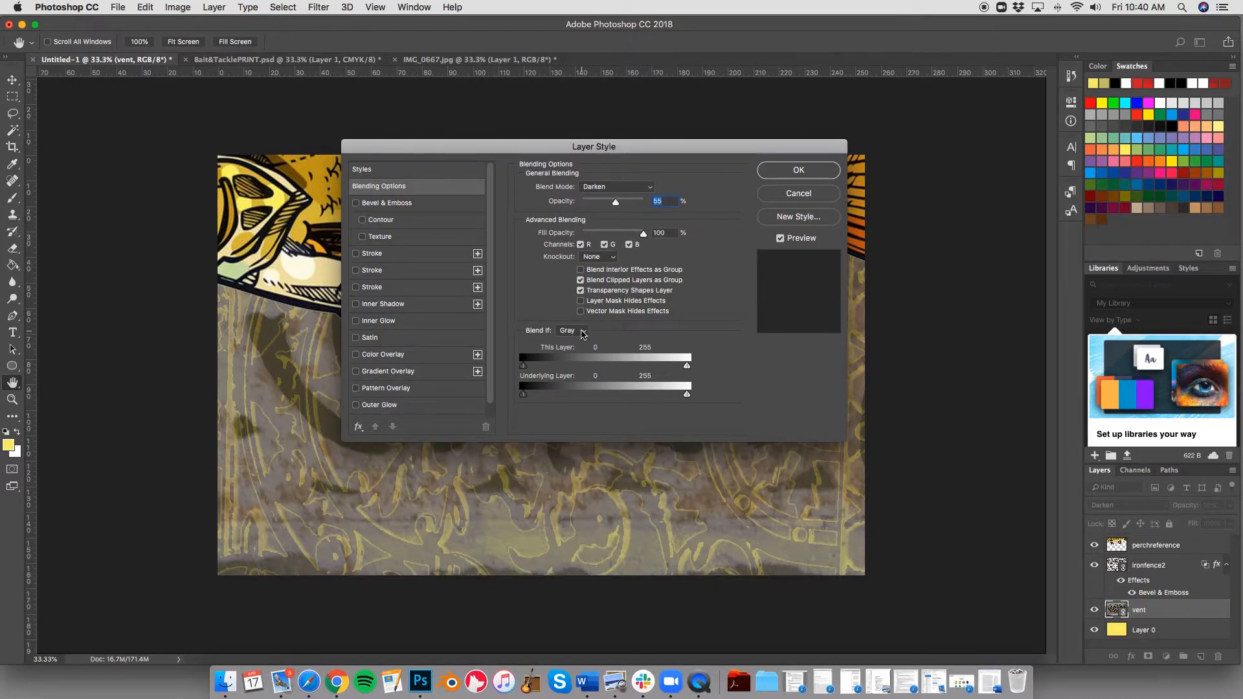
{"action": "left_click", "coordinate": [585, 331]}
{"action": "left_click", "coordinate": [585, 339]}
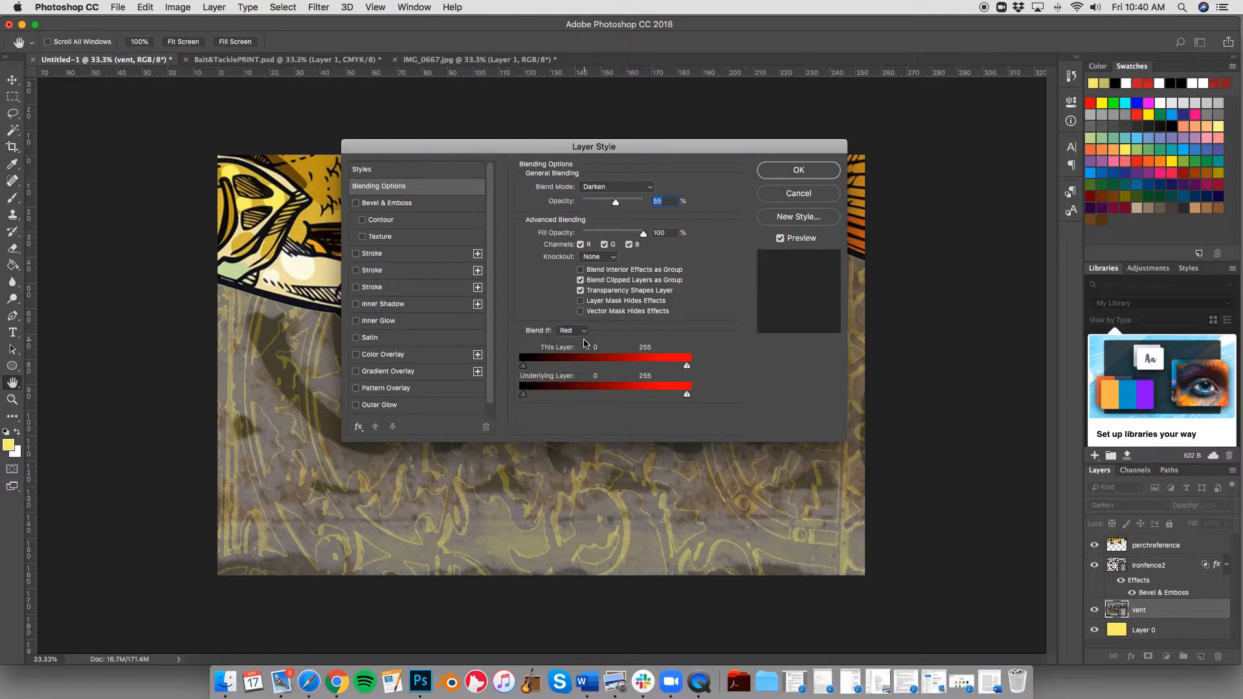
{"action": "left_click_drag", "start_coordinate": [687, 365], "coordinate": [644, 366]}
{"action": "left_click_drag", "start_coordinate": [523, 366], "coordinate": [552, 395]}
{"action": "mouse_move", "coordinate": [687, 394]}
{"action": "left_mouse_down"}
{"action": "mouse_move", "coordinate": [634, 397]}
{"action": "mouse_move", "coordinate": [699, 396]}
{"action": "left_mouse_up"}
{"action": "left_click_drag", "start_coordinate": [552, 395], "coordinate": [523, 396]}
{"action": "left_click", "coordinate": [798, 171]}
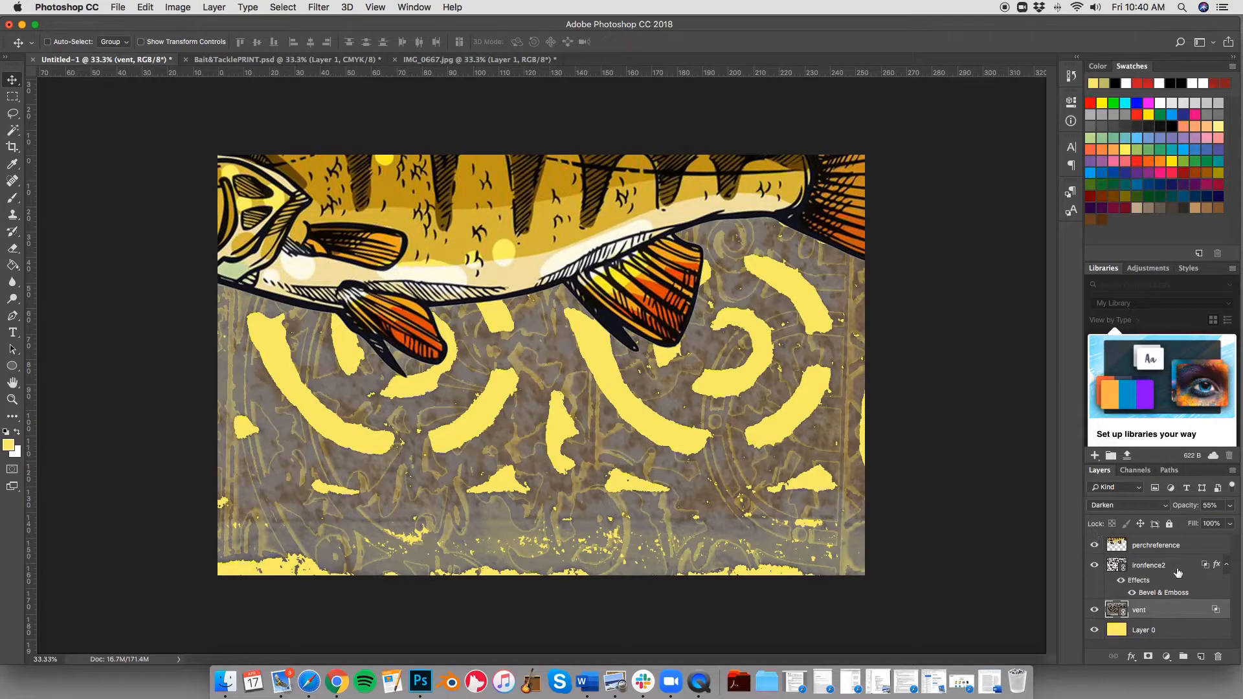
Lower the opacity of the vent layer further and select the ironfence2 layer
{"action": "left_click", "coordinate": [1229, 505]}
{"action": "left_click_drag", "start_coordinate": [1212, 523], "coordinate": [1192, 526]}
{"action": "left_click", "coordinate": [1186, 565]}
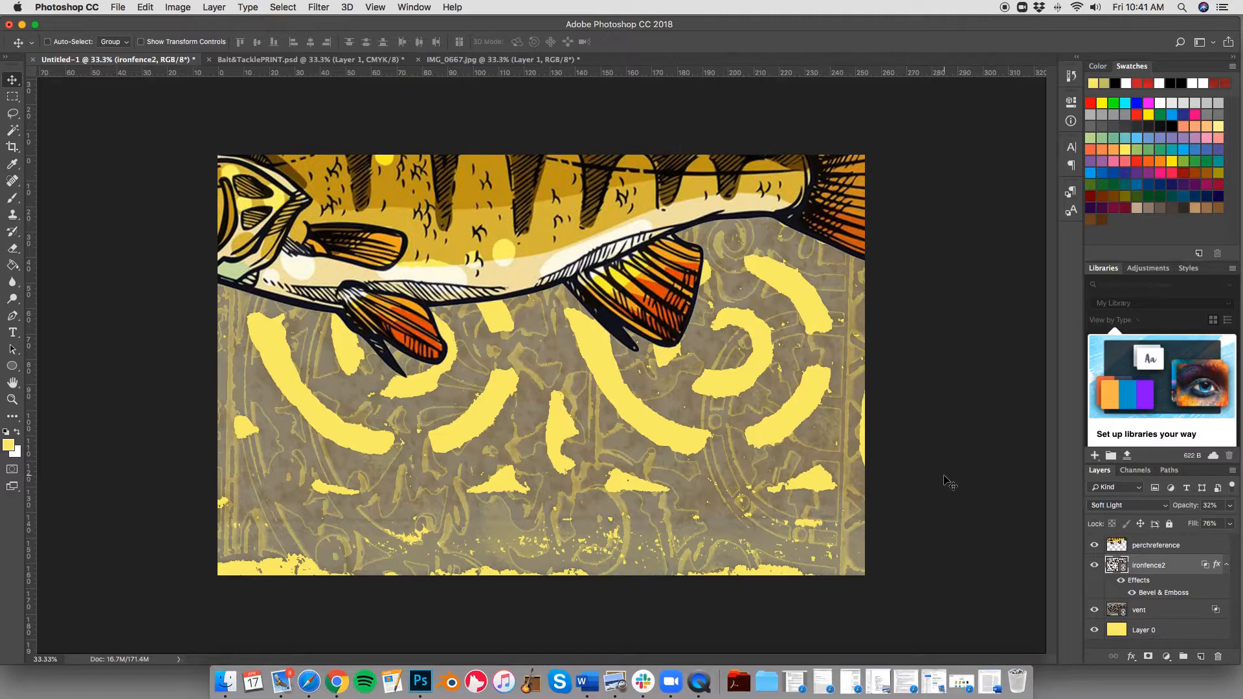
Try a Blend If upper limit of 182 for This Layer on the perchreference layer and cancel the style changes
{"action": "double_click", "coordinate": [1187, 547]}
{"action": "left_click_drag", "start_coordinate": [671, 149], "coordinate": [891, 123]}
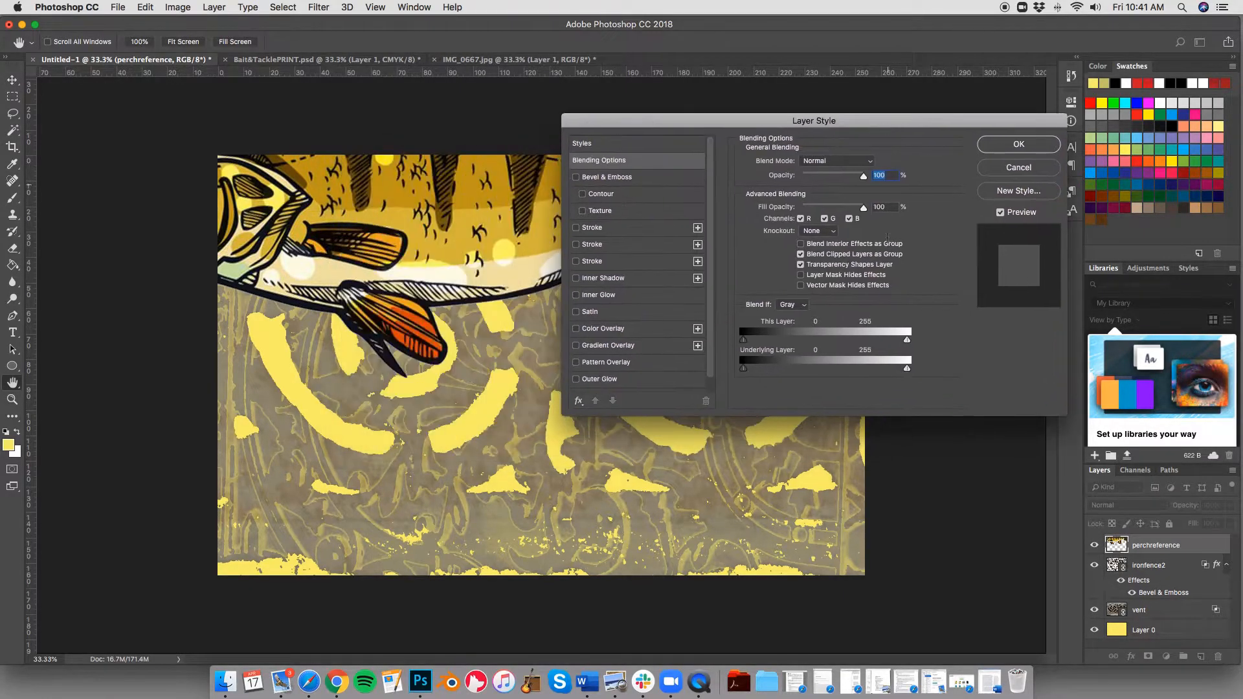
{"action": "left_click_drag", "start_coordinate": [908, 340], "coordinate": [861, 341]}
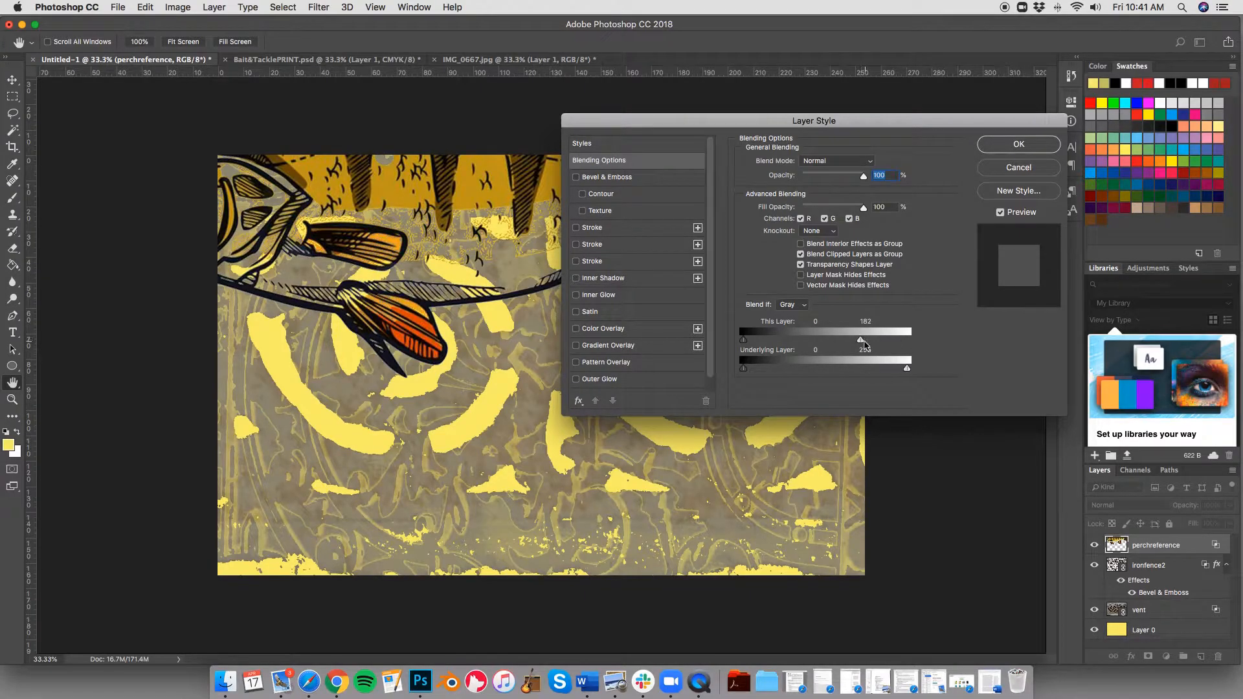
{"action": "left_click", "coordinate": [1013, 170]}
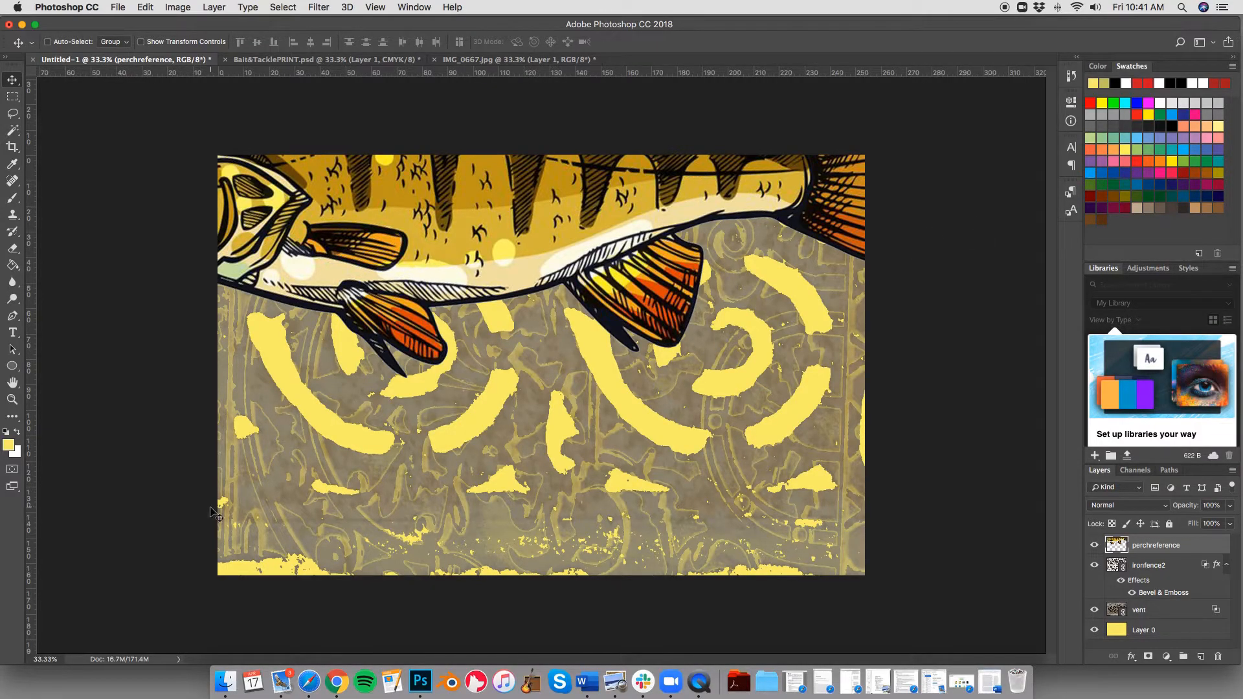
Draw a wide paragraph text box over the textured area below the perch and set its text colour to black (000000)
{"action": "left_click", "coordinate": [12, 332]}
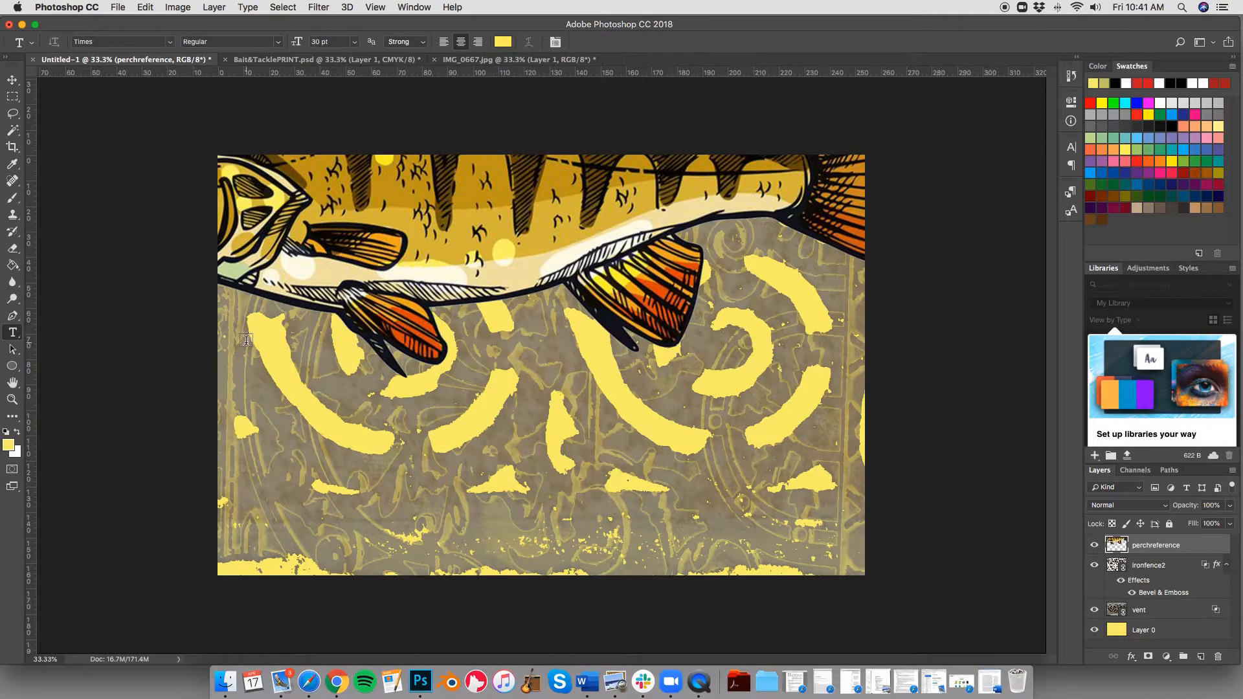
{"action": "left_click_drag", "start_coordinate": [245, 318], "coordinate": [790, 541]}
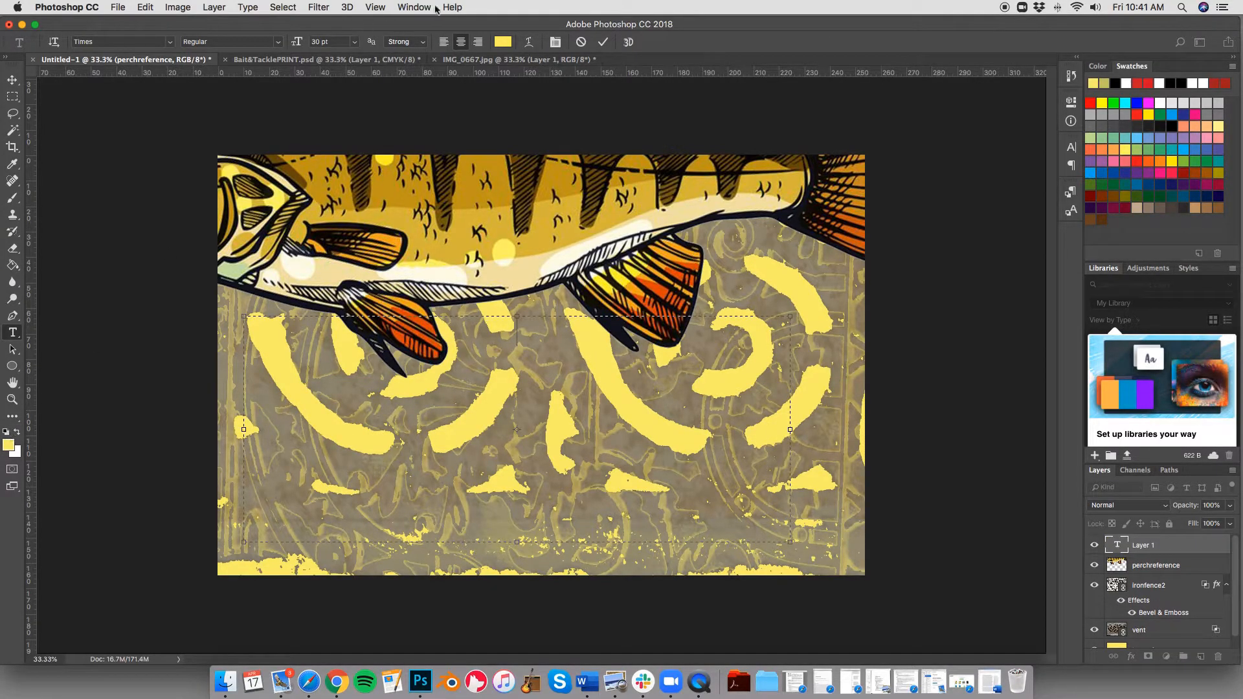
{"action": "left_click", "coordinate": [503, 42]}
{"action": "left_click_drag", "start_coordinate": [504, 275], "coordinate": [480, 345]}
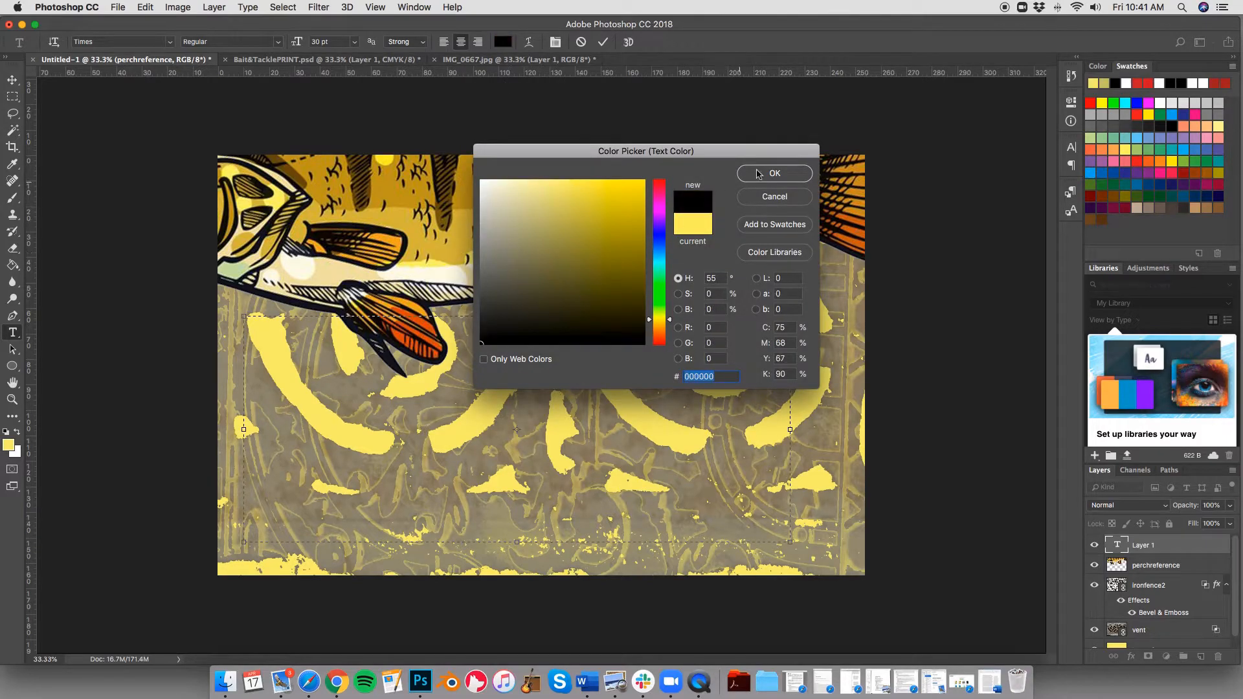
{"action": "left_click", "coordinate": [777, 176]}
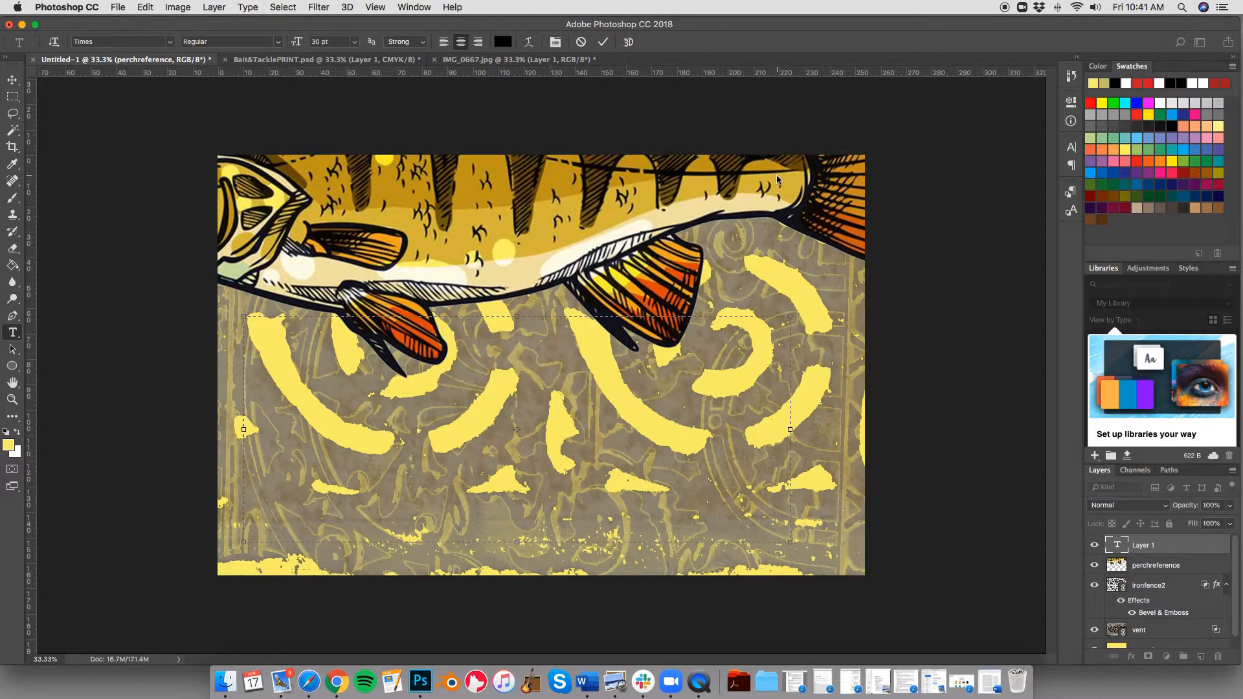
Fill the text box with about three lines of random placeholder letters starting with "Youasdg"
{"action": "type", "text": "Youasdg"}
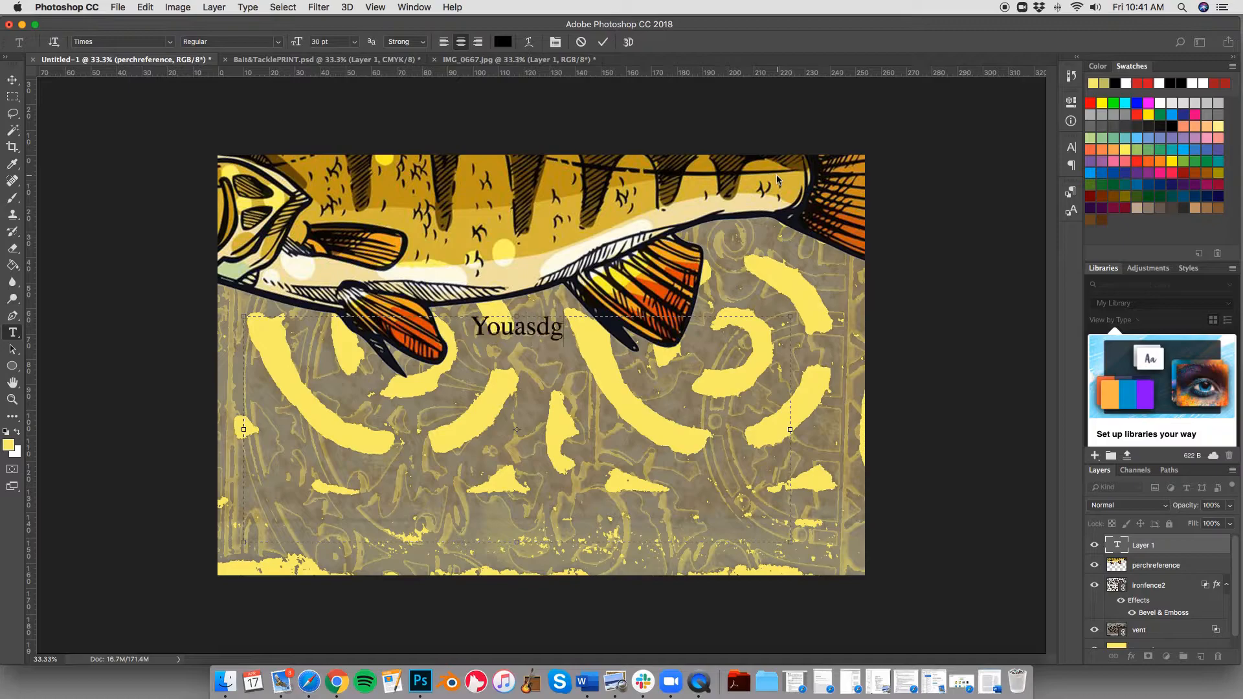
{"action": "type", "text": "kjasbhdlljkahwelufjdlkwealfkjsbvliausdkjhcnbawe"}
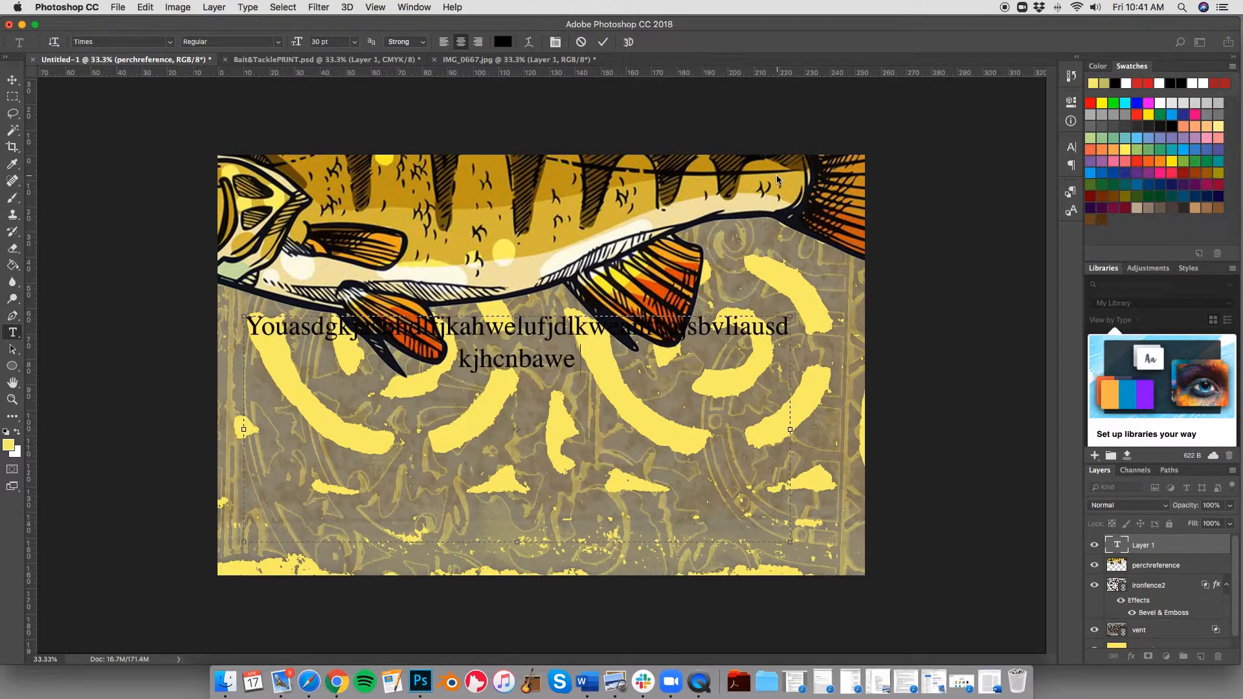
{"action": "type", "text": "sdjhdfhjsbasdljhfagsdk.jbcfsad.hdhjsbycafjwhlefb.jasd fcajhsdfag"}
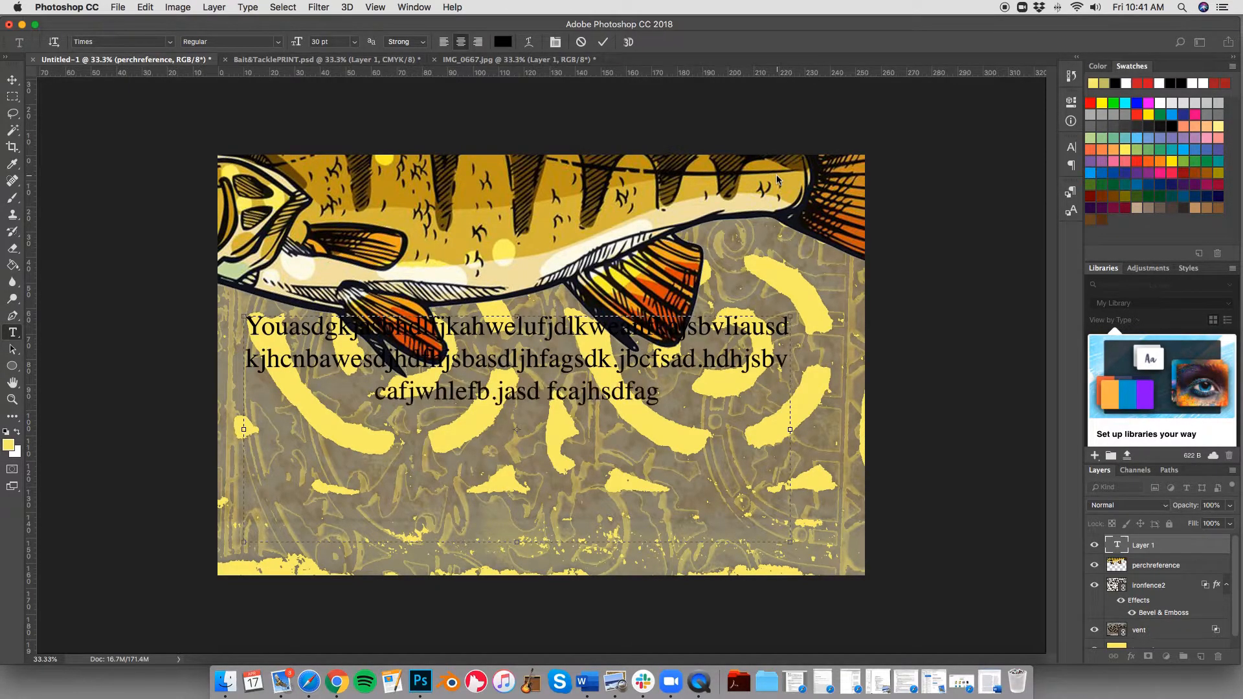
Select all the placeholder text, try left and centre alignment, and settle on right alignment
{"action": "key", "text": "super+a"}
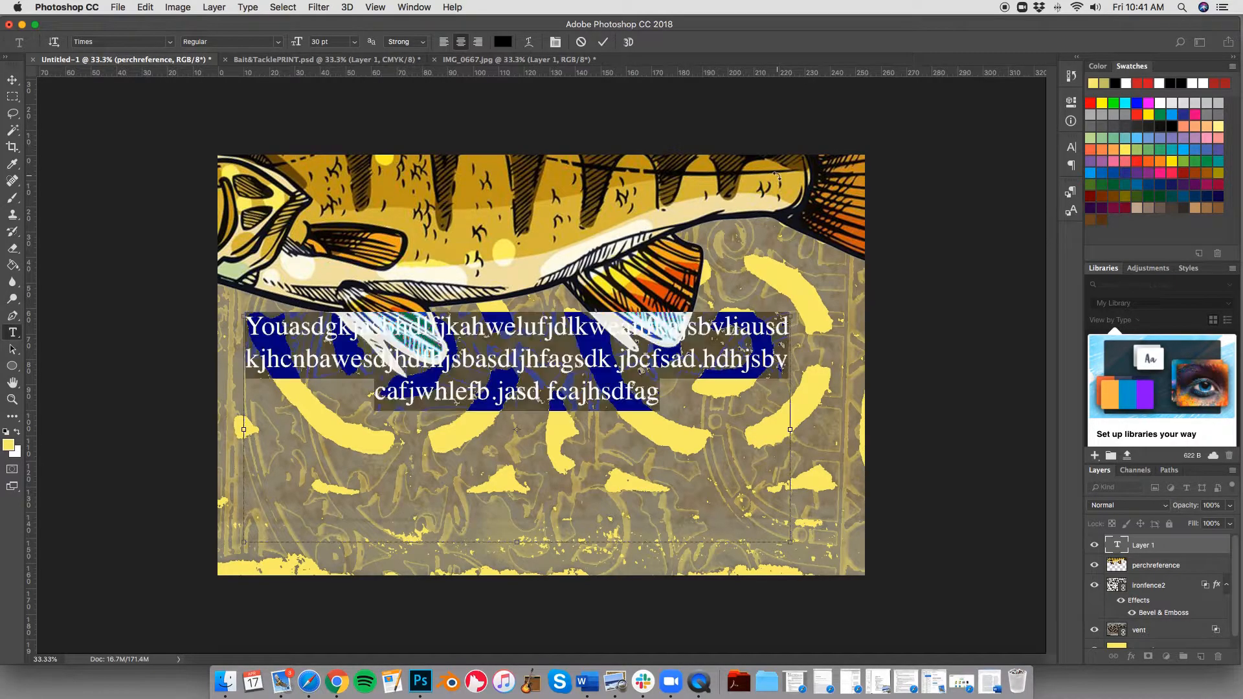
{"action": "left_click", "coordinate": [445, 42]}
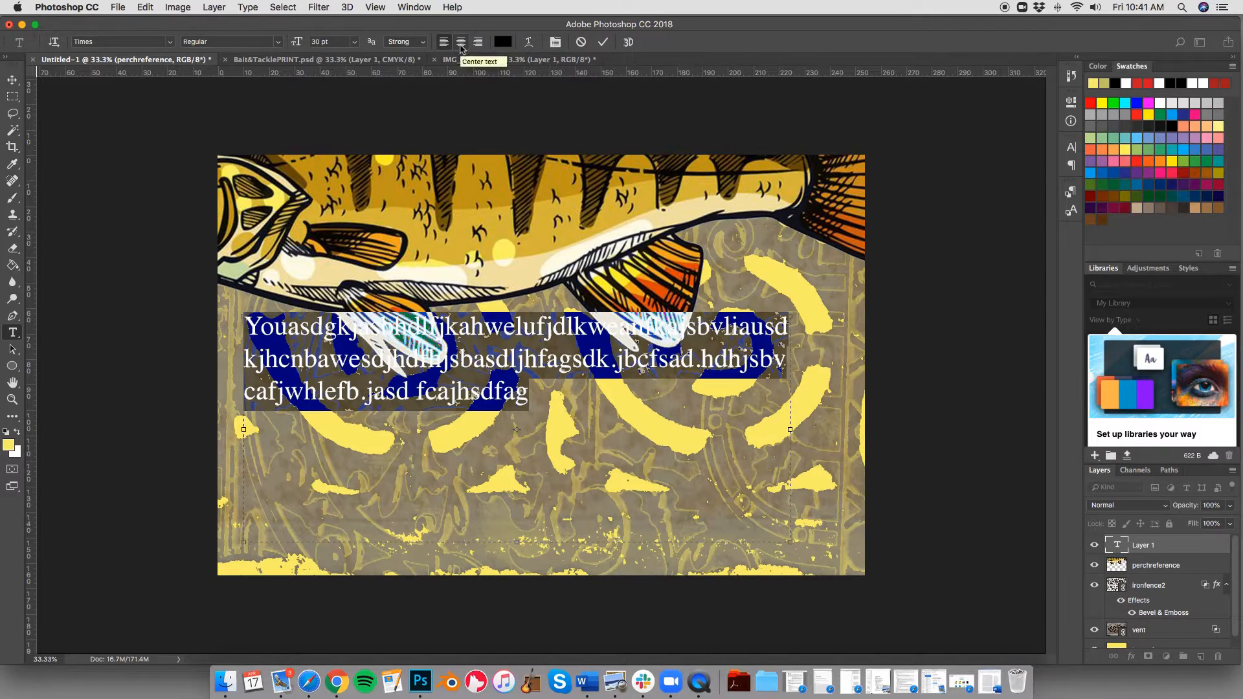
{"action": "left_click", "coordinate": [461, 44]}
{"action": "left_click", "coordinate": [479, 43]}
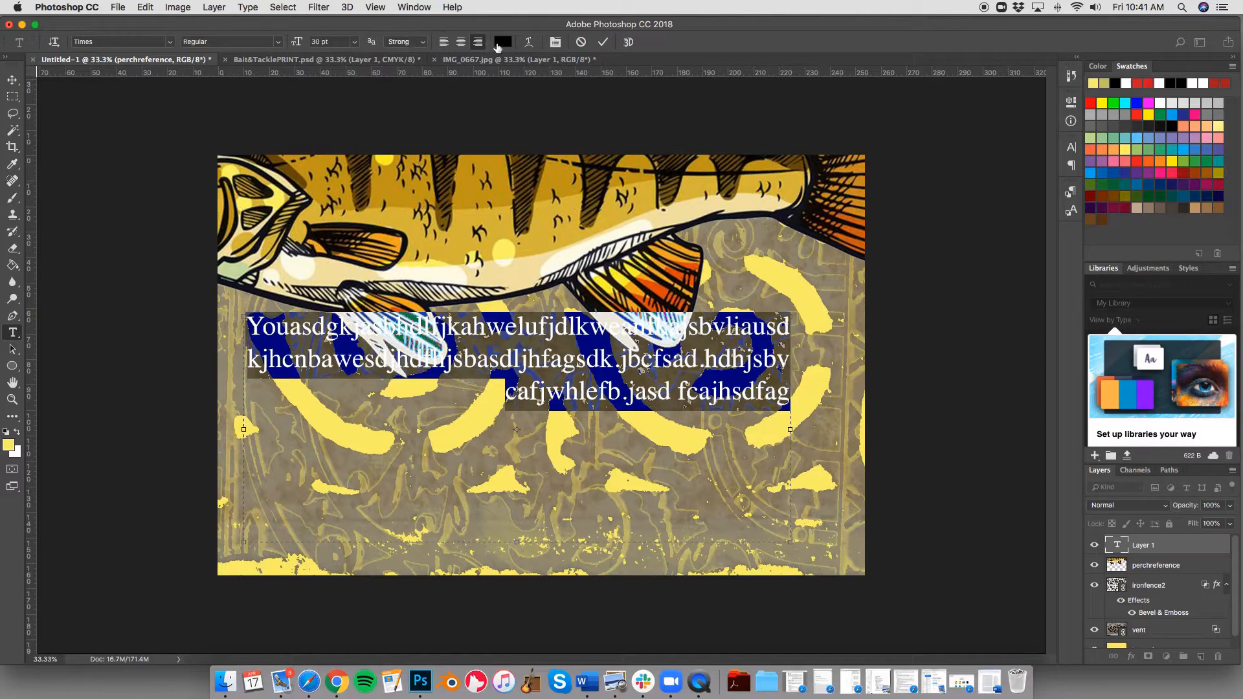
Keep Strong anti-aliasing on the selected placeholder text and set it to 72 pt Bold Italic
{"action": "left_click", "coordinate": [403, 45]}
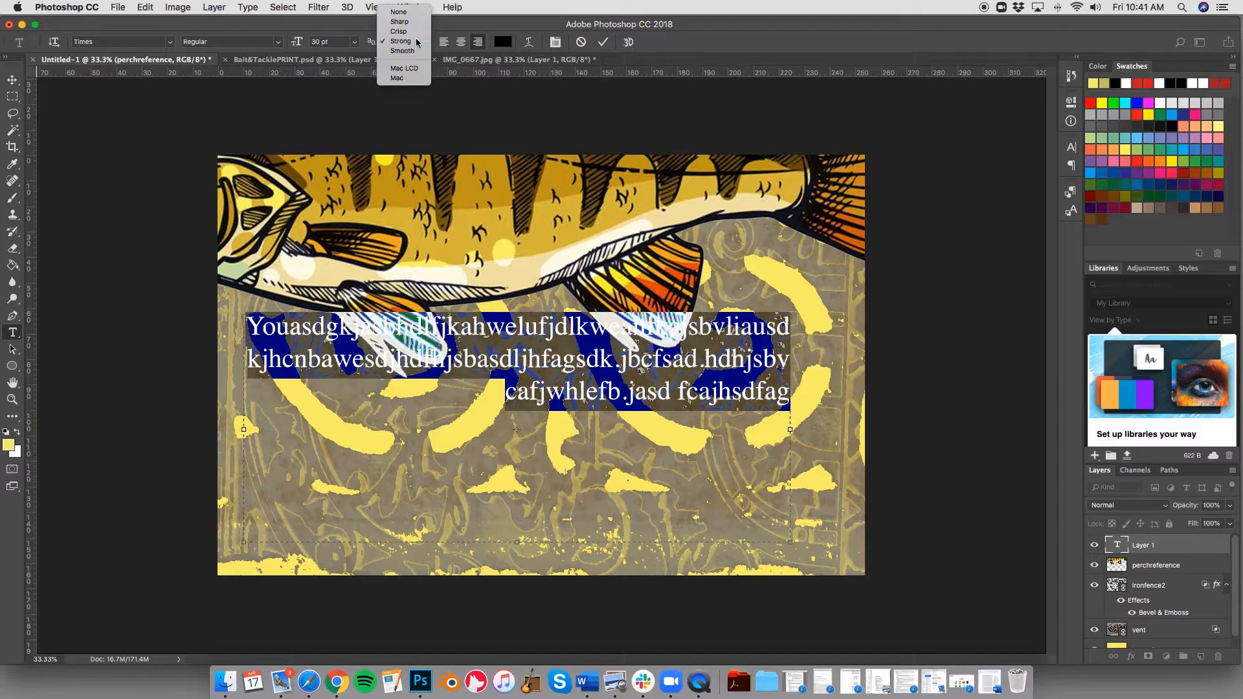
{"action": "left_click", "coordinate": [418, 43]}
{"action": "left_click", "coordinate": [354, 44]}
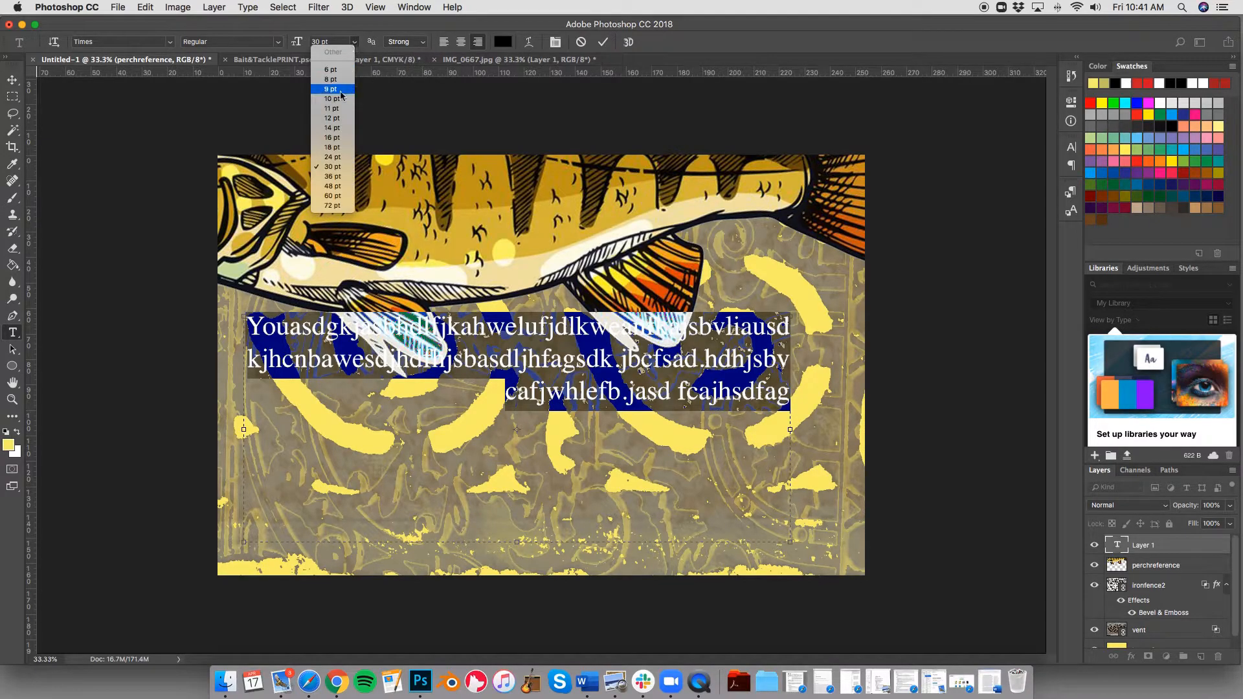
{"action": "left_click", "coordinate": [332, 206]}
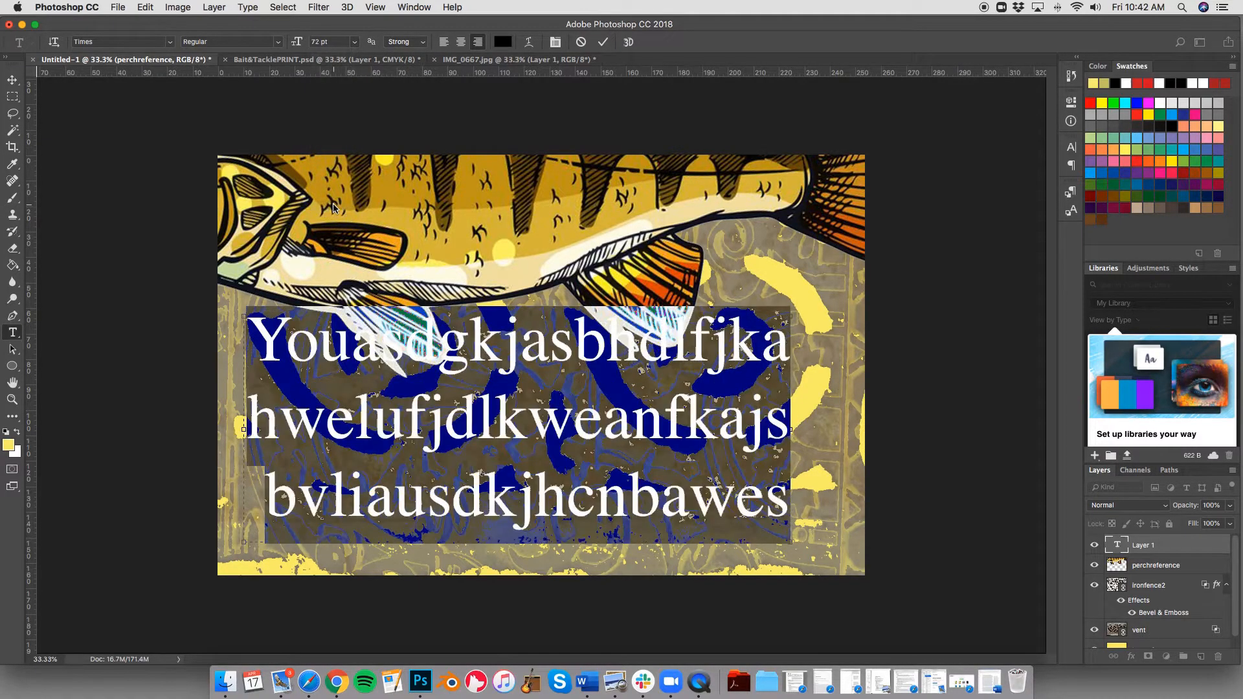
{"action": "left_click", "coordinate": [279, 44]}
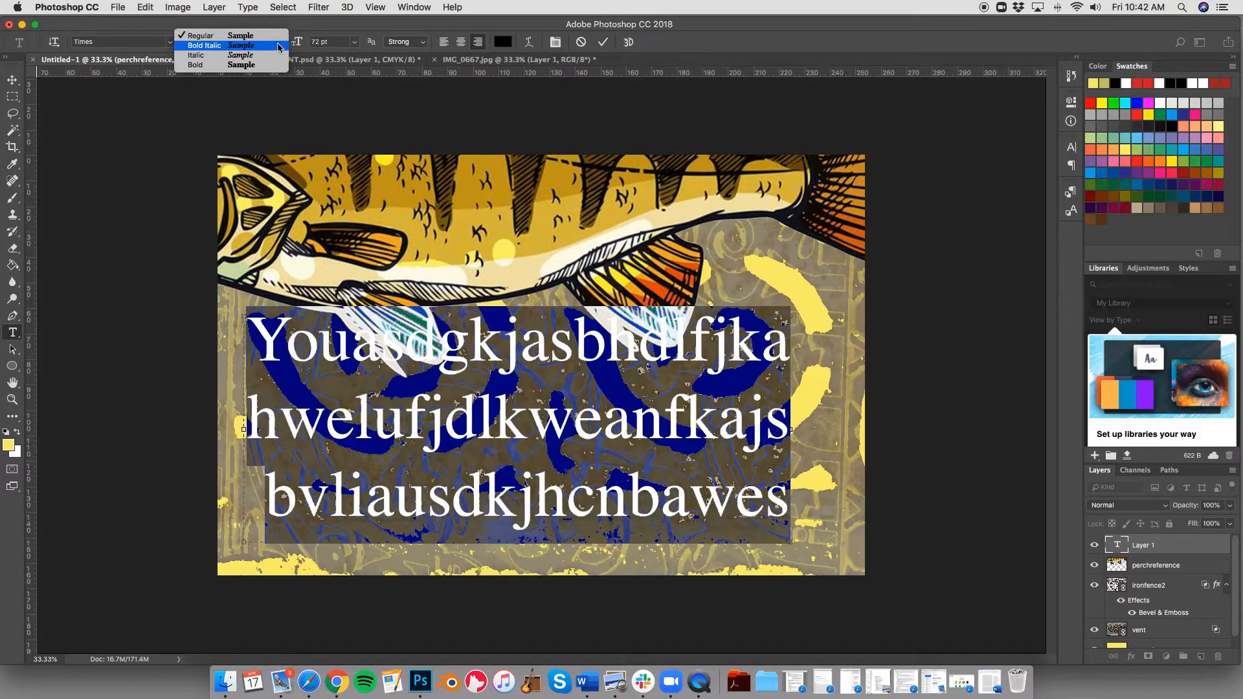
{"action": "left_click", "coordinate": [279, 45]}
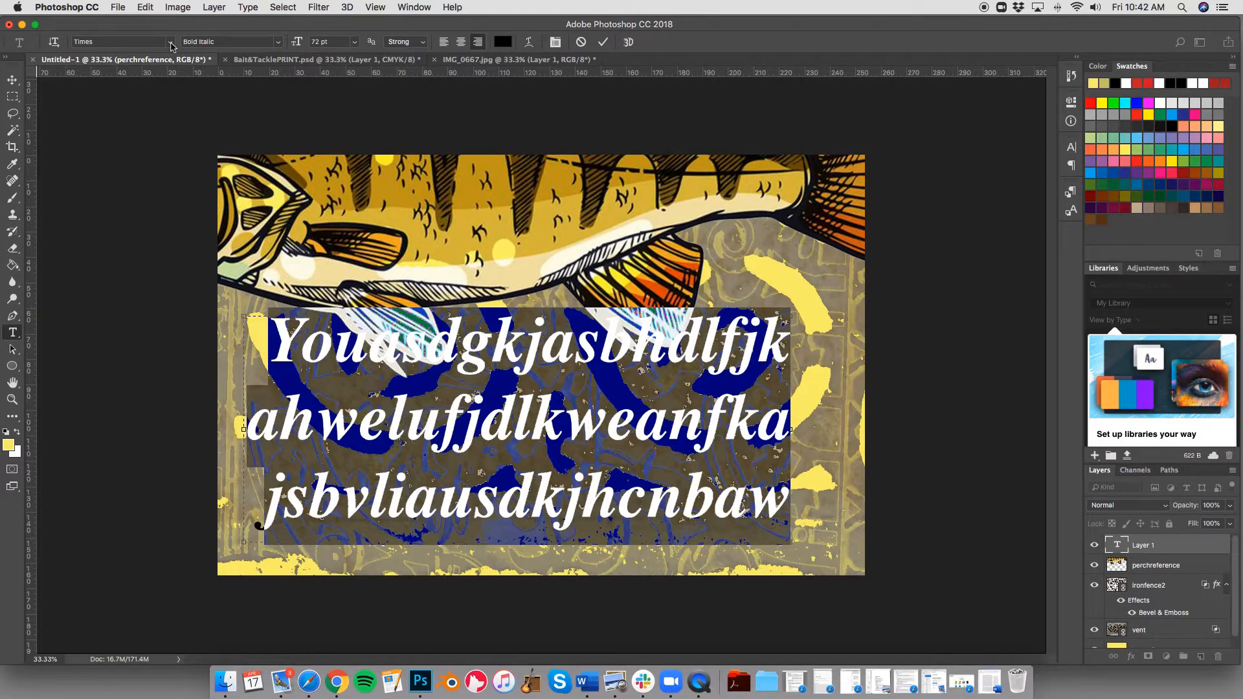
Browse the font list, try Al Tarikh on the placeholder text, and delete the placeholder text layer
{"action": "left_click", "coordinate": [172, 43]}
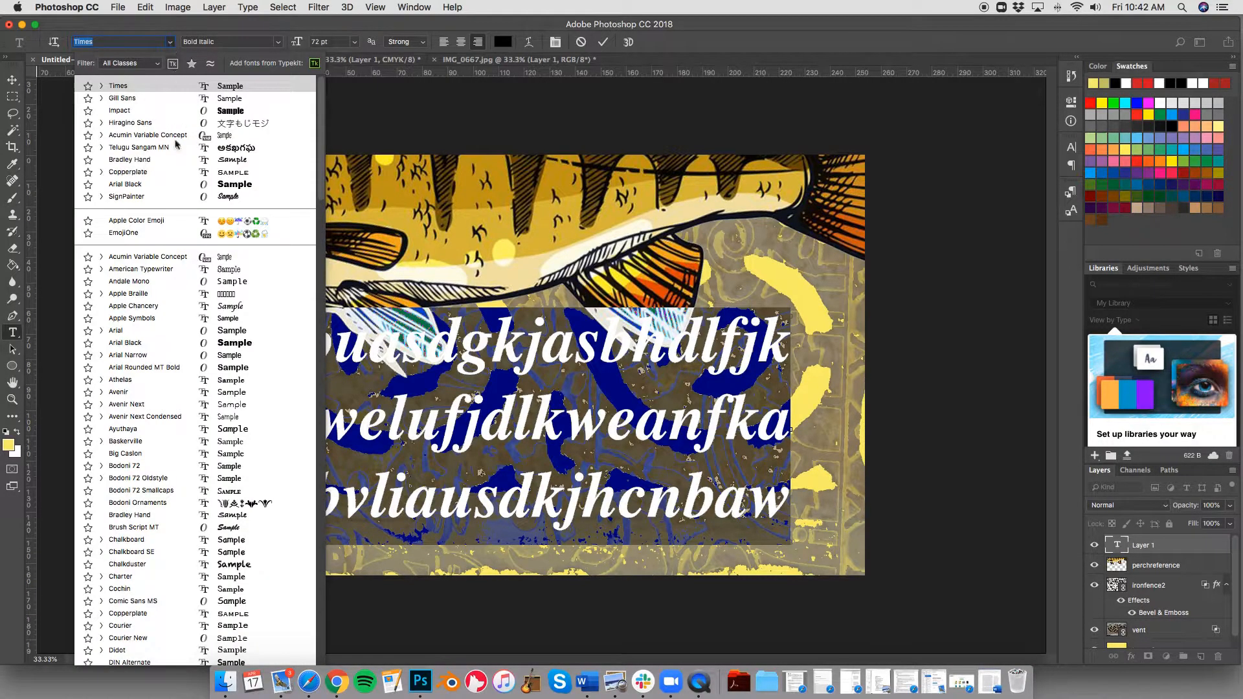
{"action": "scroll", "coordinate": [184, 414], "scroll_direction": "down", "scroll_amount": 5}
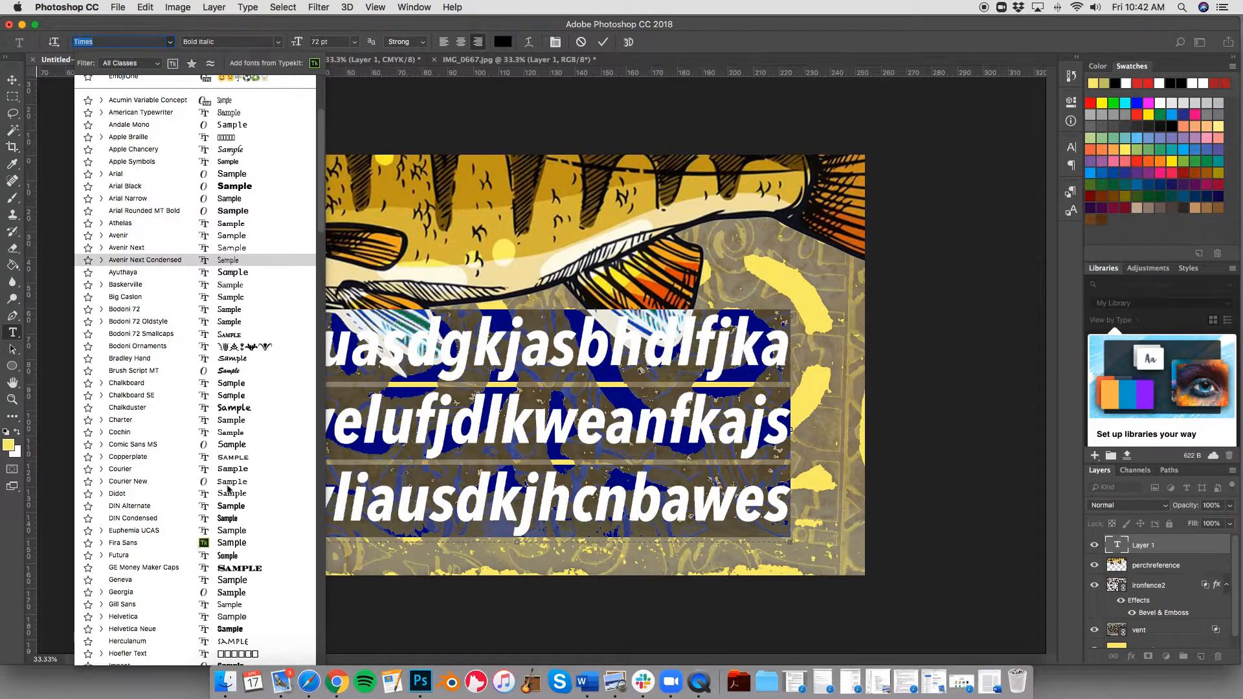
{"action": "scroll", "coordinate": [233, 436], "scroll_direction": "down", "scroll_amount": 20}
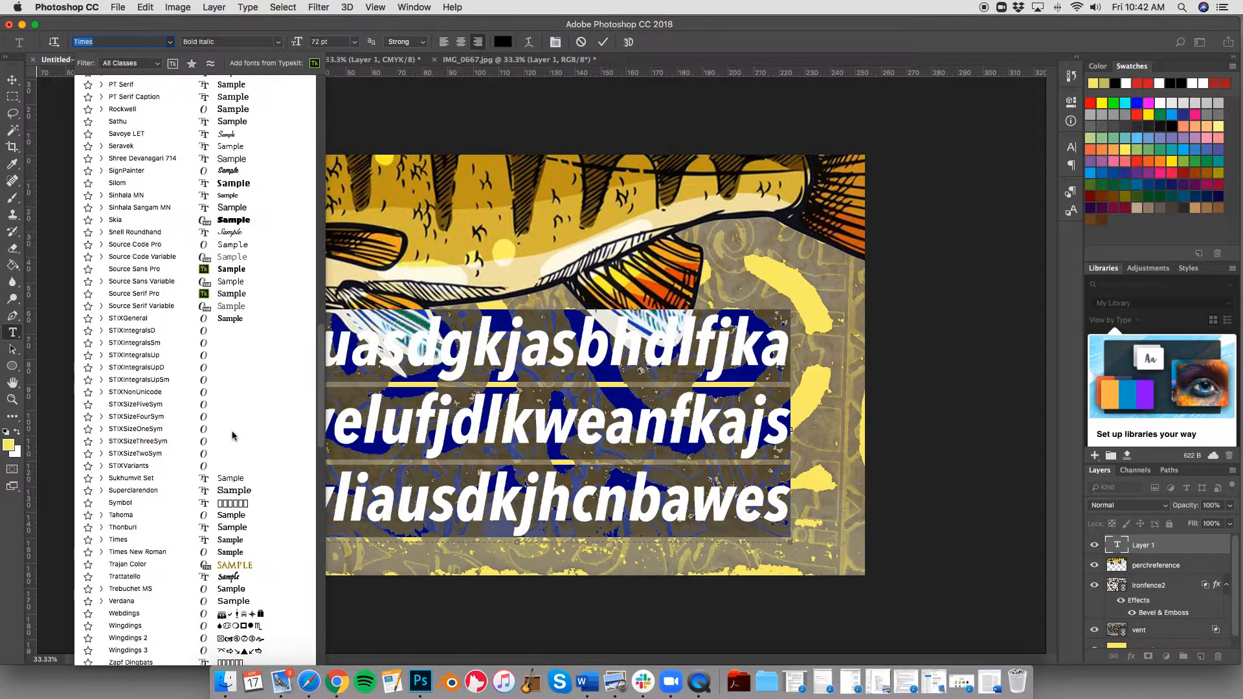
{"action": "left_click", "coordinate": [144, 535]}
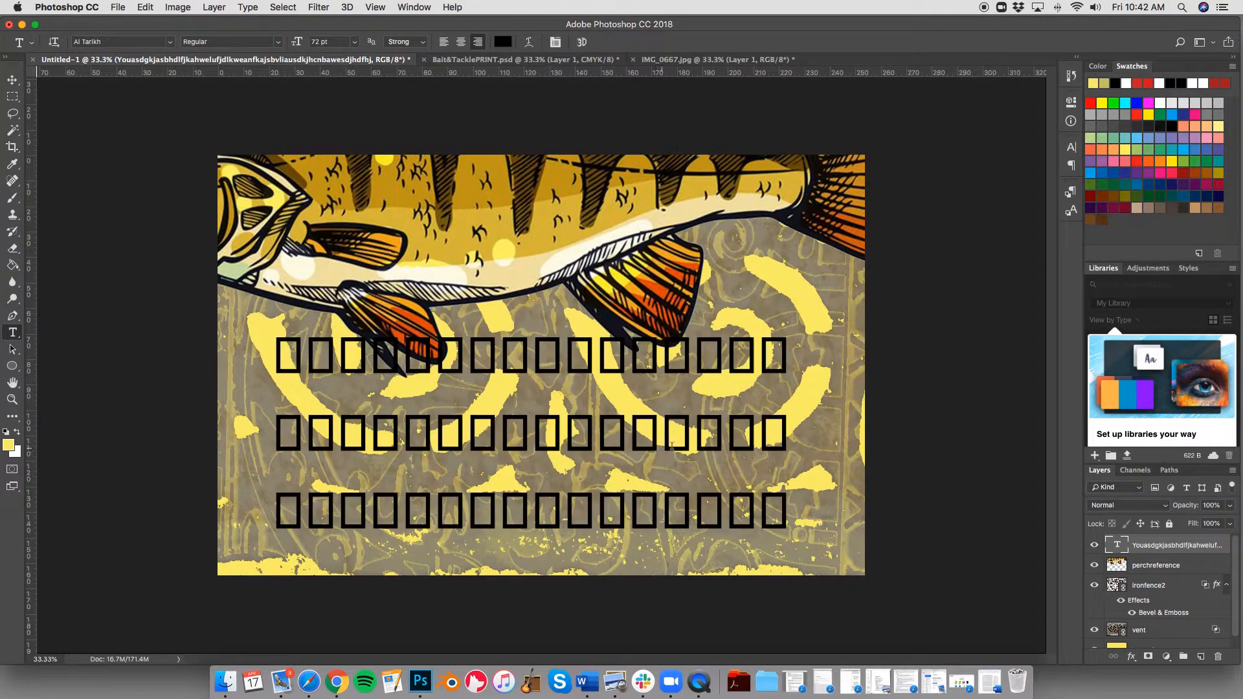
{"action": "key", "text": "BackSpace"}
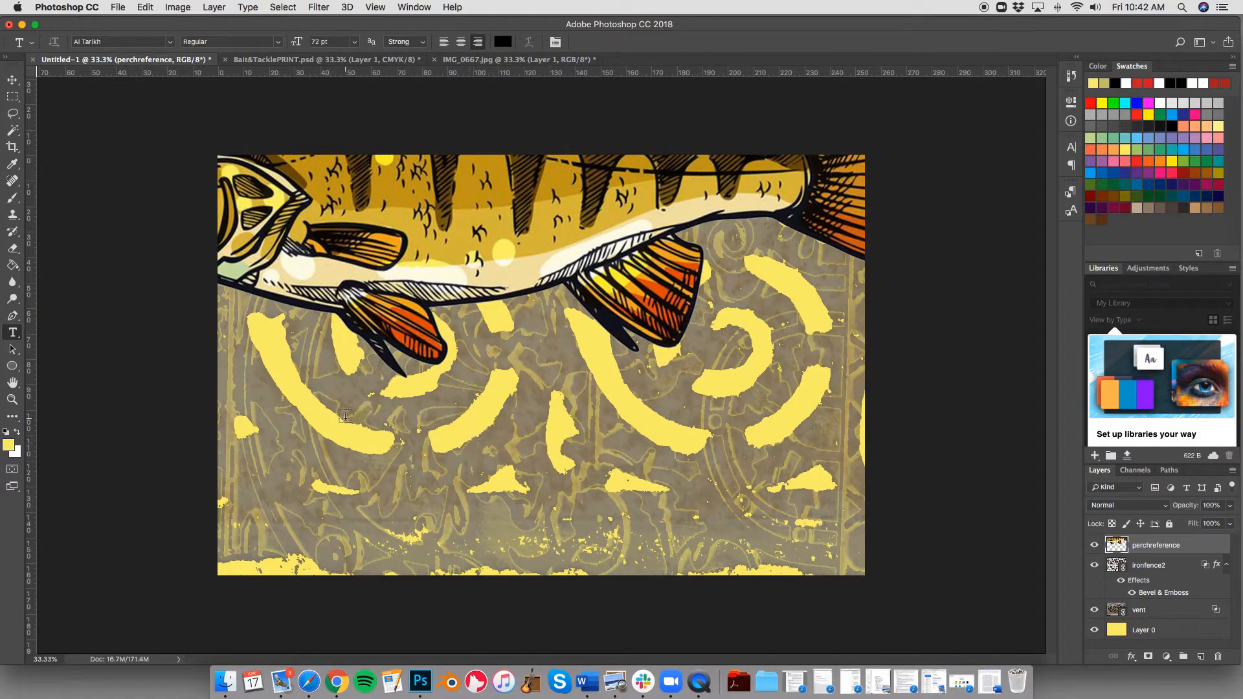
Add the point text "Bait & Tackle" and move it onto the textured area centred below the perch
{"action": "left_click", "coordinate": [311, 410]}
{"action": "type", "text": "Bait"}
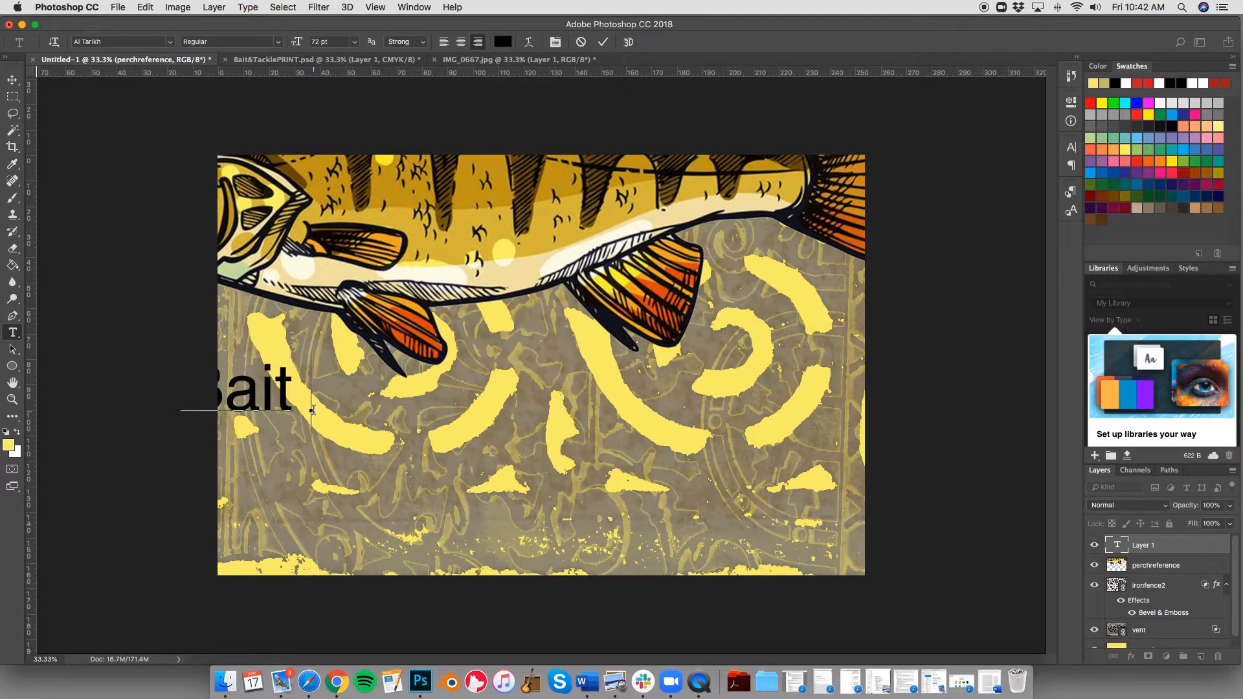
{"action": "type", "text": " &"}
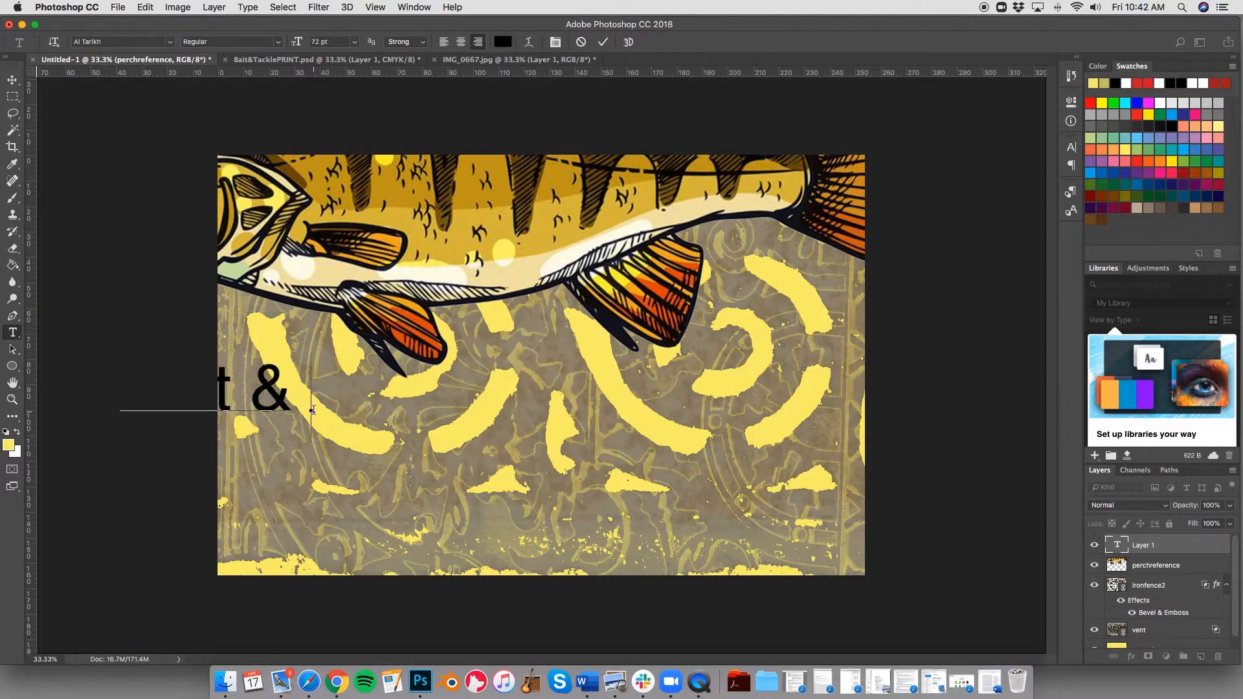
{"action": "type", "text": " Ta"}
{"action": "type", "text": "le"}
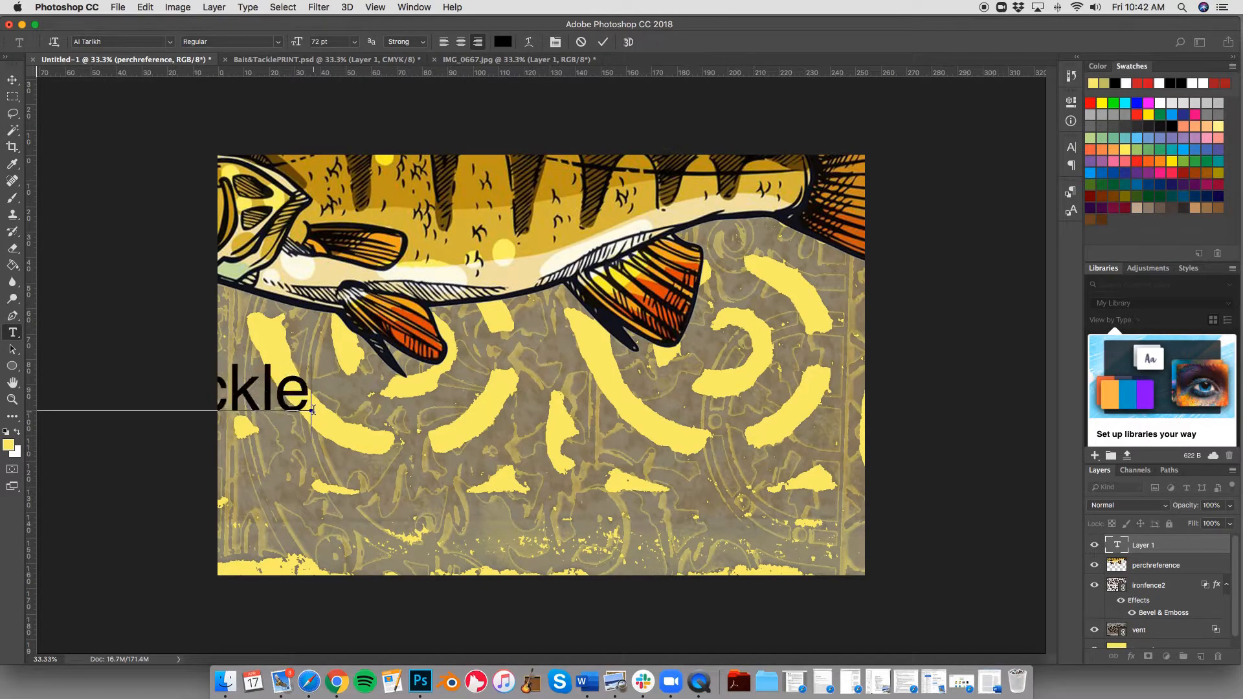
{"action": "left_click", "coordinate": [13, 82]}
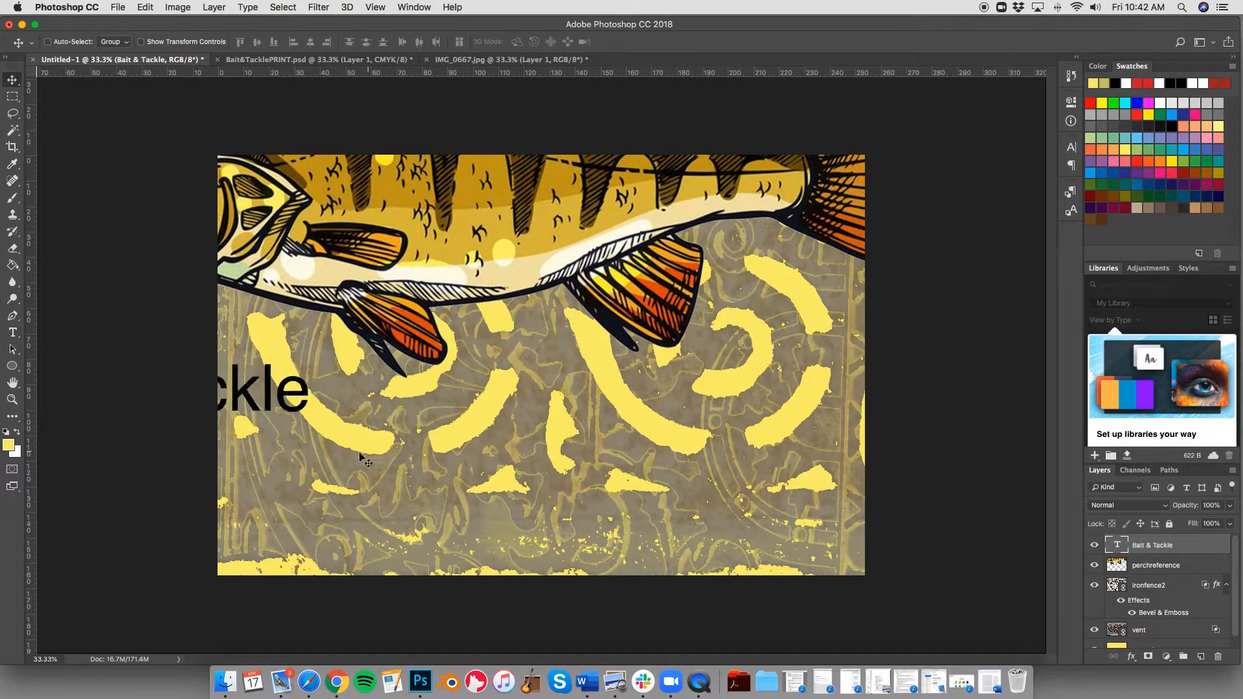
{"action": "left_click_drag", "start_coordinate": [281, 395], "coordinate": [660, 459]}
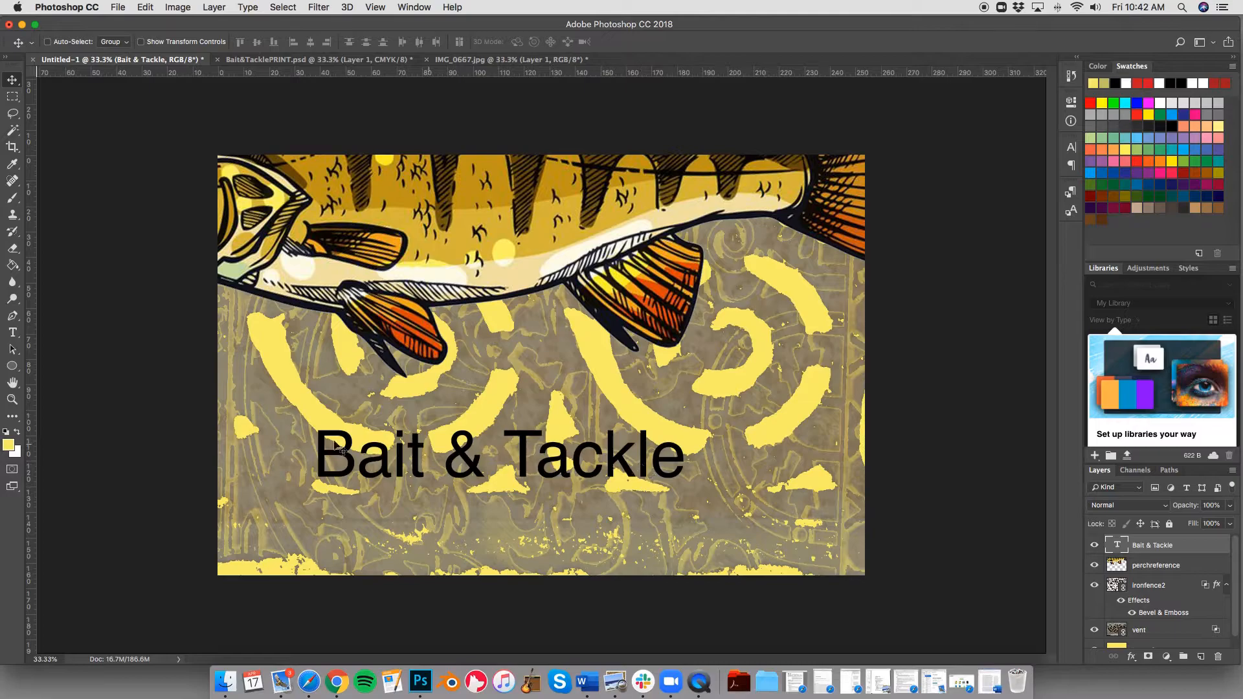
Replace the title text with the all-capitals wording "BAIT & TACKLE"
{"action": "left_click", "coordinate": [12, 332]}
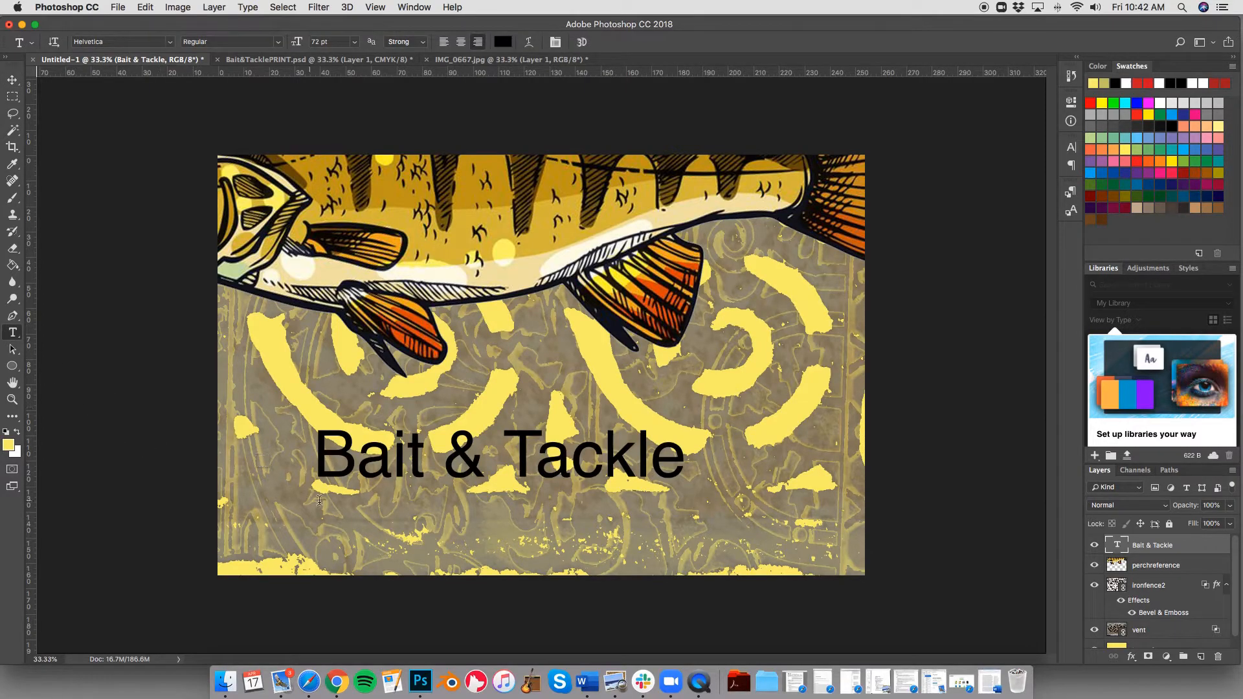
{"action": "left_click", "coordinate": [397, 457]}
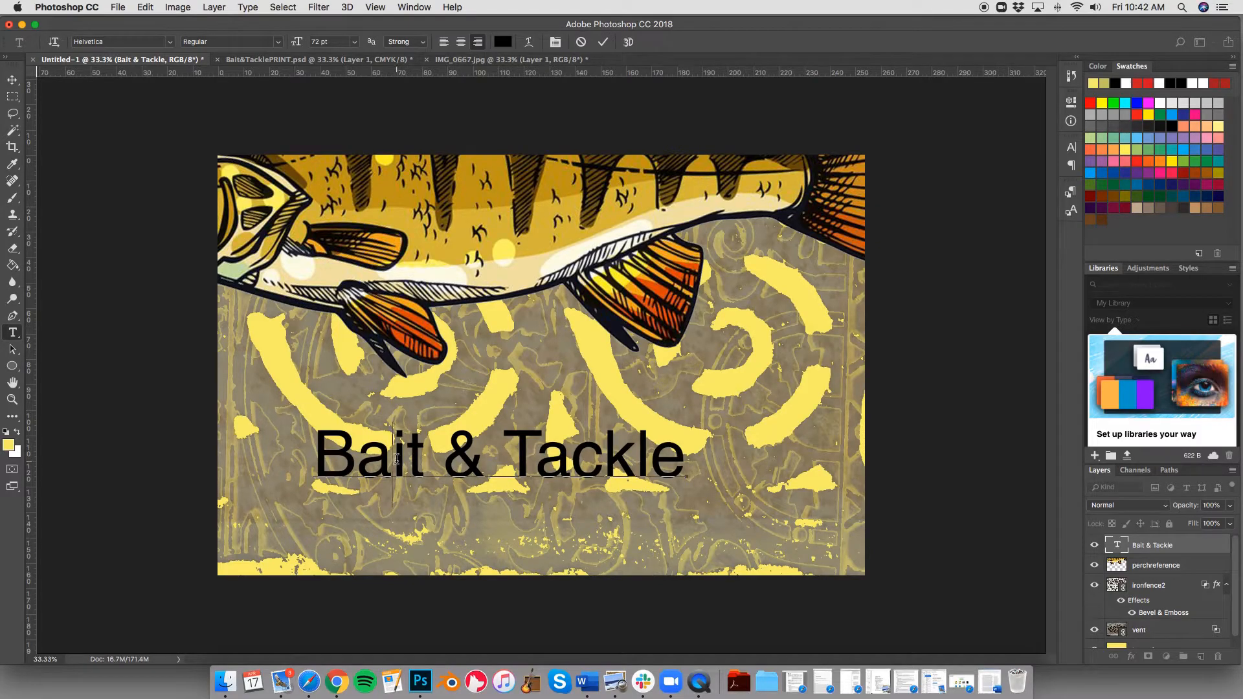
{"action": "key", "text": "super+a"}
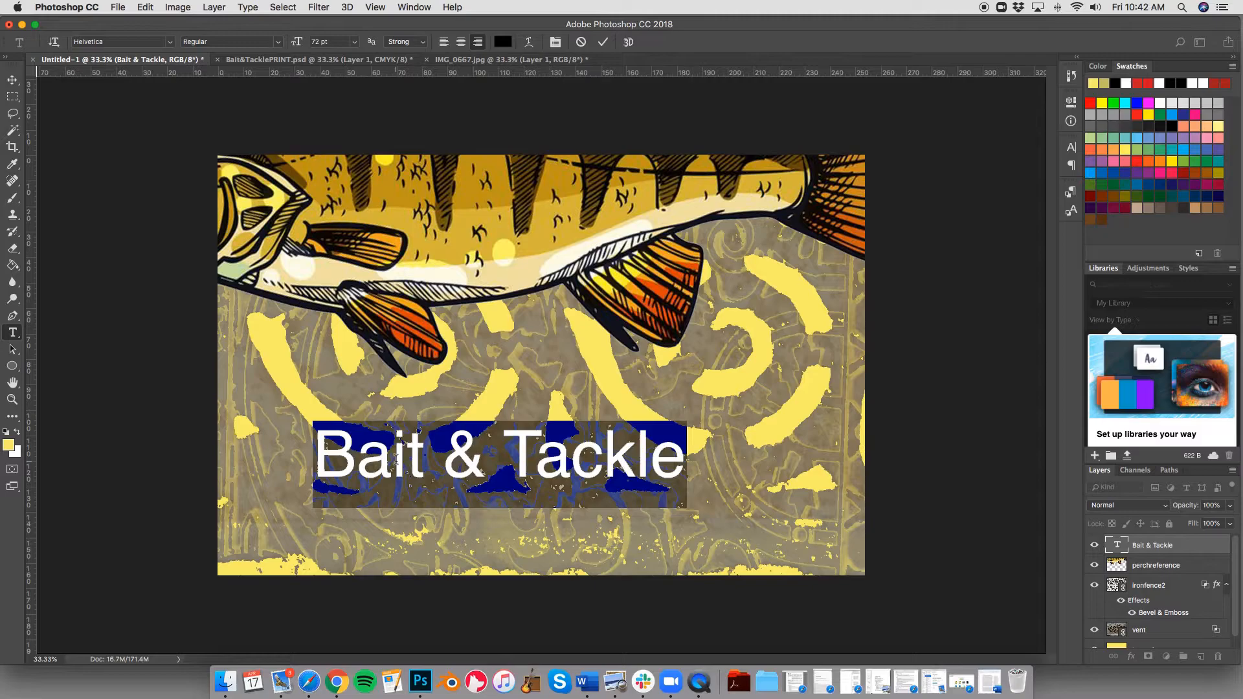
{"action": "type", "text": "BAIT"}
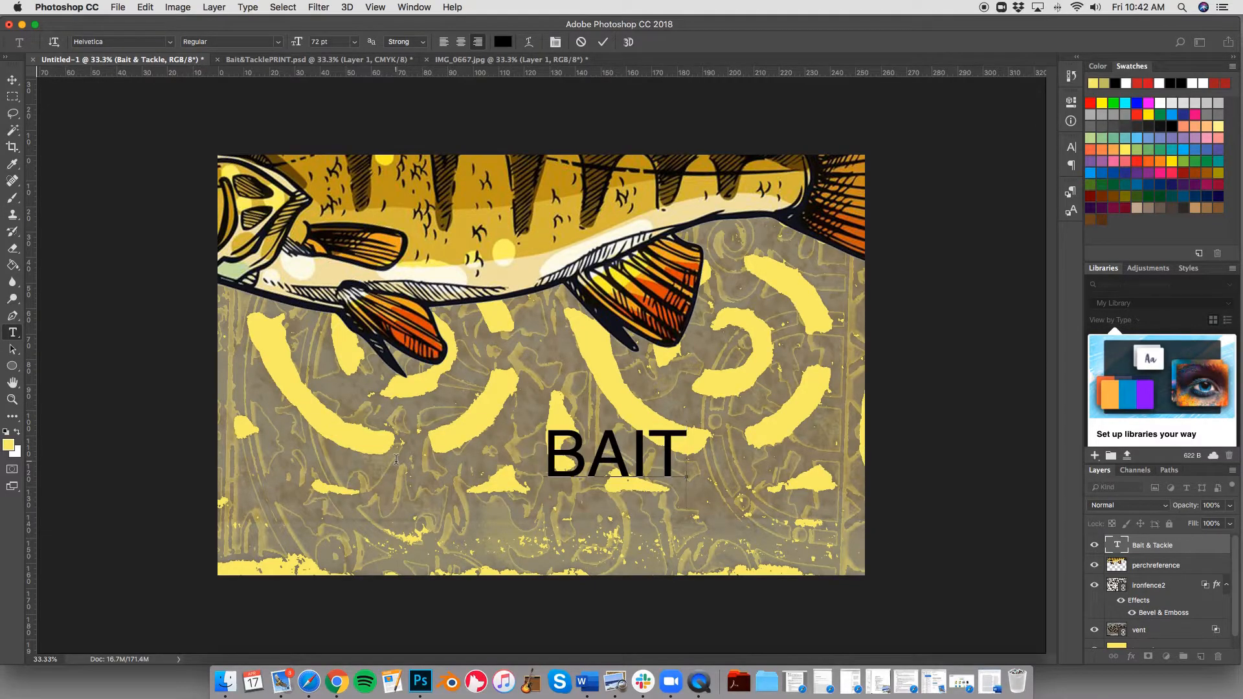
{"action": "type", "text": " & TACKE"}
{"action": "key", "text": "BackSpace"}
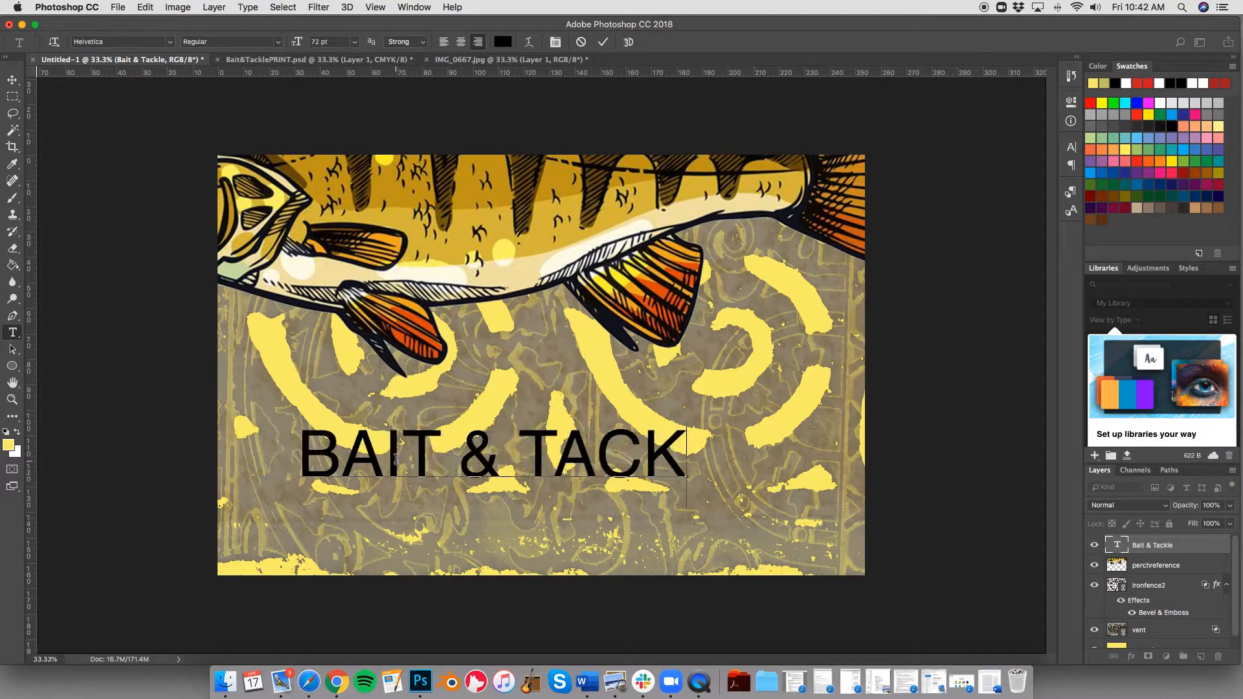
{"action": "type", "text": "LE"}
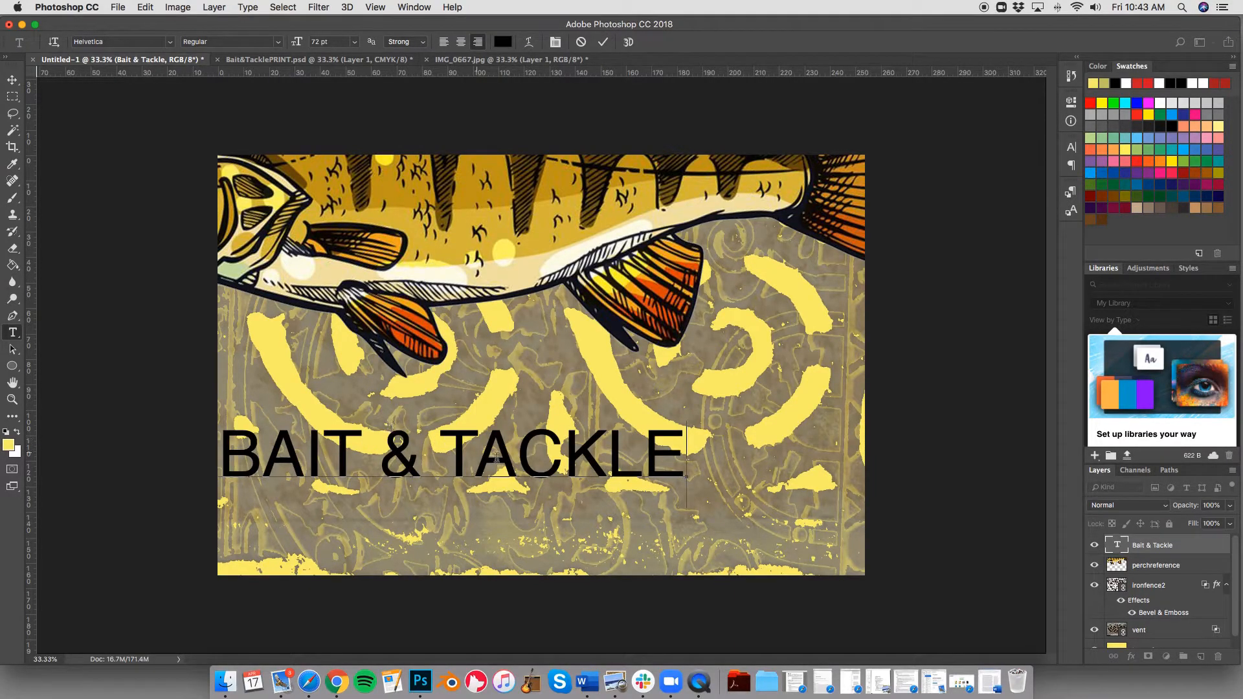
Set the whole BAIT & TACKLE title in the Impact font and commit the text
{"action": "key", "text": "super+a"}
{"action": "left_click", "coordinate": [171, 47]}
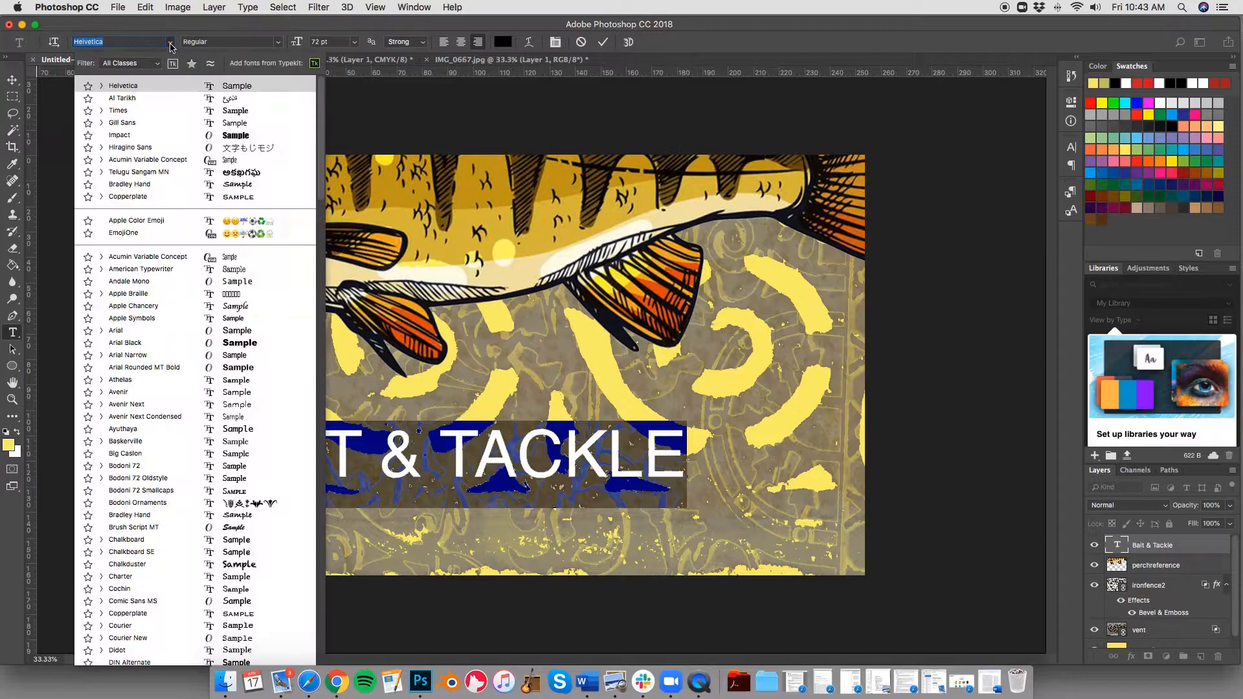
{"action": "left_click", "coordinate": [129, 135]}
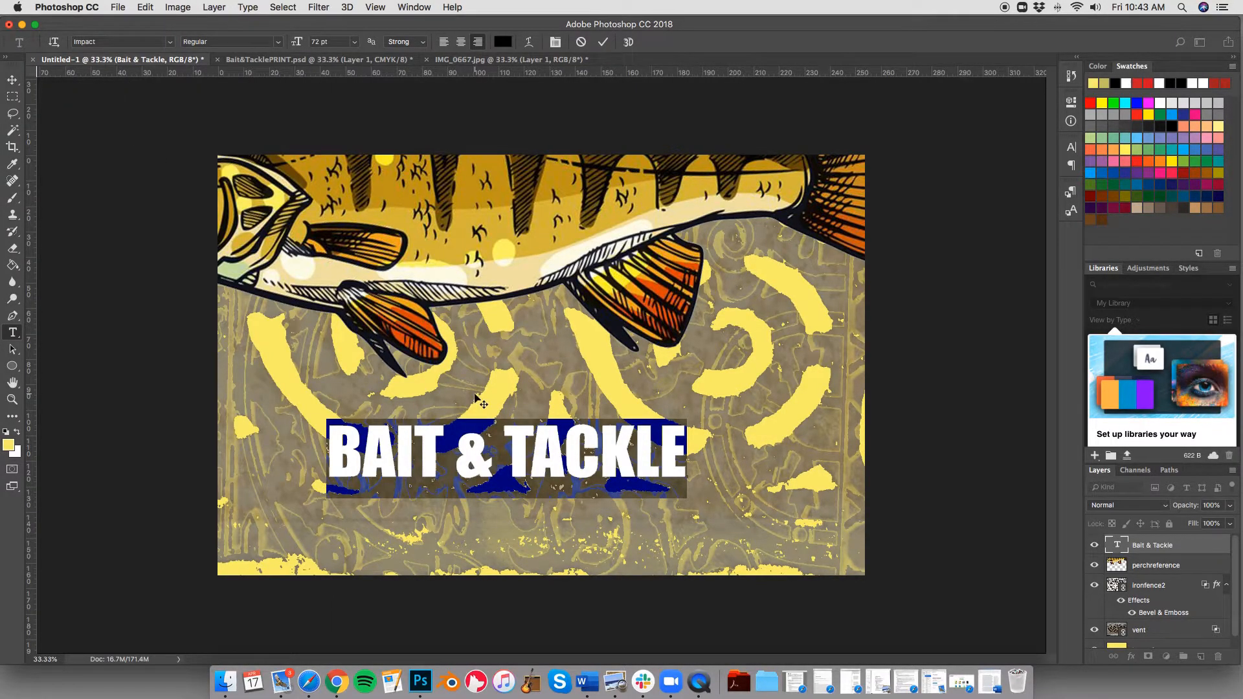
{"action": "left_click", "coordinate": [504, 387]}
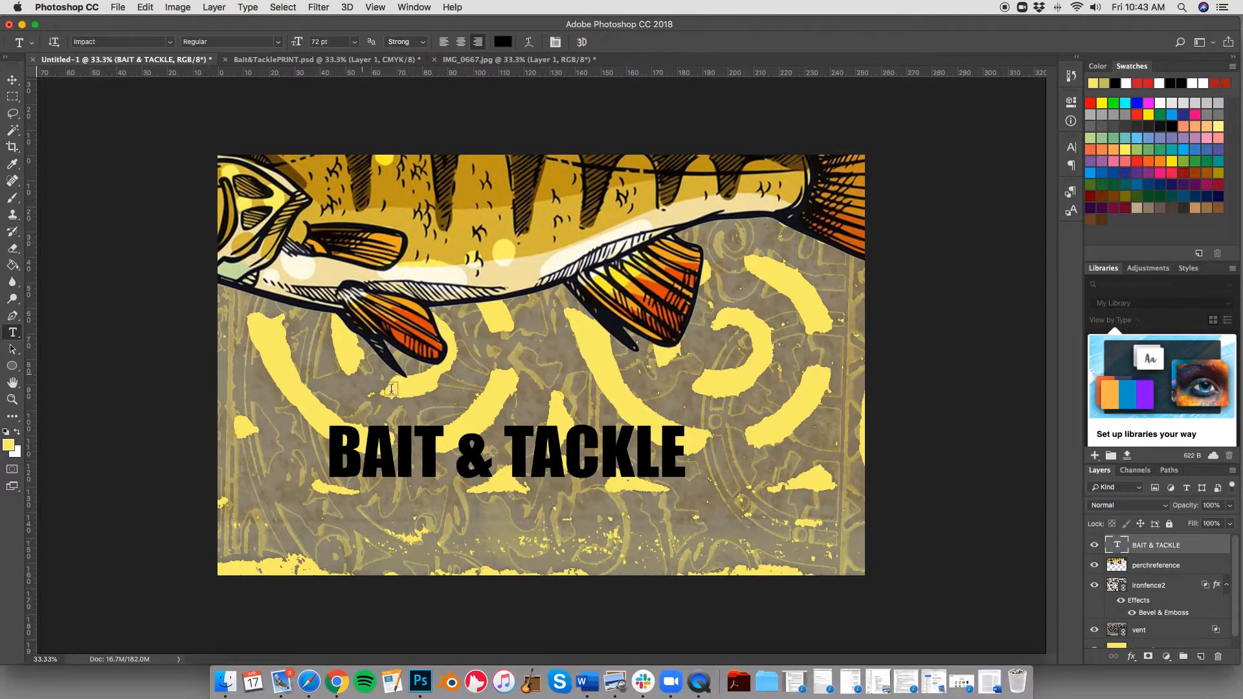
Open the title's layer style settings, cancel them, and rasterize the BAIT & TACKLE type layer
{"action": "double_click", "coordinate": [1195, 547]}
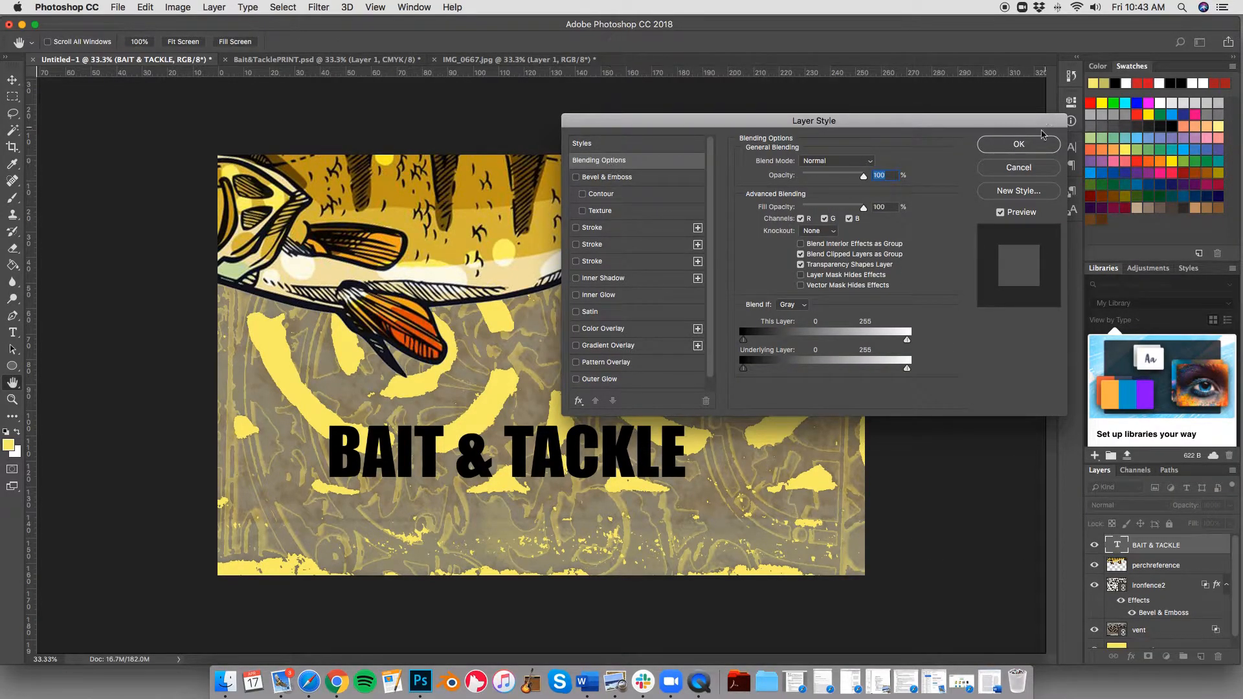
{"action": "left_click", "coordinate": [1019, 167]}
{"action": "left_click", "coordinate": [565, 451]}
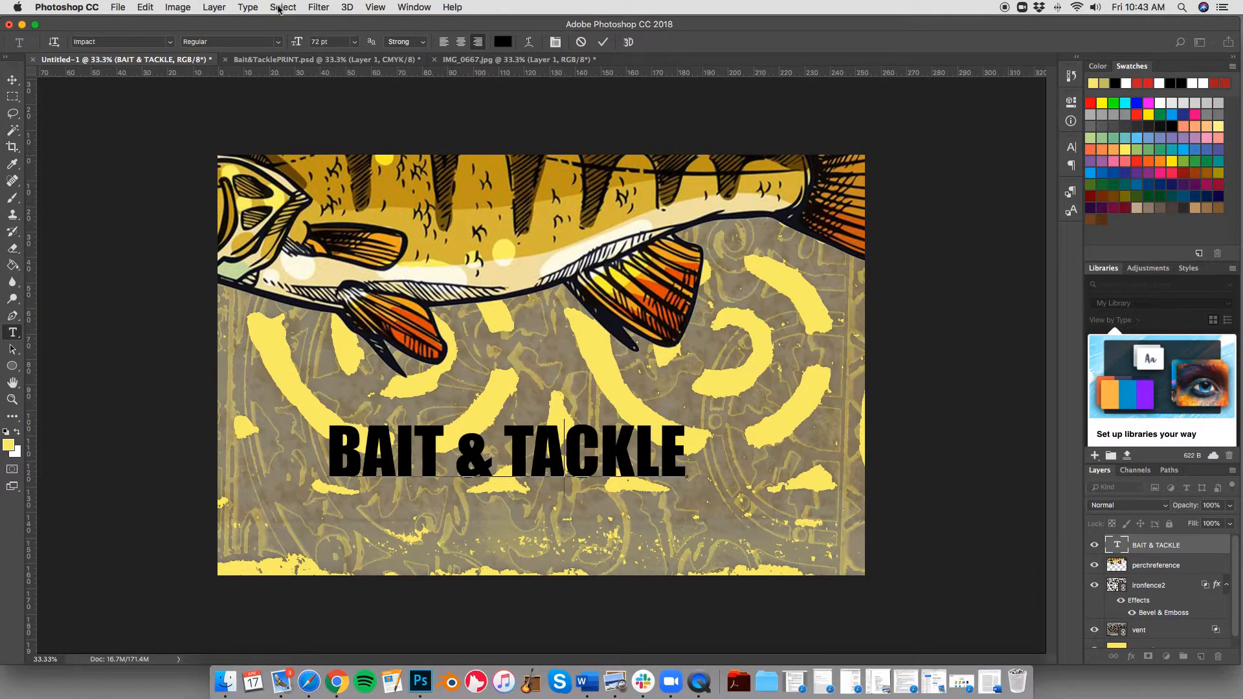
{"action": "left_click", "coordinate": [243, 8]}
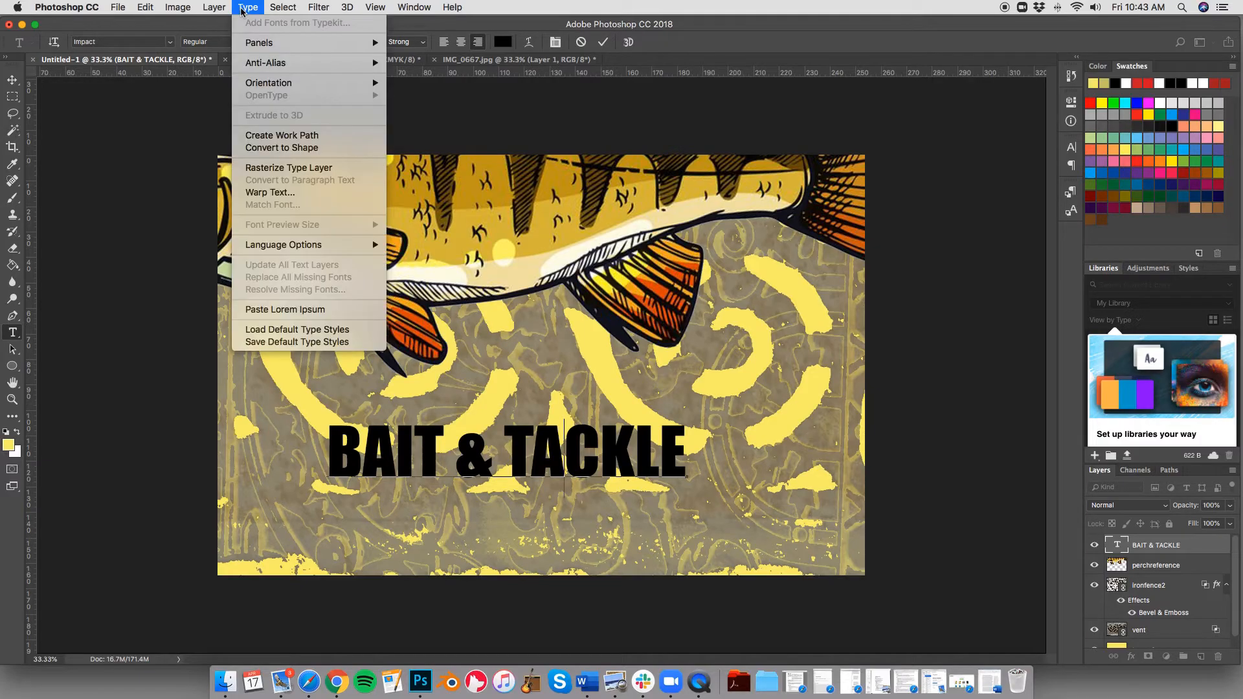
{"action": "left_click", "coordinate": [263, 170]}
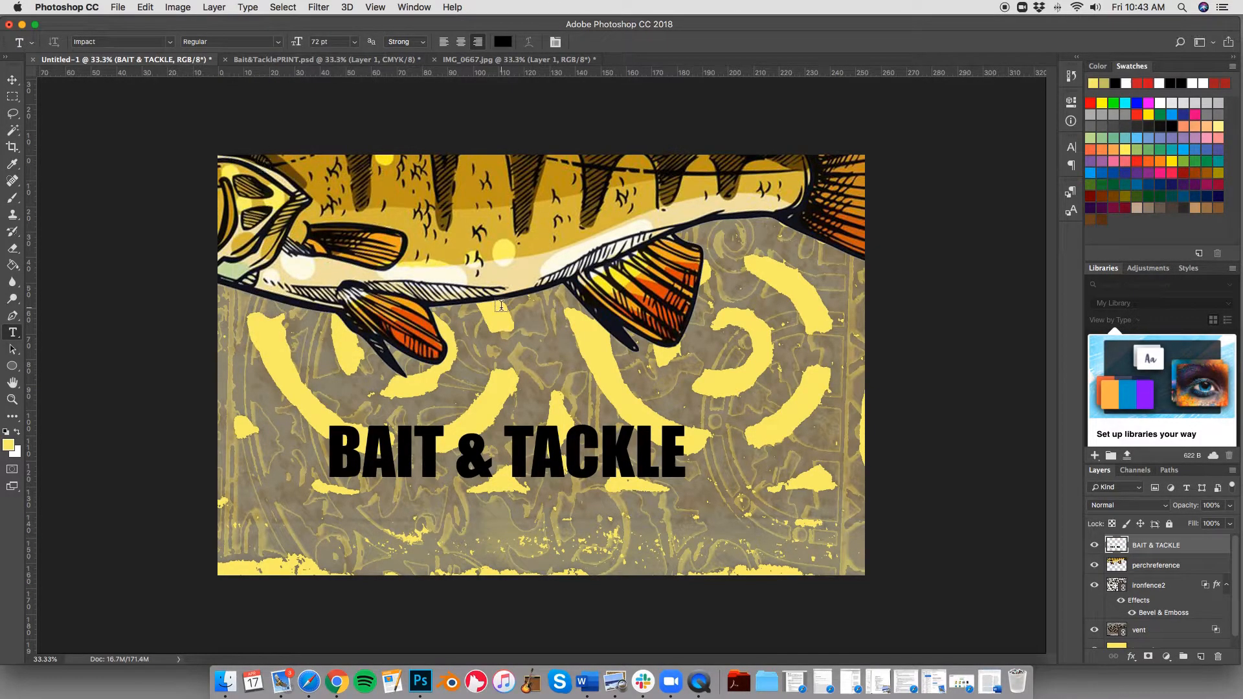
Try enlarging the rasterized title to about 315% width and 577% height, and undo both the enlargement and the rasterizing
{"action": "key", "text": "super+t"}
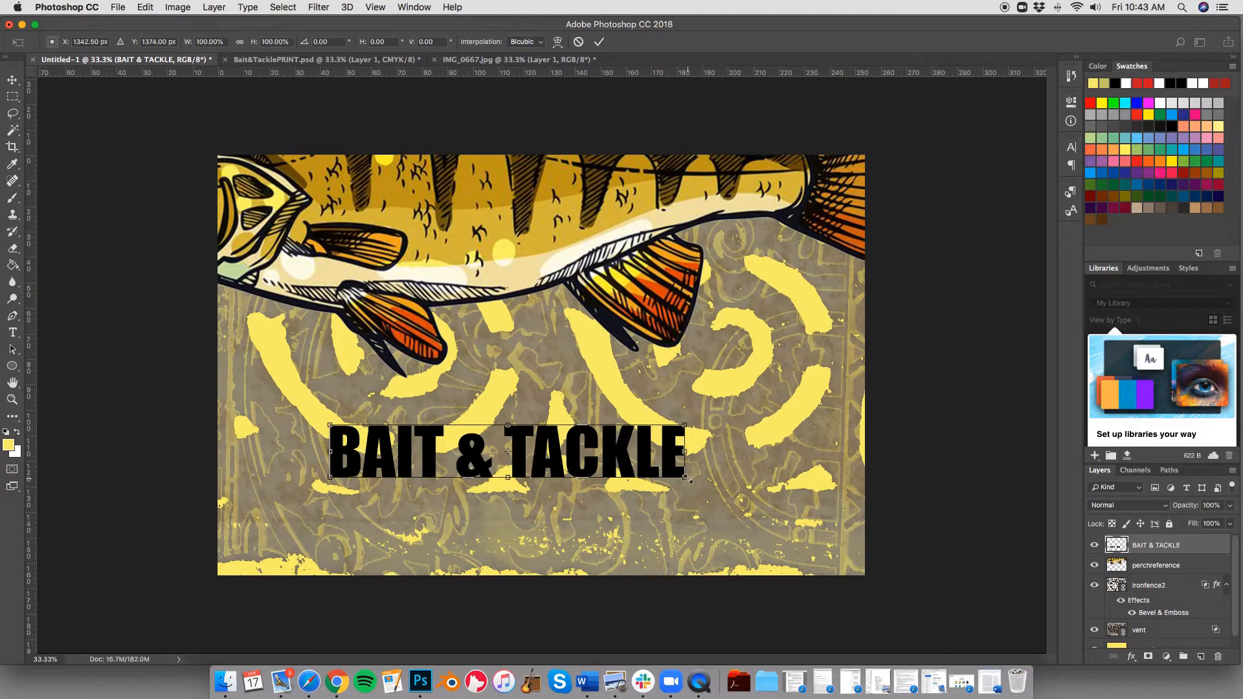
{"action": "left_click_drag", "start_coordinate": [688, 479], "coordinate": [1012, 612]}
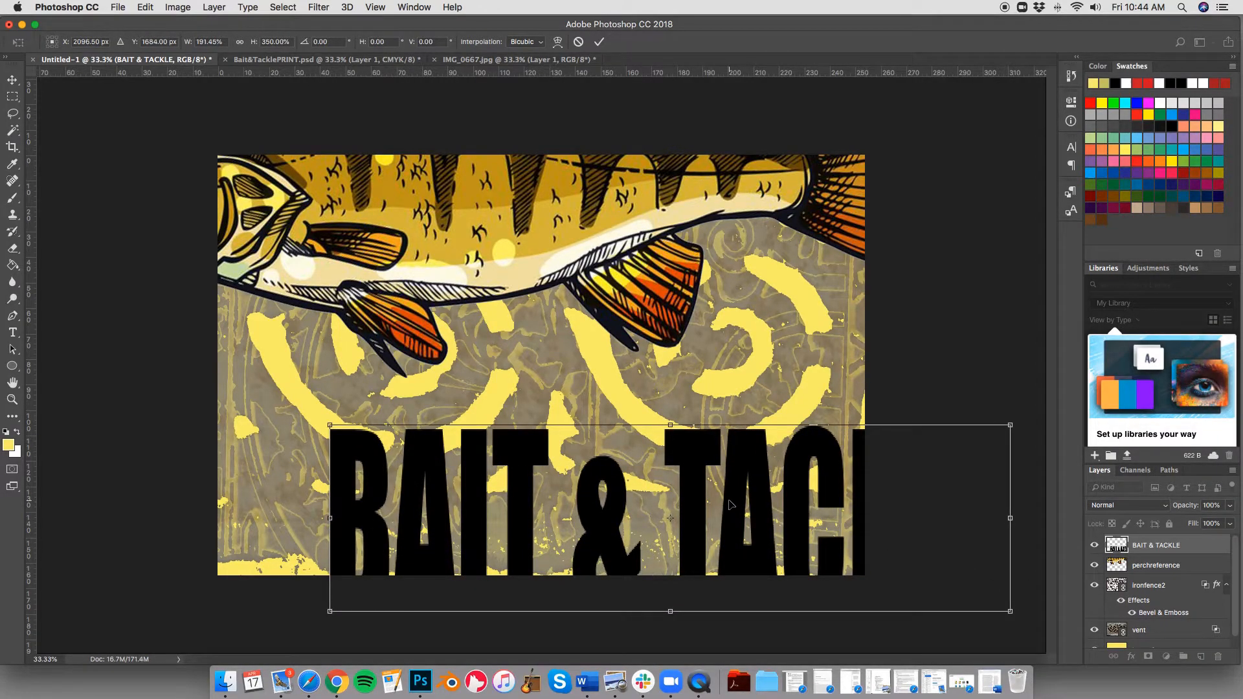
{"action": "left_click_drag", "start_coordinate": [441, 526], "coordinate": [266, 356]}
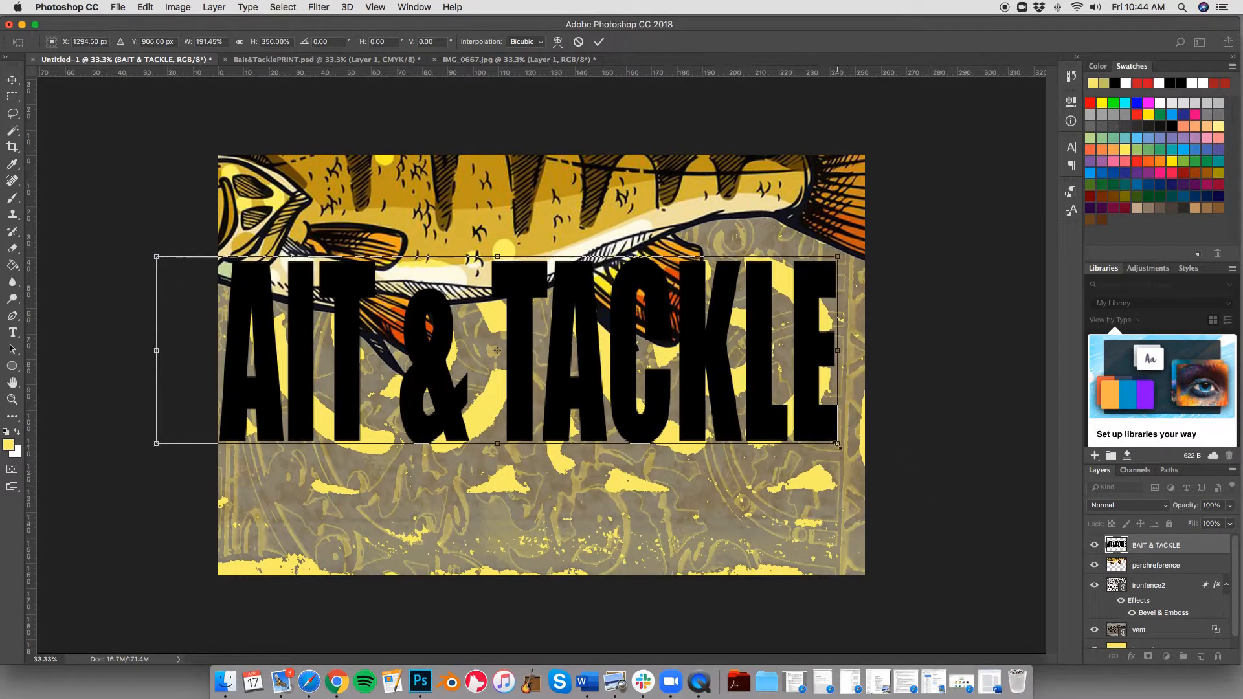
{"action": "left_click_drag", "start_coordinate": [835, 446], "coordinate": [1238, 646]}
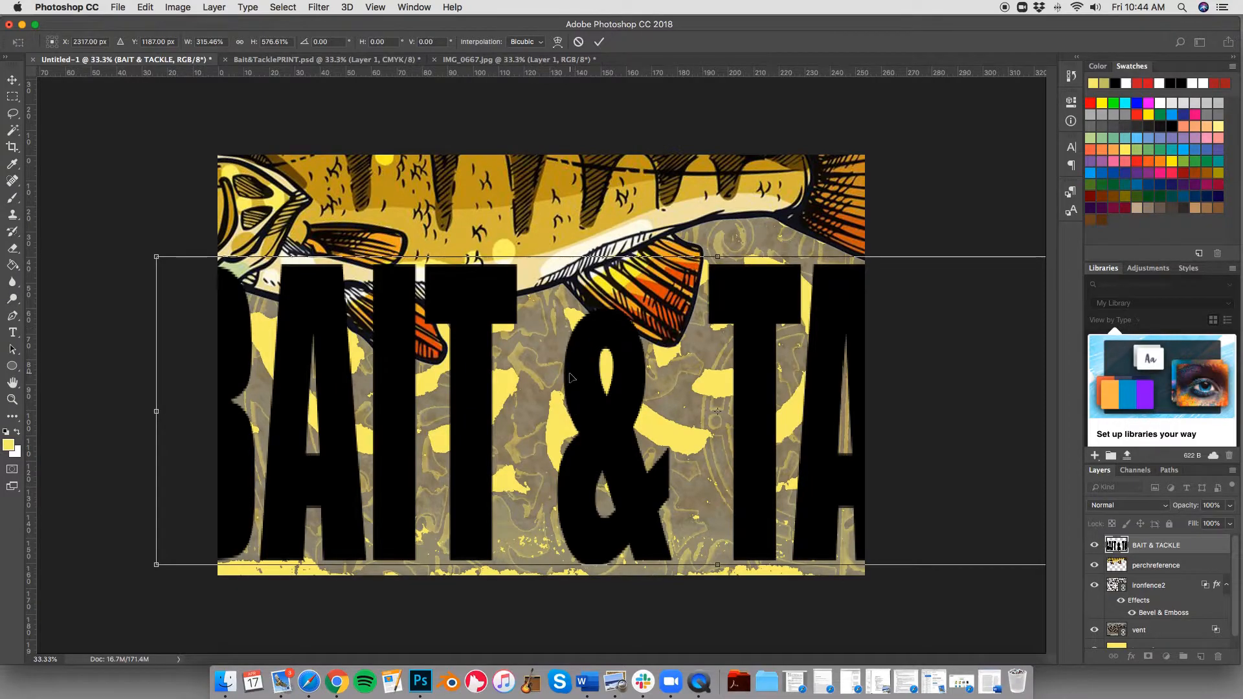
{"action": "key", "text": "Return"}
{"action": "key", "text": "t"}
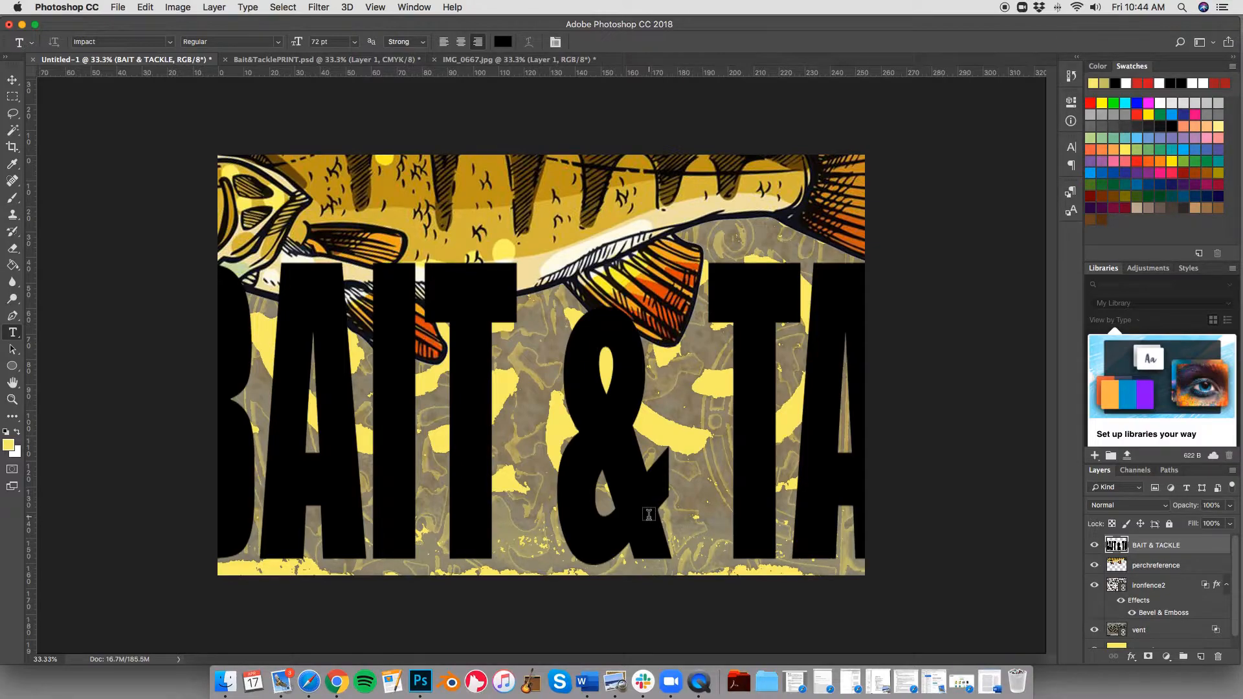
{"action": "key", "text": "super+z"}
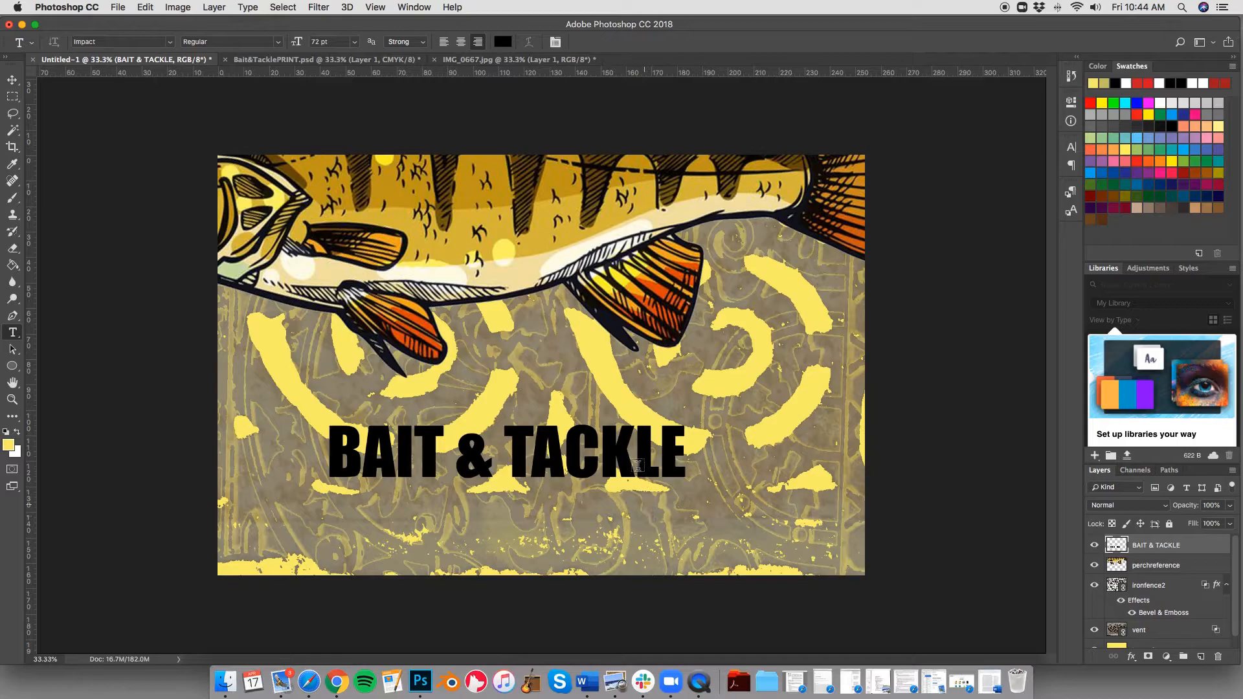
{"action": "key", "text": "super+z"}
Try an Arc Lower warp with a +50% bend on the BAIT & TACKLE title and cancel it
{"action": "triple_click", "coordinate": [534, 455]}
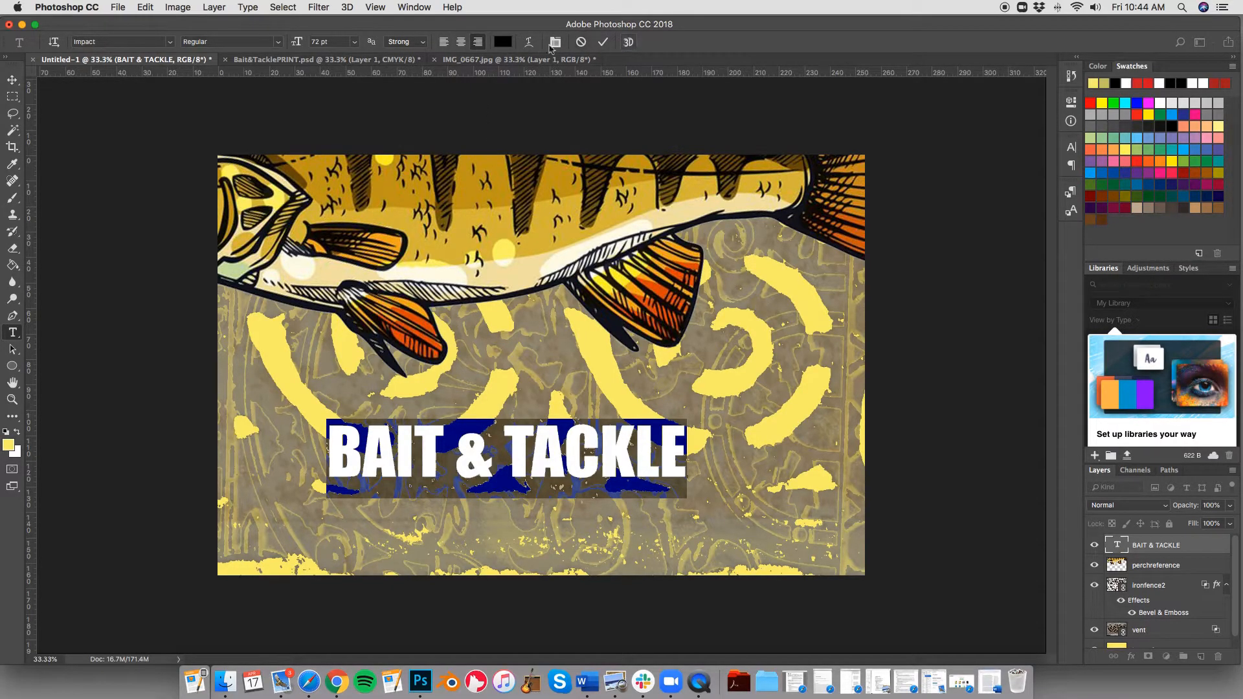
{"action": "left_click", "coordinate": [529, 43]}
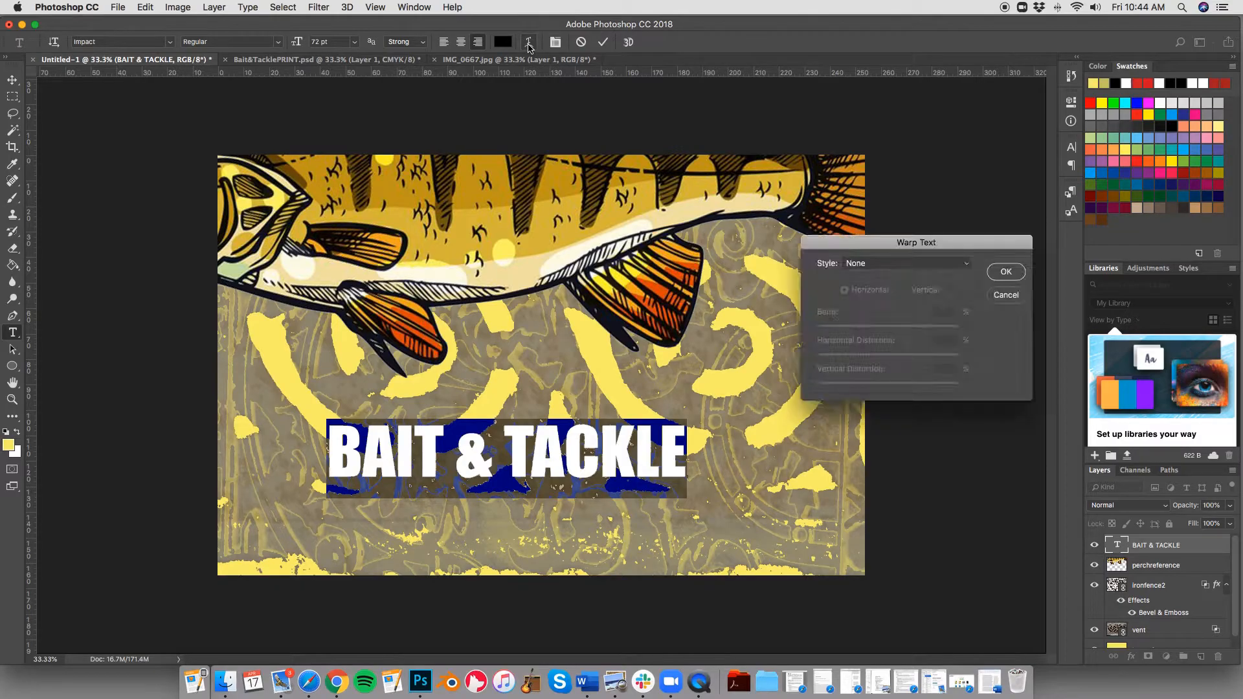
{"action": "left_click", "coordinate": [889, 265]}
{"action": "left_click", "coordinate": [887, 293]}
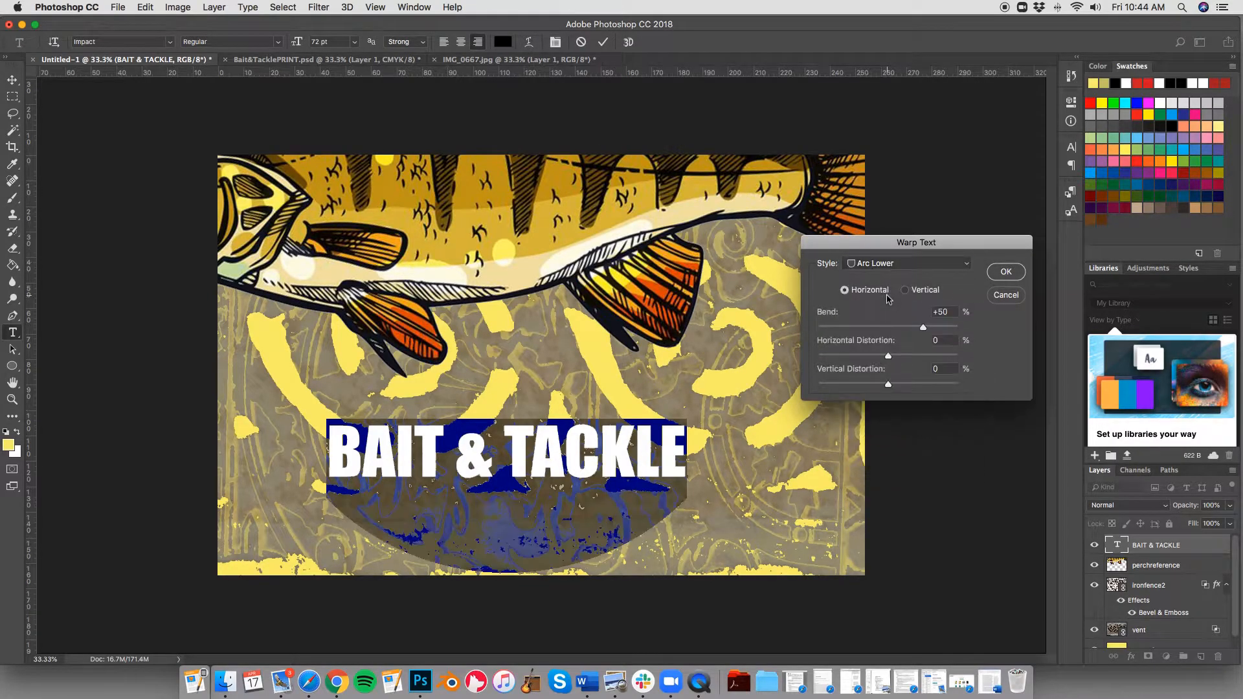
{"action": "left_click", "coordinate": [1003, 297]}
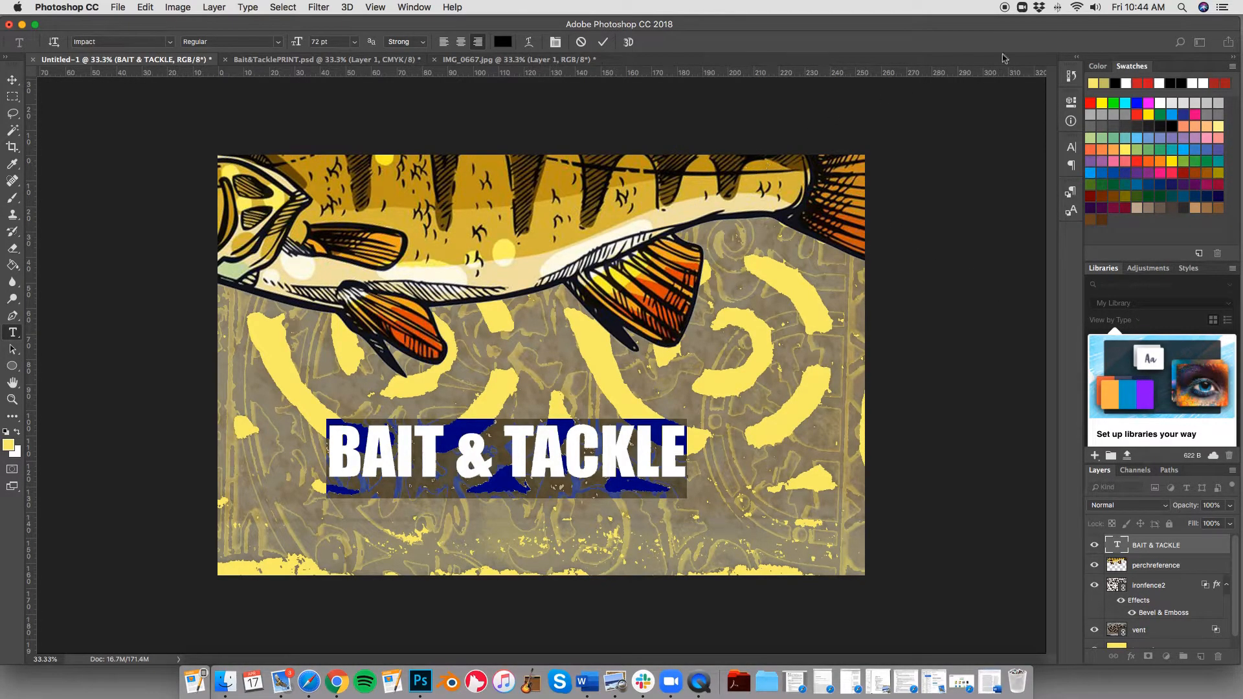
{"action": "left_click", "coordinate": [12, 79]}
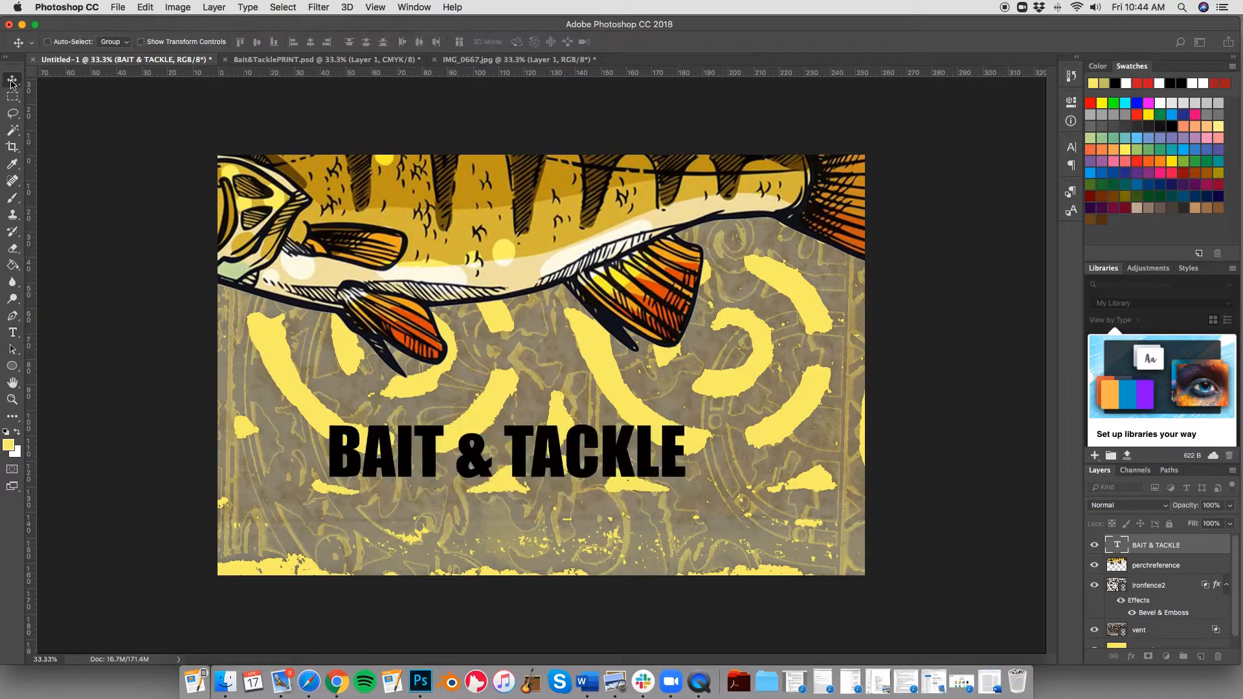
Switch the workspace to Graphic and Web, then check the other workspace options
{"action": "left_click", "coordinate": [1202, 46]}
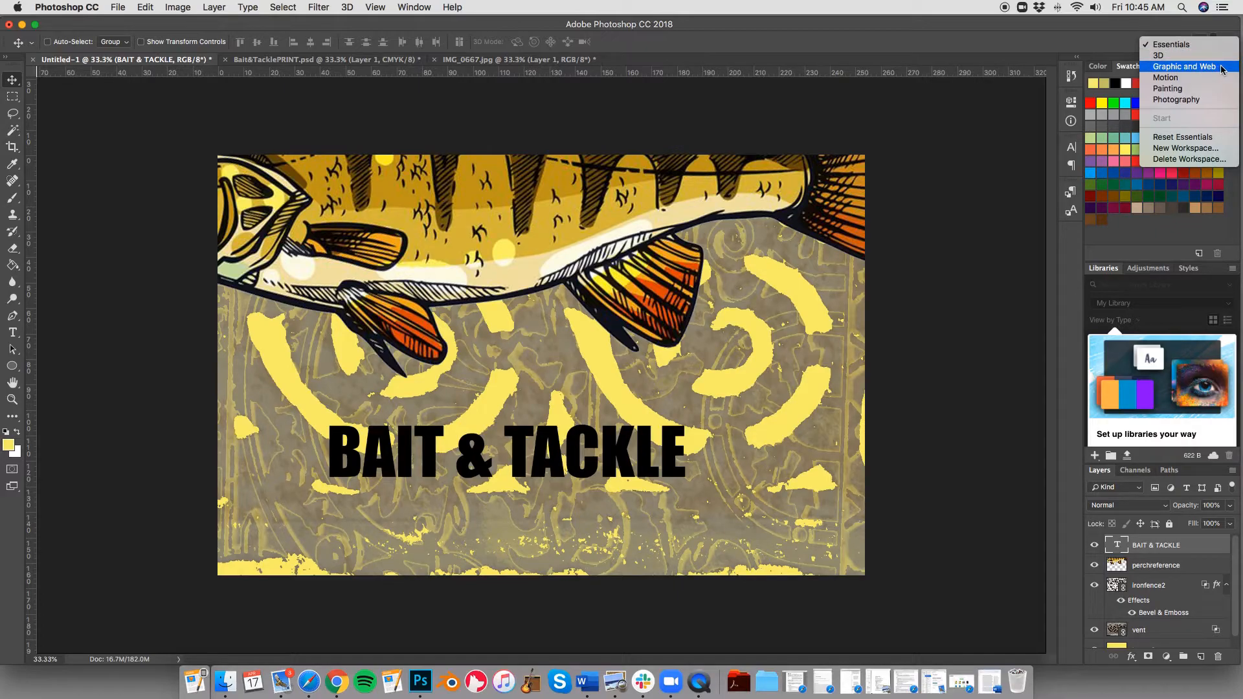
{"action": "left_click", "coordinate": [1220, 67]}
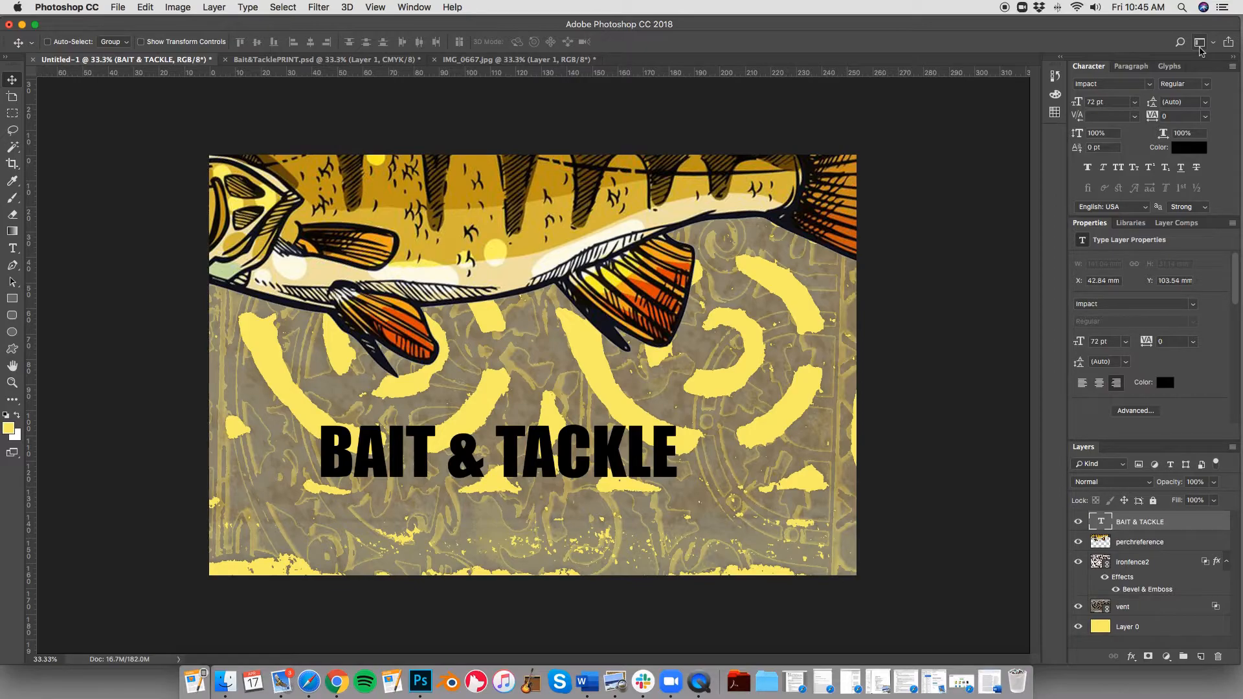
{"action": "left_click", "coordinate": [1200, 49]}
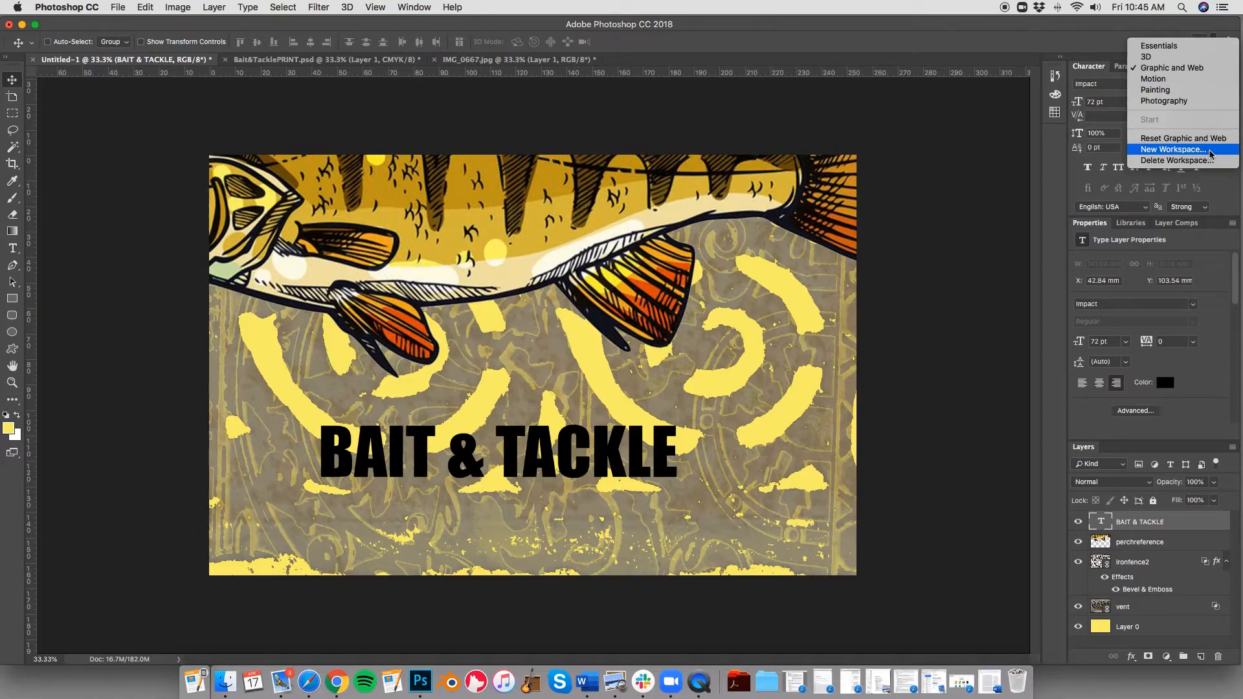
{"action": "left_click", "coordinate": [1002, 147]}
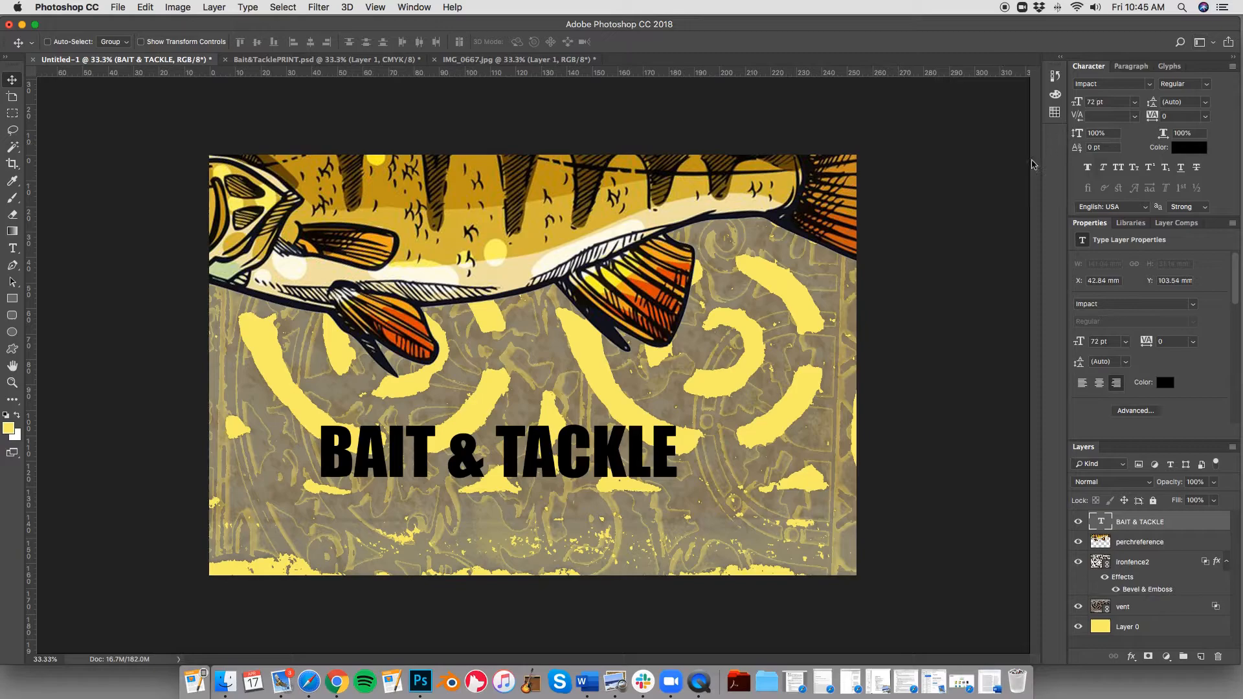
Set the vertical scale of the whole BAIT & TACKLE title text to 115%
{"action": "left_click", "coordinate": [12, 248]}
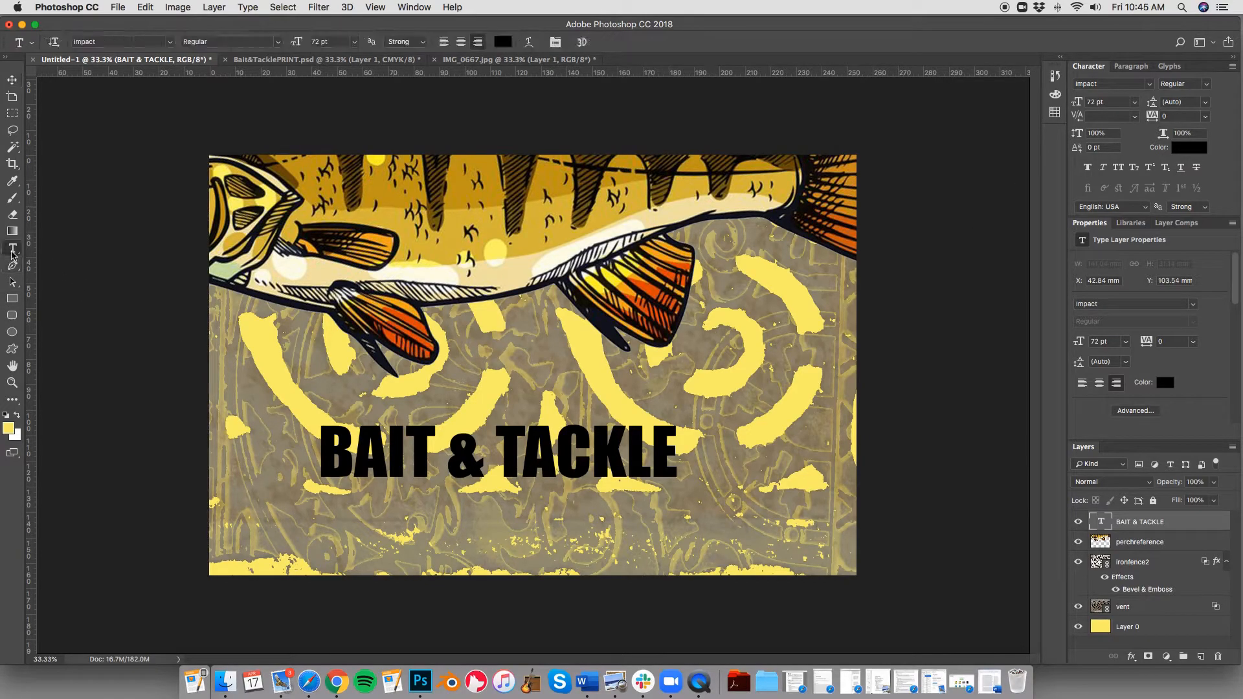
{"action": "left_click_drag", "start_coordinate": [679, 453], "coordinate": [317, 447]}
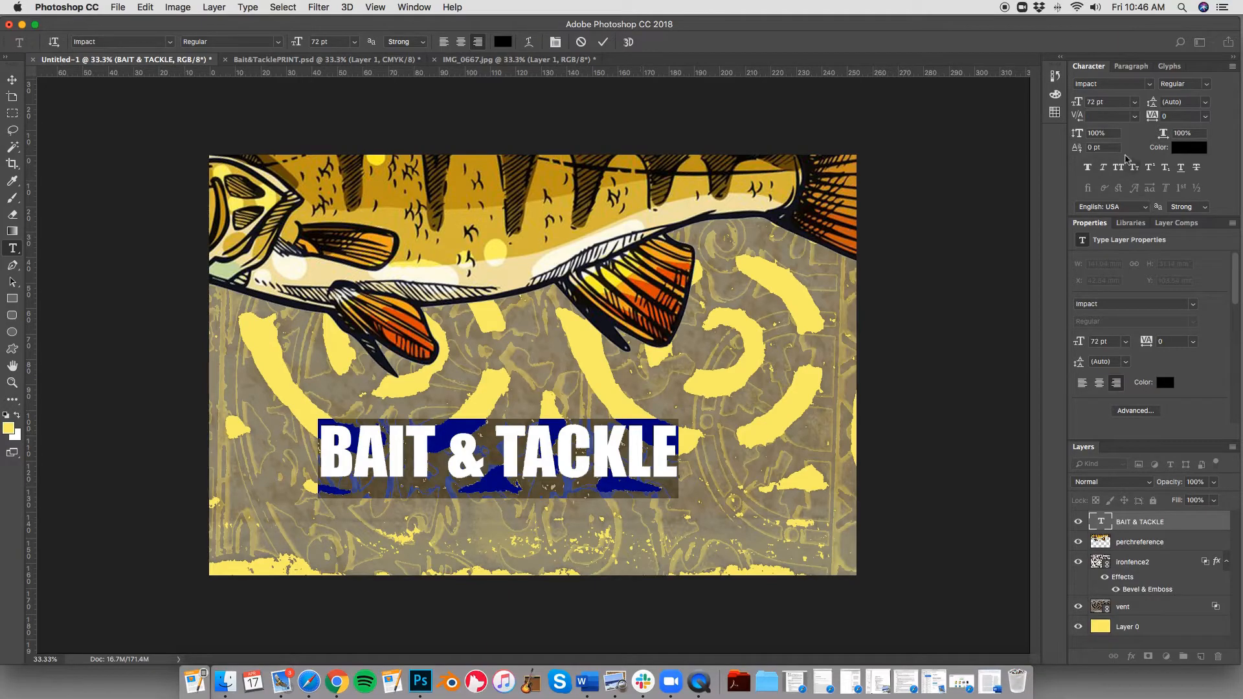
{"action": "left_click", "coordinate": [1108, 133]}
{"action": "type", "text": "105"}
{"action": "key", "text": "Return"}
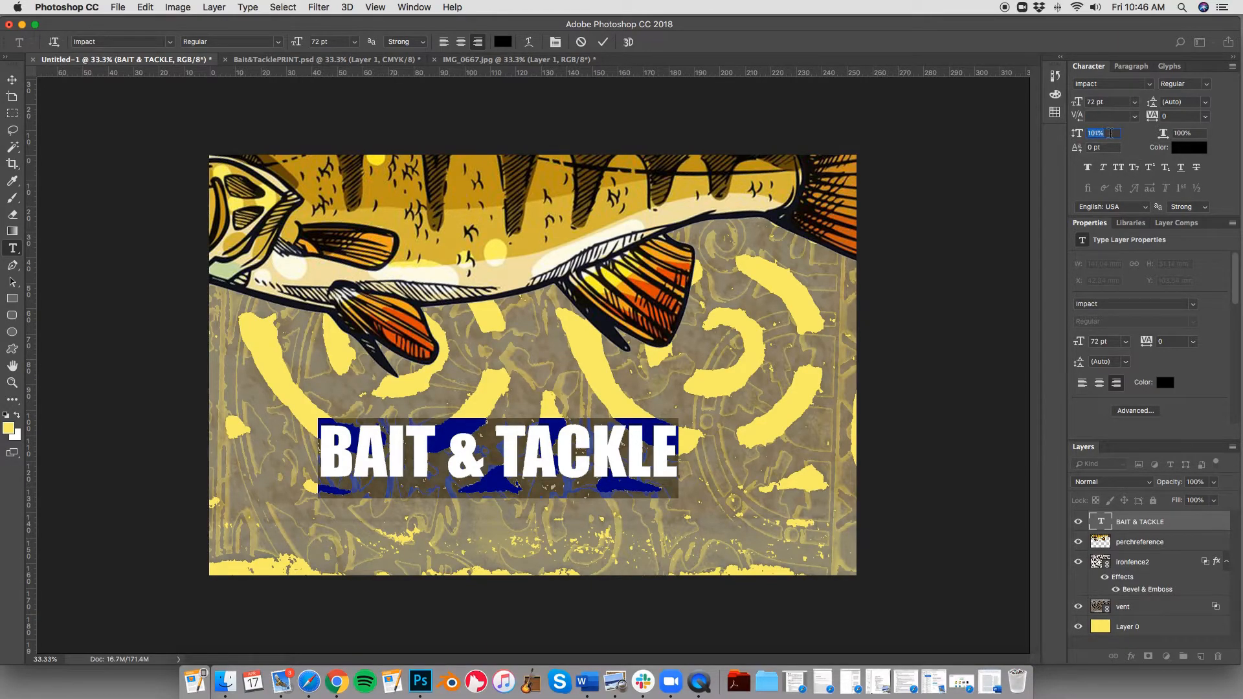
{"action": "key", "text": "Up"}
{"action": "key", "text": "Up"}
{"action": "key", "text": "Up"}
{"action": "key", "text": "Up"}
{"action": "key", "text": "Up"}
{"action": "key", "text": "Up"}
{"action": "key", "text": "Up"}
{"action": "key", "text": "Up"}
{"action": "key", "text": "Up"}
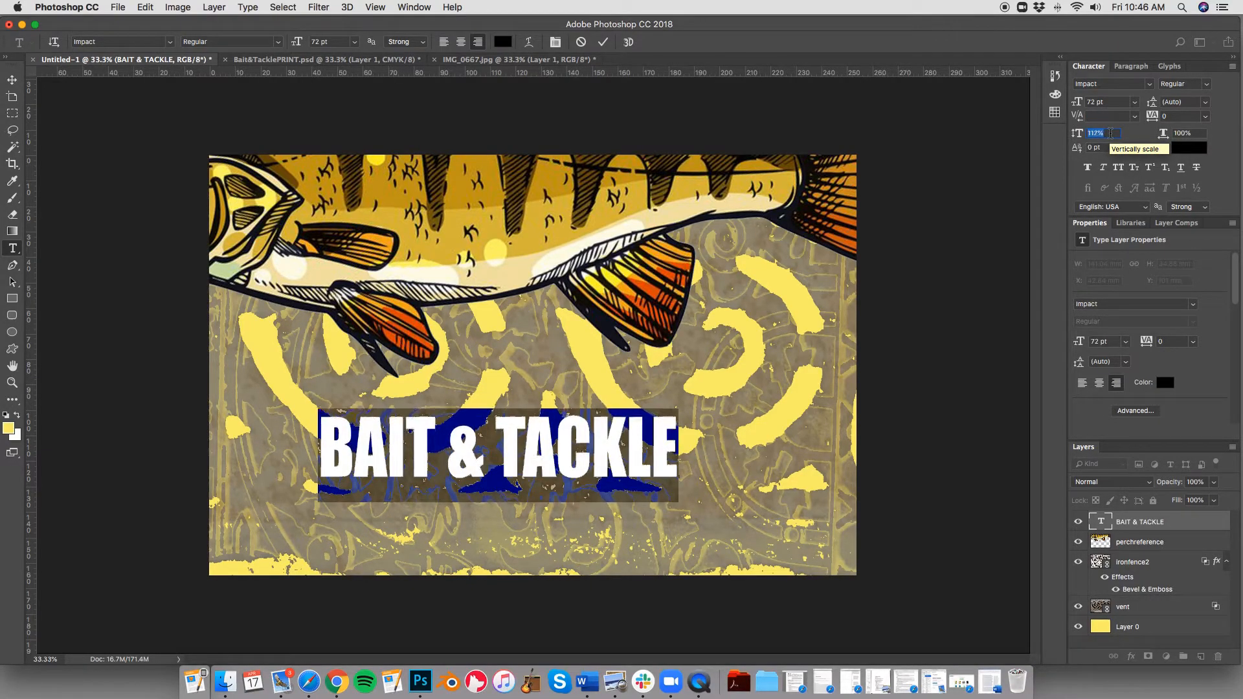
{"action": "key", "text": "Down"}
{"action": "key", "text": "Down"}
{"action": "key", "text": "Down"}
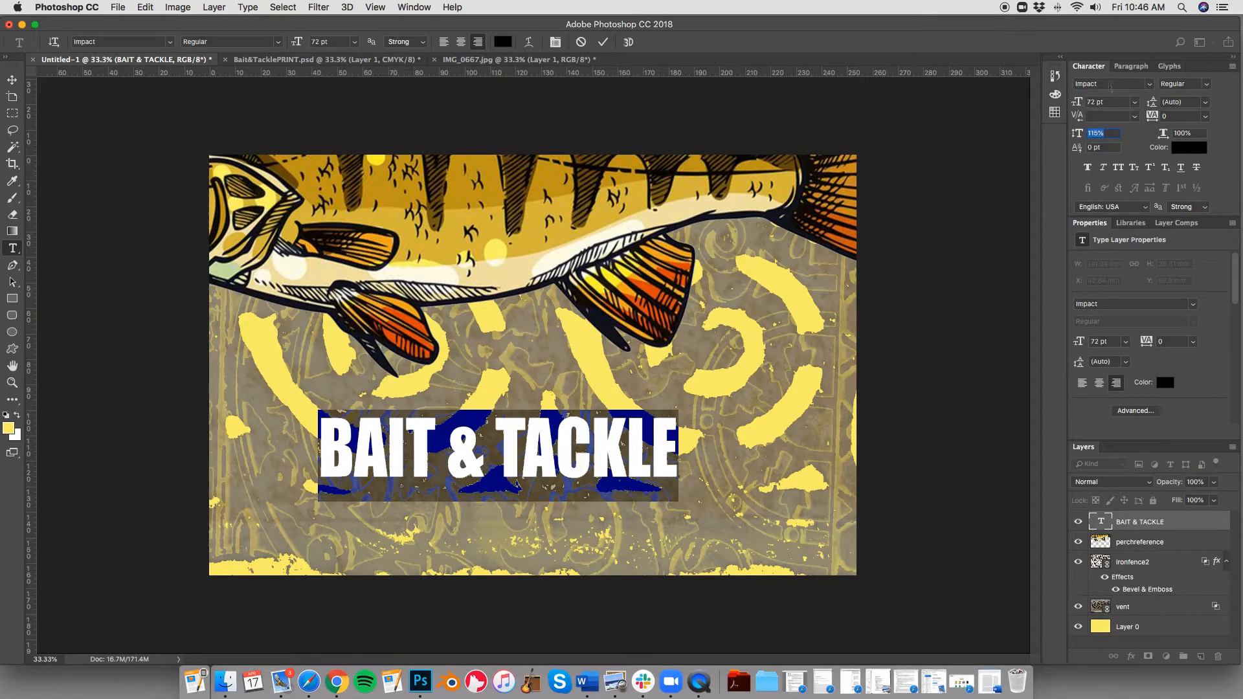
Break the title into two lines after the ampersand and select all of its text
{"action": "left_click", "coordinate": [1189, 101]}
{"action": "left_click", "coordinate": [489, 463]}
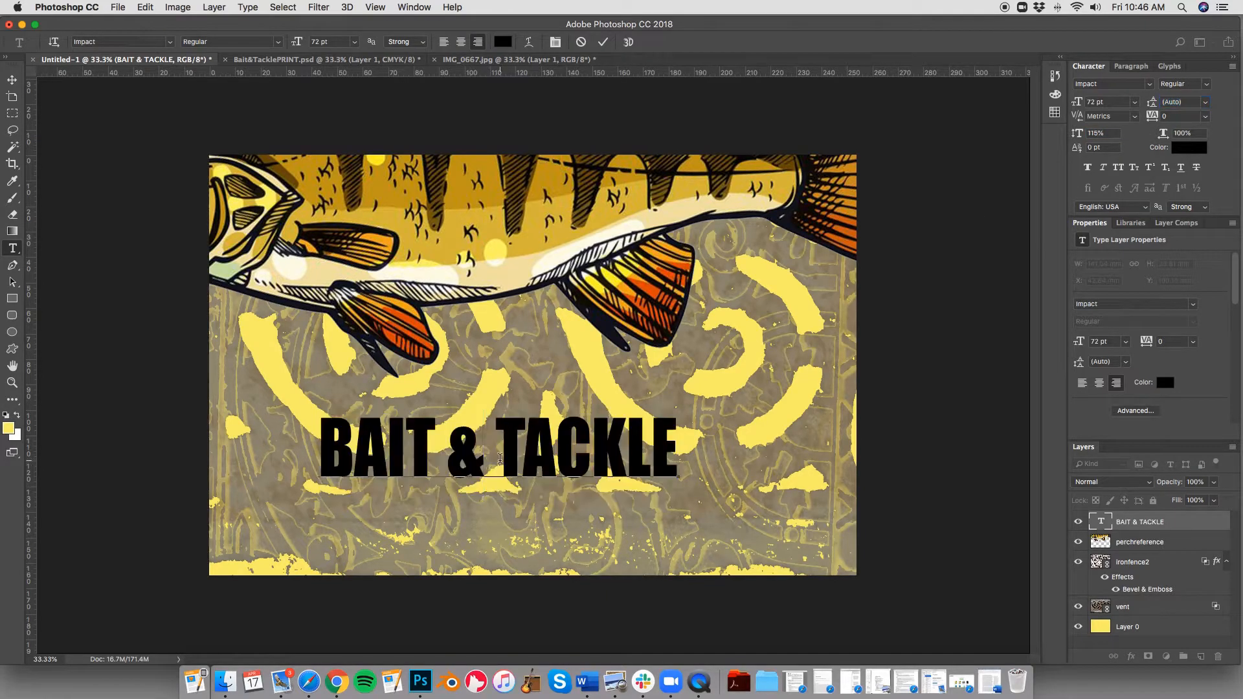
{"action": "key", "text": "Return"}
{"action": "key", "text": "super+a"}
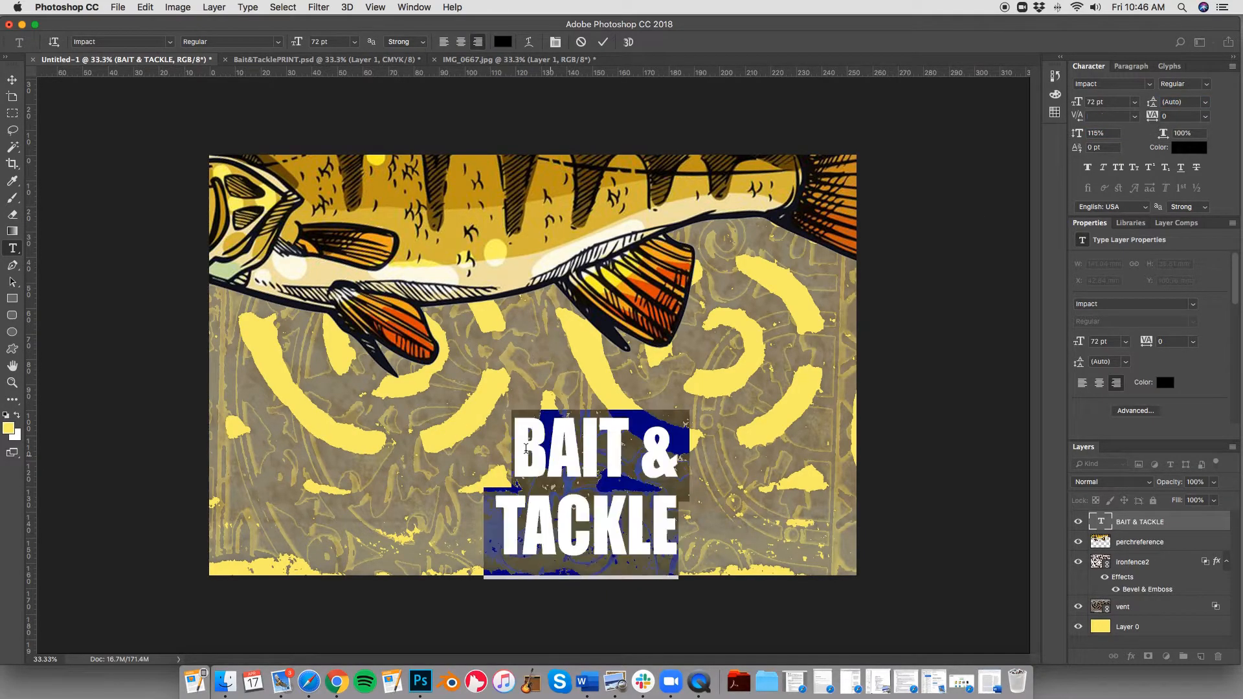
Try leading values of 30 pt and 72 pt on the two-line title, and finally set it to 1000 pt
{"action": "left_click", "coordinate": [1194, 101]}
{"action": "left_click", "coordinate": [1206, 102]}
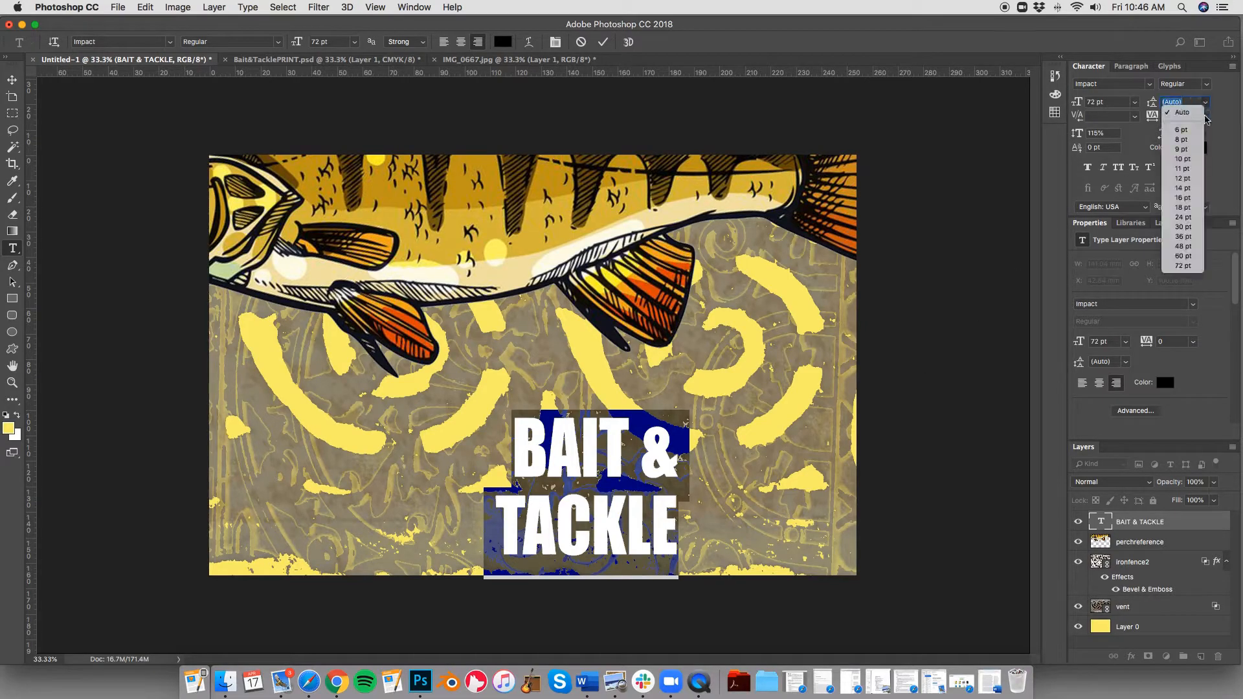
{"action": "left_click", "coordinate": [1196, 232]}
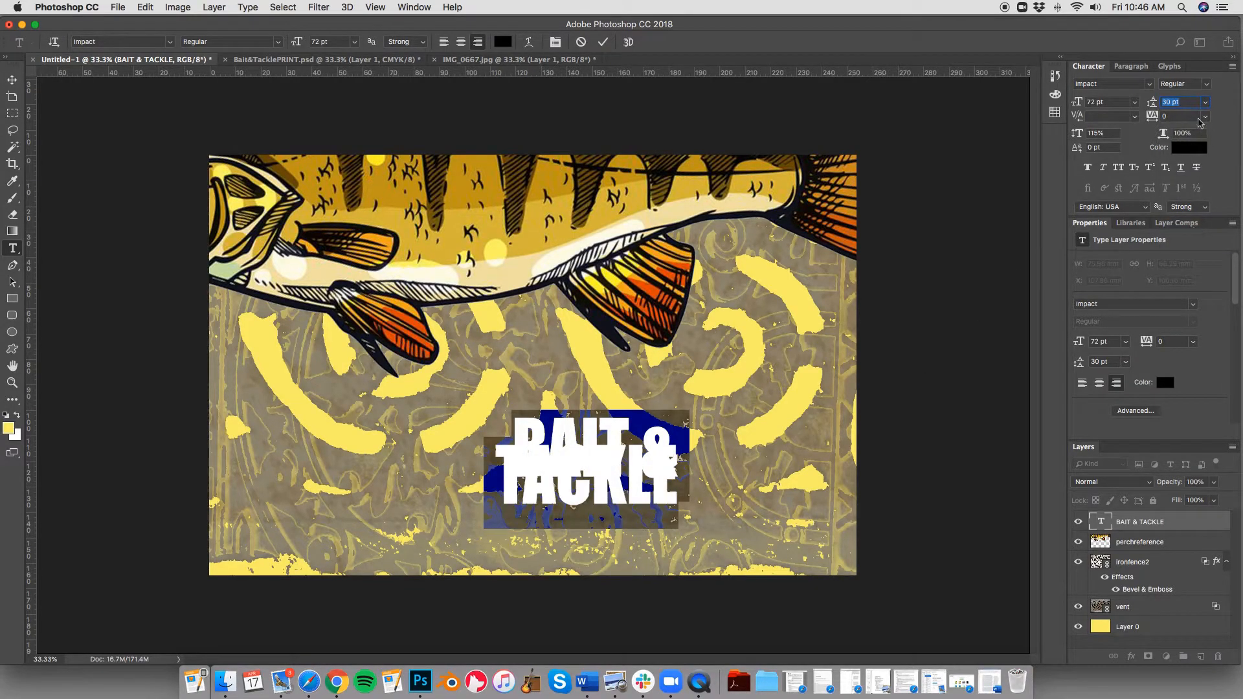
{"action": "left_click", "coordinate": [1206, 102]}
{"action": "left_click", "coordinate": [1185, 266]}
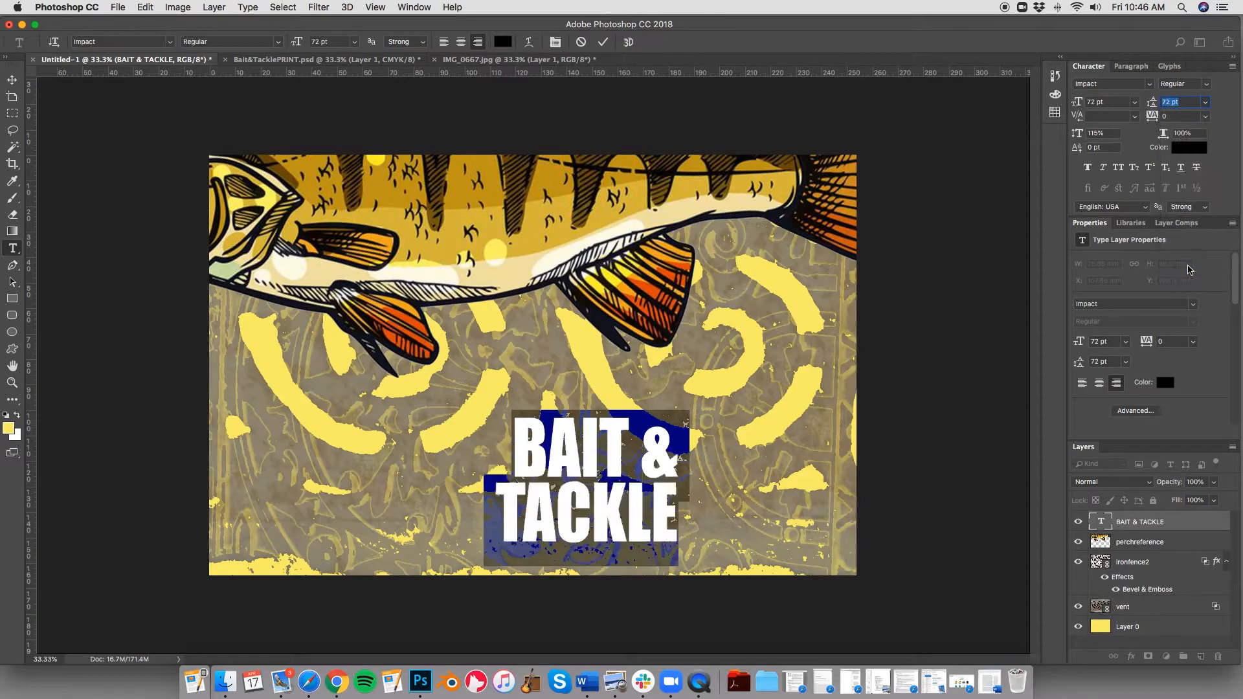
{"action": "type", "text": "1000"}
{"action": "key", "text": "Return"}
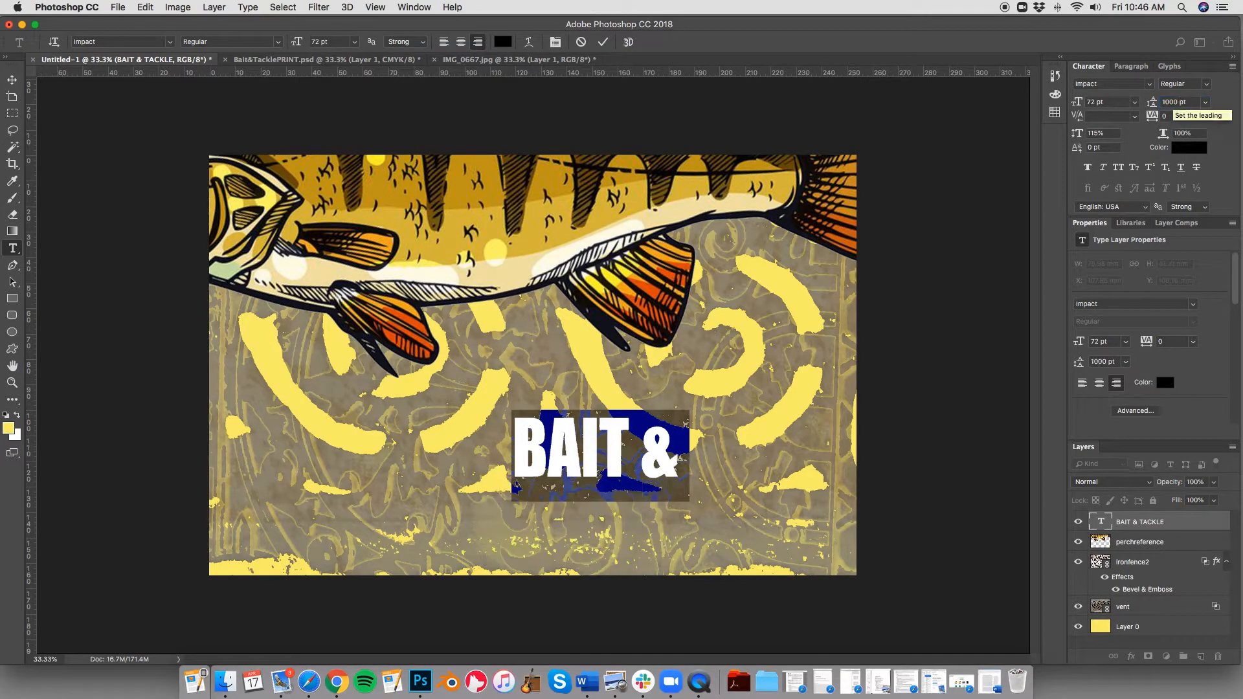
Move the title slightly down and left, and undo the move along with the line break, leading and vertical scale changes
{"action": "left_click", "coordinate": [12, 79]}
{"action": "left_click_drag", "start_coordinate": [591, 452], "coordinate": [553, 471]}
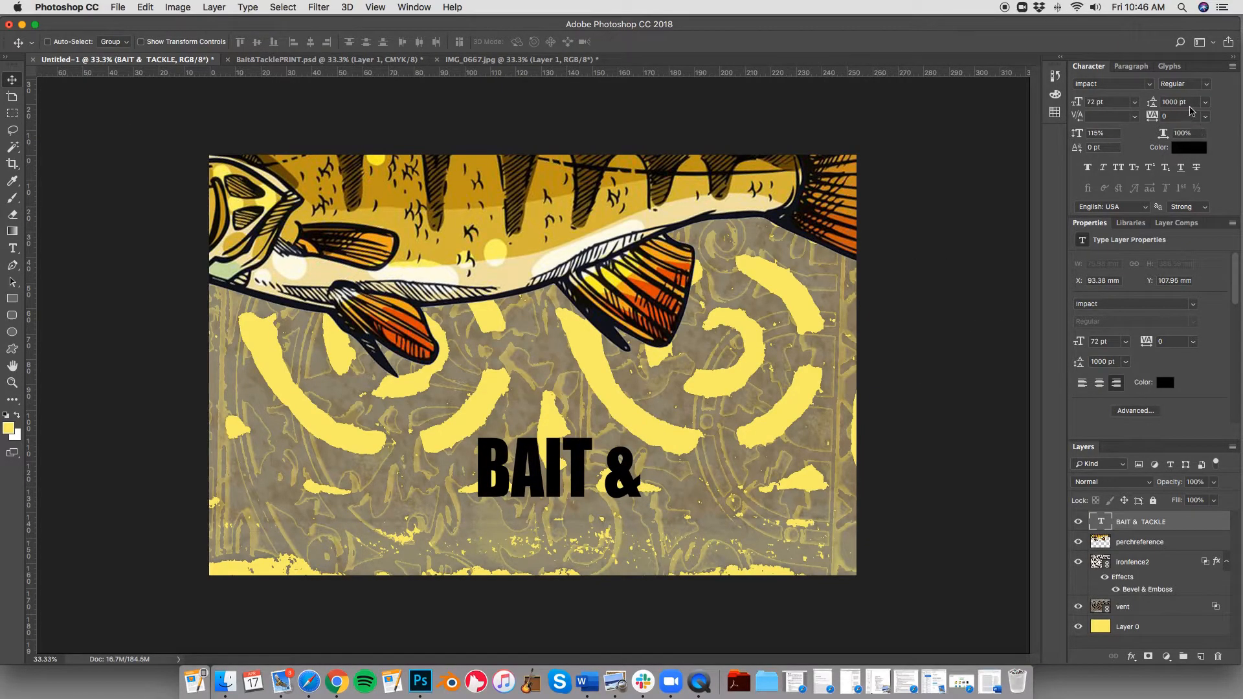
{"action": "key", "text": "super+z"}
{"action": "key", "text": "super+z"}
{"action": "key", "text": "super+z"}
{"action": "key", "text": "super+z"}
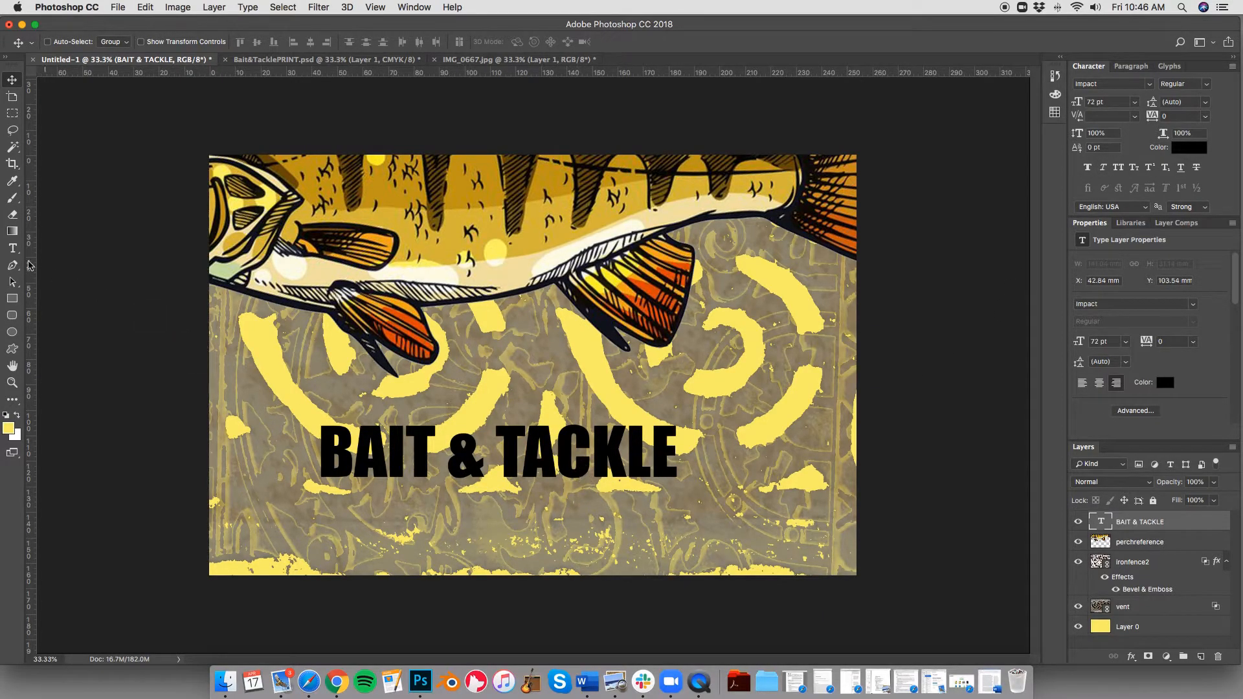
Apply faux italic to the whole title, try superscript, and use subscript instead
{"action": "left_click", "coordinate": [11, 249]}
{"action": "left_click", "coordinate": [424, 462]}
{"action": "key", "text": "super+a"}
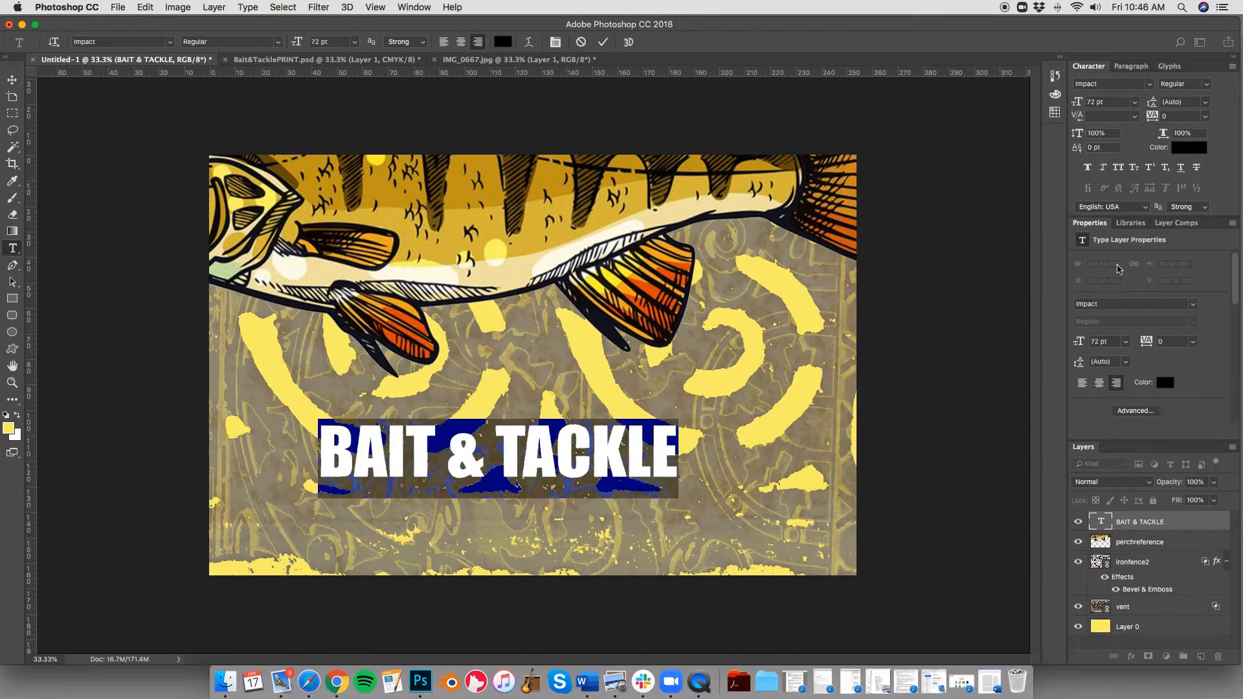
{"action": "left_click", "coordinate": [1103, 168]}
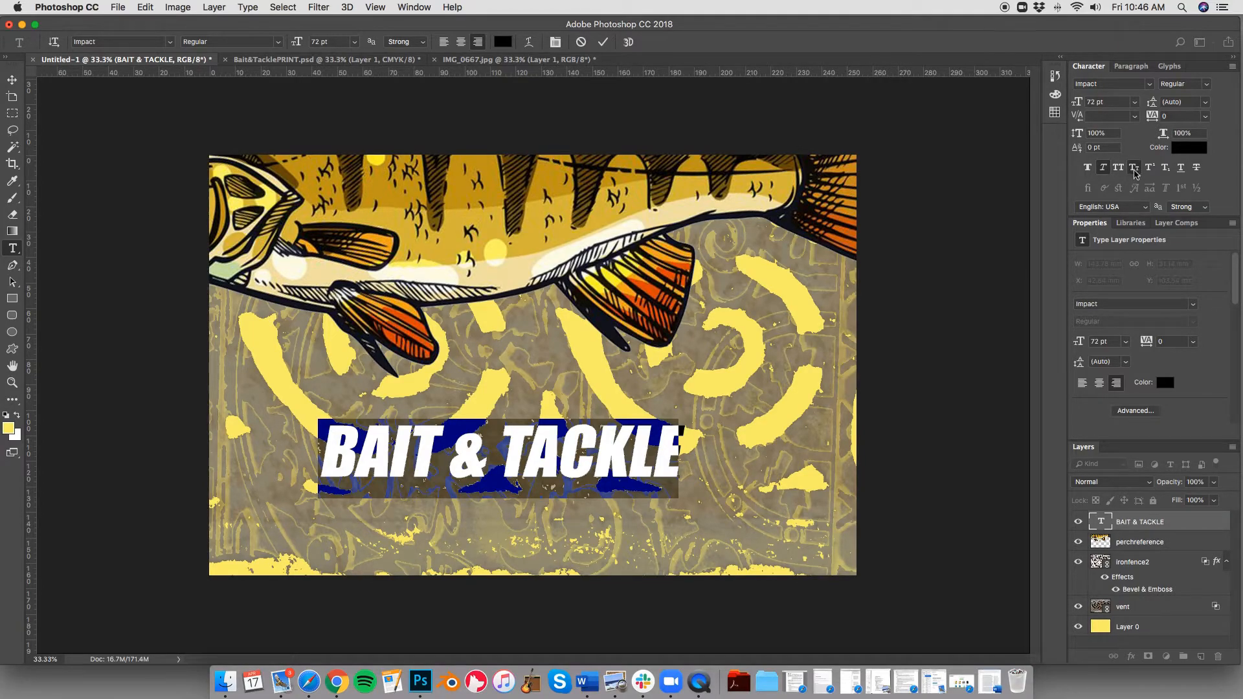
{"action": "left_click", "coordinate": [1151, 170]}
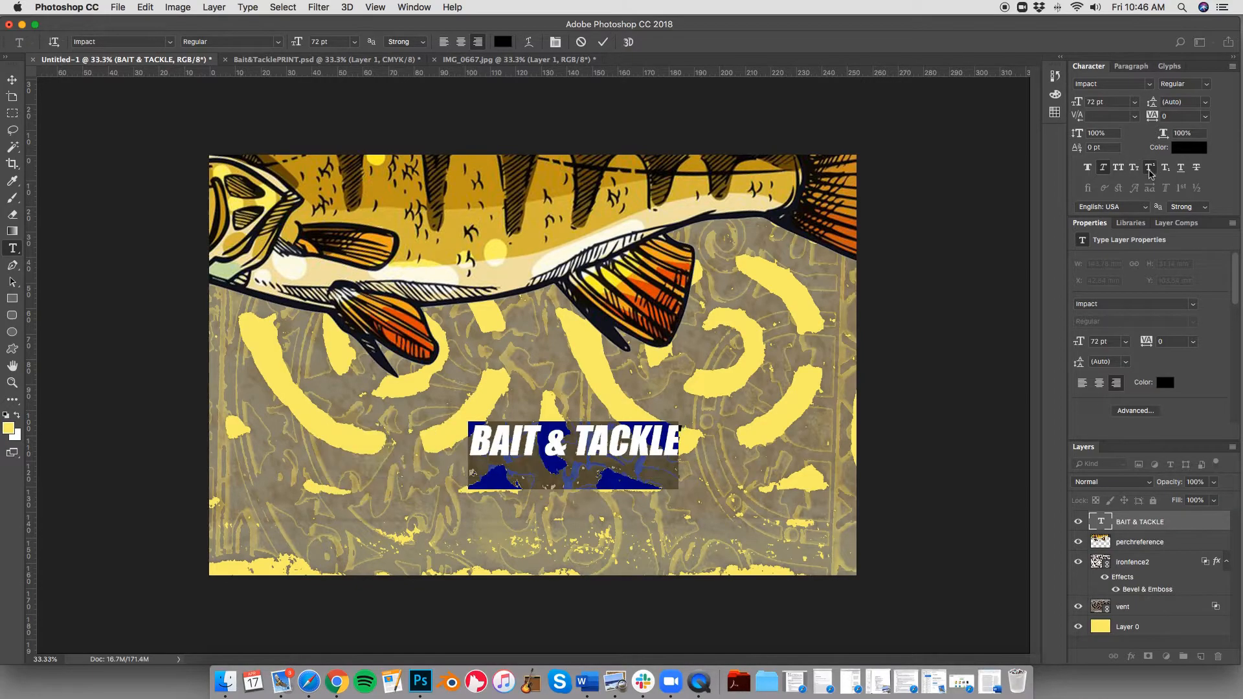
{"action": "left_click", "coordinate": [1150, 169]}
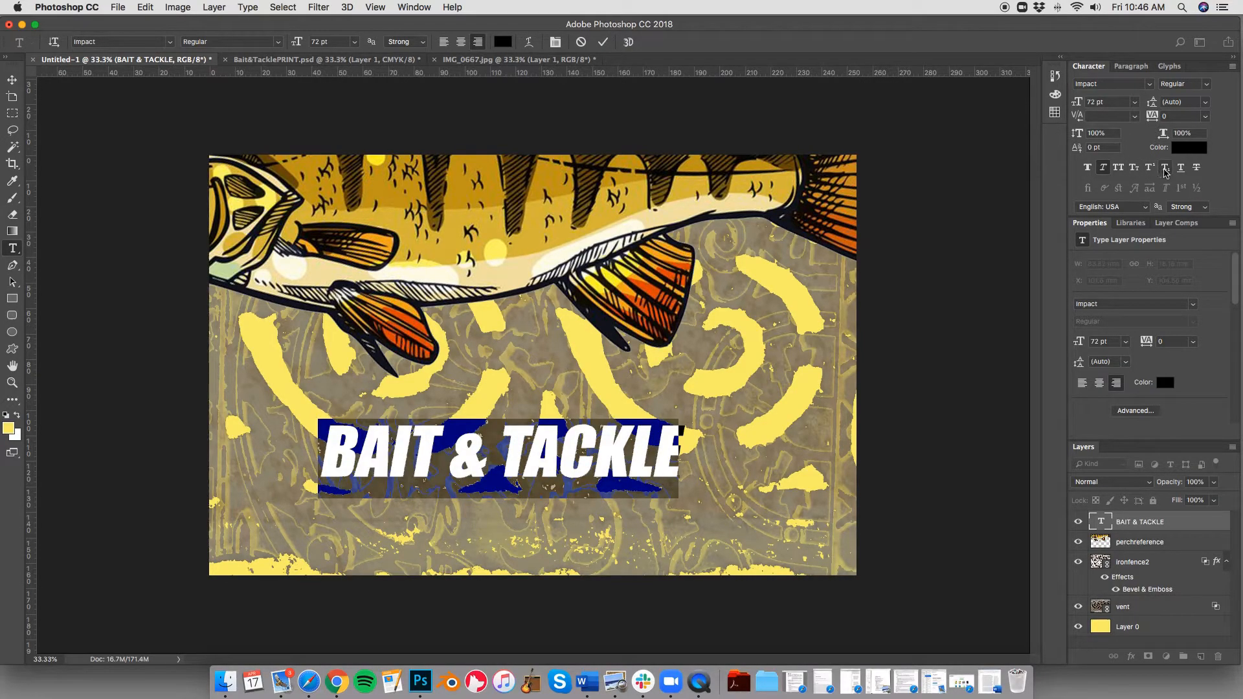
{"action": "left_click", "coordinate": [1166, 169]}
{"action": "left_click", "coordinate": [1183, 170]}
{"action": "left_click", "coordinate": [1182, 170]}
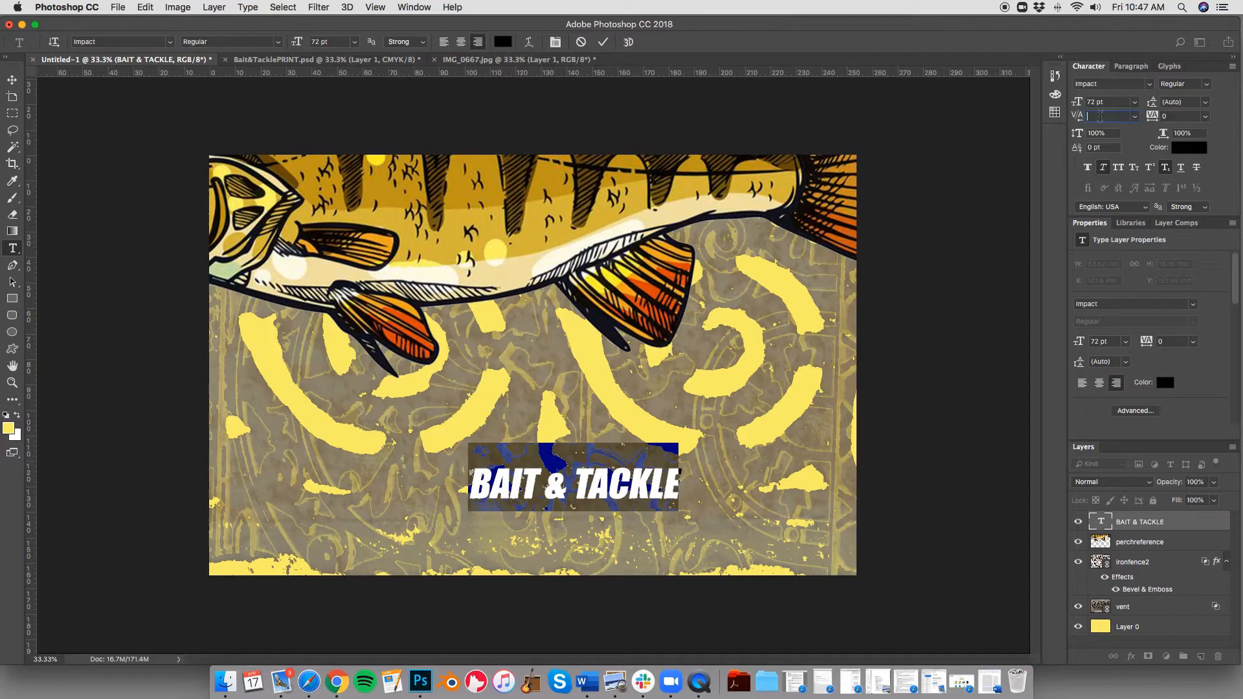
Set the title's kerning to Optical and turn off its faux italic
{"action": "left_click", "coordinate": [1132, 119]}
{"action": "left_click", "coordinate": [1123, 137]}
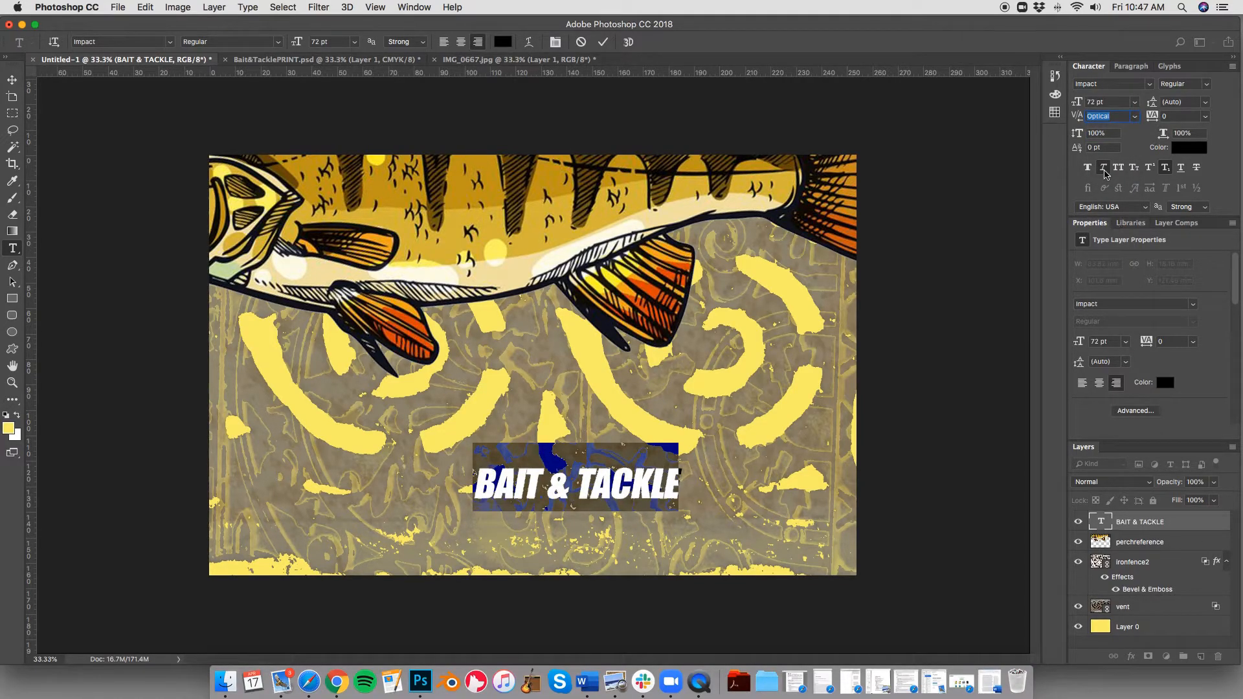
{"action": "left_click", "coordinate": [1103, 168]}
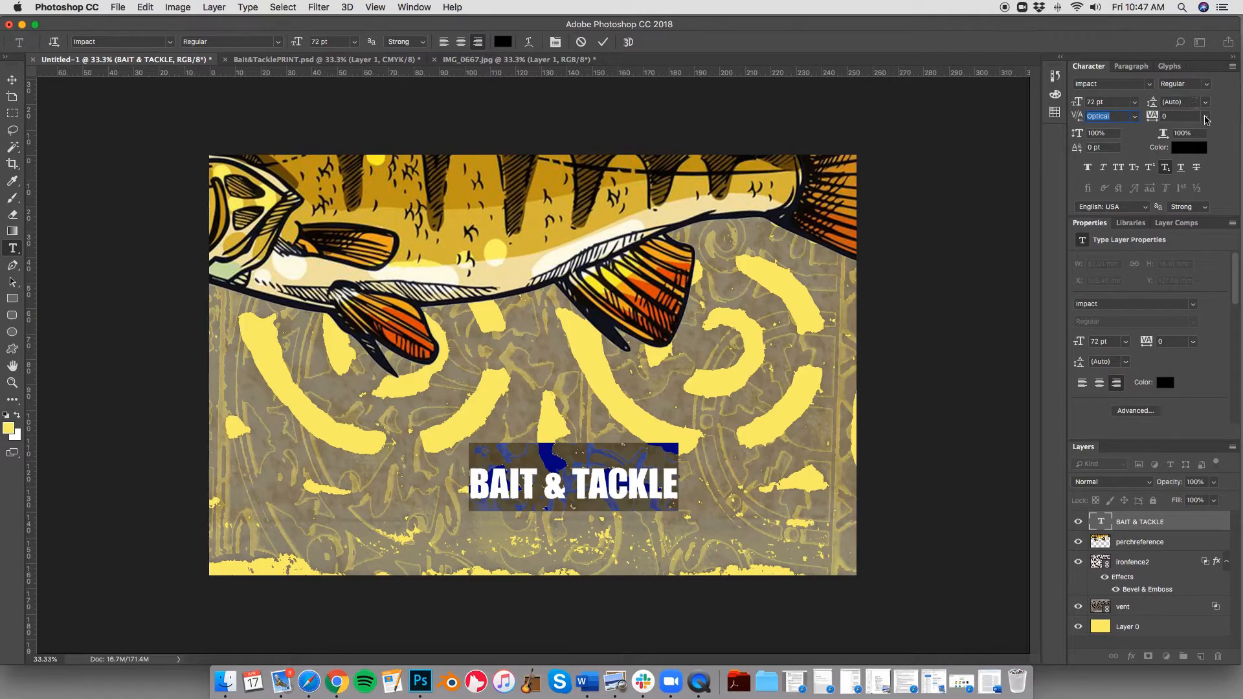
Set the title's tracking to 200, commit the text, and undo the character formatting
{"action": "left_click", "coordinate": [1206, 117]}
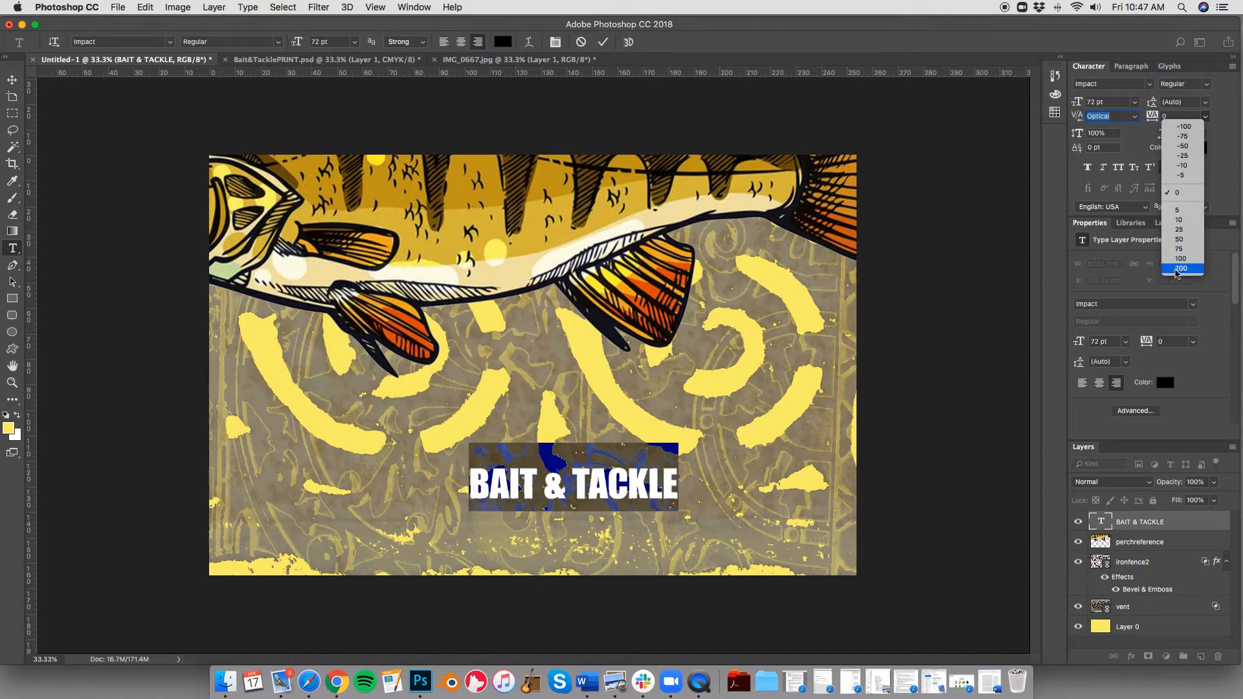
{"action": "left_click", "coordinate": [1177, 268]}
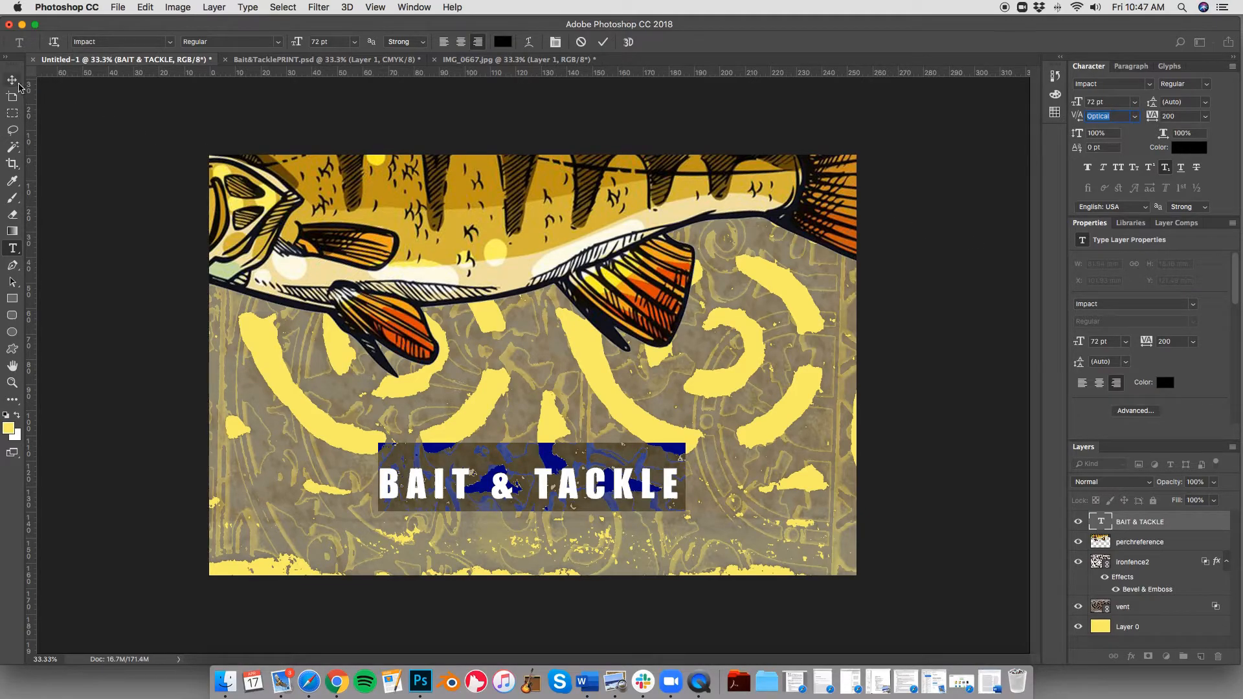
{"action": "left_click", "coordinate": [12, 80]}
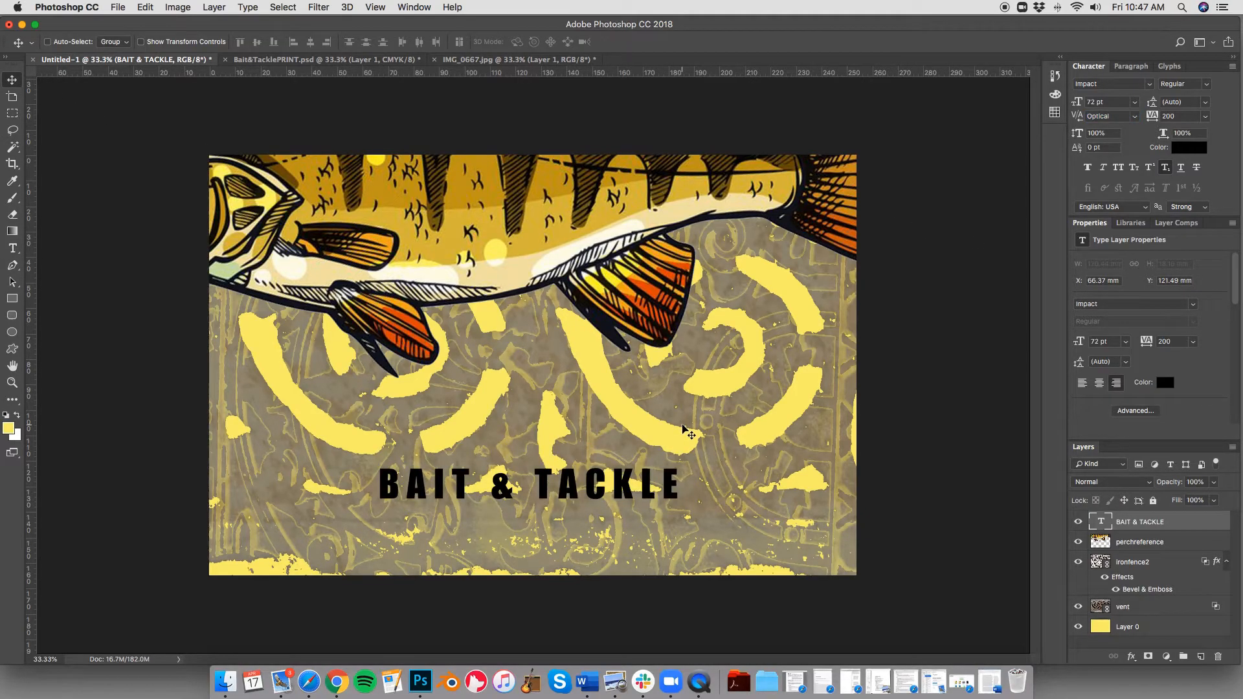
{"action": "key", "text": "alt+super+z"}
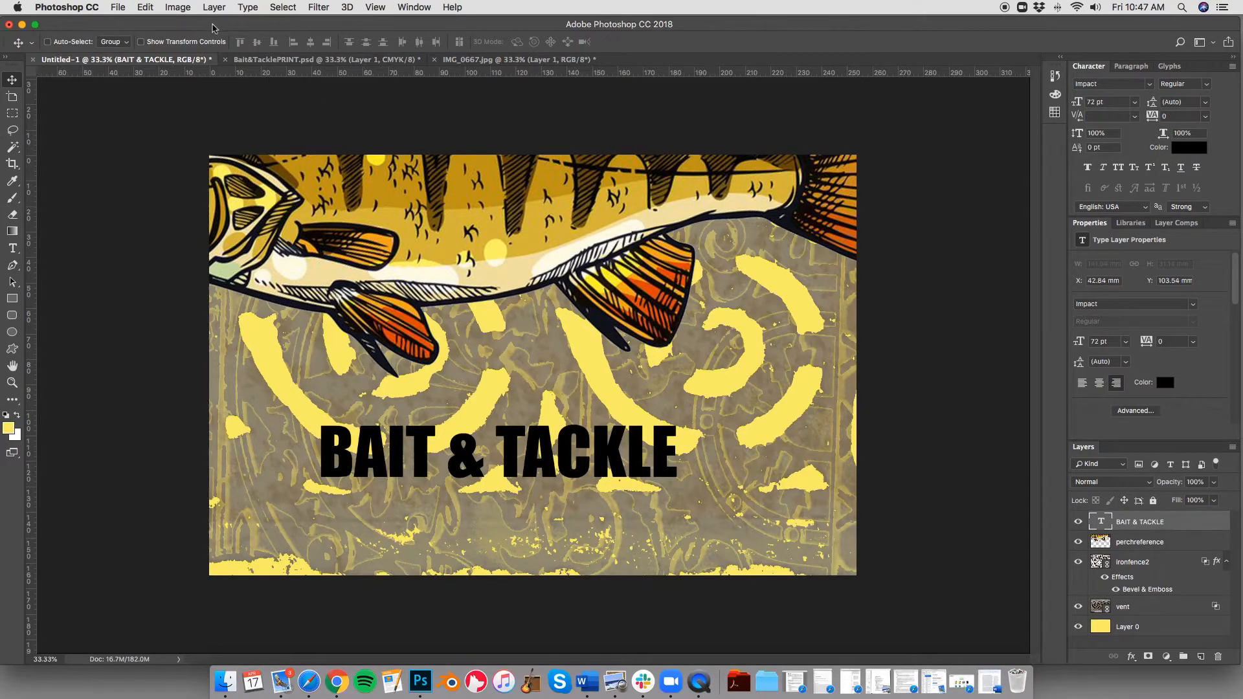
Rasterize the BAIT & TACKLE type layer
{"action": "left_click", "coordinate": [213, 7]}
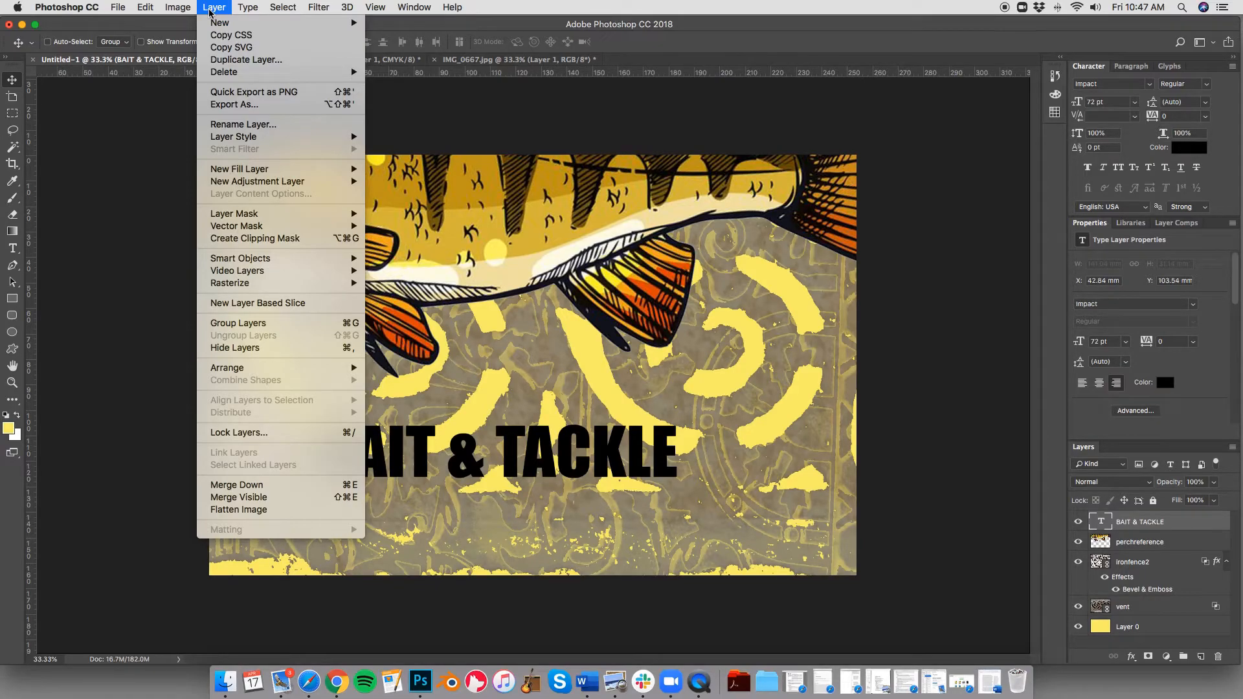
{"action": "mouse_move", "coordinate": [248, 7]}
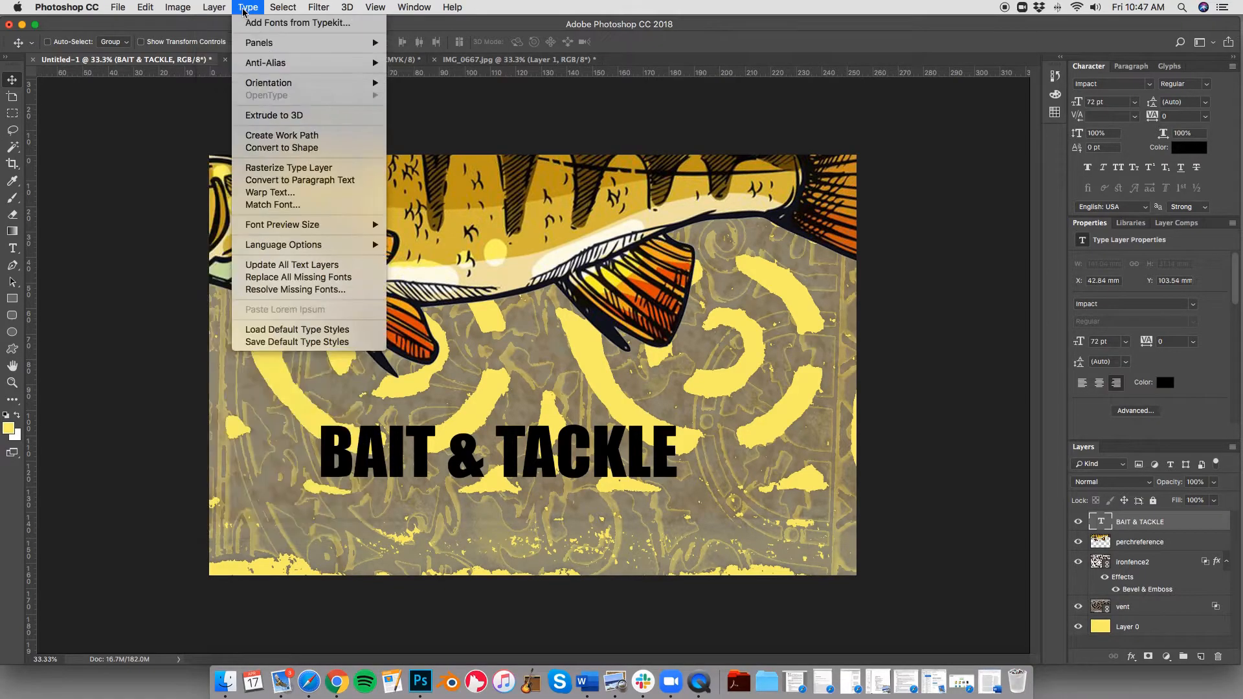
{"action": "left_click", "coordinate": [283, 169]}
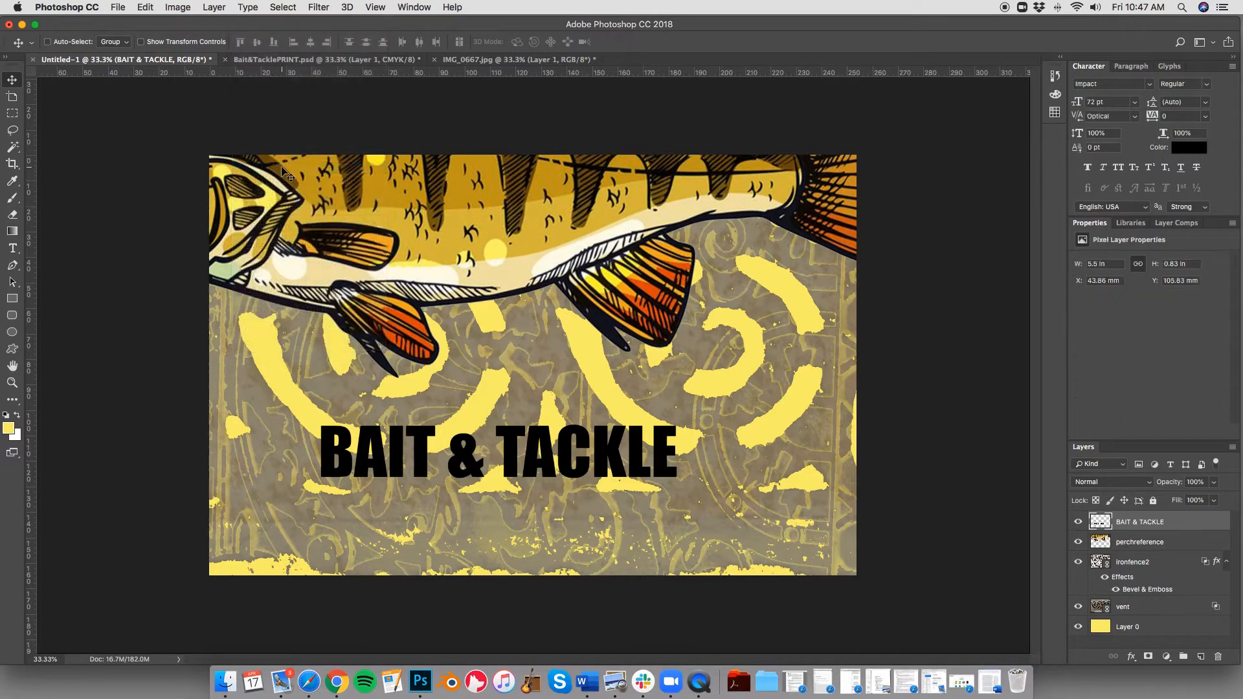
Free-transform the rasterized title, enlarging it proportionally to about 490% while repositioning it over the canvas
{"action": "key", "text": "super+t"}
{"action": "left_click_drag", "start_coordinate": [577, 447], "coordinate": [392, 363]}
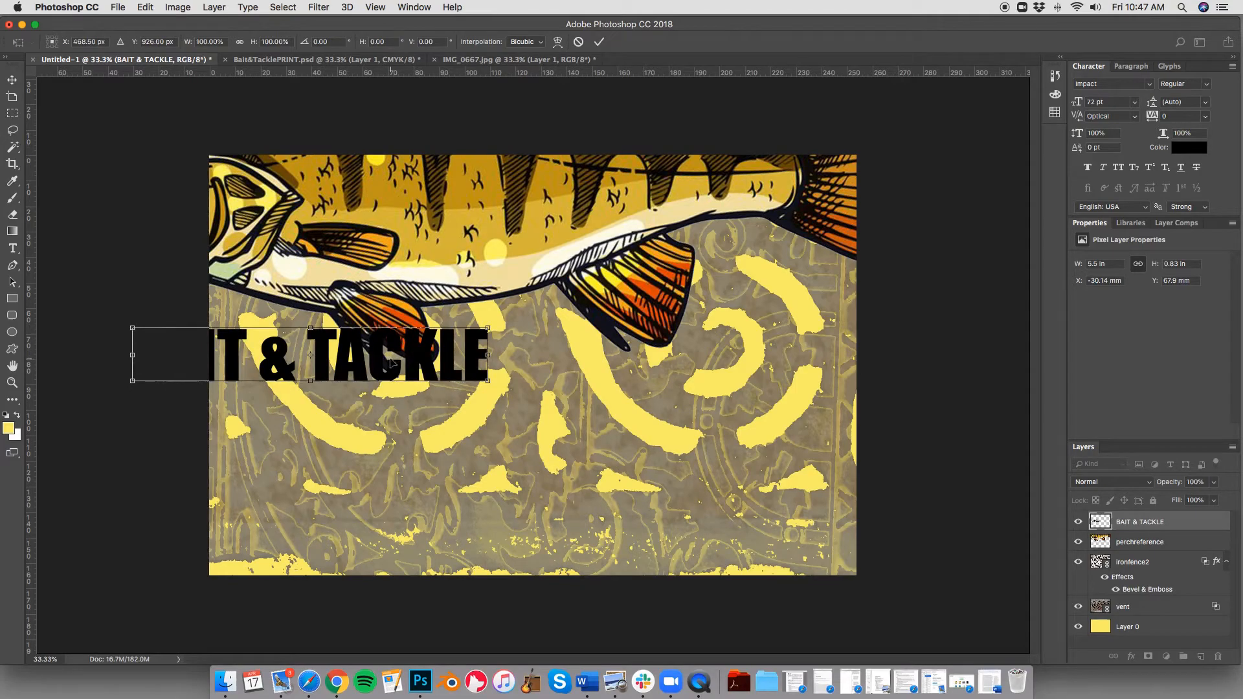
{"action": "left_click_drag", "start_coordinate": [488, 382], "coordinate": [939, 641]}
{"action": "left_click_drag", "start_coordinate": [612, 382], "coordinate": [447, 229]}
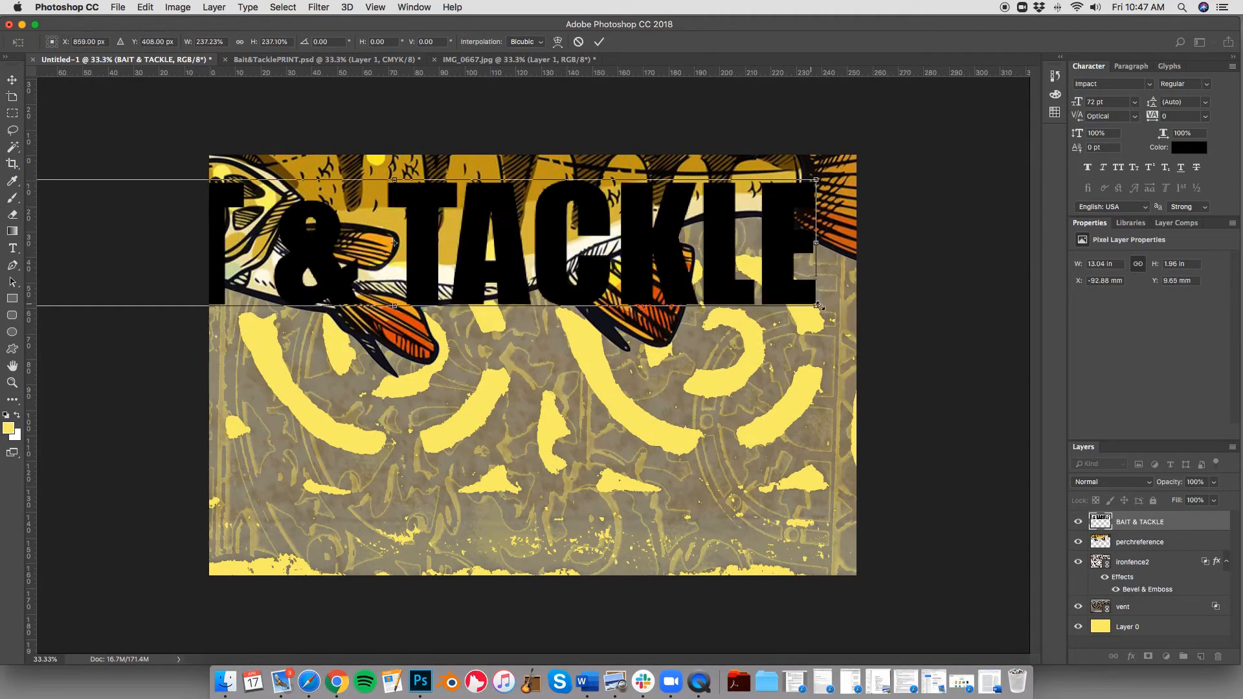
{"action": "left_click_drag", "start_coordinate": [817, 307], "coordinate": [1176, 627]}
{"action": "left_click_drag", "start_coordinate": [734, 306], "coordinate": [286, 203]}
{"action": "left_click_drag", "start_coordinate": [836, 274], "coordinate": [1238, 504]}
{"action": "left_click_drag", "start_coordinate": [628, 221], "coordinate": [858, 460]}
{"action": "left_click_drag", "start_coordinate": [796, 408], "coordinate": [272, 171]}
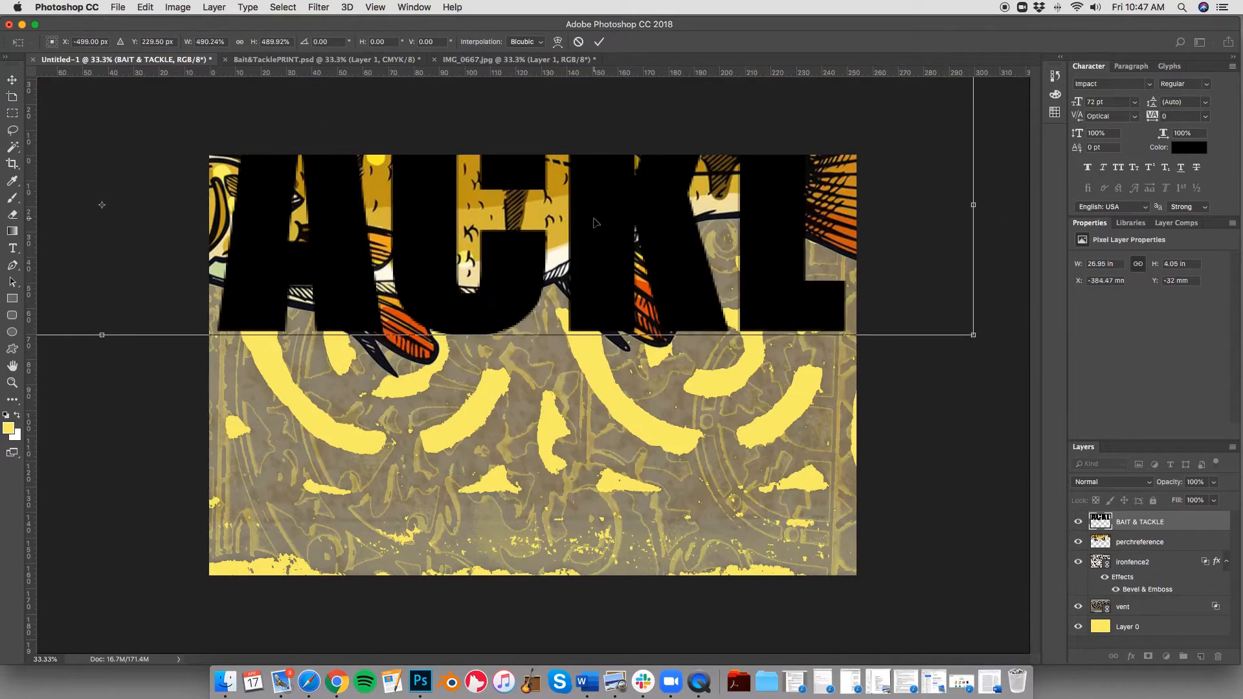
Enlarge the title further to about 650%, place its T & T portion across the canvas's lower edge, and commit the transform
{"action": "left_click_drag", "start_coordinate": [596, 223], "coordinate": [427, 288]}
{"action": "left_click_drag", "start_coordinate": [910, 343], "coordinate": [1238, 631]}
{"action": "left_click_drag", "start_coordinate": [543, 318], "coordinate": [132, 238]}
{"action": "left_click_drag", "start_coordinate": [672, 276], "coordinate": [571, 284]}
{"action": "left_click_drag", "start_coordinate": [768, 322], "coordinate": [963, 348]}
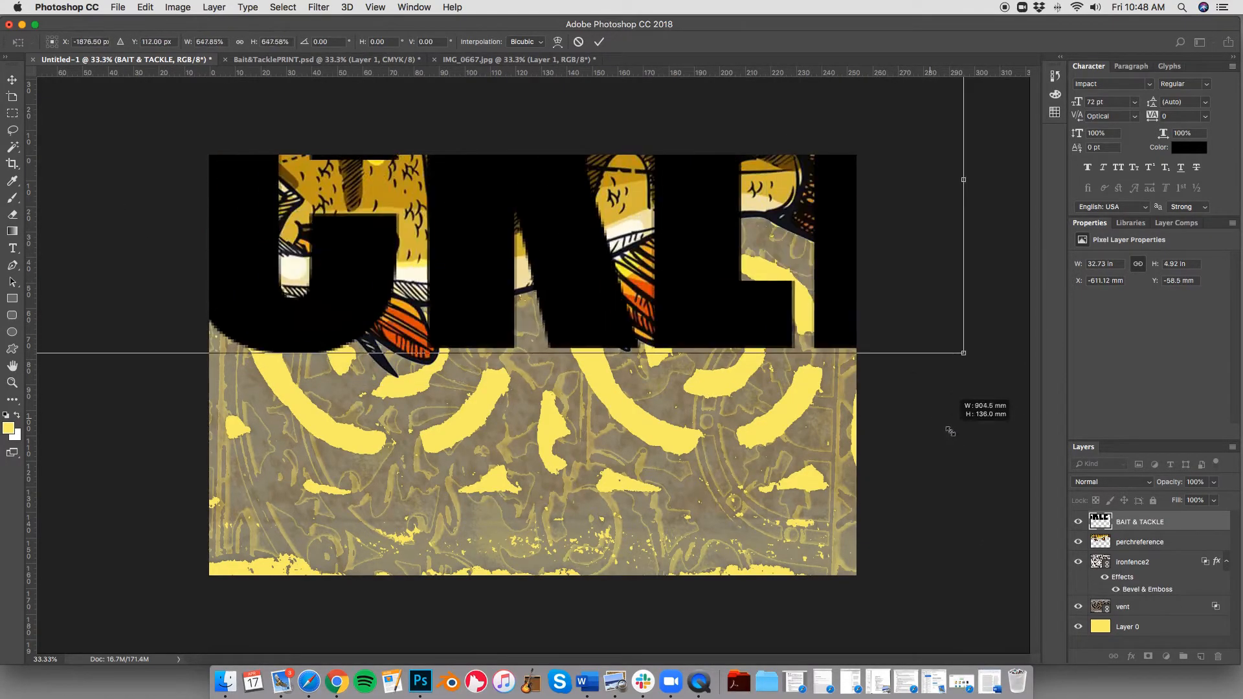
{"action": "left_click_drag", "start_coordinate": [560, 202], "coordinate": [1210, 502]}
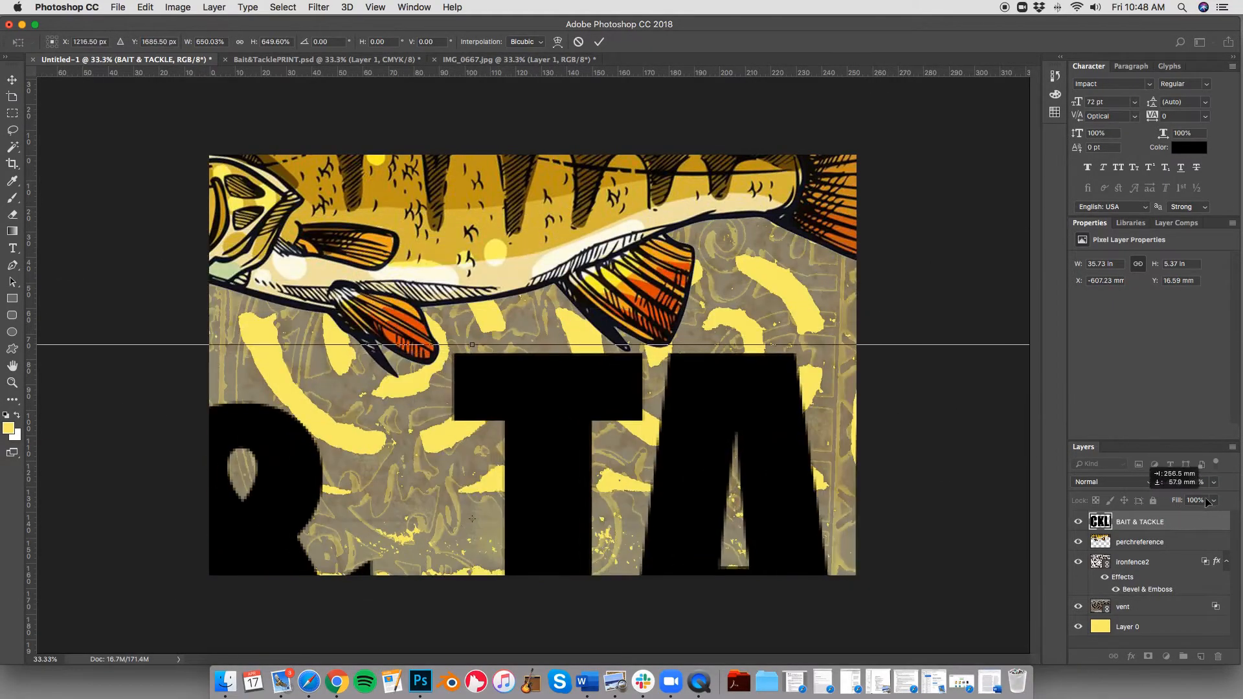
{"action": "left_click_drag", "start_coordinate": [593, 453], "coordinate": [815, 511]}
{"action": "key", "text": "Return"}
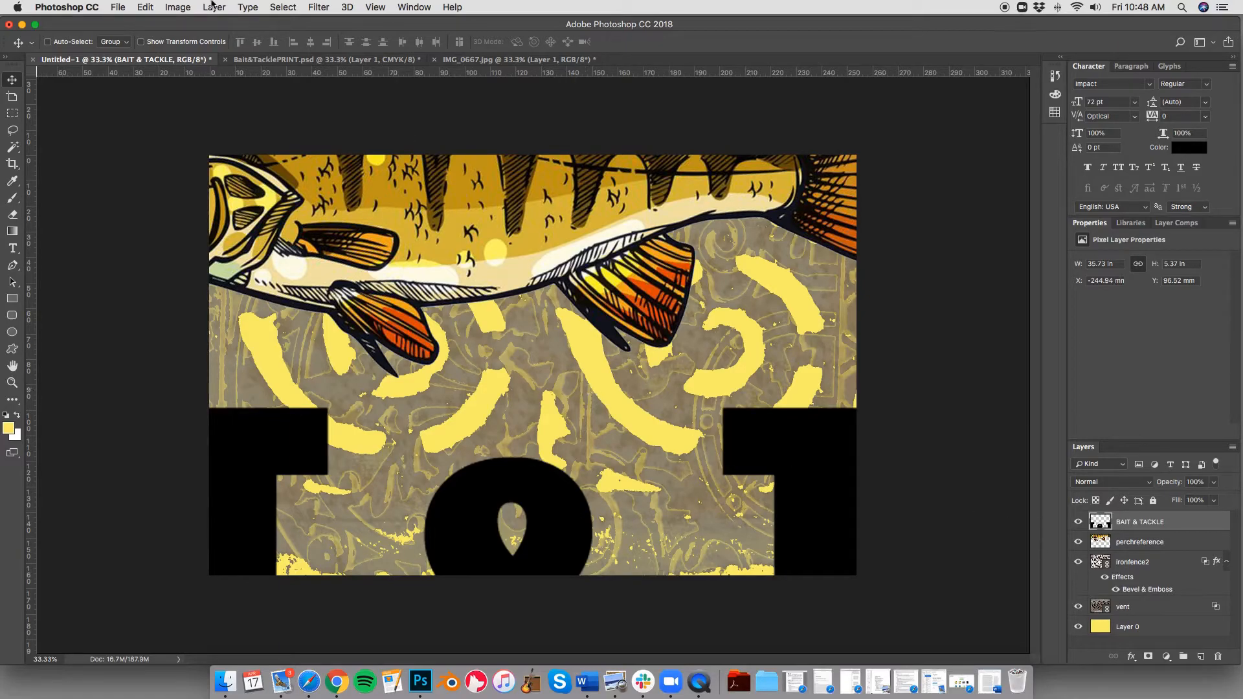
Compare the lettering's placement with Bait&TacklePRINT.psd and shift the title in Untitled-1 about 7 mm right and 1 mm down
{"action": "left_click", "coordinate": [289, 59]}
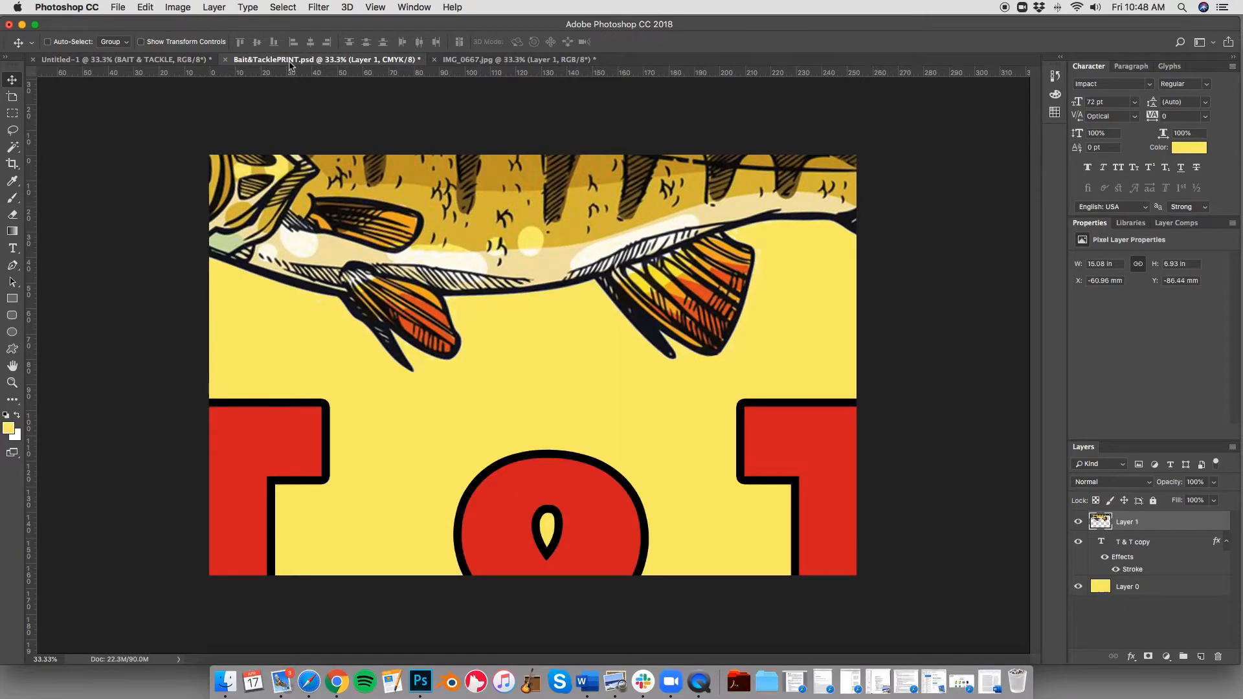
{"action": "left_click", "coordinate": [139, 61]}
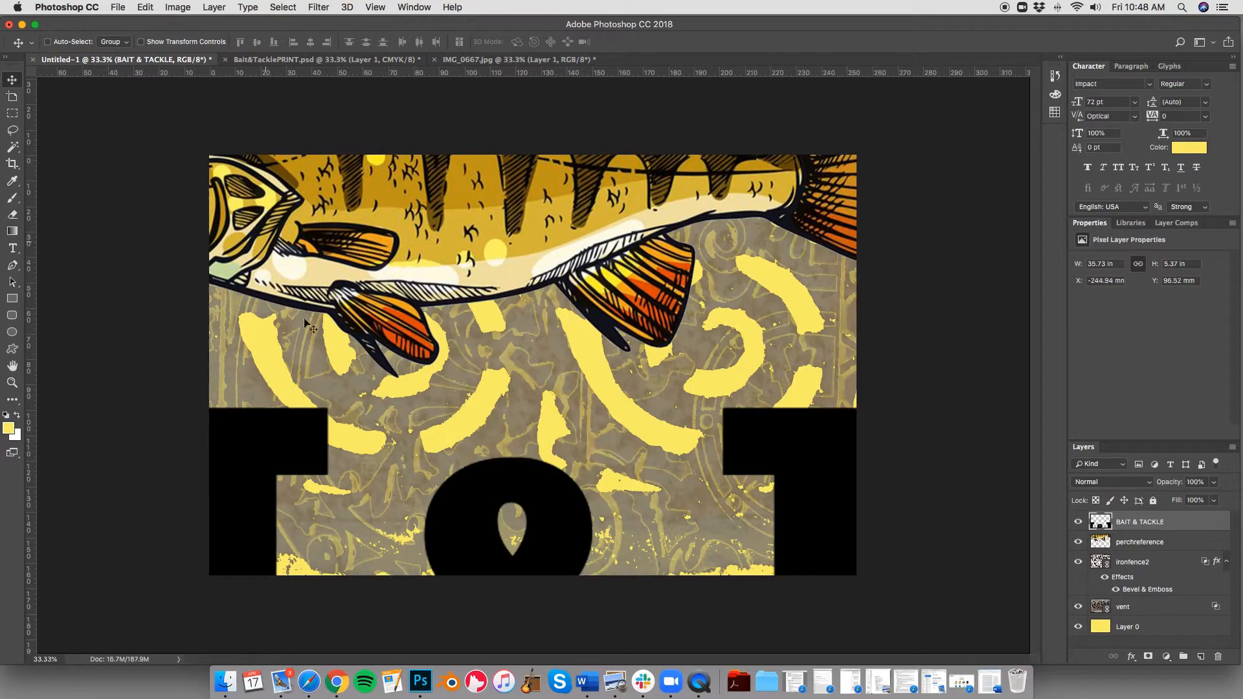
{"action": "left_click_drag", "start_coordinate": [293, 450], "coordinate": [310, 452]}
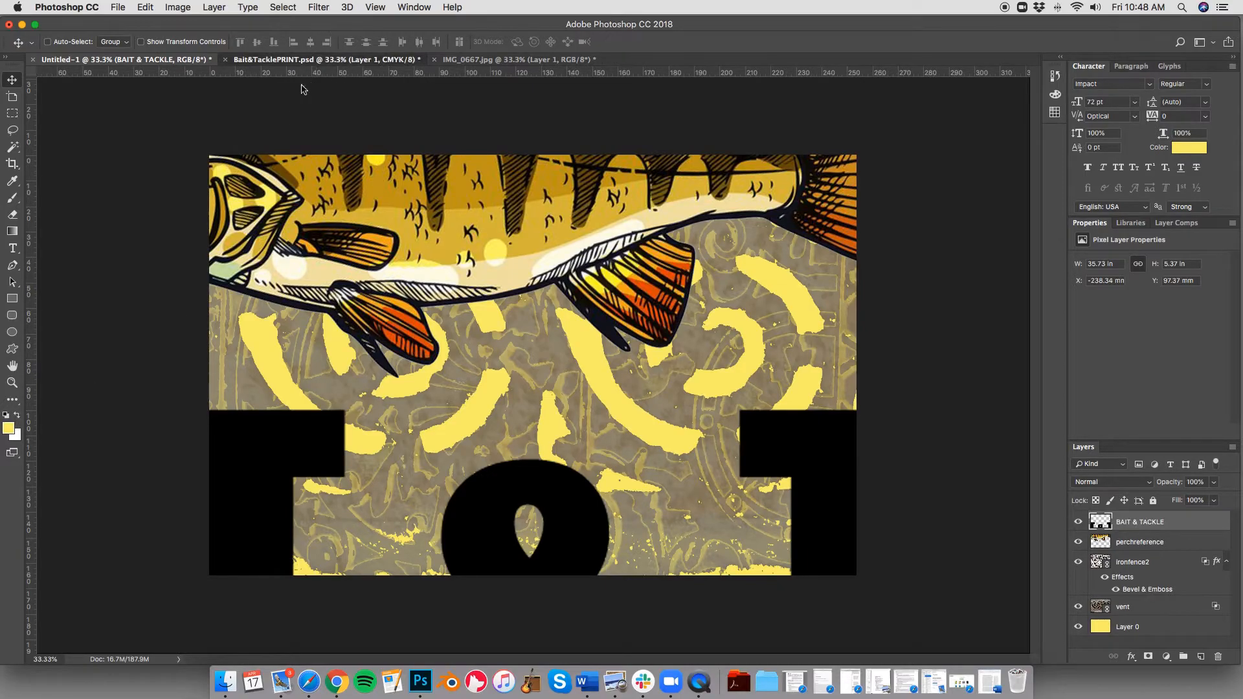
Set the foreground color to the red sampled from the lettering in Bait&TacklePRINT.psd
{"action": "left_click", "coordinate": [311, 60]}
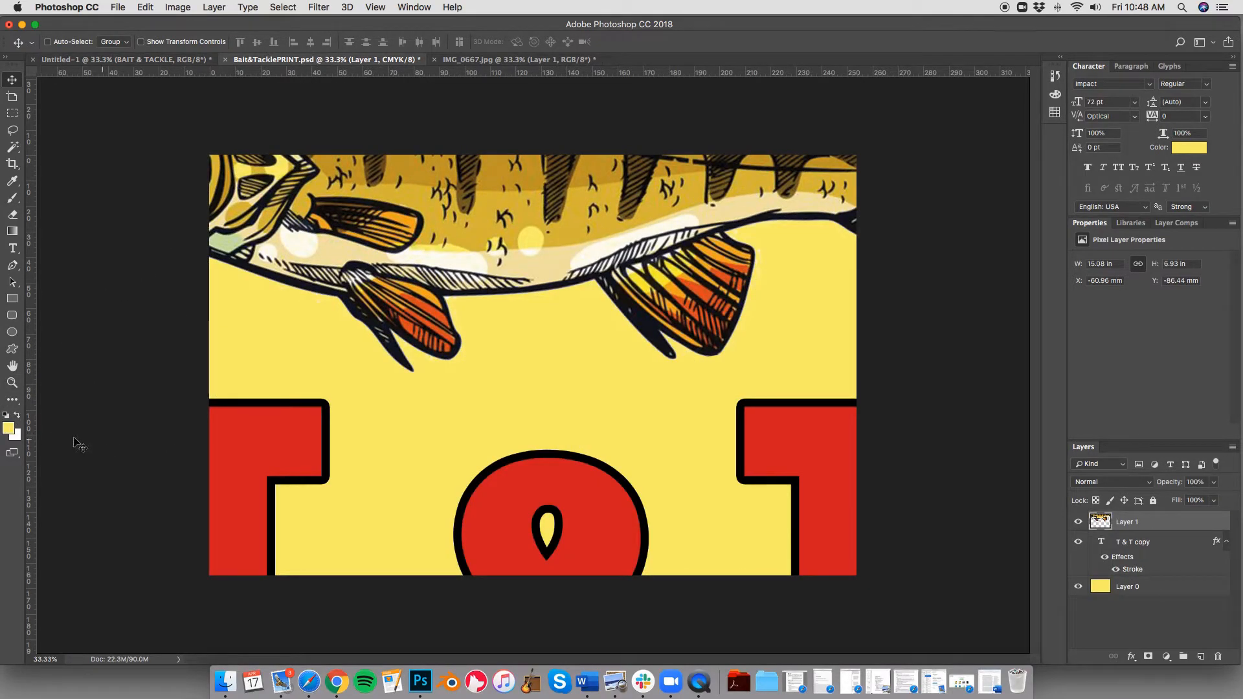
{"action": "left_click", "coordinate": [9, 428]}
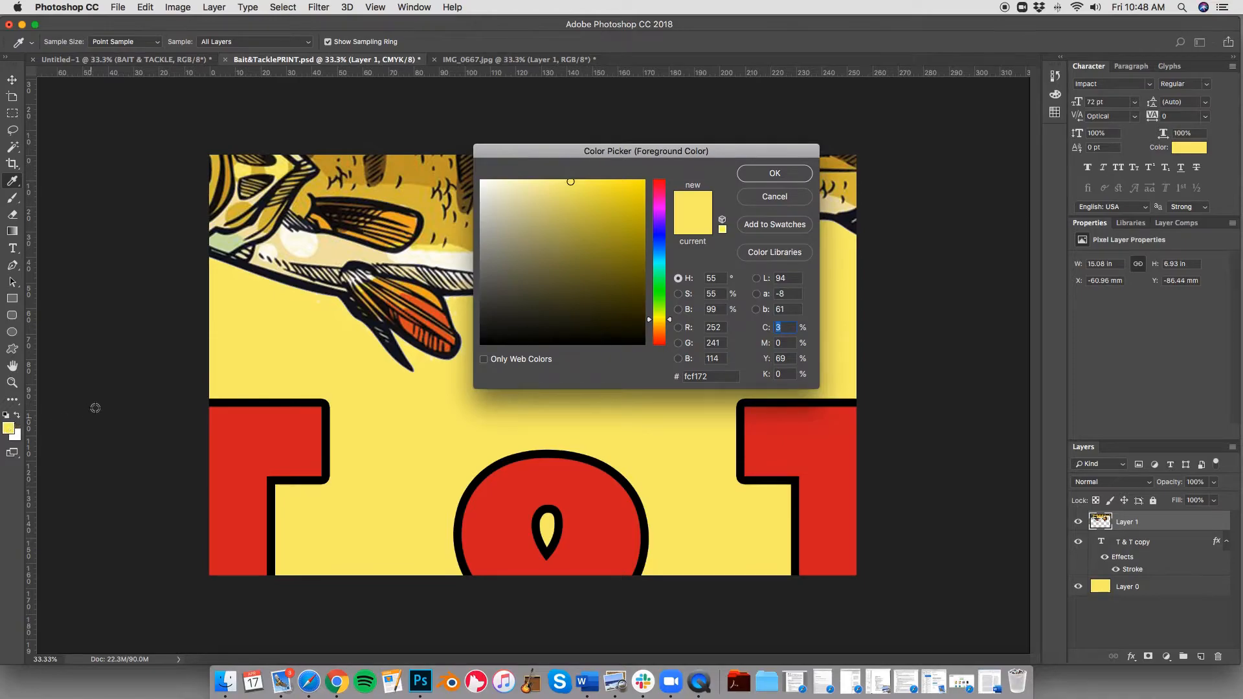
{"action": "left_click", "coordinate": [278, 453]}
{"action": "left_click", "coordinate": [441, 434]}
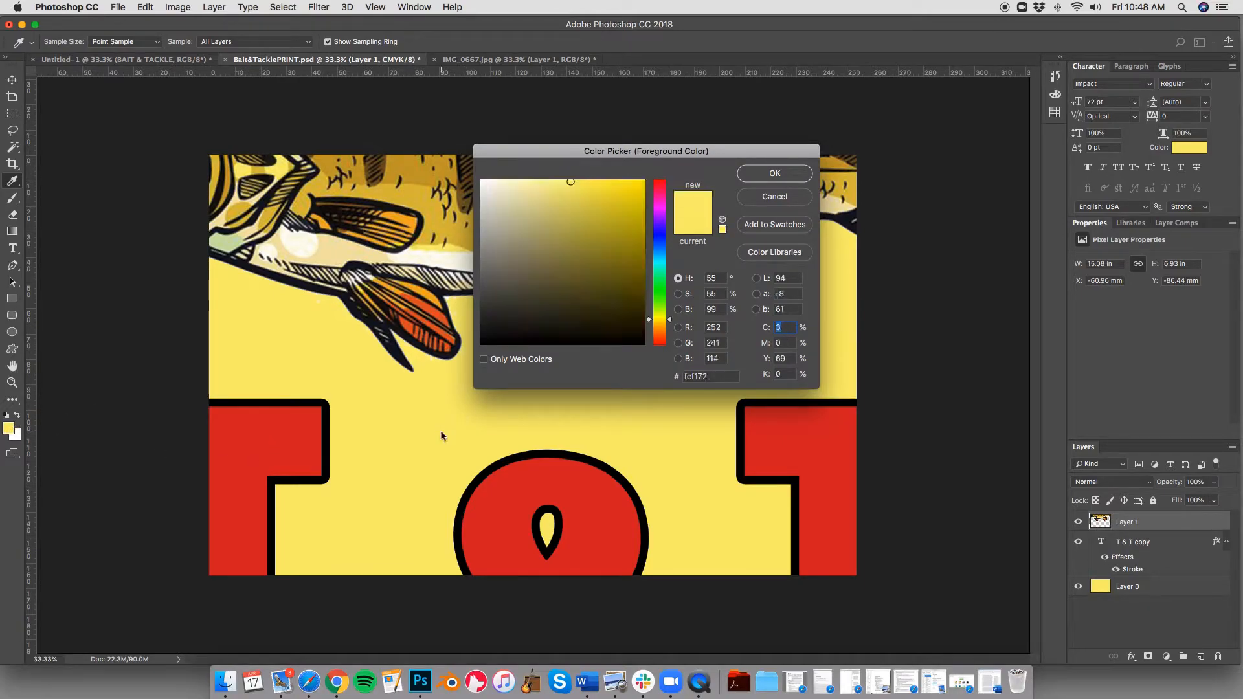
{"action": "left_click", "coordinate": [302, 421]}
{"action": "left_click", "coordinate": [774, 174]}
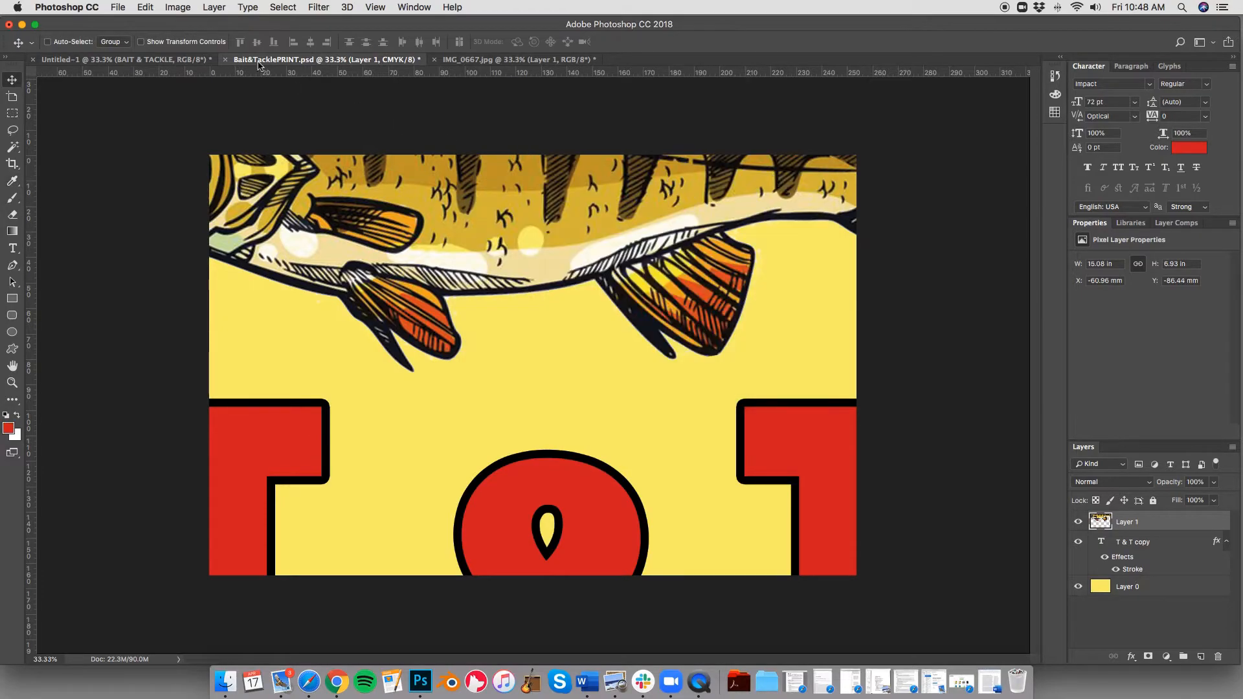
In Untitled-1, switch to the Essentials workspace and fill the visible T, & and T with the red foreground color using the Paint Bucket
{"action": "left_click", "coordinate": [123, 59]}
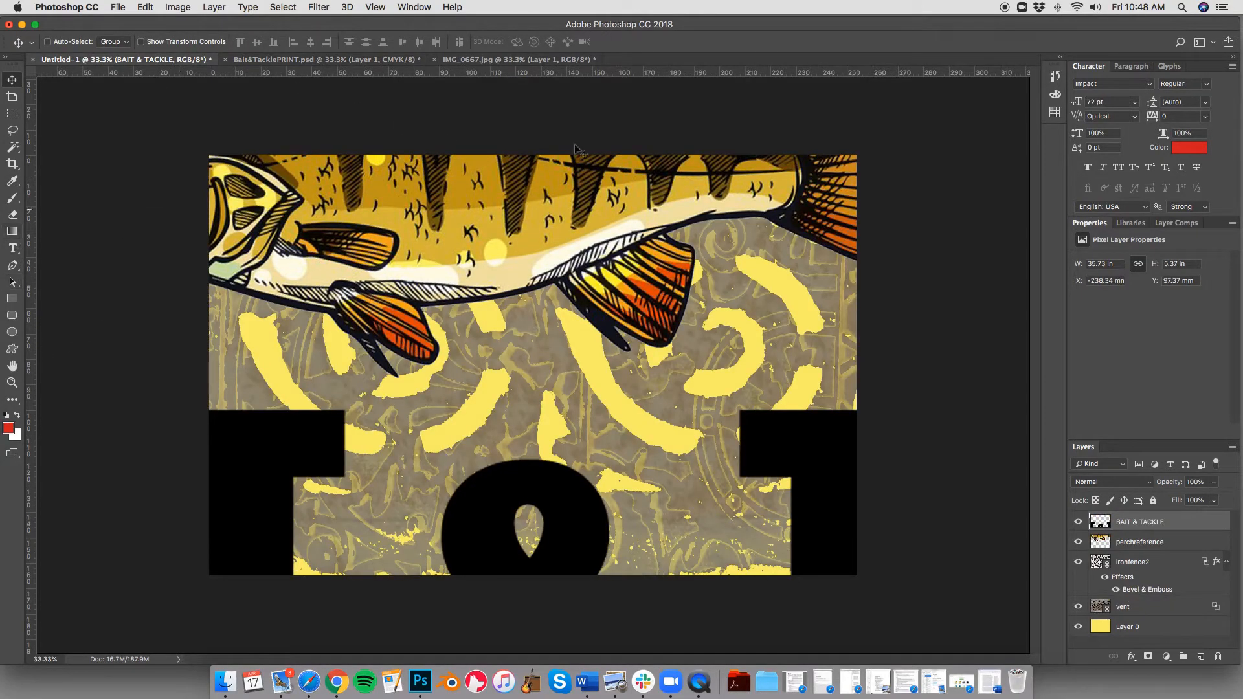
{"action": "left_click", "coordinate": [1198, 42]}
{"action": "left_click", "coordinate": [1196, 40]}
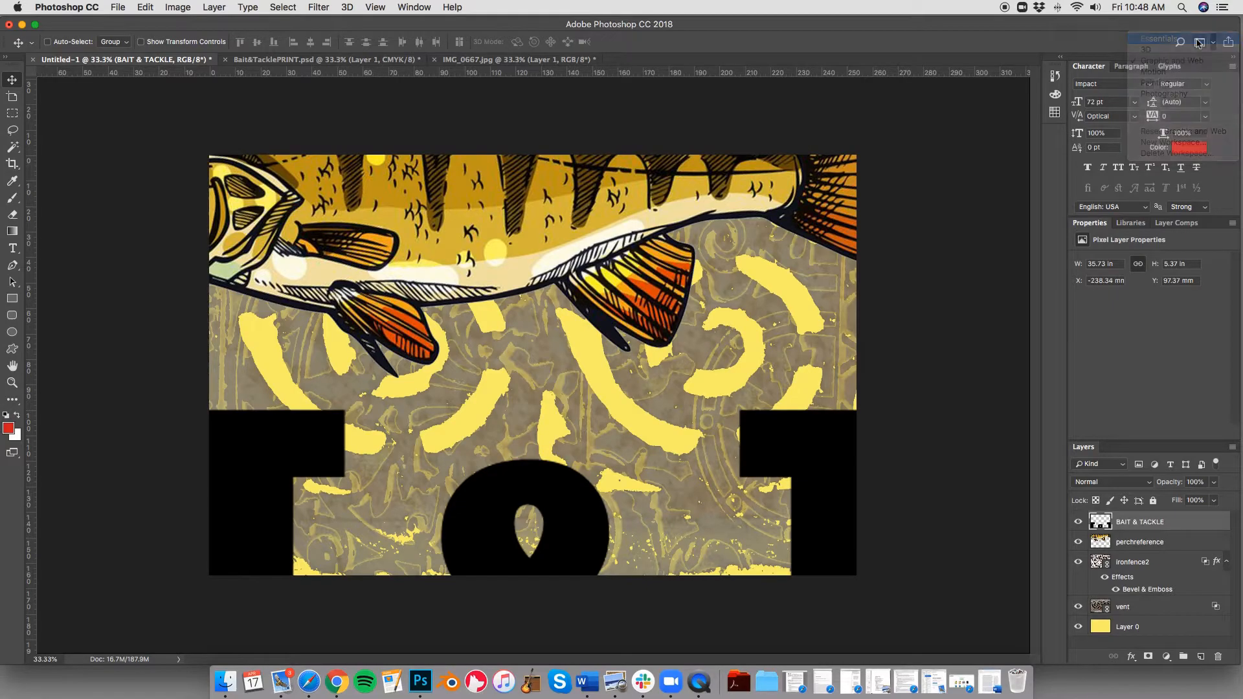
{"action": "left_click", "coordinate": [13, 264]}
{"action": "left_click", "coordinate": [249, 433]}
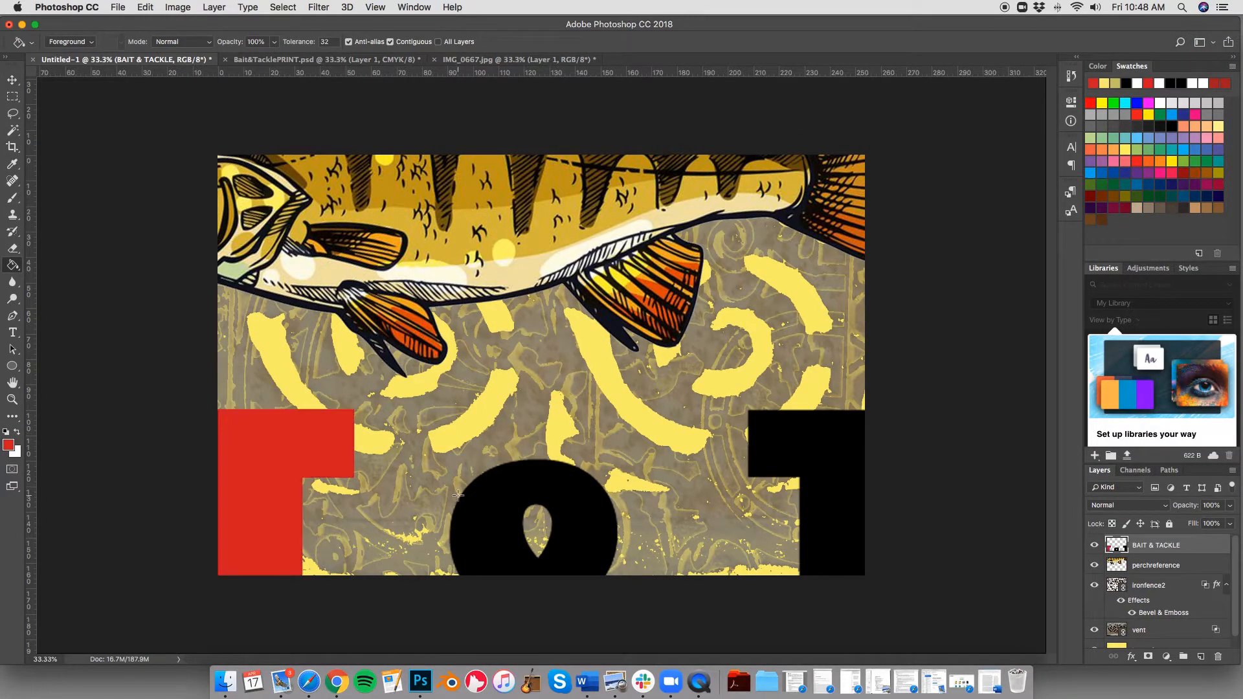
{"action": "left_click", "coordinate": [479, 511]}
{"action": "left_click", "coordinate": [814, 456]}
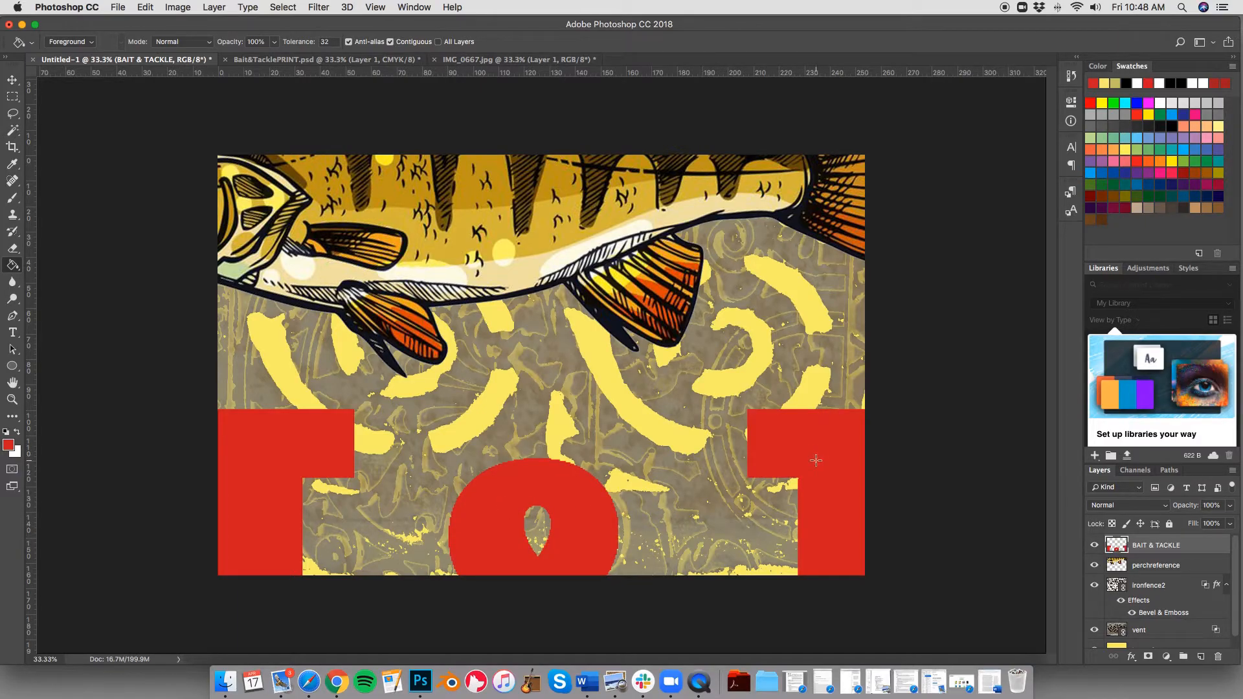
Check the lettering outline in Bait&TacklePRINT.psd and add a 40 px Stroke effect to the BAIT & TACKLE layer in Untitled-1
{"action": "left_click", "coordinate": [345, 59]}
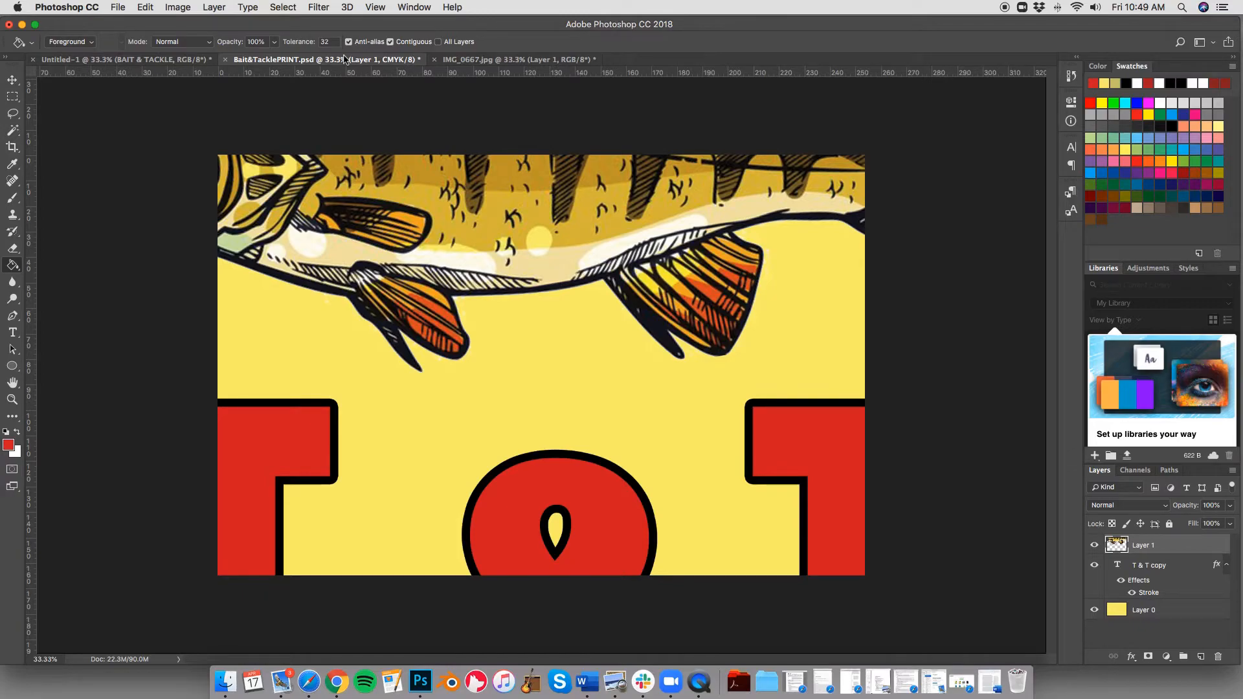
{"action": "left_click", "coordinate": [176, 61]}
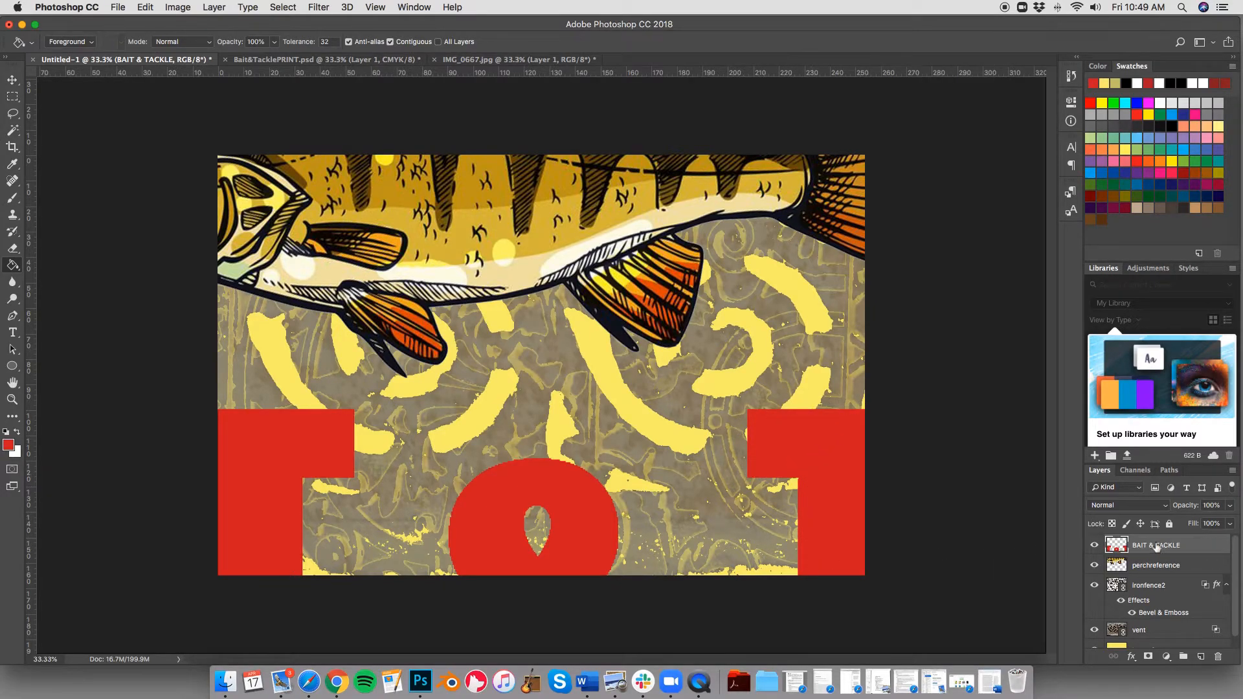
{"action": "double_click", "coordinate": [1189, 546]}
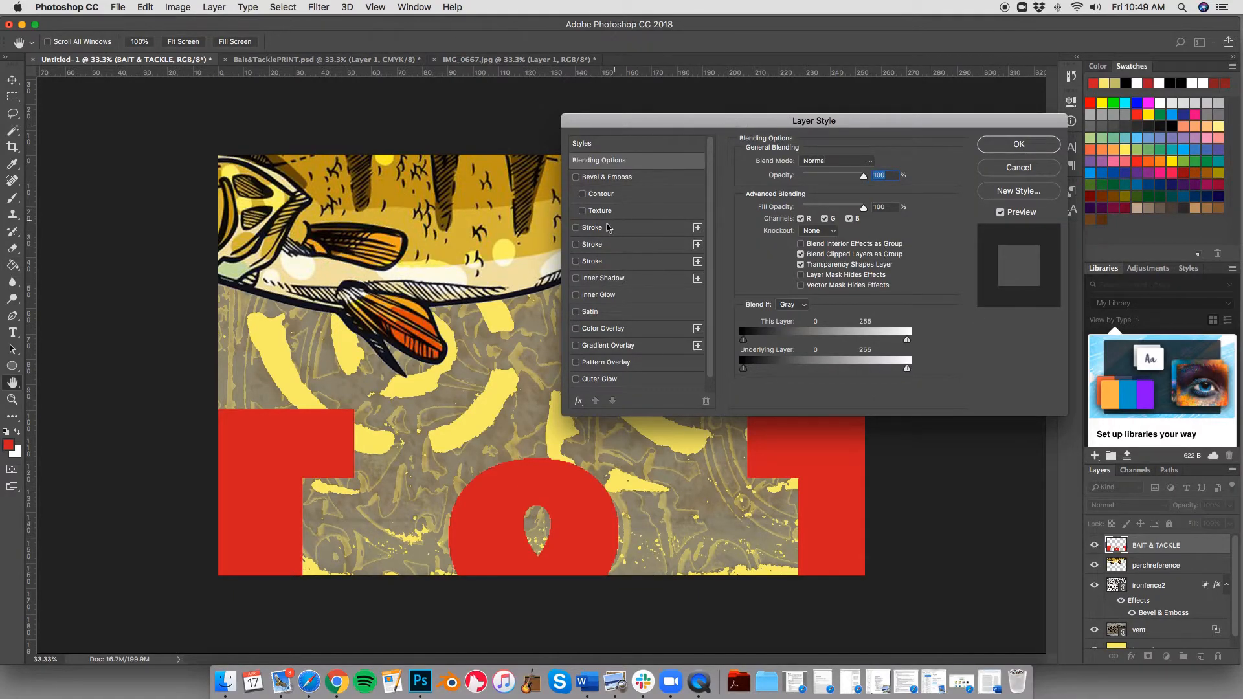
{"action": "left_click", "coordinate": [615, 230]}
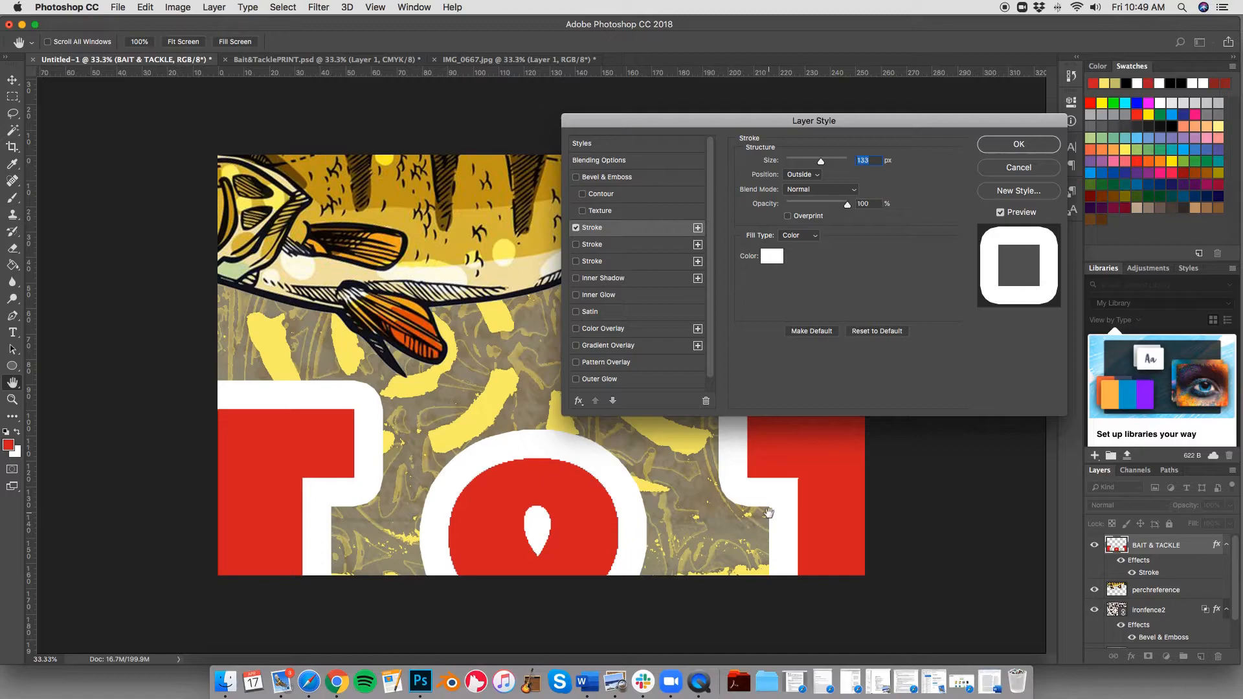
{"action": "left_click_drag", "start_coordinate": [821, 166], "coordinate": [800, 167]}
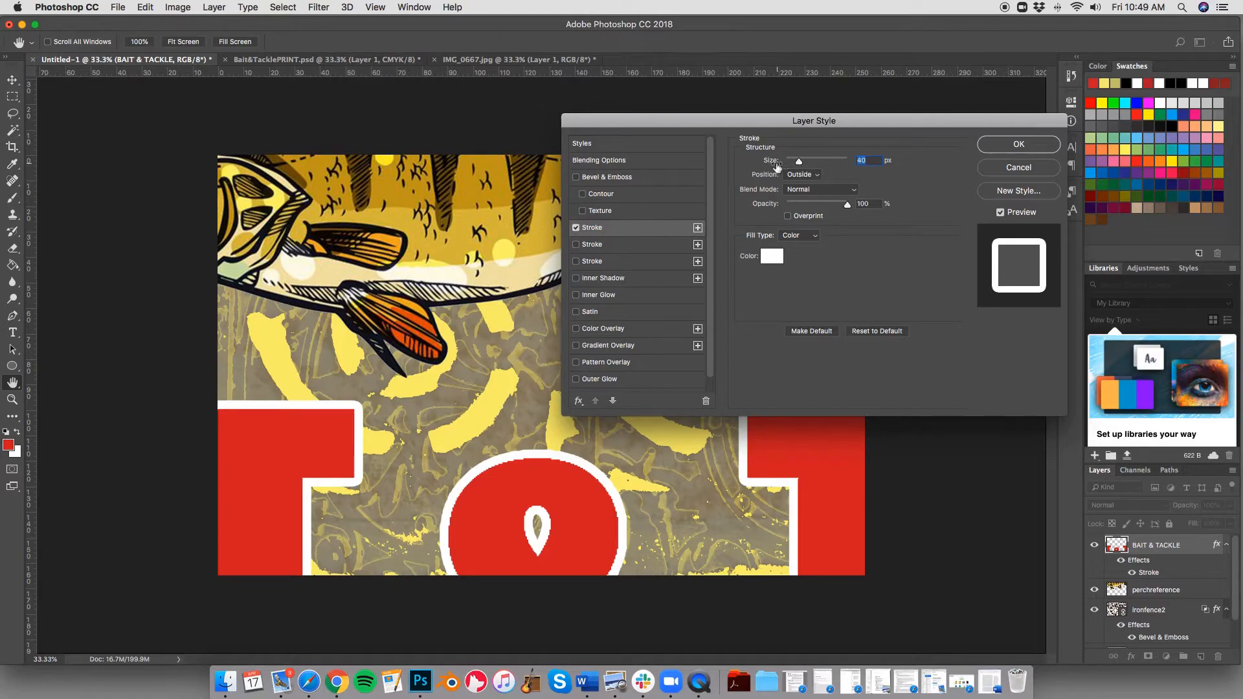
Try the Inside and Center positions for the title's stroke and set it back to Outside
{"action": "left_click", "coordinate": [809, 176]}
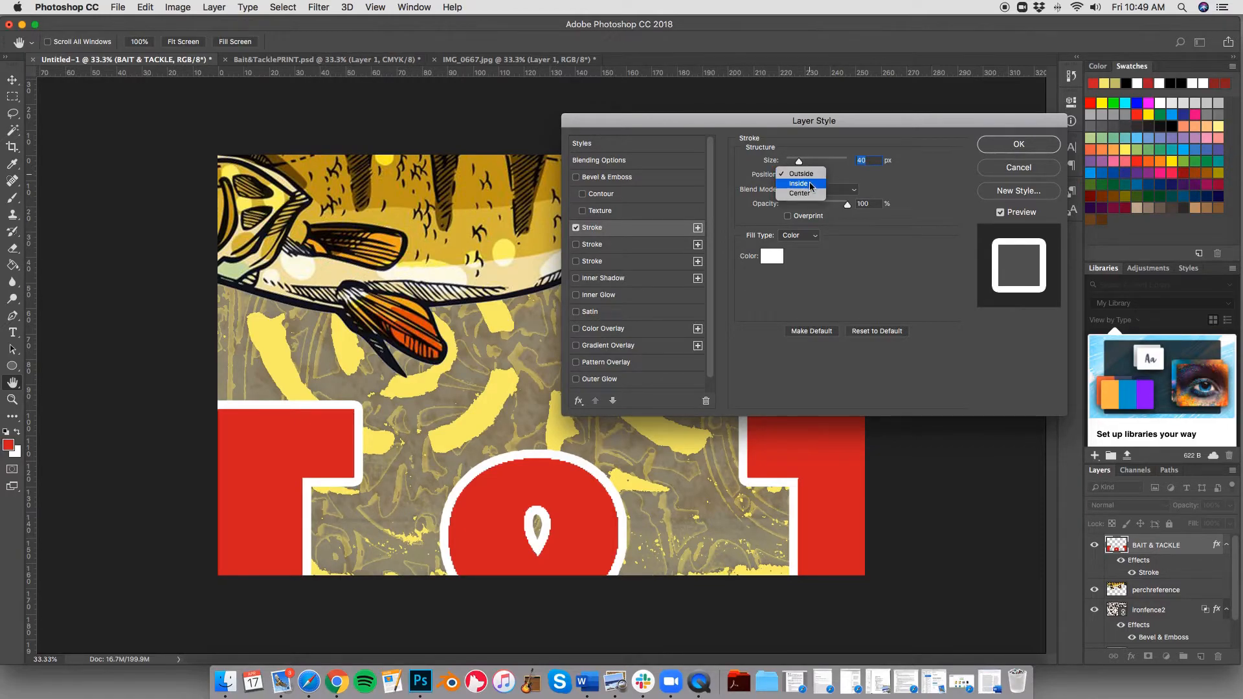
{"action": "left_click", "coordinate": [812, 184]}
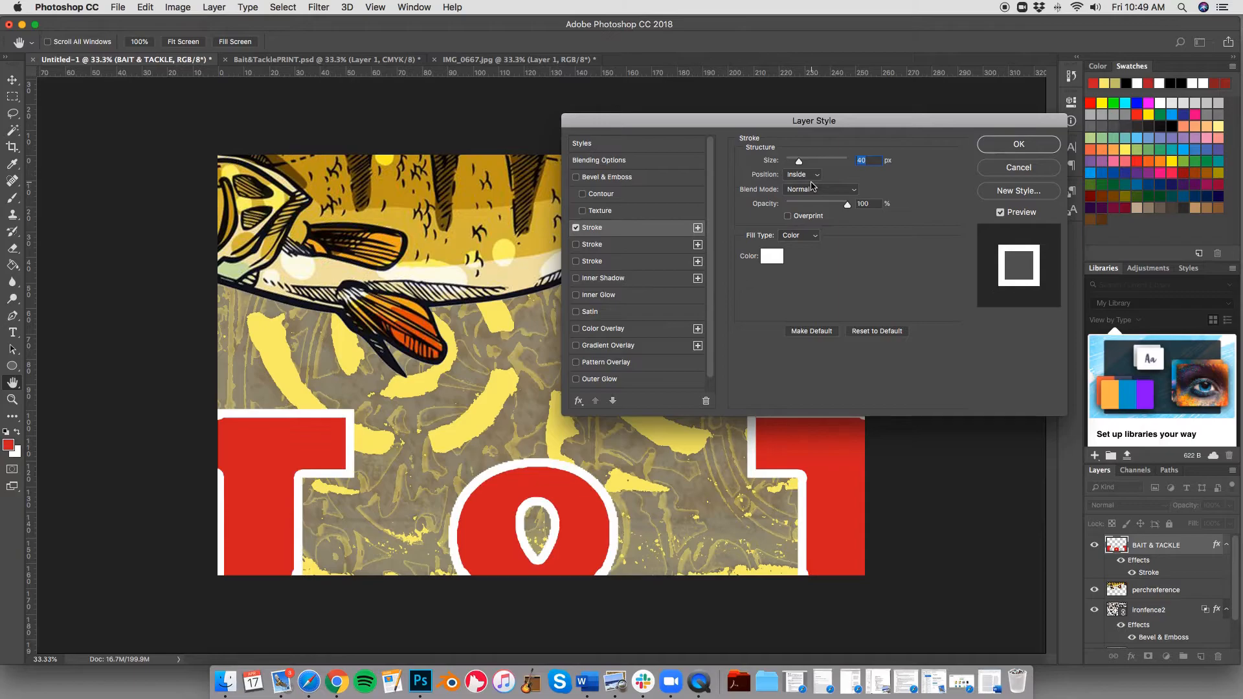
{"action": "left_click", "coordinate": [815, 181]}
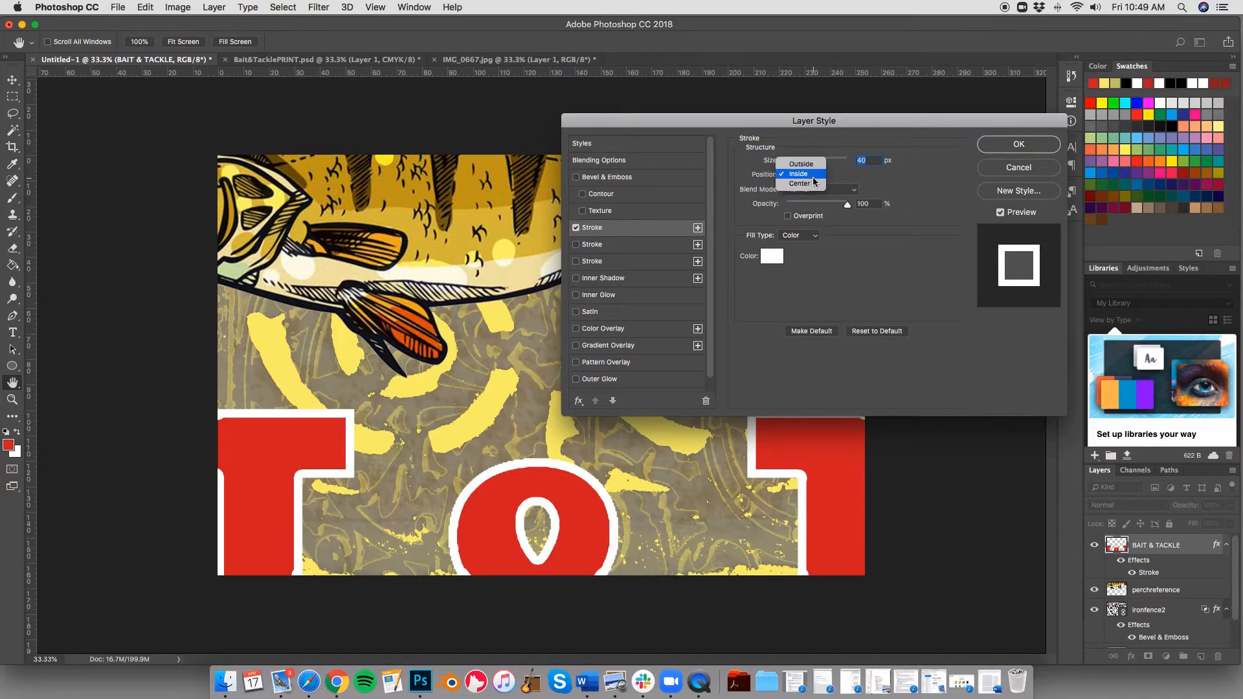
{"action": "left_click", "coordinate": [803, 162]}
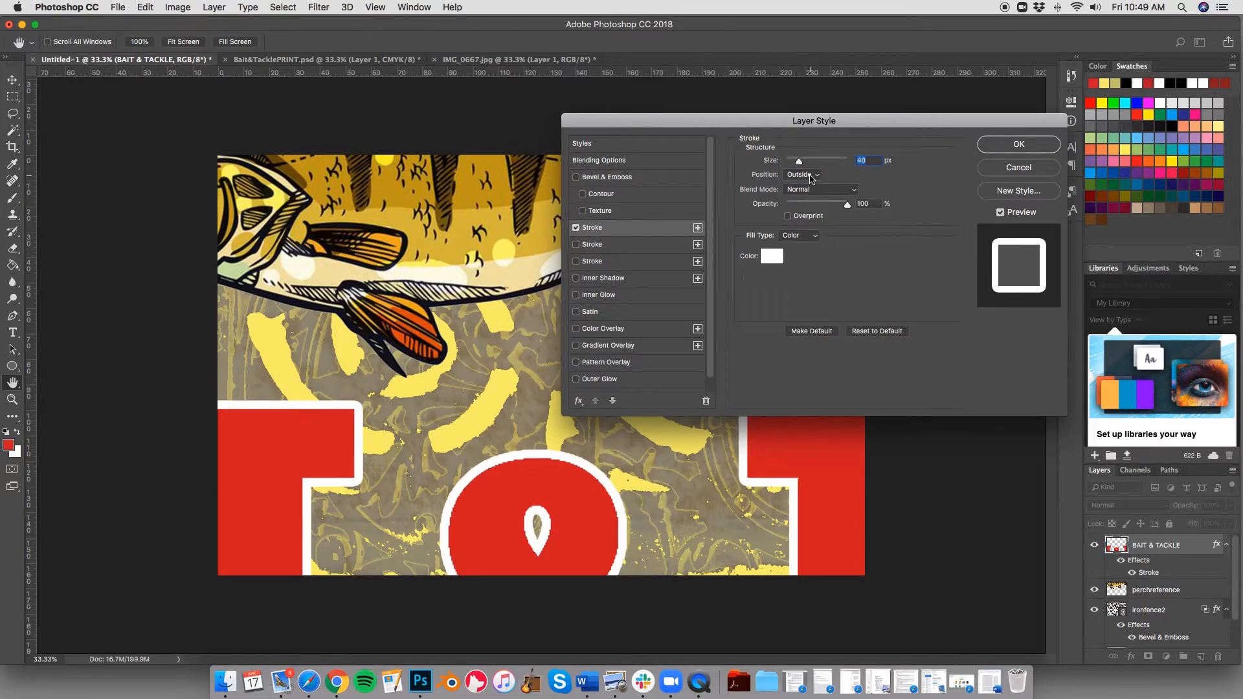
{"action": "left_click", "coordinate": [813, 175]}
{"action": "left_click", "coordinate": [807, 198]}
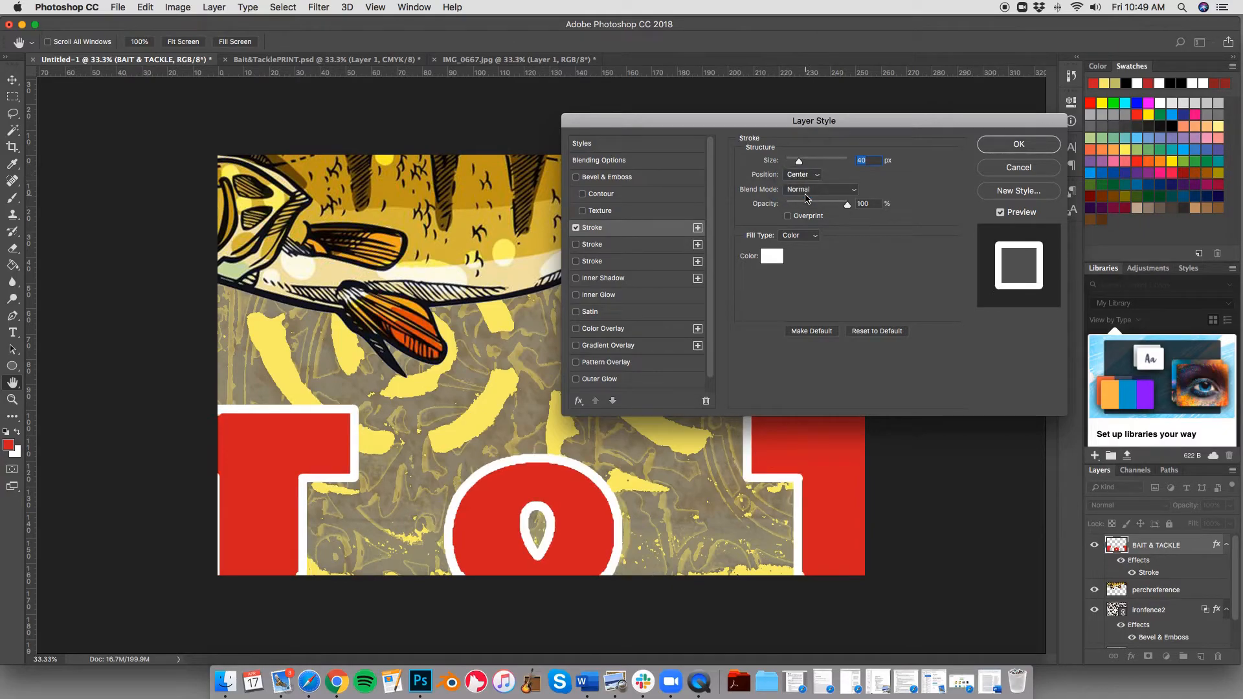
{"action": "left_click", "coordinate": [813, 175]}
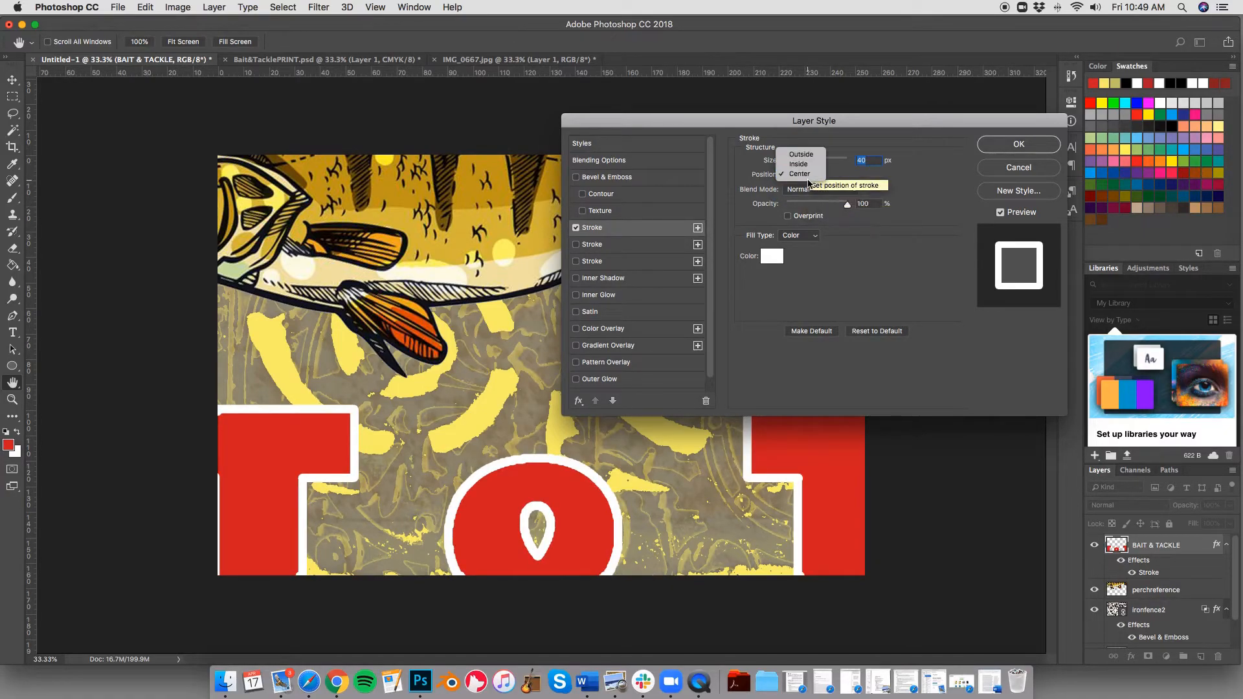
{"action": "left_click", "coordinate": [801, 154]}
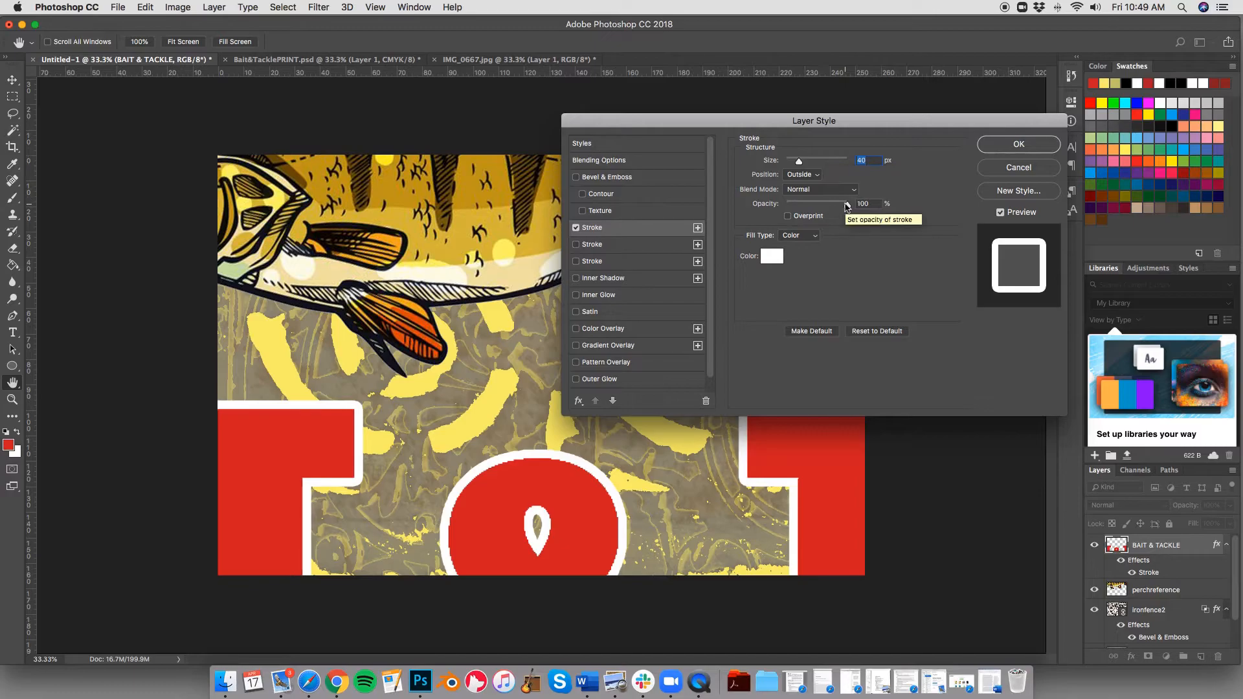
Keep the stroke's opacity at 100% and set its color to black (000000)
{"action": "mouse_move", "coordinate": [847, 207]}
{"action": "left_mouse_down"}
{"action": "mouse_move", "coordinate": [811, 209]}
{"action": "mouse_move", "coordinate": [901, 205]}
{"action": "left_mouse_up"}
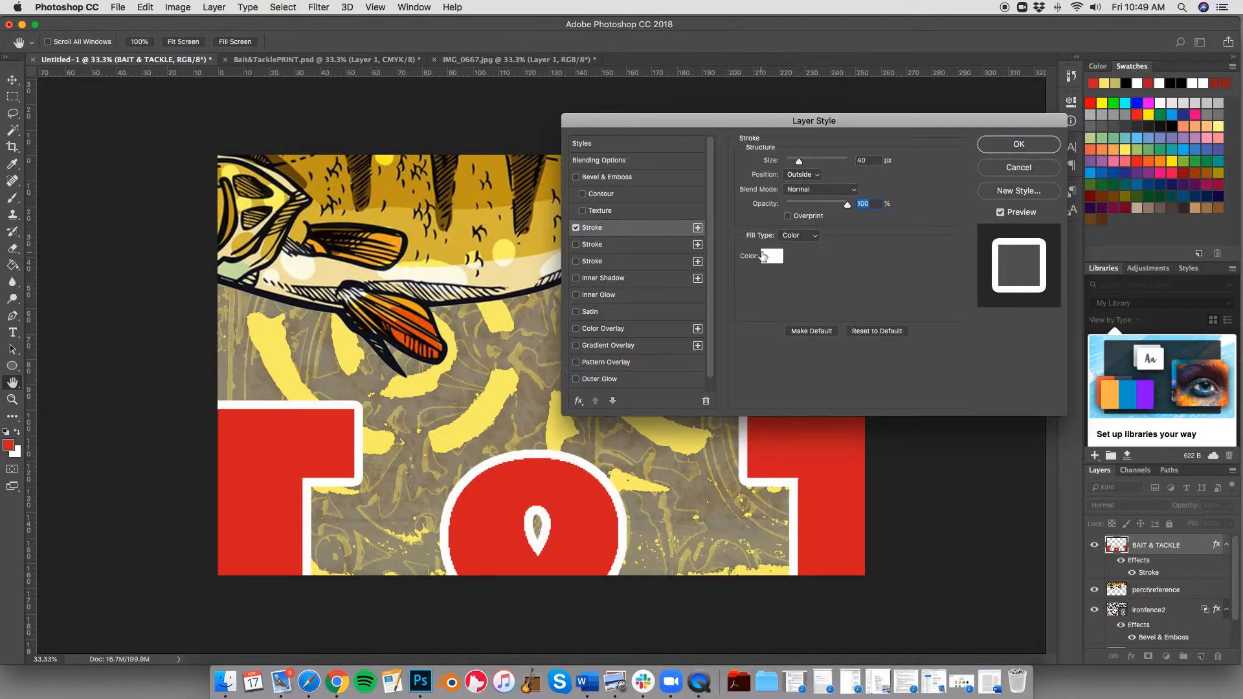
{"action": "left_click", "coordinate": [770, 261]}
{"action": "mouse_move", "coordinate": [611, 305]}
{"action": "left_mouse_down"}
{"action": "mouse_move", "coordinate": [403, 375]}
{"action": "mouse_move", "coordinate": [396, 392]}
{"action": "left_mouse_up"}
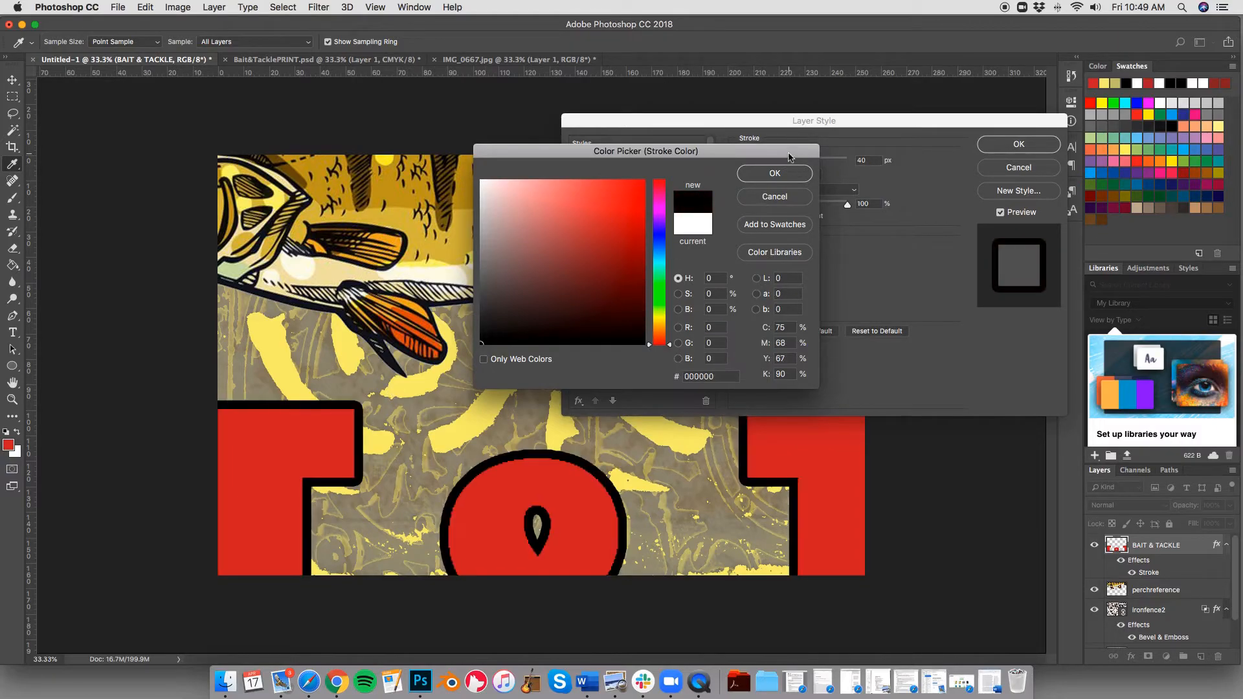
{"action": "left_click", "coordinate": [774, 174]}
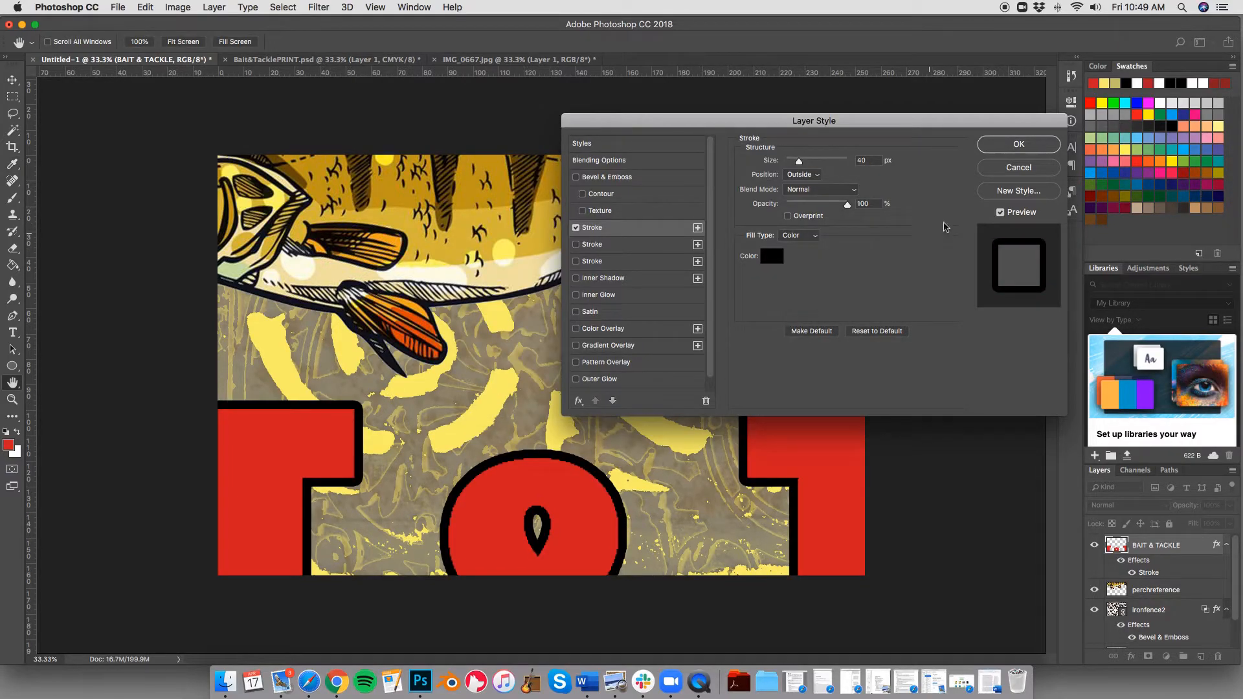
Apply the stroke to the title, compare the lettering with Bait&TacklePRINT.psd, and return to Untitled-1
{"action": "left_click", "coordinate": [1019, 144]}
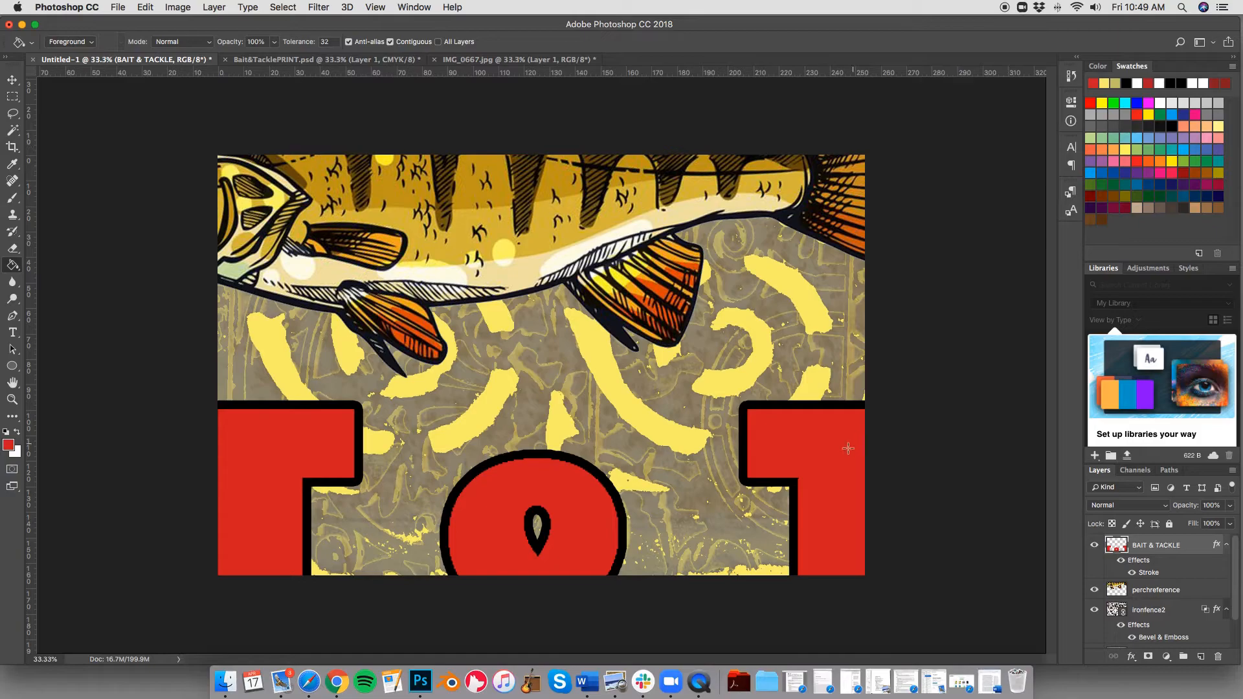
{"action": "left_click", "coordinate": [366, 60]}
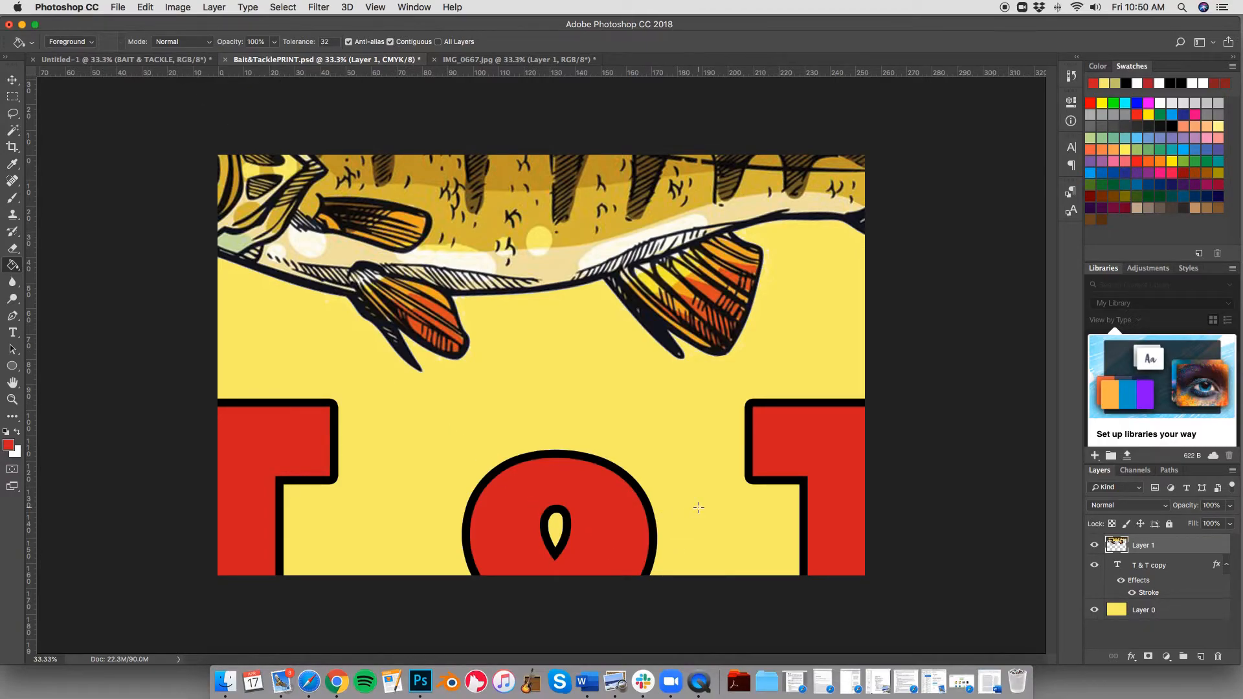
{"action": "left_click", "coordinate": [176, 62]}
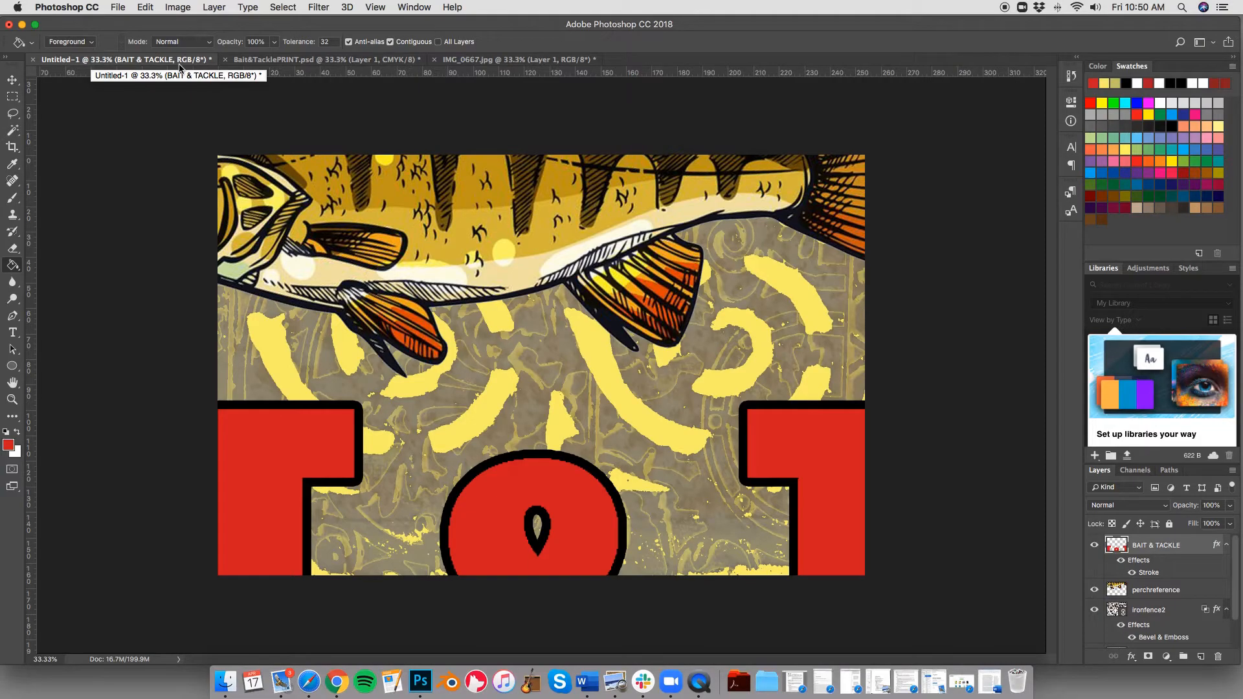
Nudge the outlined BAIT & TACKLE lettering slightly down in 10 px increments with the Move tool
{"action": "left_click", "coordinate": [12, 80]}
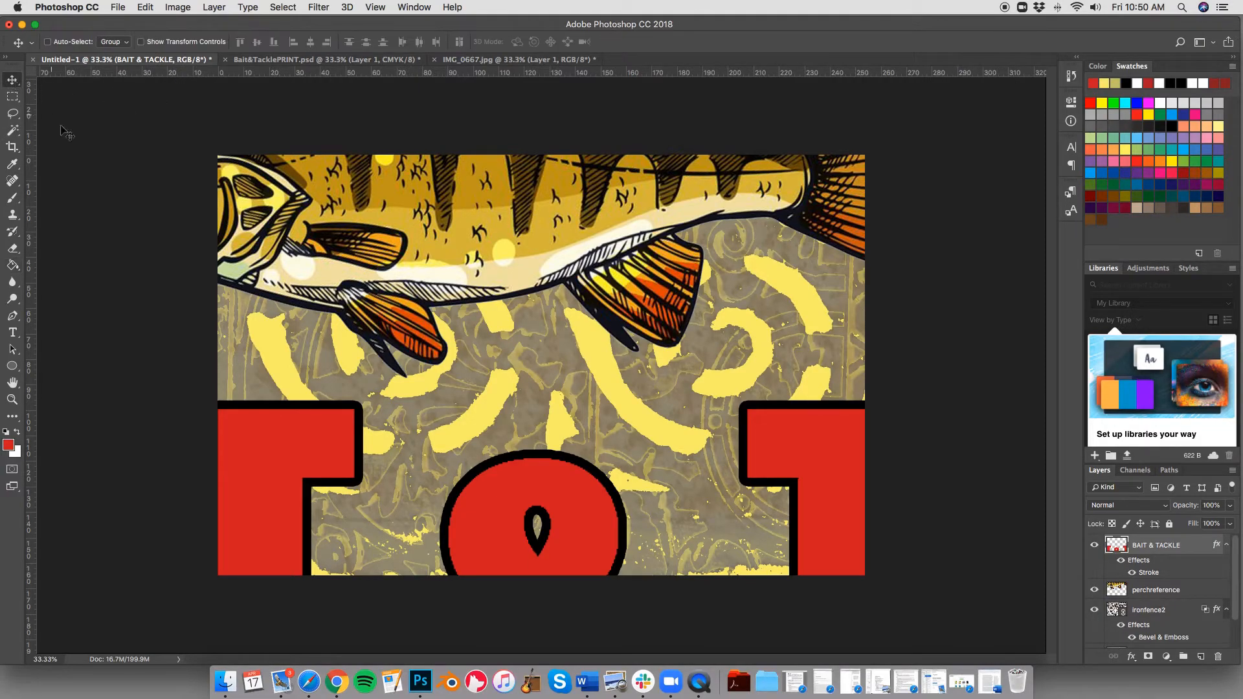
{"action": "left_click_drag", "start_coordinate": [281, 401], "coordinate": [281, 402]}
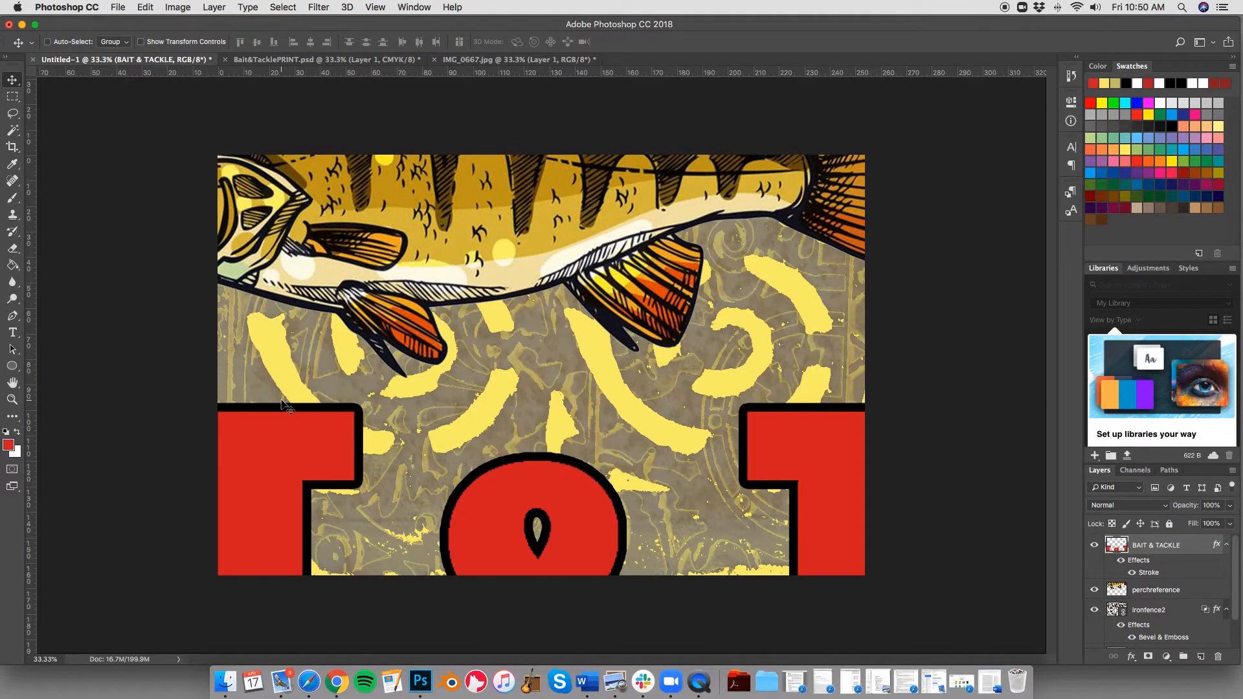
{"action": "key", "text": "shift+Down"}
{"action": "key", "text": "shift+Down"}
{"action": "key", "text": "shift+Down"}
{"action": "key", "text": "shift+Down"}
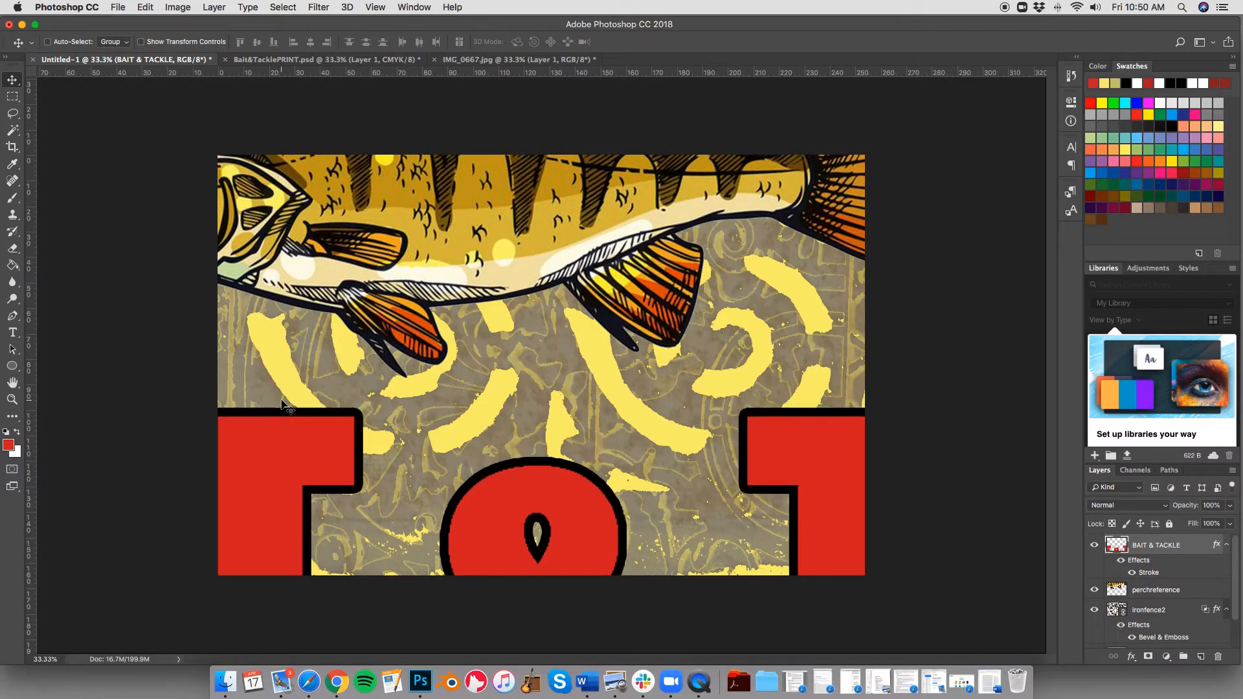
{"action": "key", "text": "shift+Down"}
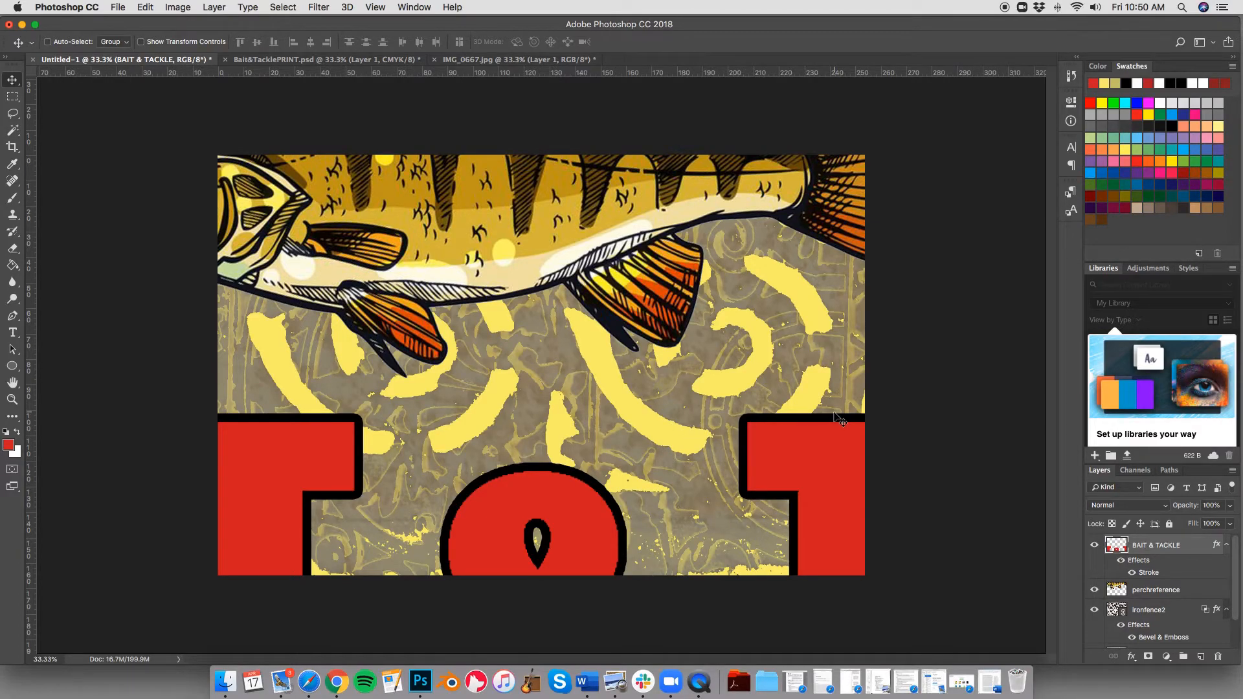
Hide the ironfence2 and vent texture layers and compare the plain yellow version with Bait&TacklePRINT.psd
{"action": "scroll", "coordinate": [1110, 597], "scroll_direction": "down", "scroll_amount": 2}
{"action": "left_click", "coordinate": [1094, 575]}
{"action": "left_click", "coordinate": [1095, 619]}
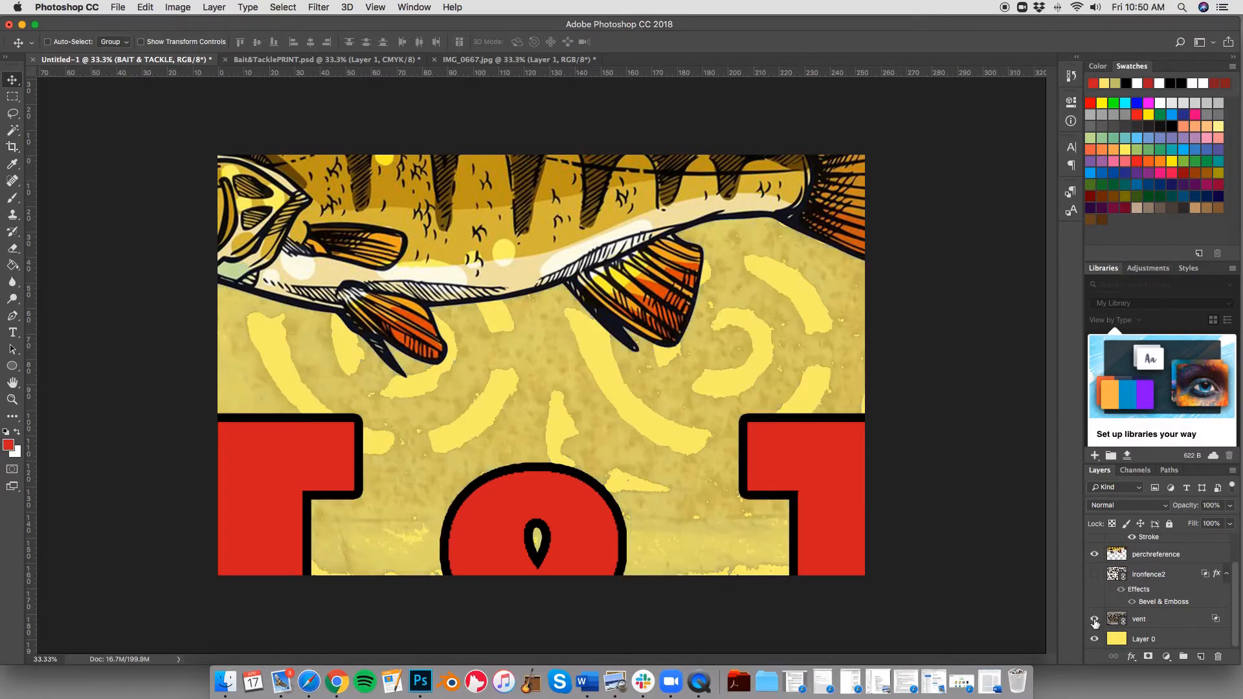
{"action": "left_click", "coordinate": [372, 62]}
{"action": "left_click", "coordinate": [170, 61]}
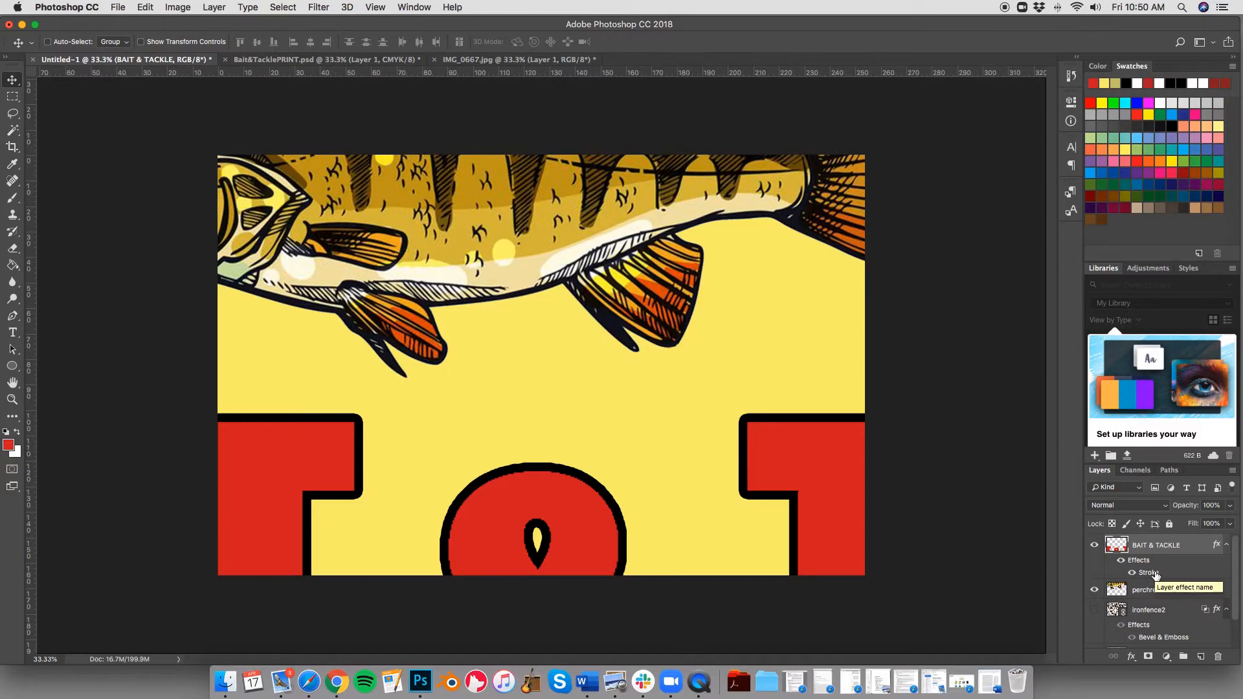
{"action": "scroll", "coordinate": [1156, 574], "scroll_direction": "down", "scroll_amount": 2}
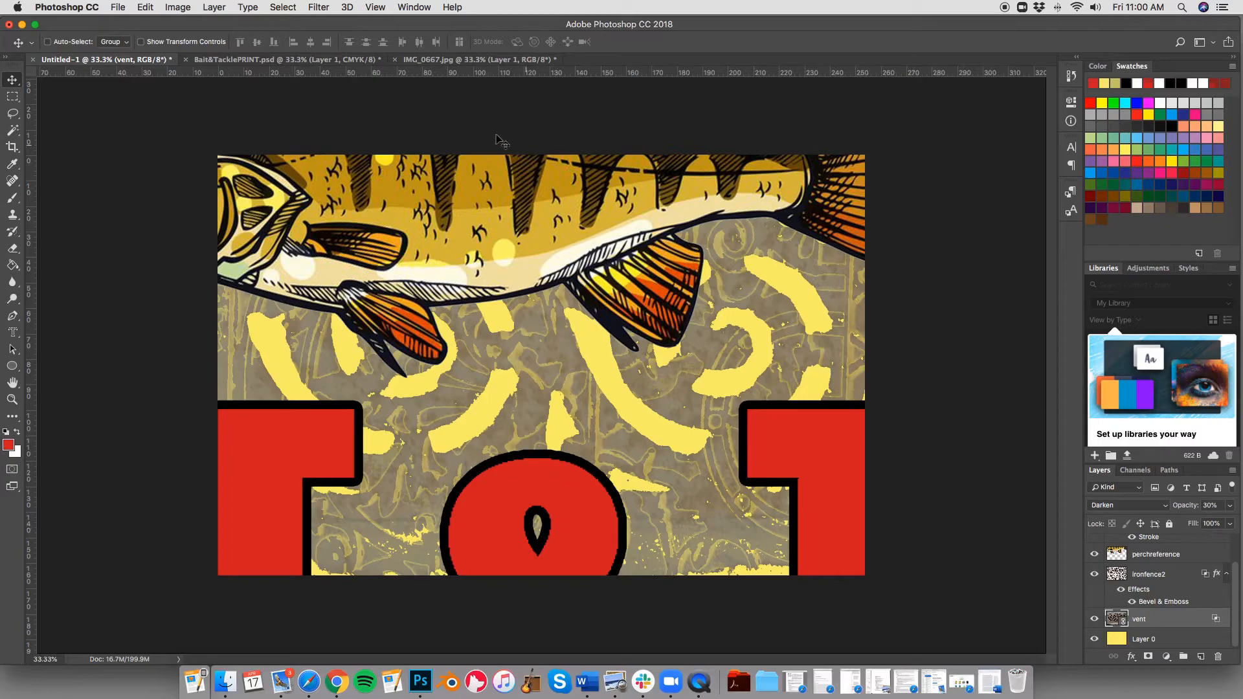
Select the red fill of the lettering with Color Range and hide the BAIT & TACKLE layer
{"action": "left_click", "coordinate": [285, 8]}
{"action": "left_click", "coordinate": [307, 137]}
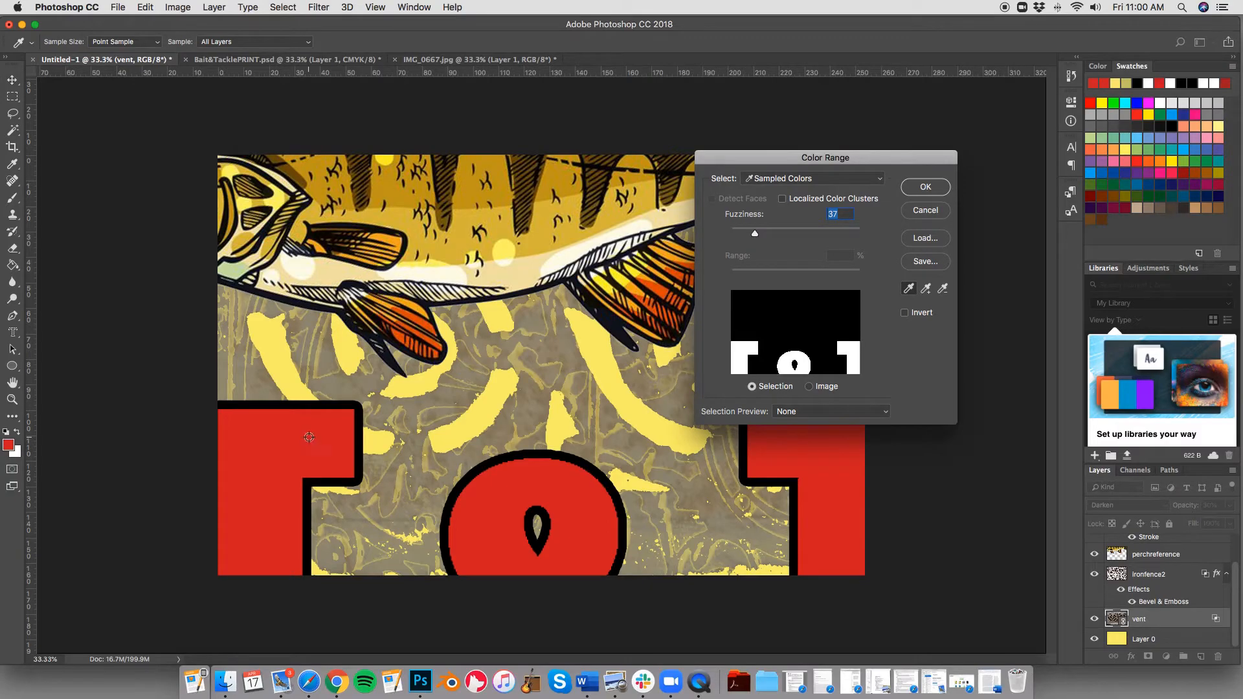
{"action": "left_click", "coordinate": [925, 188]}
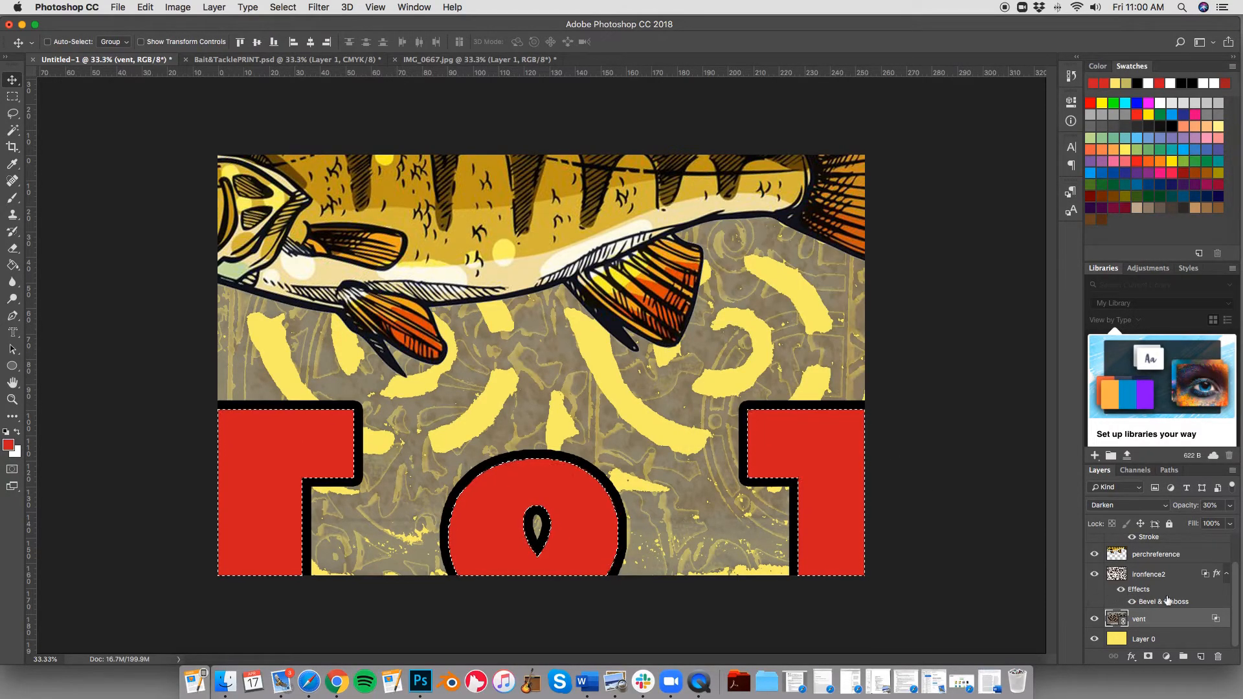
{"action": "scroll", "coordinate": [1133, 574], "scroll_direction": "up", "scroll_amount": 2}
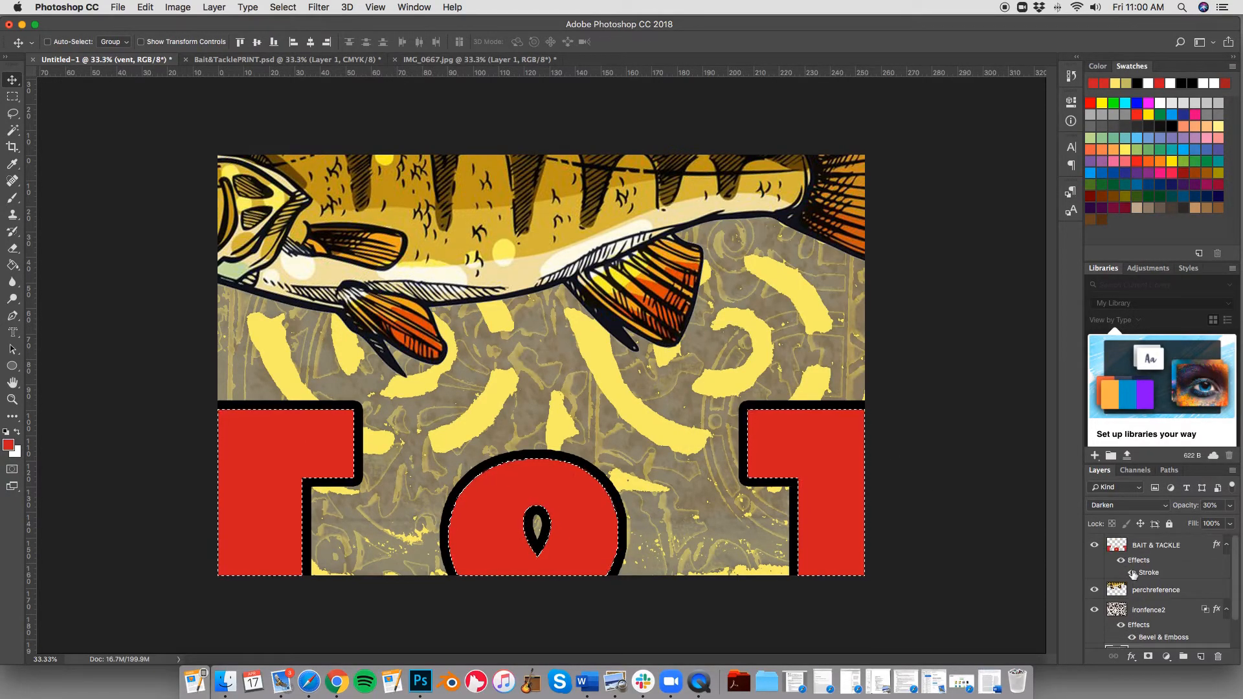
{"action": "left_click", "coordinate": [1095, 546]}
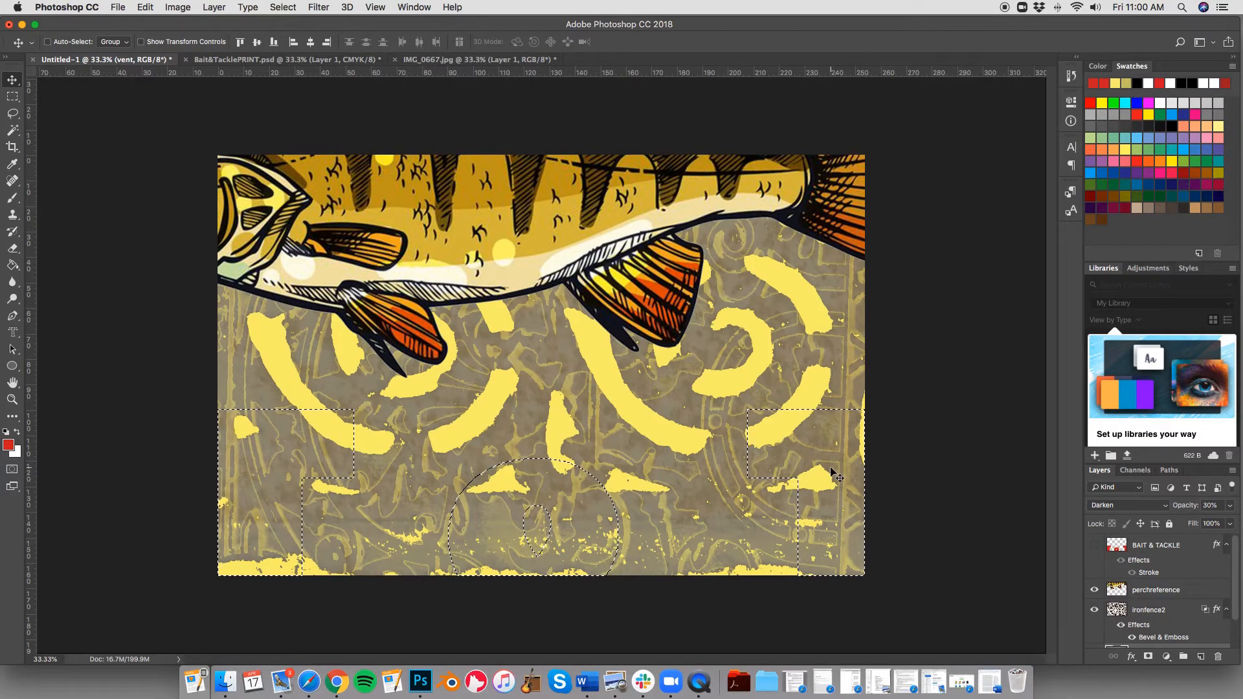
Rasterize the vent smart object and erase its texture inside the selected T, & and T shapes with the 800 px Eraser
{"action": "scroll", "coordinate": [1162, 581], "scroll_direction": "down", "scroll_amount": 1}
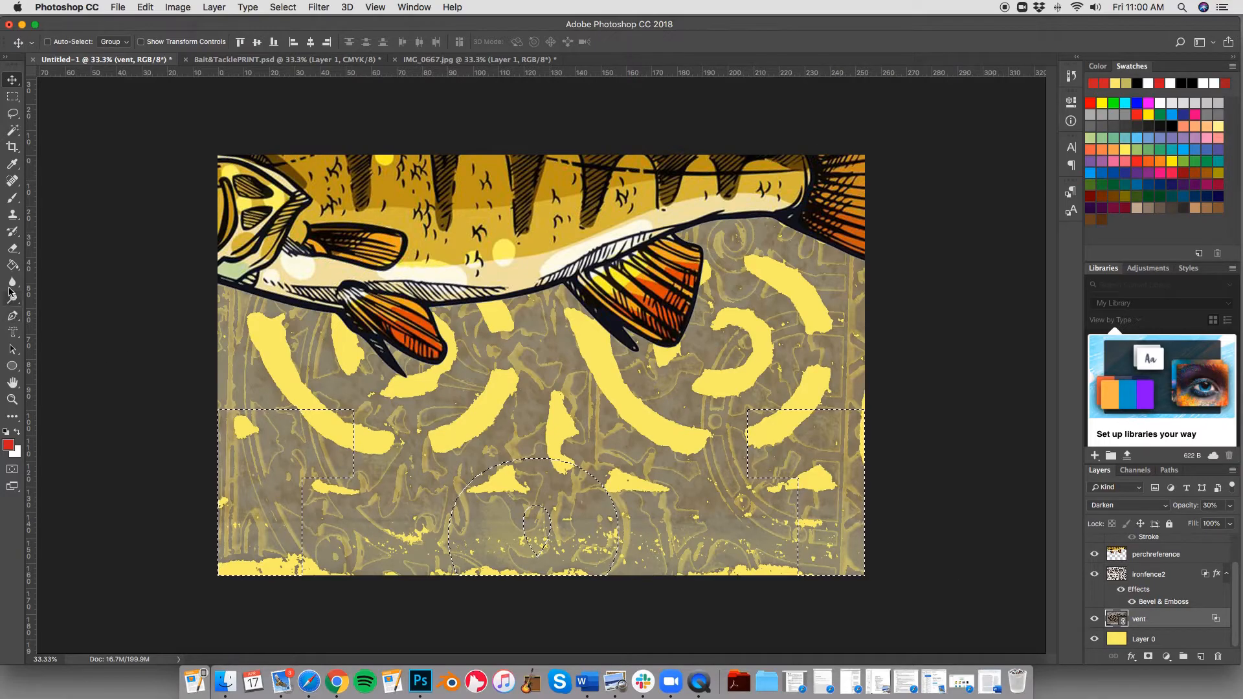
{"action": "left_click", "coordinate": [12, 248]}
{"action": "left_click", "coordinate": [243, 452]}
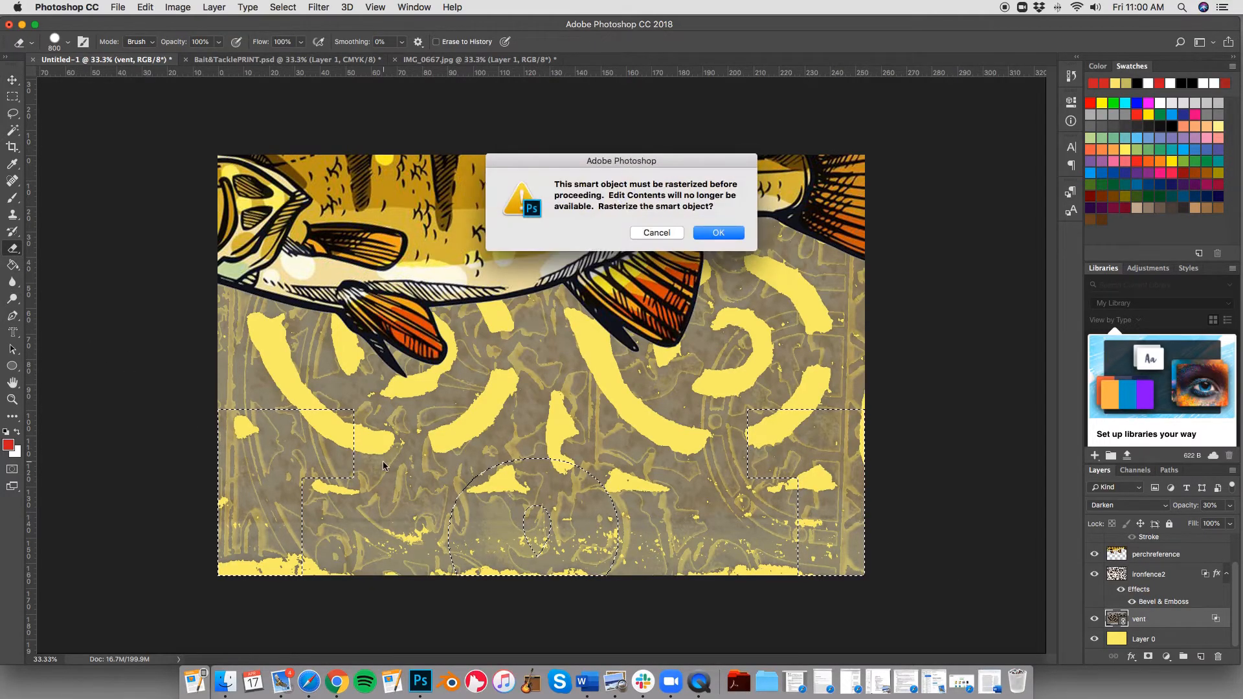
{"action": "left_click", "coordinate": [726, 236]}
{"action": "left_click", "coordinate": [272, 432]}
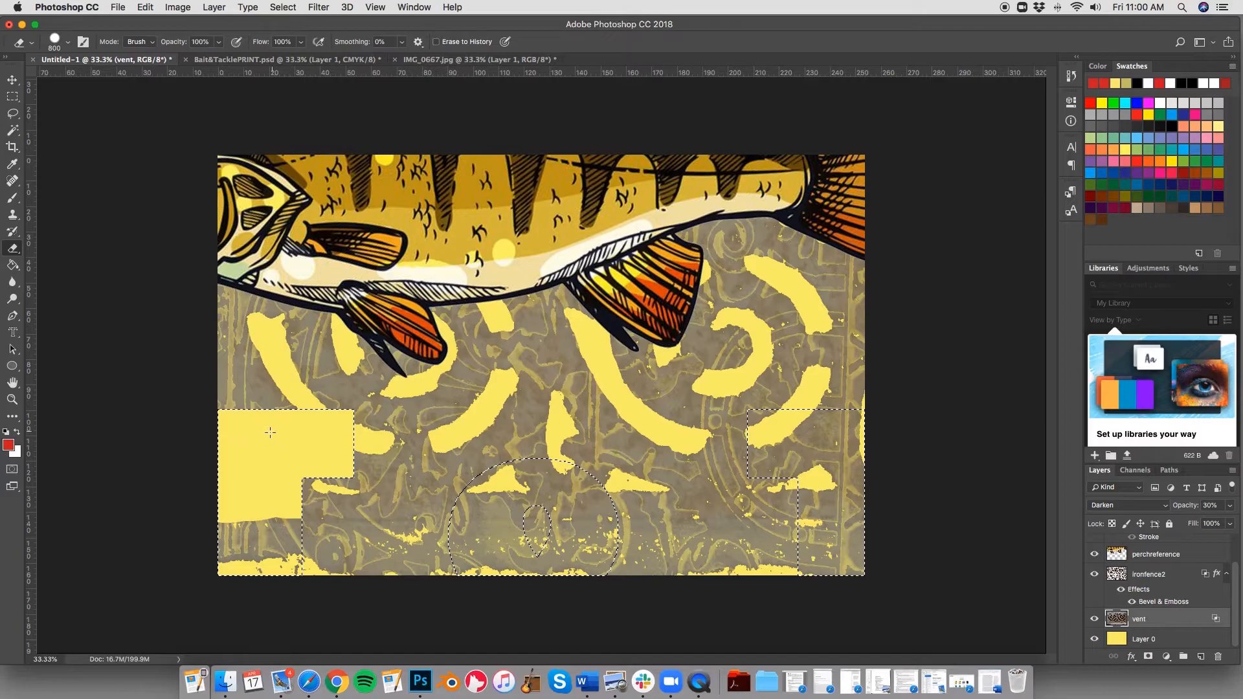
{"action": "left_click", "coordinate": [533, 544]}
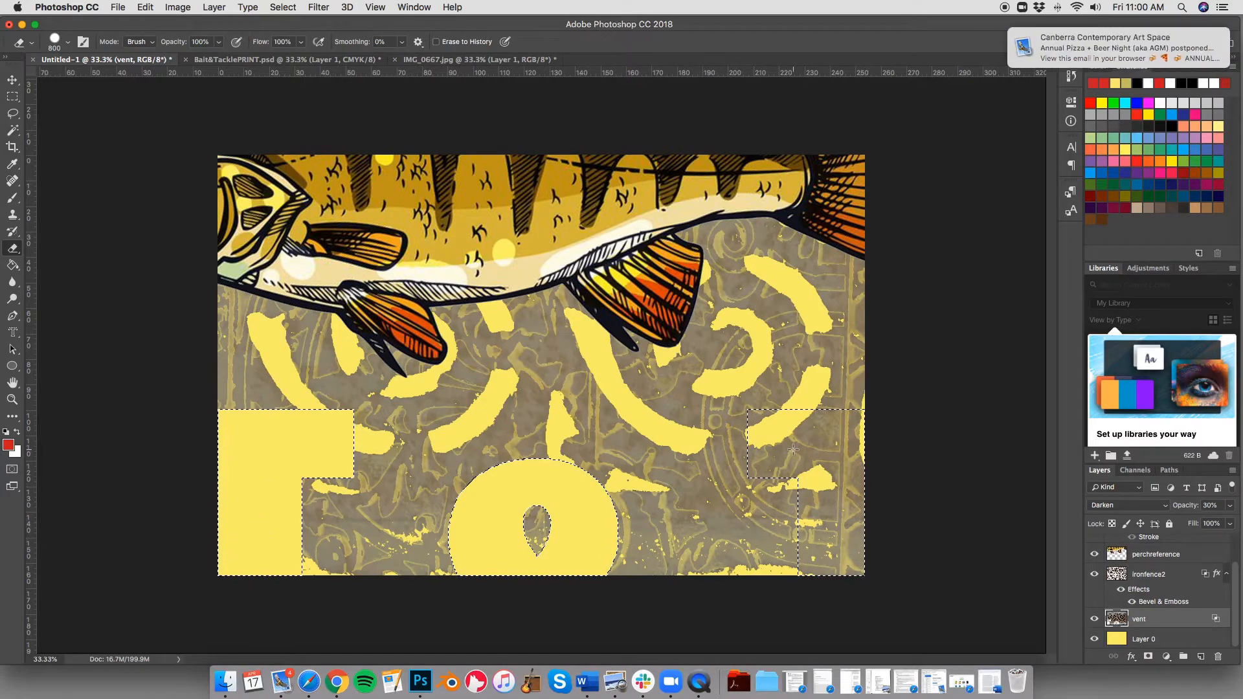
{"action": "left_click_drag", "start_coordinate": [796, 467], "coordinate": [832, 582]}
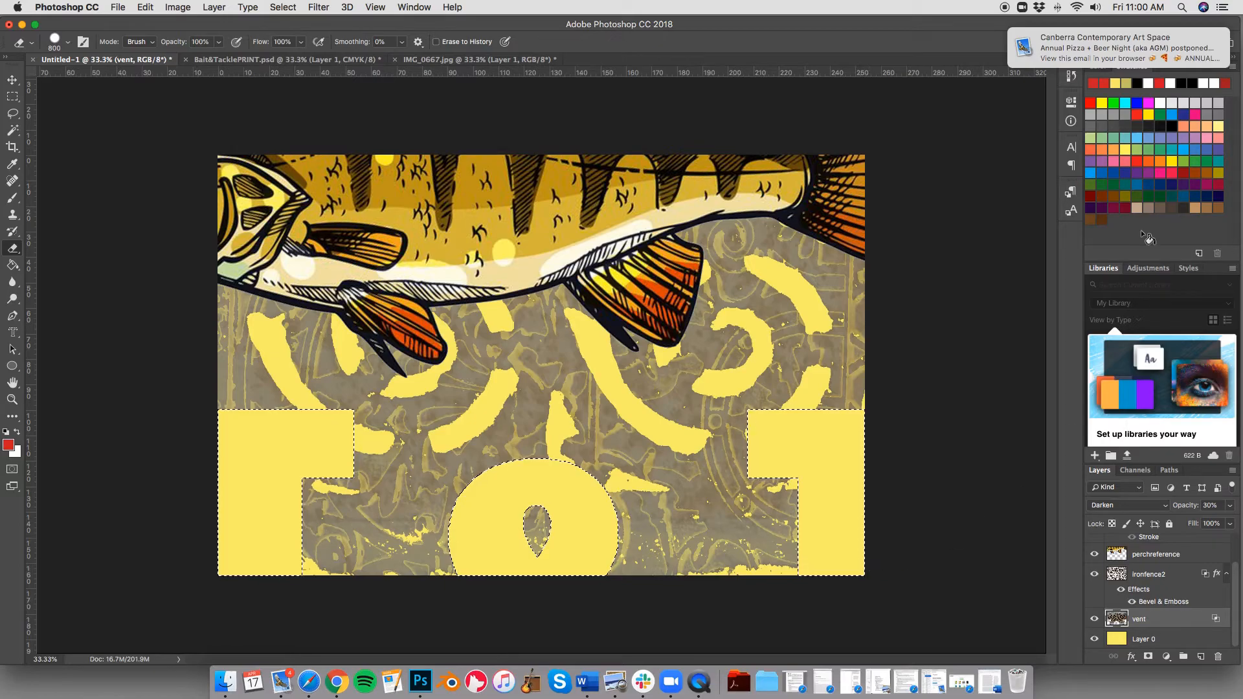
Rasterize the layer style of the ironfence2 layer and select the perchreference layer
{"action": "right_click", "coordinate": [1179, 575]}
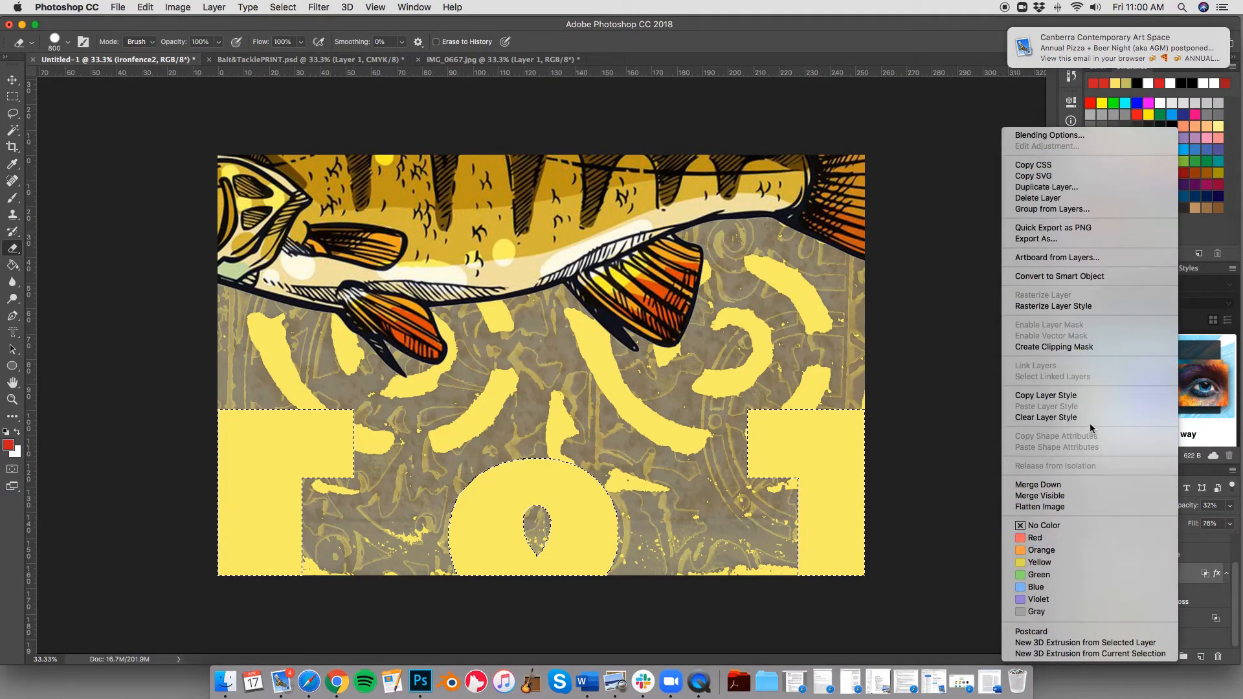
{"action": "left_click", "coordinate": [1070, 310]}
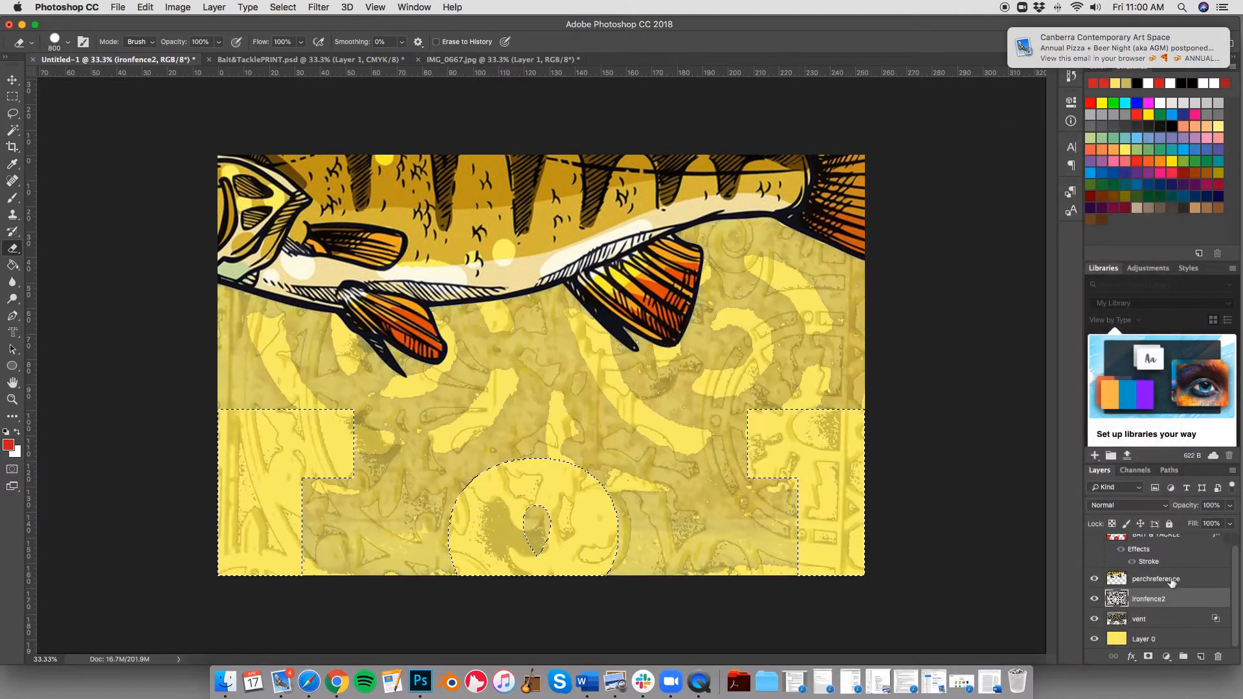
{"action": "right_click", "coordinate": [1171, 580]}
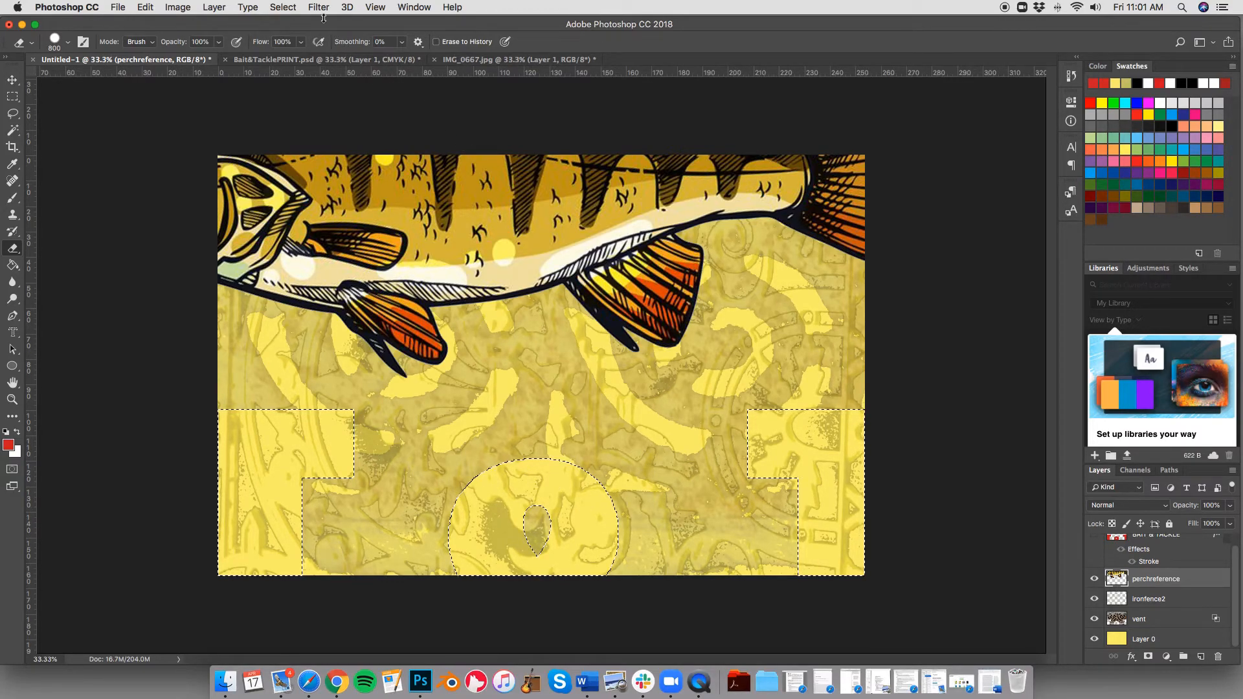
Try inverting the lettering selection and erasing the ironfence2 texture outside the letters, and undo the erasing
{"action": "left_click", "coordinate": [284, 8]}
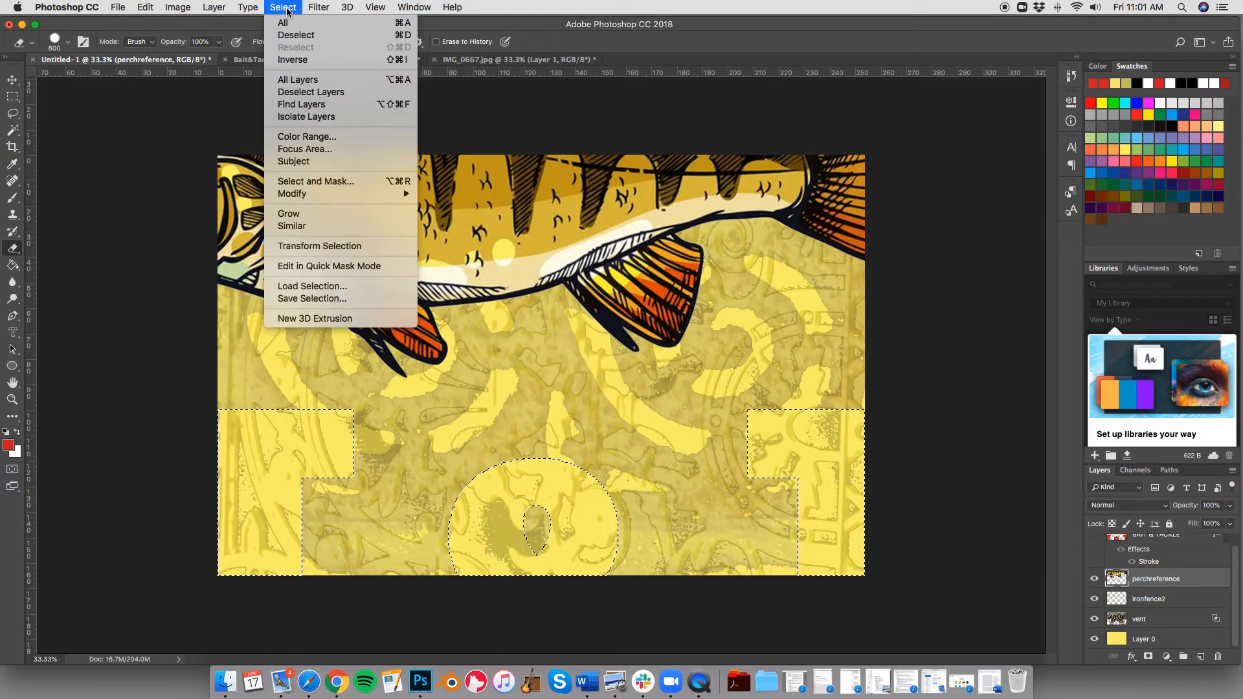
{"action": "left_click", "coordinate": [291, 61]}
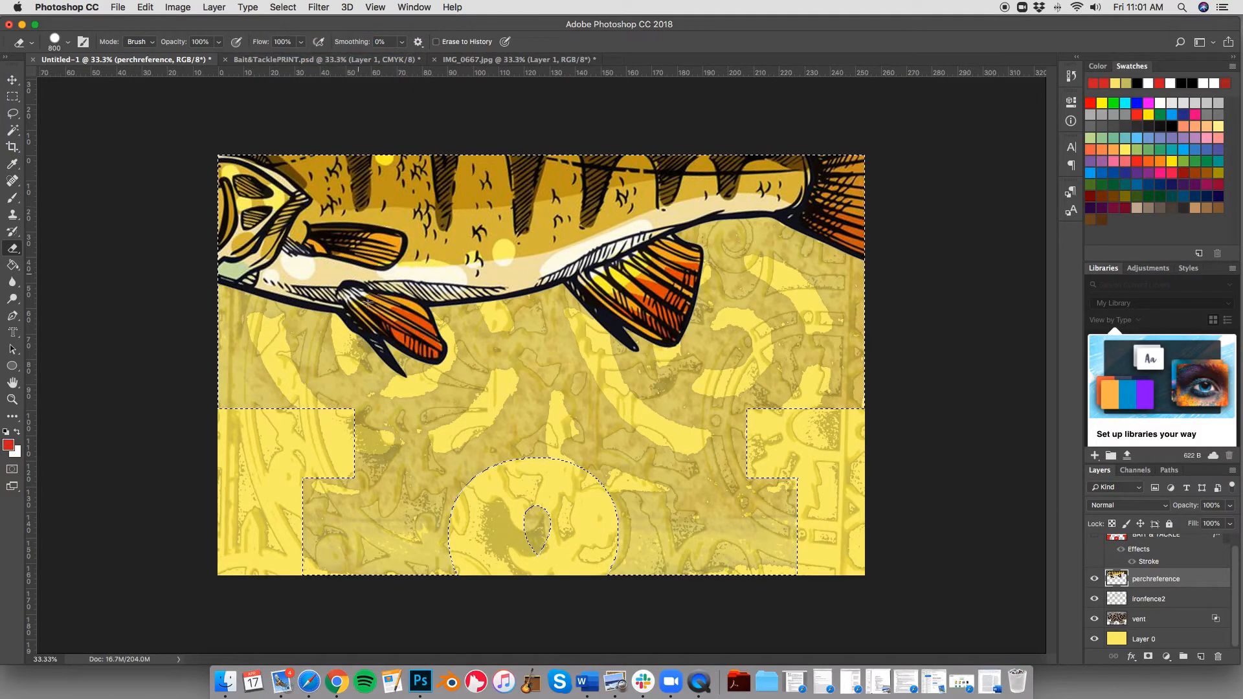
{"action": "left_click", "coordinate": [1156, 599]}
{"action": "mouse_move", "coordinate": [565, 370]}
{"action": "left_mouse_down"}
{"action": "mouse_move", "coordinate": [455, 400]}
{"action": "mouse_move", "coordinate": [409, 463]}
{"action": "mouse_move", "coordinate": [372, 482]}
{"action": "mouse_move", "coordinate": [298, 357]}
{"action": "mouse_move", "coordinate": [677, 422]}
{"action": "mouse_move", "coordinate": [712, 492]}
{"action": "mouse_move", "coordinate": [855, 213]}
{"action": "left_mouse_up"}
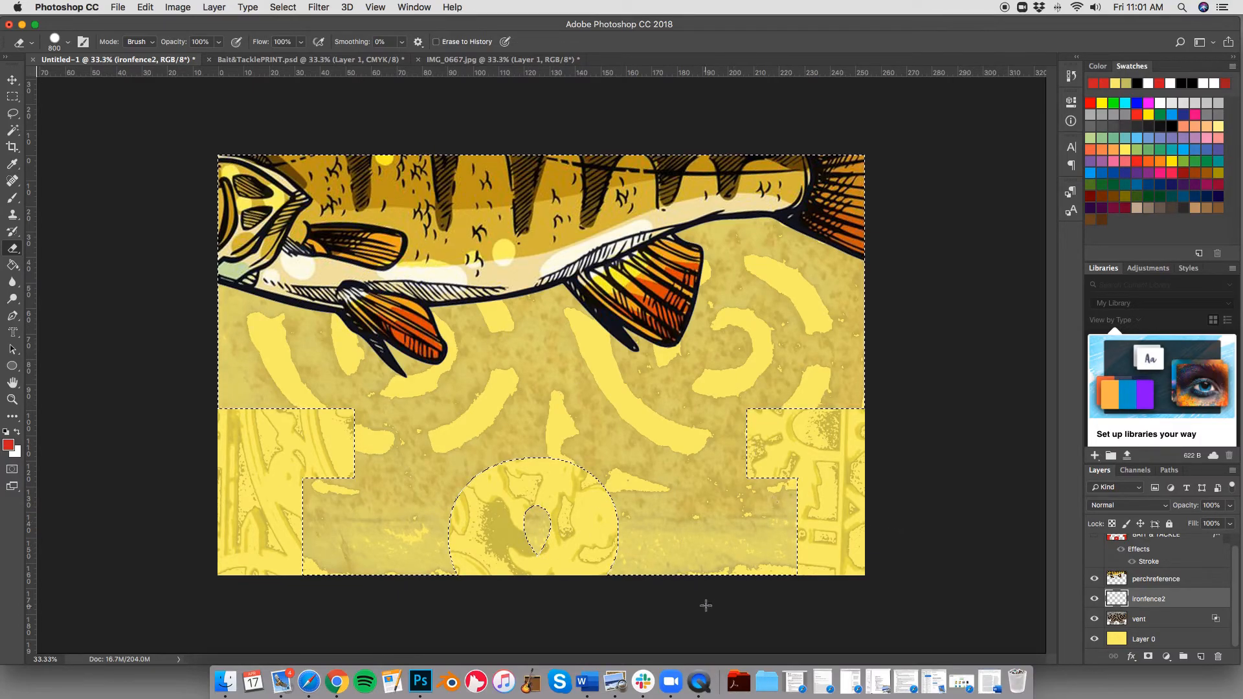
{"action": "key", "text": "super+z"}
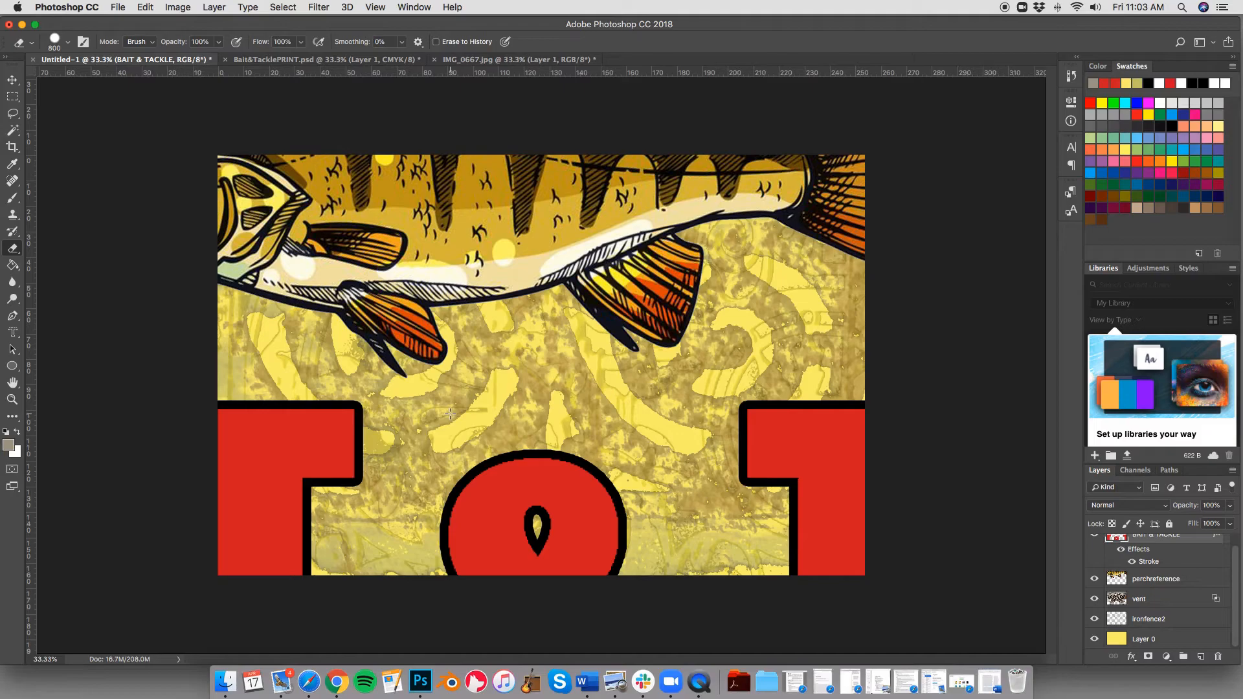
Move the BAIT & TACKLE layer directly above Layer 0 and the perchreference layer directly below vent
{"action": "double_click", "coordinate": [1176, 542]}
{"action": "left_click_drag", "start_coordinate": [1176, 543], "coordinate": [1176, 631]}
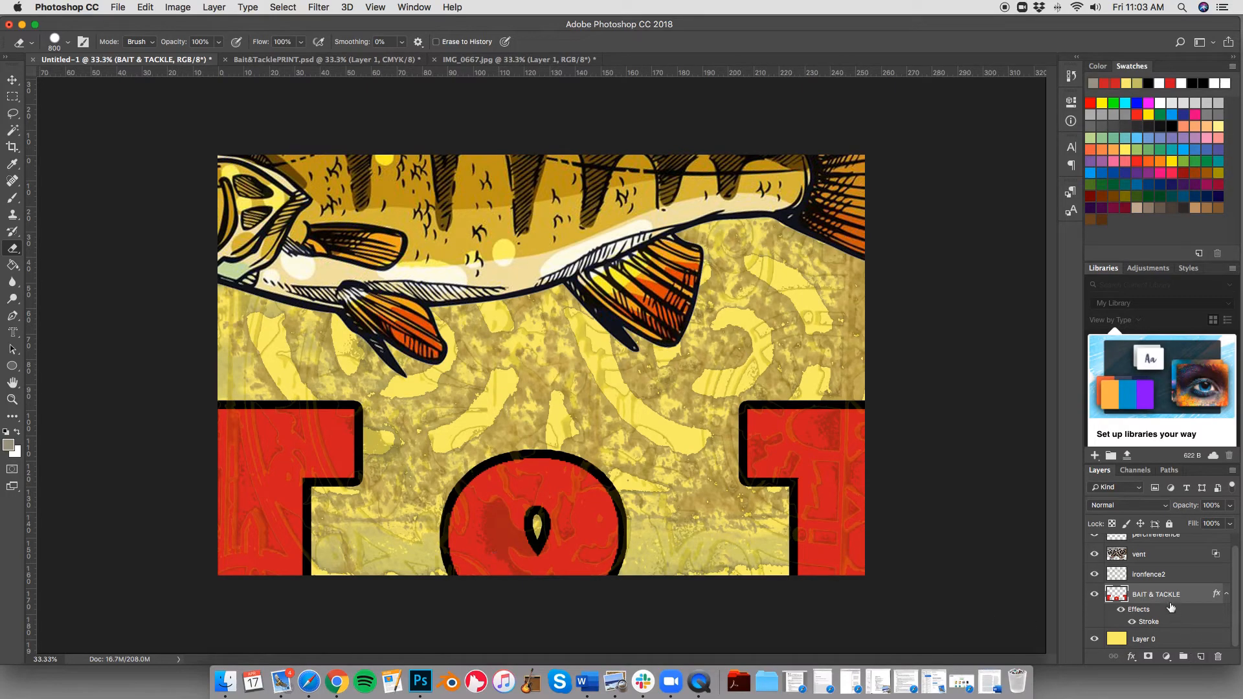
{"action": "scroll", "coordinate": [1169, 556], "scroll_direction": "up", "scroll_amount": 1}
{"action": "left_click_drag", "start_coordinate": [1169, 548], "coordinate": [1167, 574]}
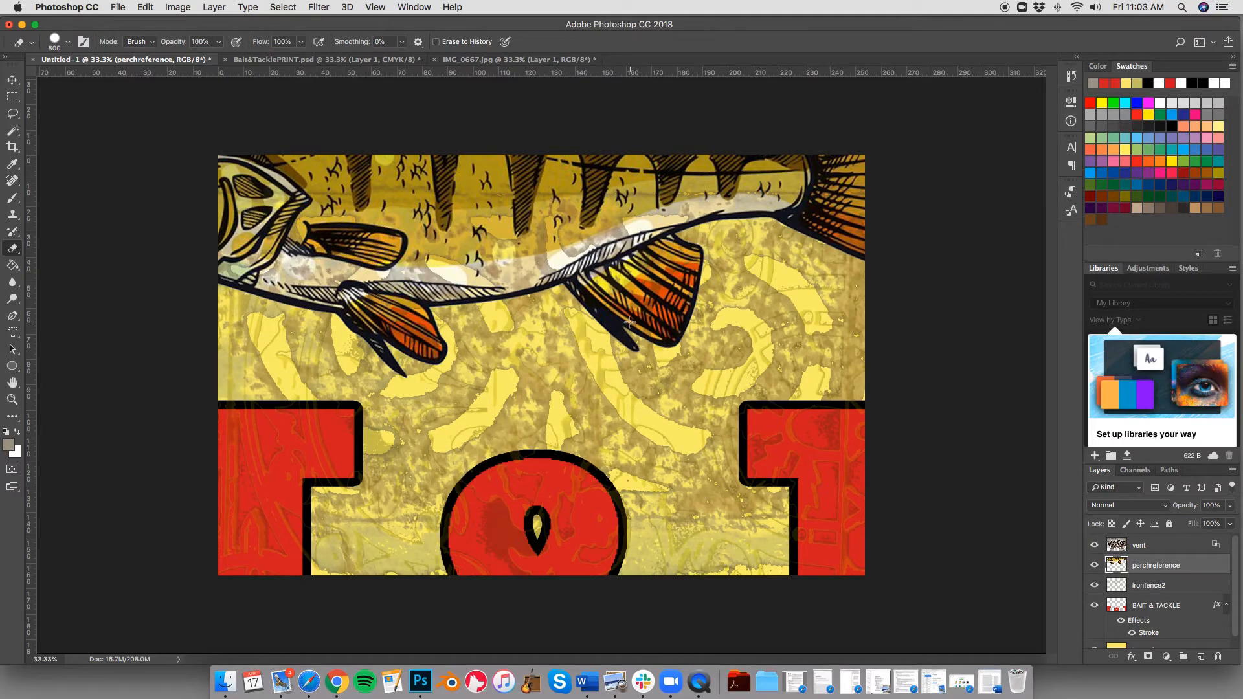
Compare the perch and lettering in Bait&TacklePRINT.psd with the etched plate photo in IMG_0667.jpg
{"action": "left_click", "coordinate": [329, 60]}
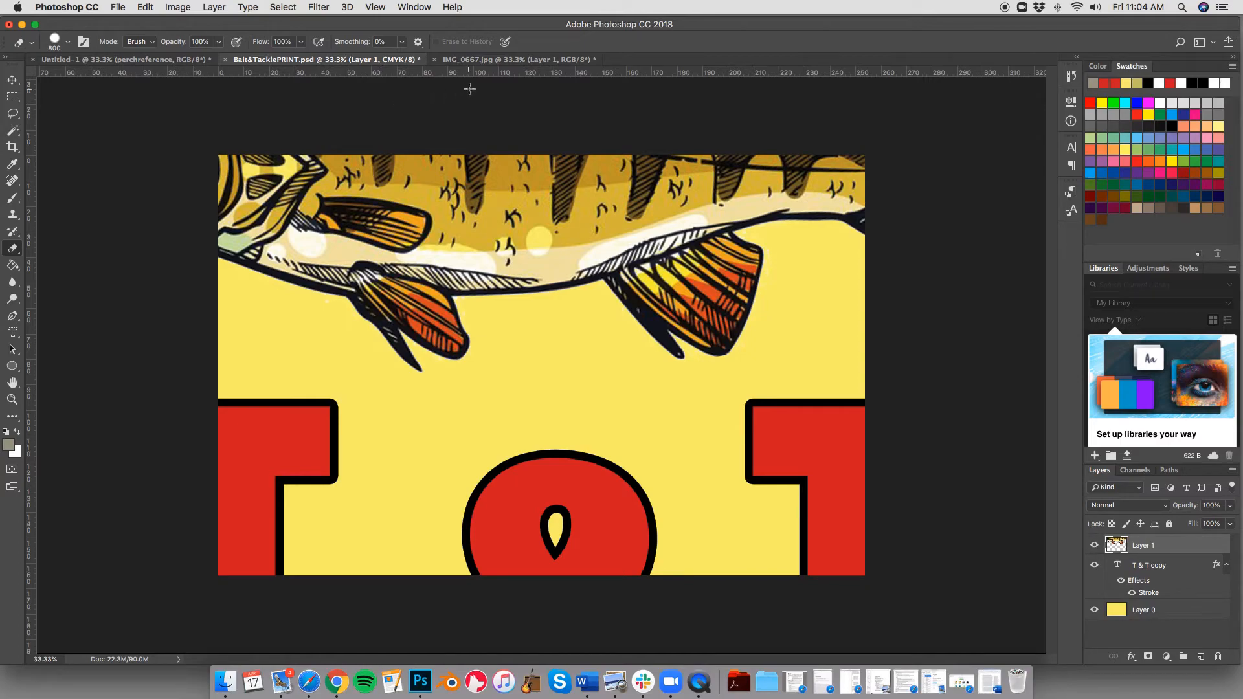
{"action": "left_click", "coordinate": [492, 60]}
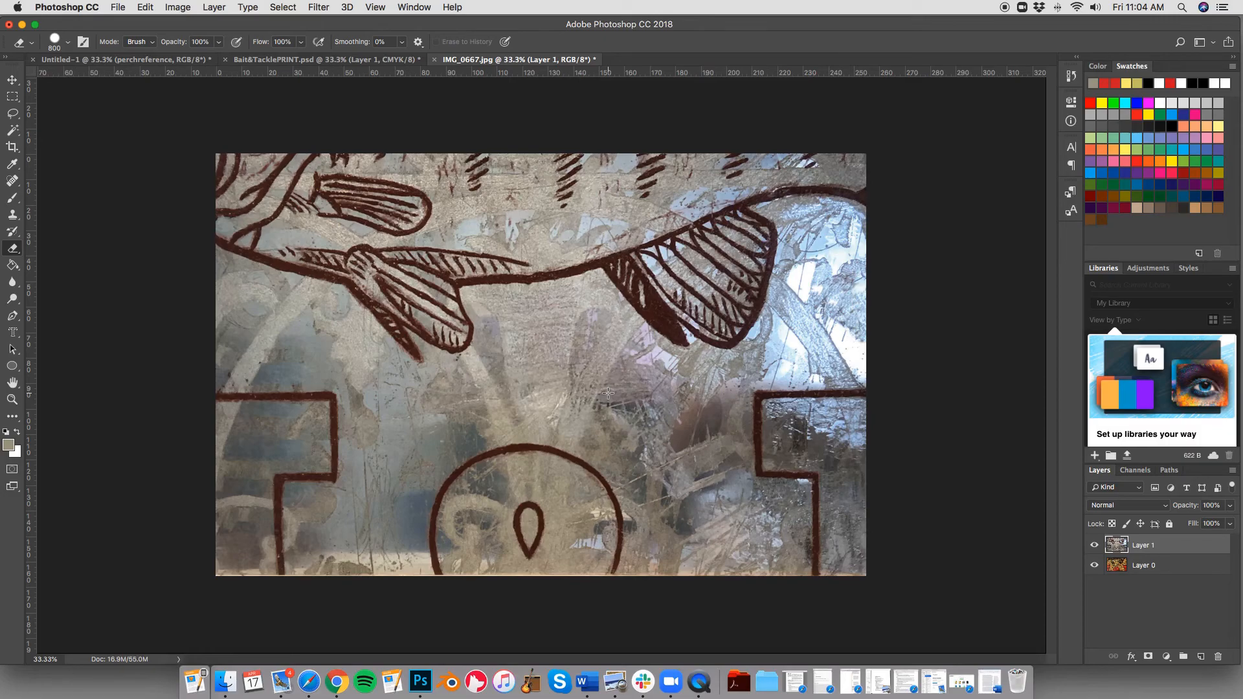
{"action": "left_click", "coordinate": [325, 61]}
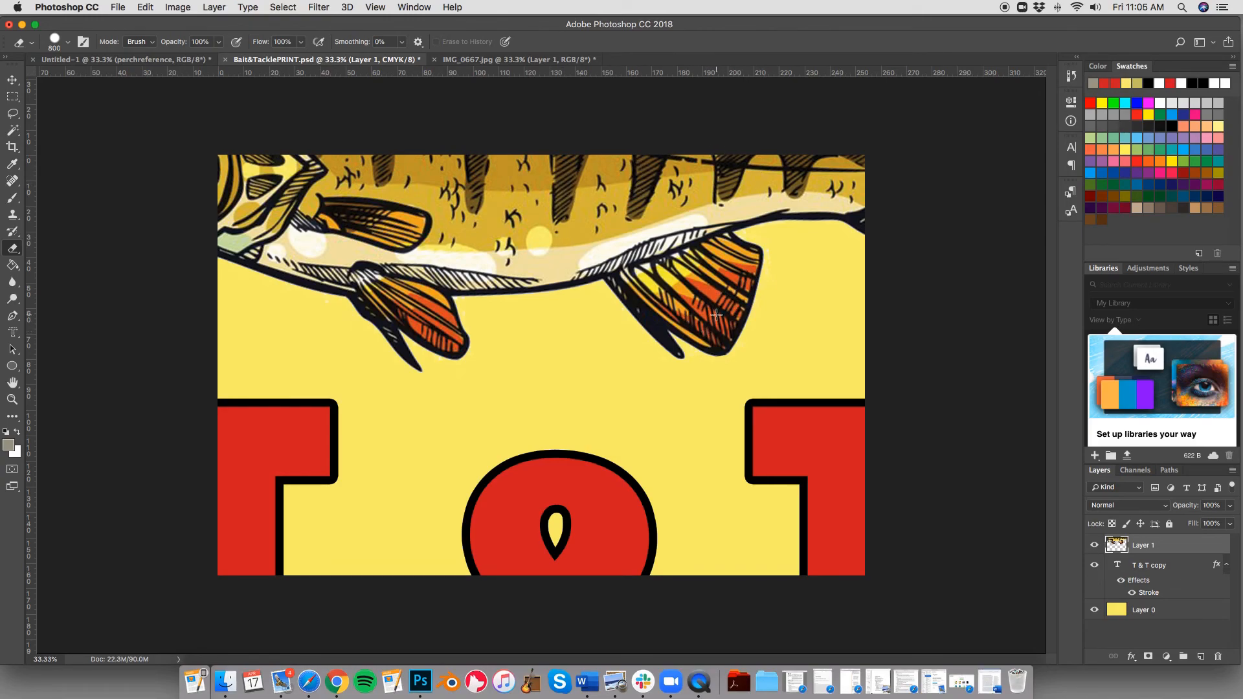
{"action": "left_click", "coordinate": [491, 60]}
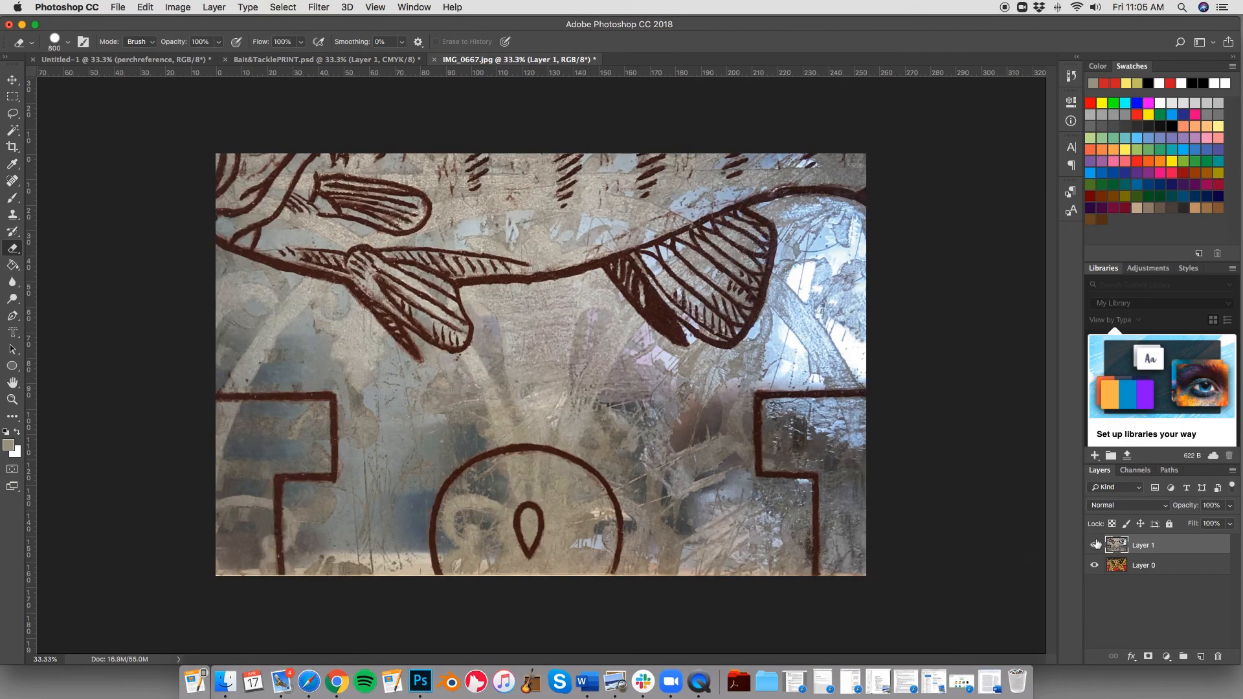